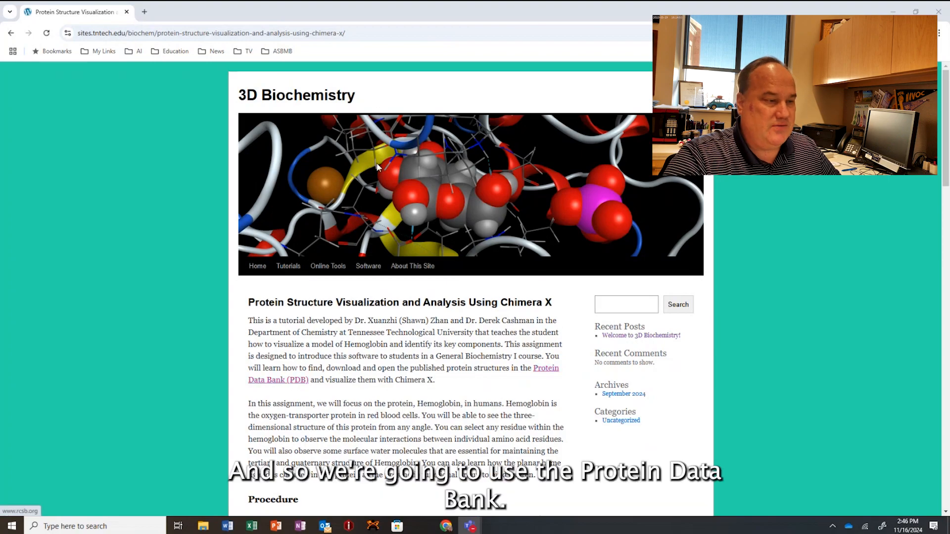
Highlight the sites.tntech.edu/biochem/ portion of the tutorial page's web address.
left_click(173, 33)
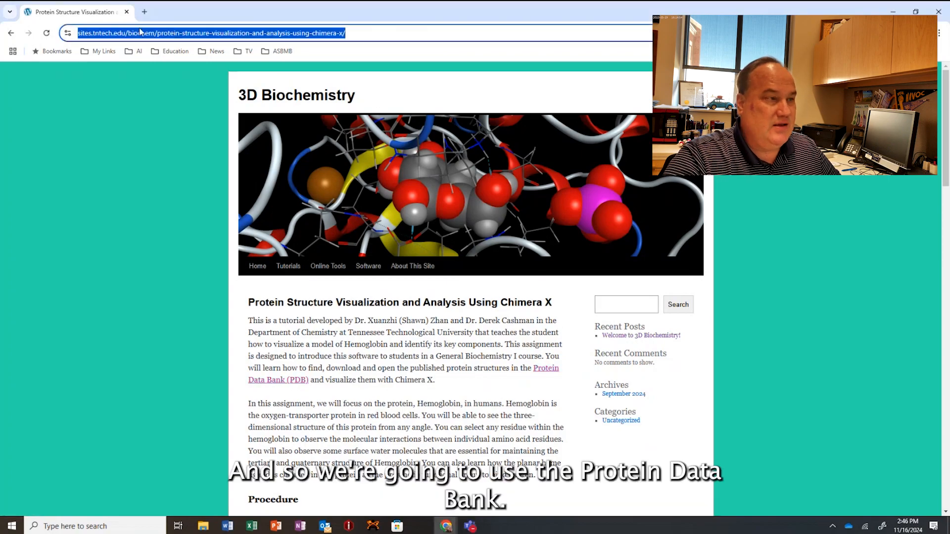
left_click(153, 33)
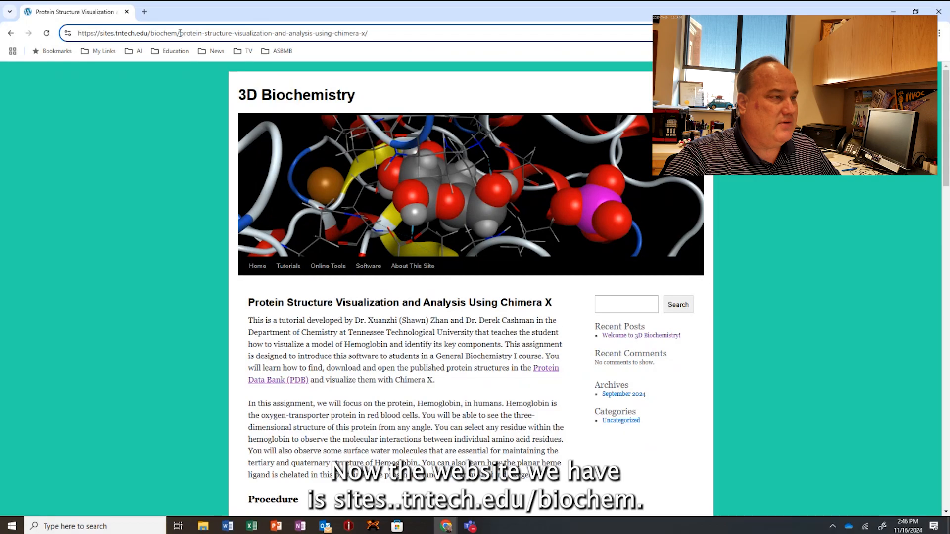
left_click_drag(180, 32, 78, 33)
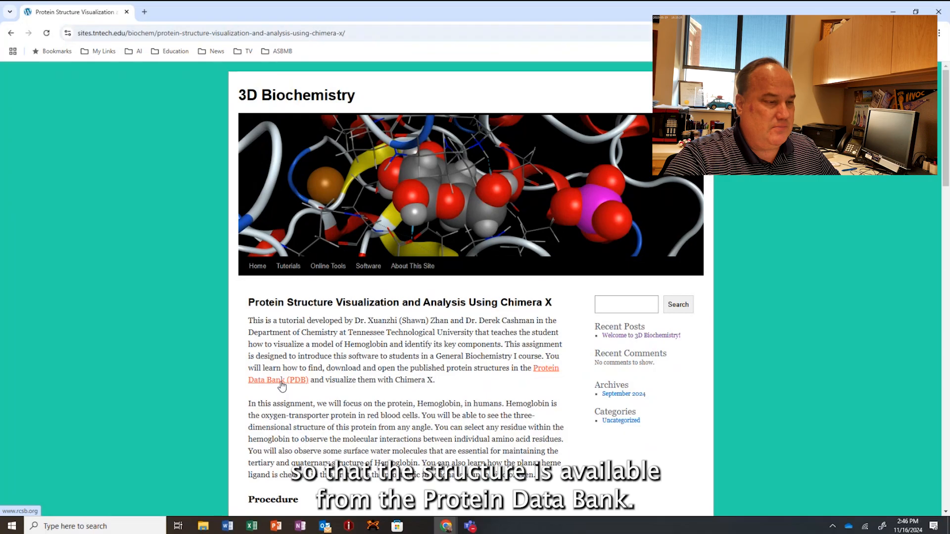
Open the tutorial's Protein Data Bank (PDB) link in a new tab and switch to it.
right_click(282, 385)
left_click(317, 395)
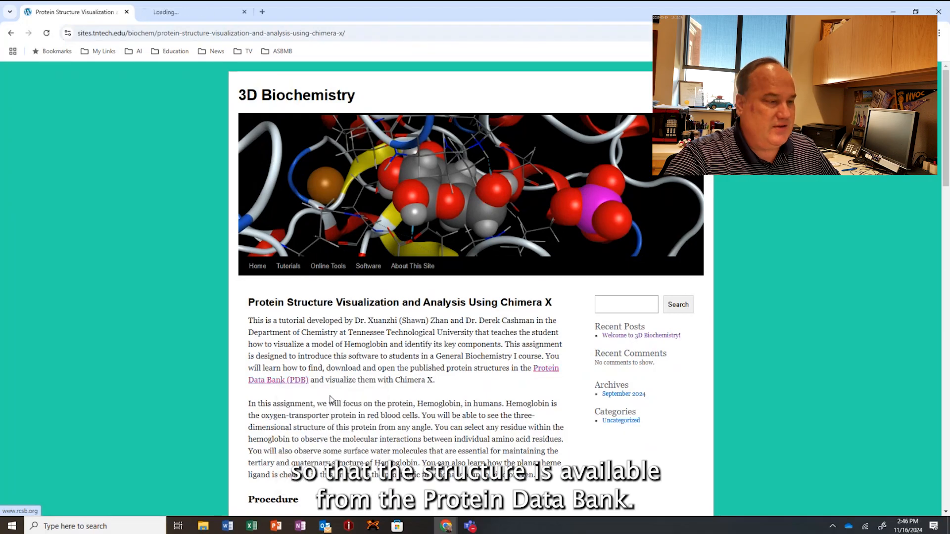
left_click(175, 13)
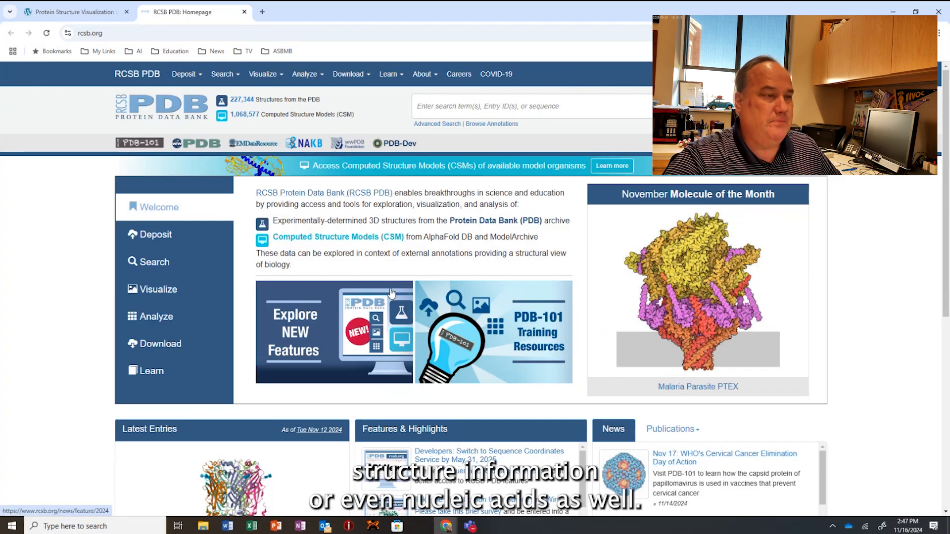
Search the Protein Data Bank for entry ID 6fqf and open its structure page.
left_click(450, 109)
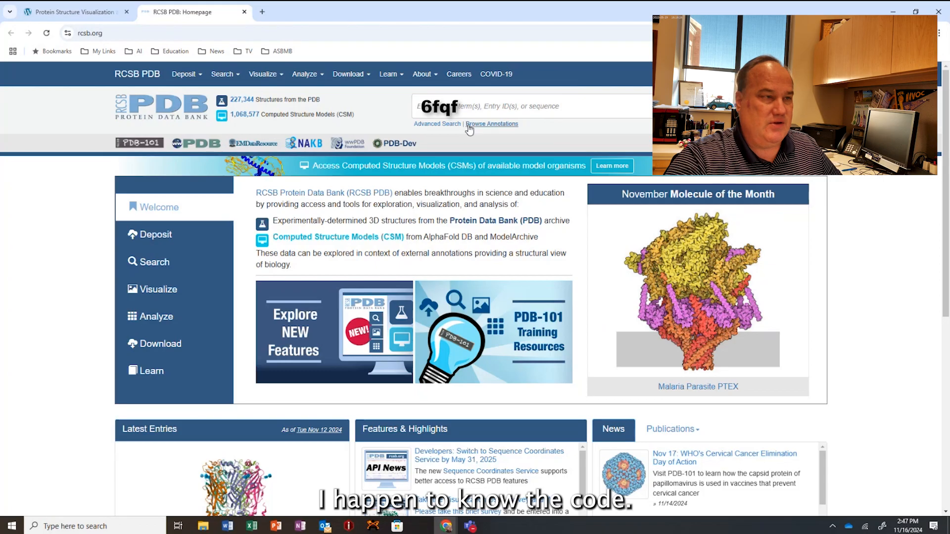
type("6")
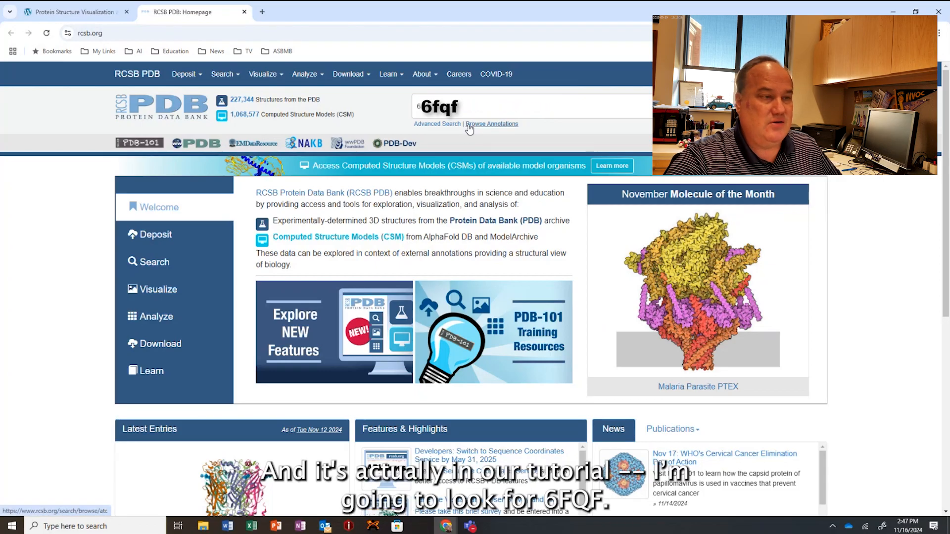
type("fqf")
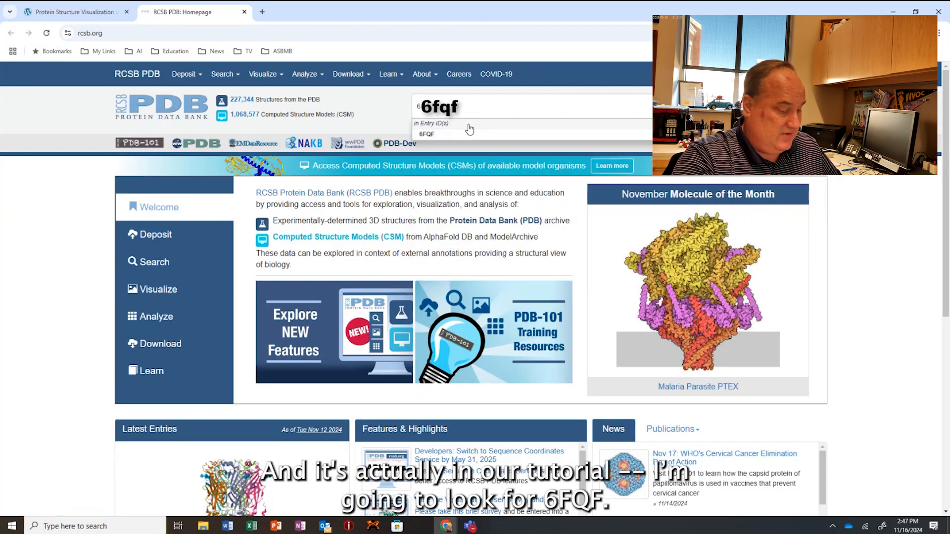
left_click(469, 129)
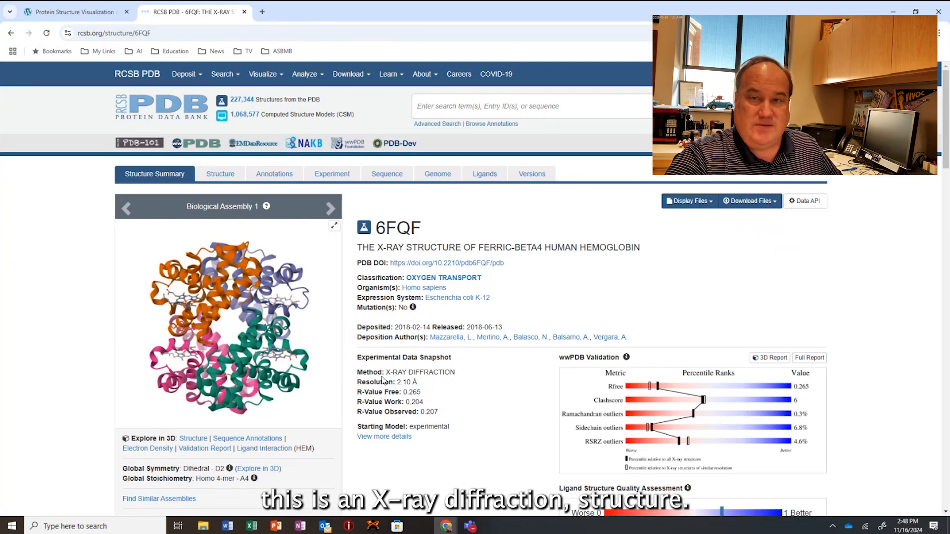
Examine the 6FQF entry's experimental method, resolution, literature citation, macromolecule details and sequence annotations.
left_click_drag(387, 373, 470, 369)
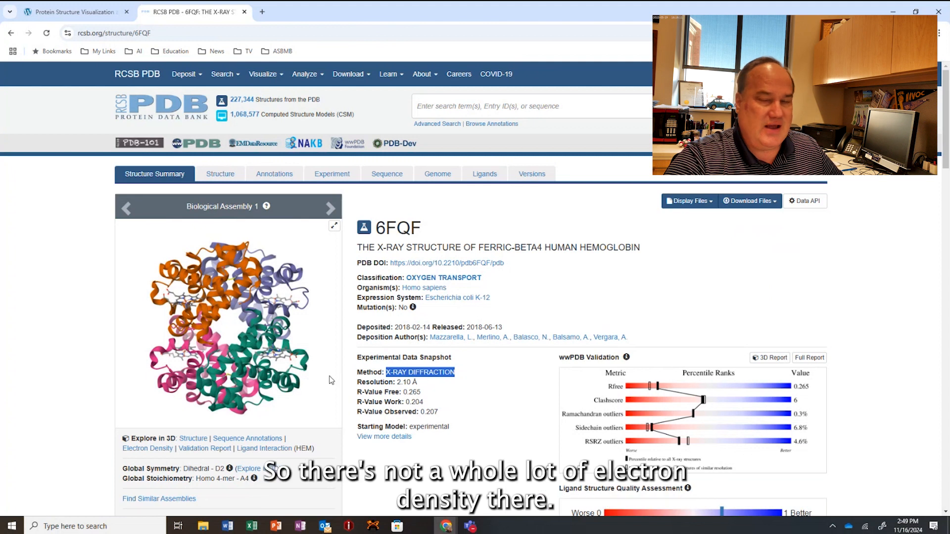
left_click_drag(396, 382, 429, 384)
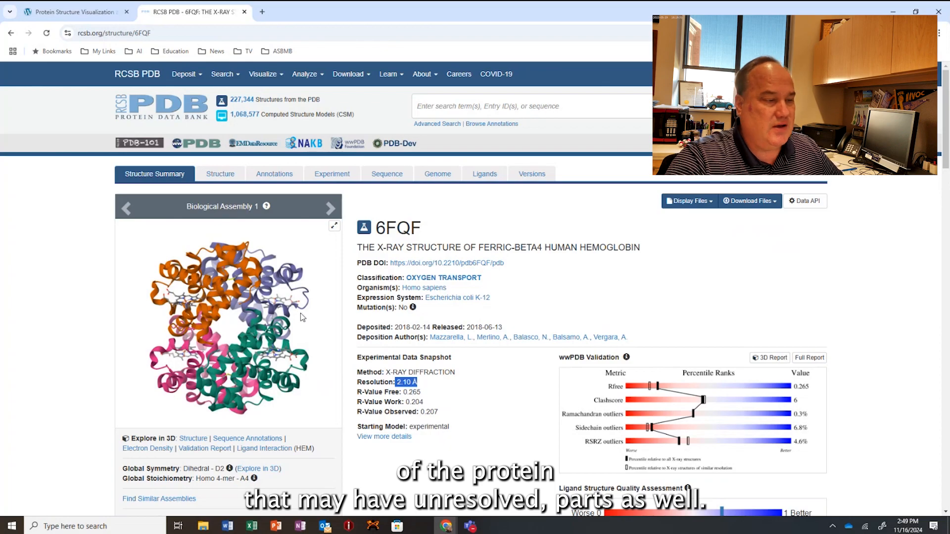
scroll(360, 362, "down", 4)
scroll(360, 362, "down", 4)
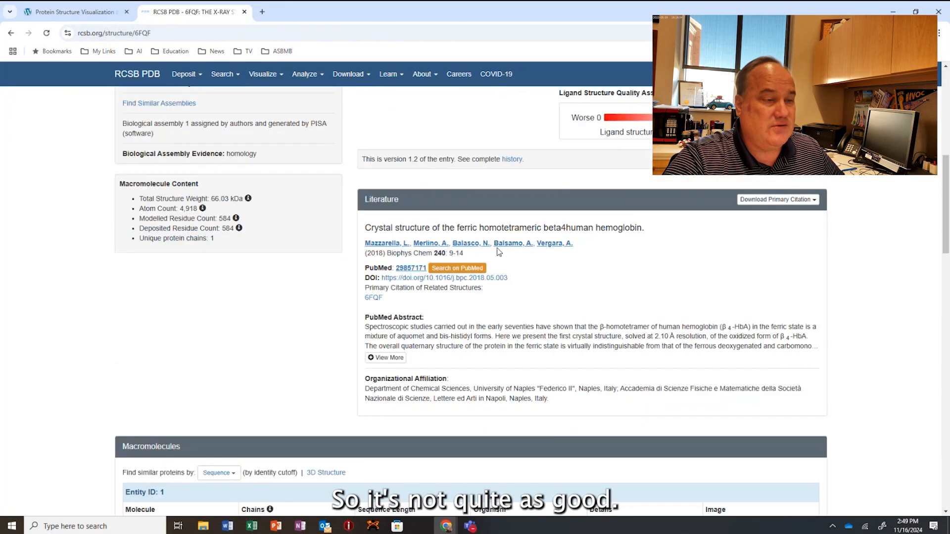
scroll(428, 352, "down", 4)
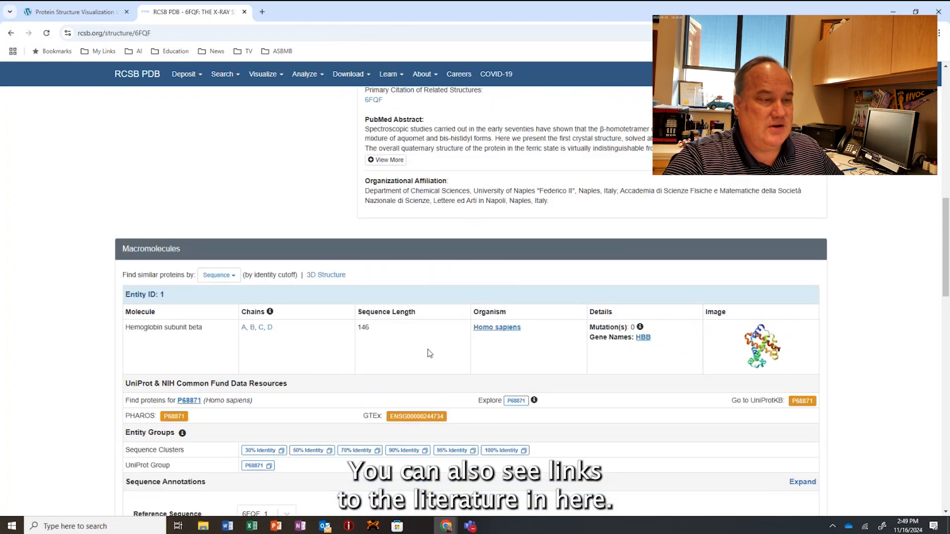
scroll(493, 368, "down", 5)
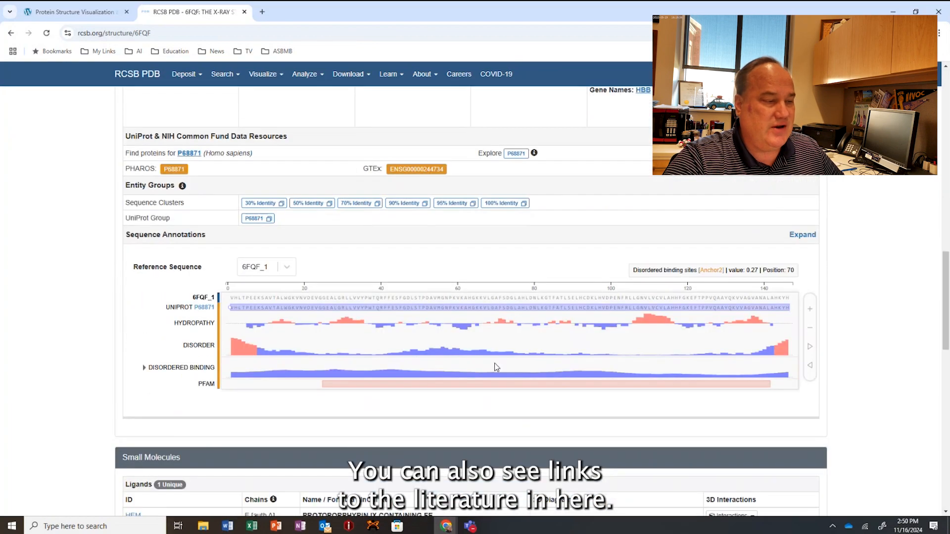
Review the file formats offered for downloading the 6FQF structure, without downloading any.
scroll(948, 288, "up", 8)
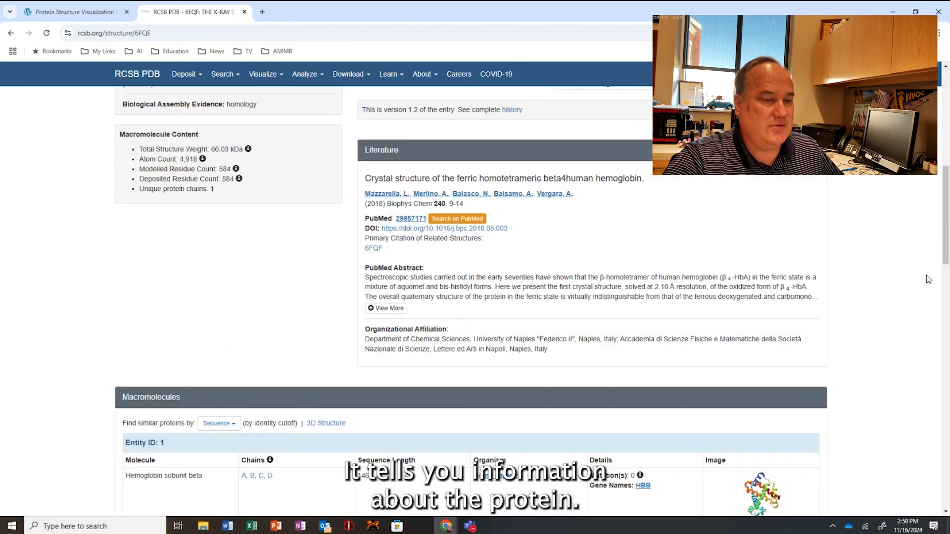
scroll(927, 278, "up", 8)
left_click(754, 153)
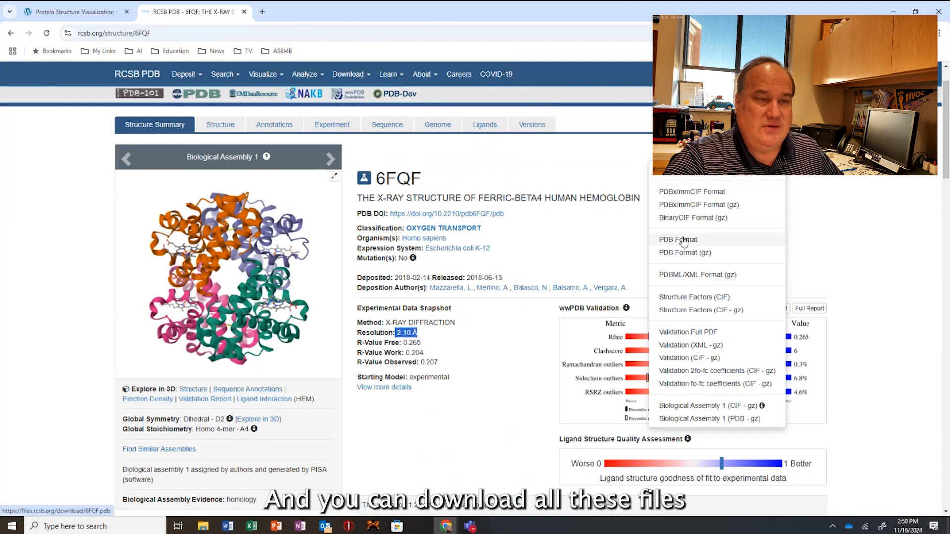
left_click(866, 214)
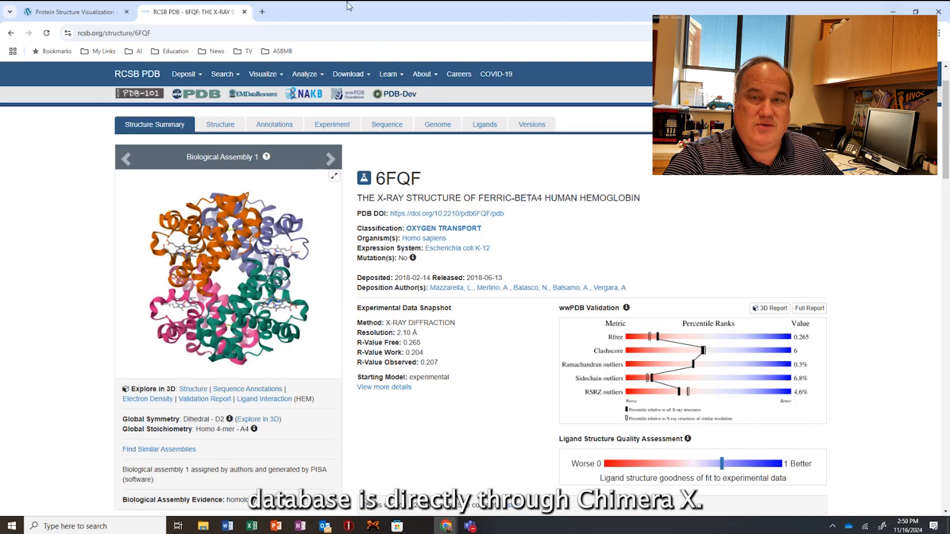
Return to the tutorial page and open the direct ChimeraX download link from procedure step 1 in a new tab.
left_click(62, 15)
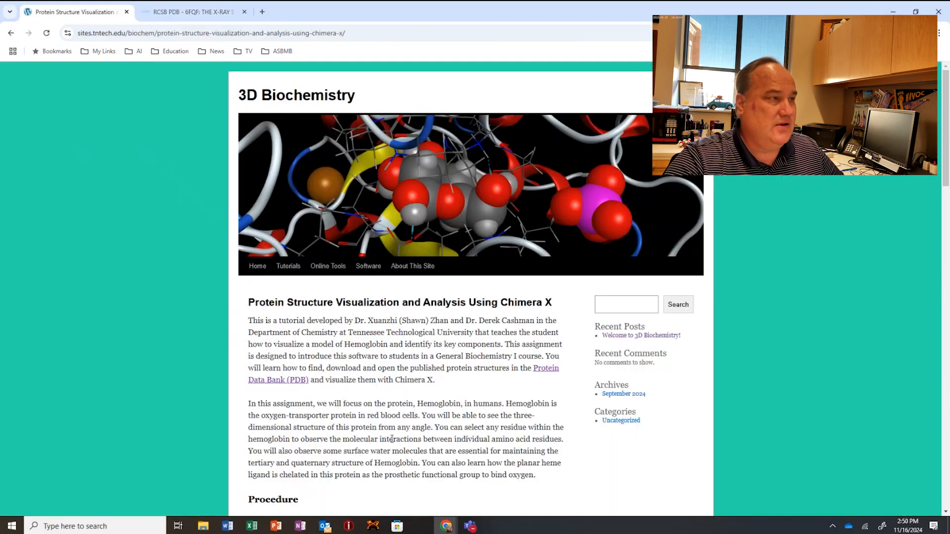
scroll(365, 396, "down", 2)
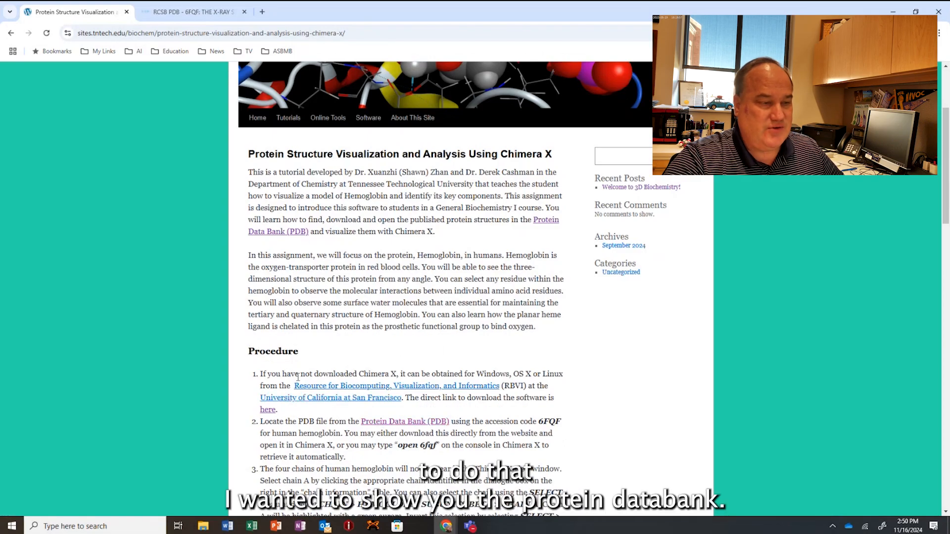
scroll(266, 385, "down", 3)
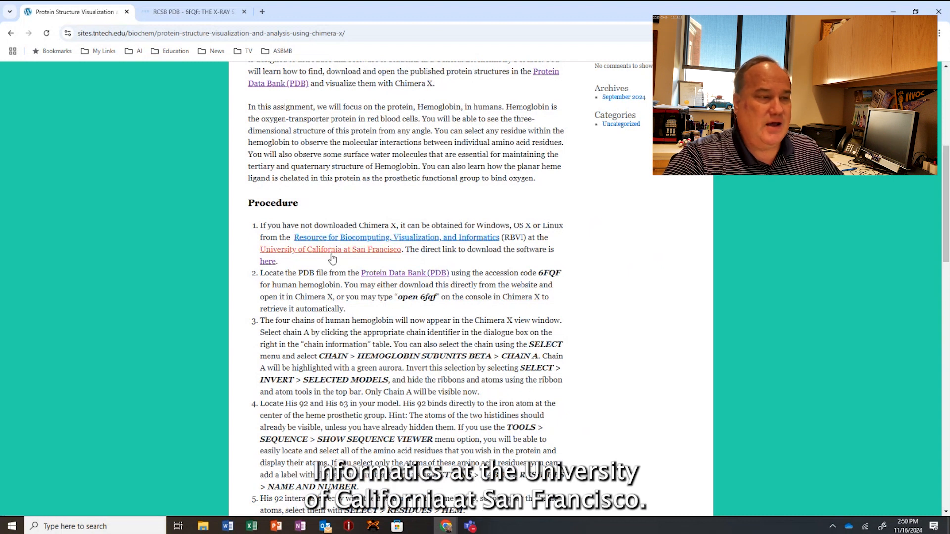
right_click(267, 266)
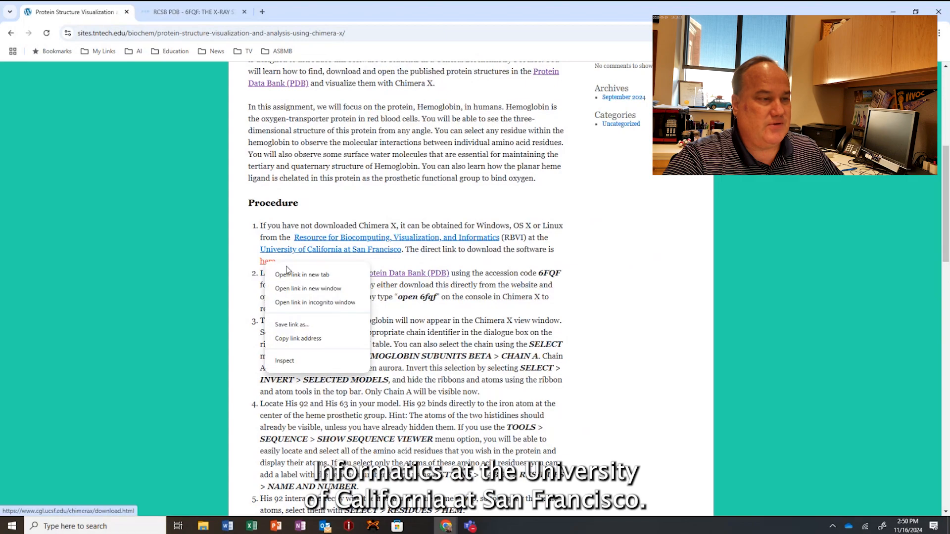
left_click(312, 276)
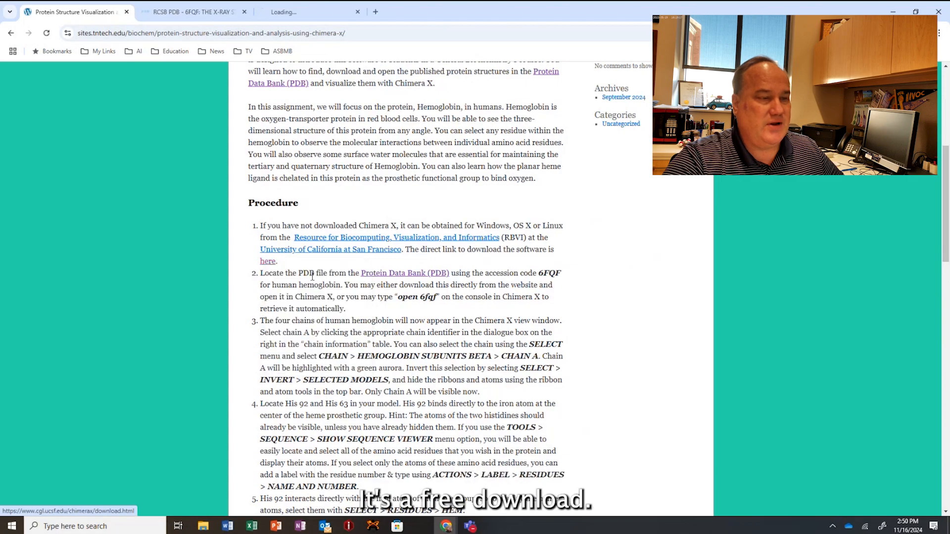
left_click(319, 11)
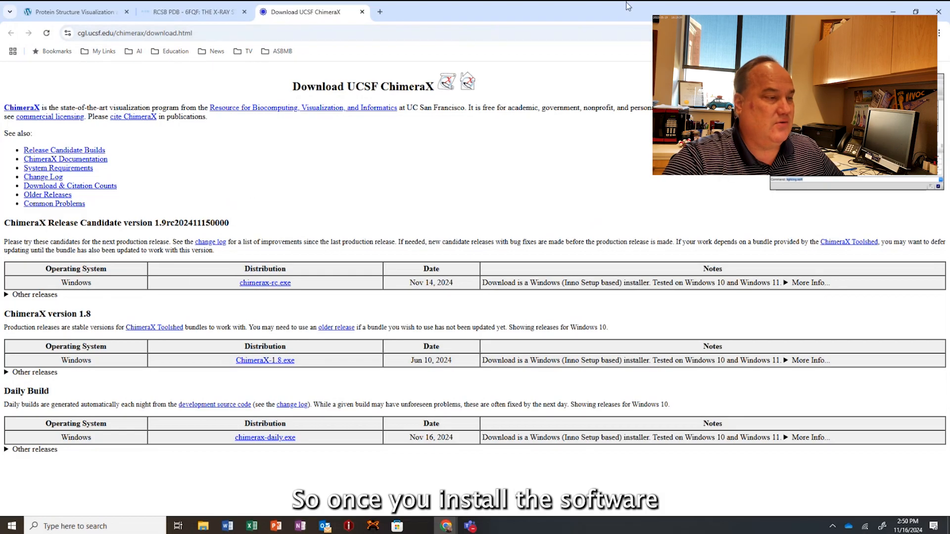
Minimize the browser and launch the installed ChimeraX 1.8 application.
left_click(895, 12)
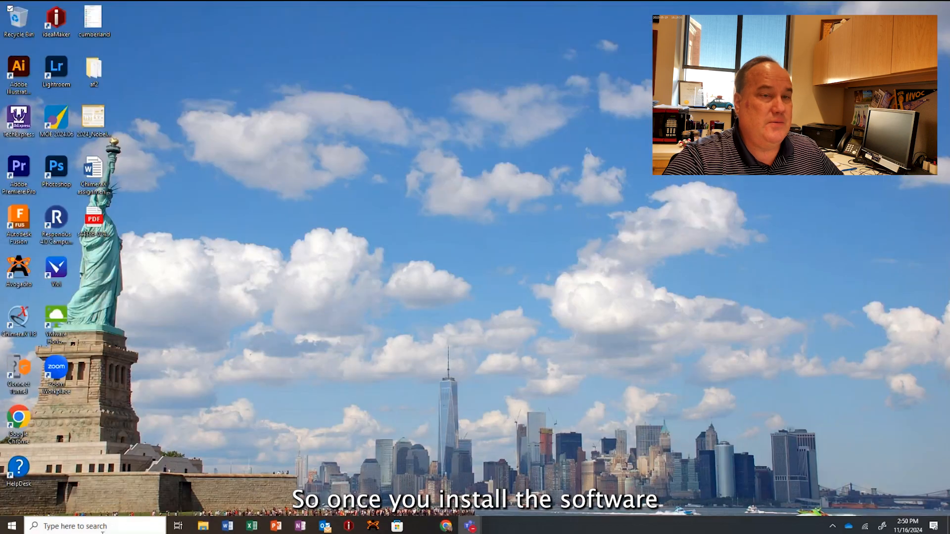
left_click(92, 528)
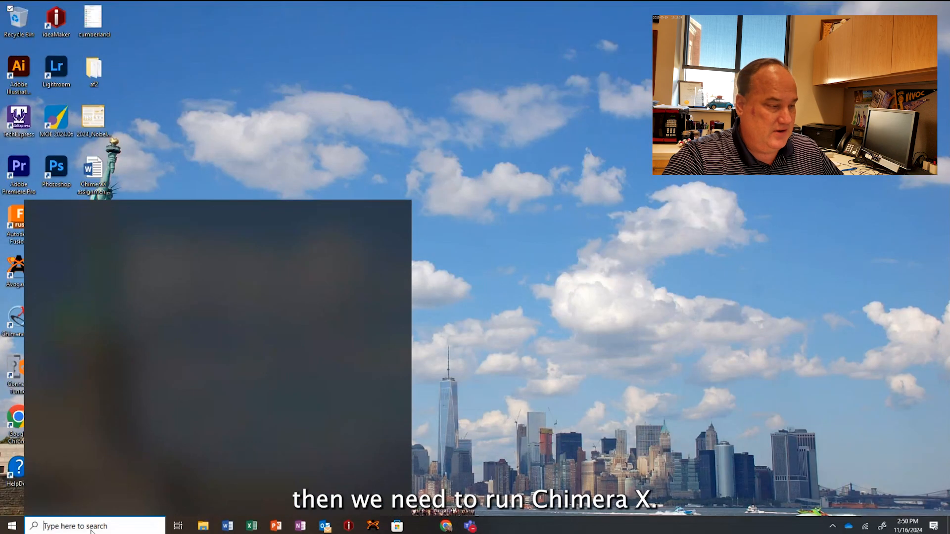
type("c")
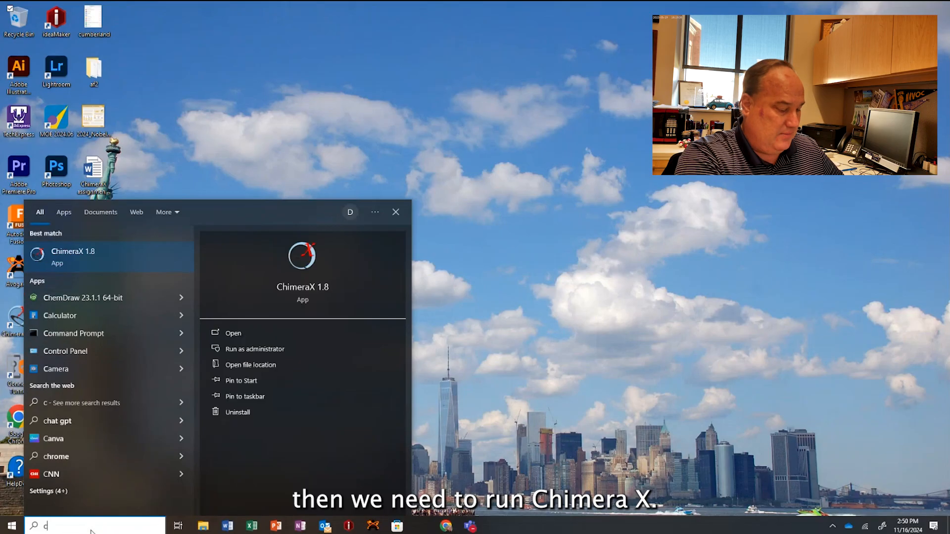
type("himer")
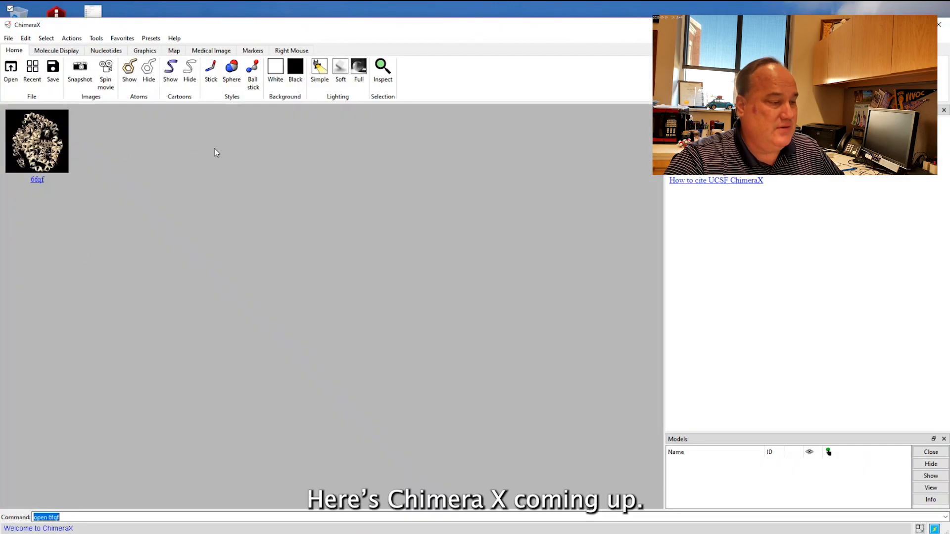
Load the human hemoglobin structure from the Protein Data Bank with the command "open 6fqf".
key("BackSpace")
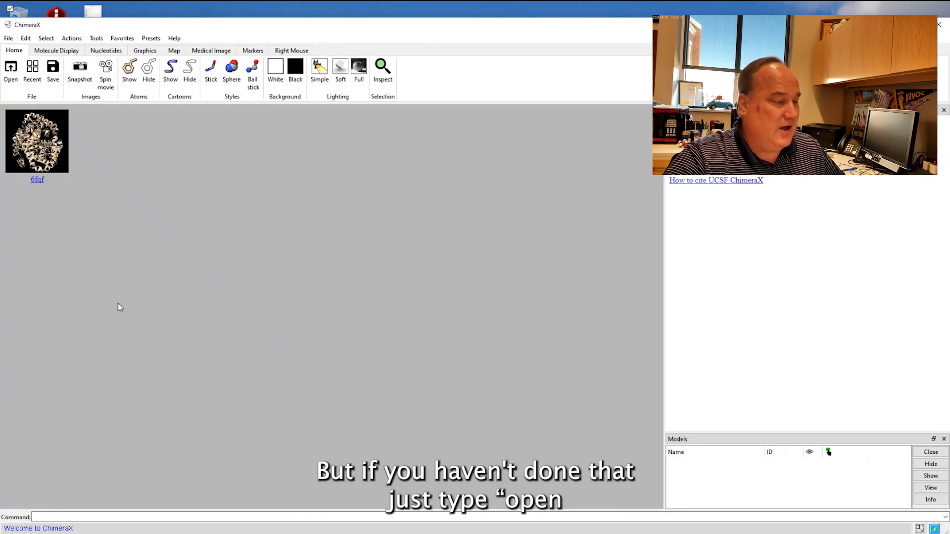
type("open ")
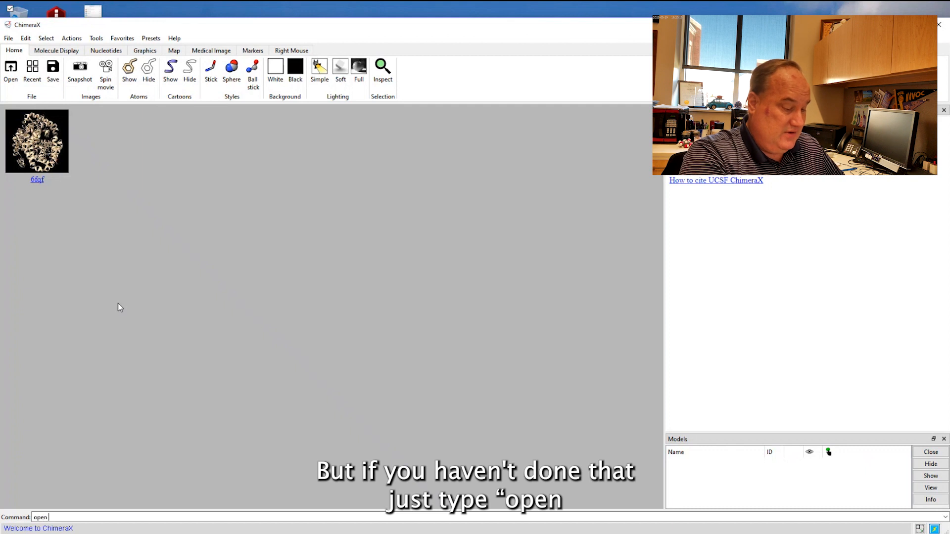
type("6f")
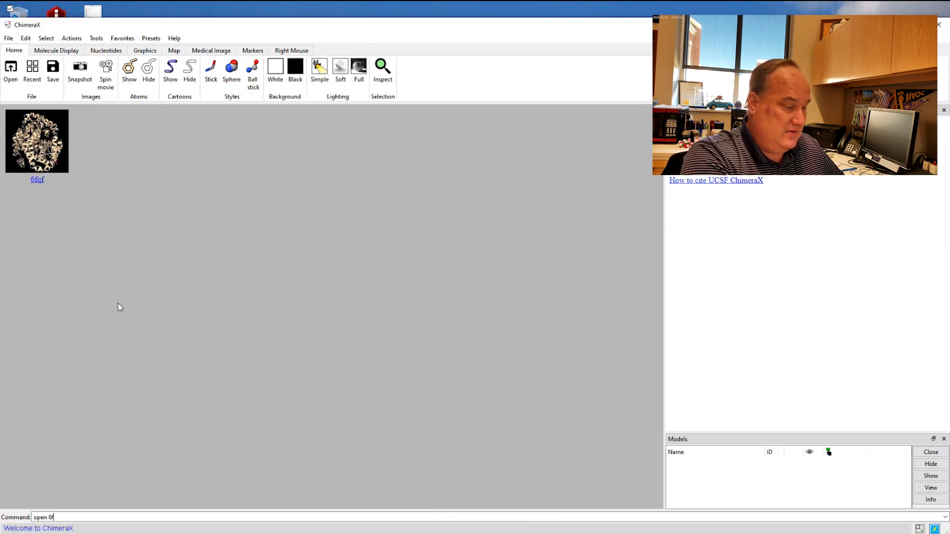
type("qf")
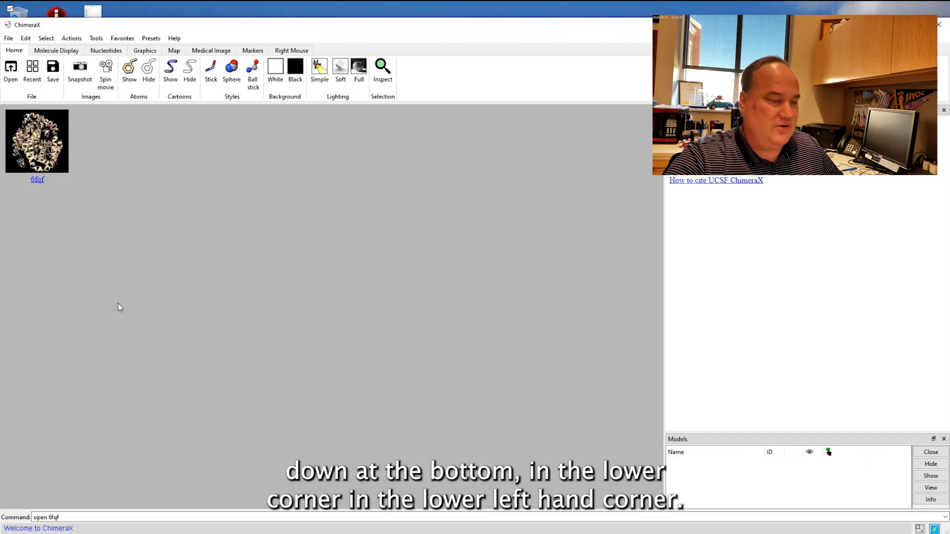
key("Return")
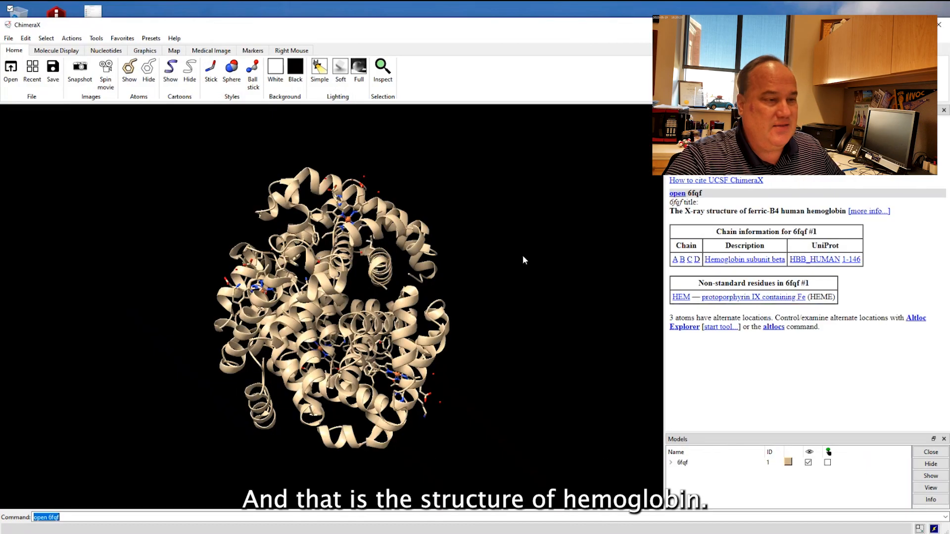
Rotate the hemoglobin model to view its four chains around the central cavity.
left_click_drag(526, 265, 516, 265)
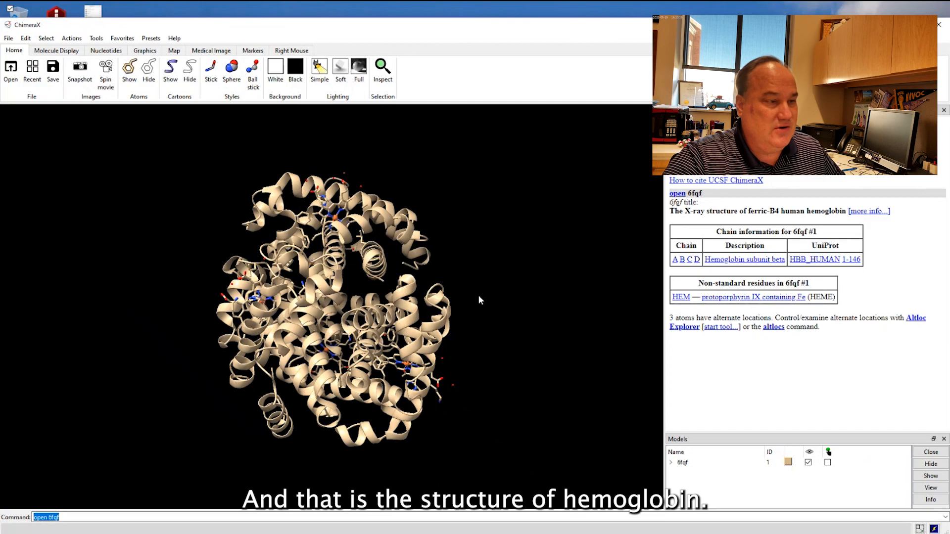
left_click_drag(479, 299, 424, 293)
mouse_move(304, 304)
left_mouse_down()
mouse_move(323, 299)
mouse_move(307, 310)
left_mouse_up()
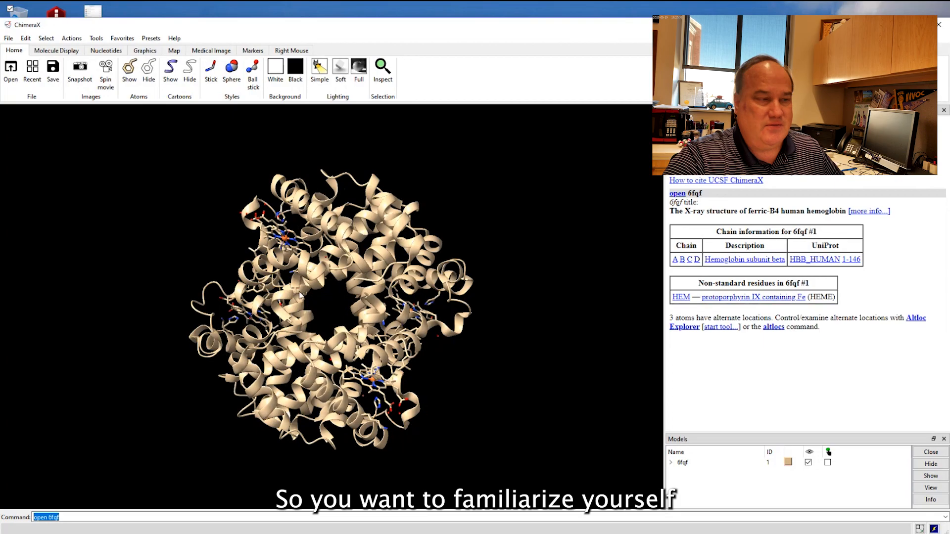
mouse_move(300, 295)
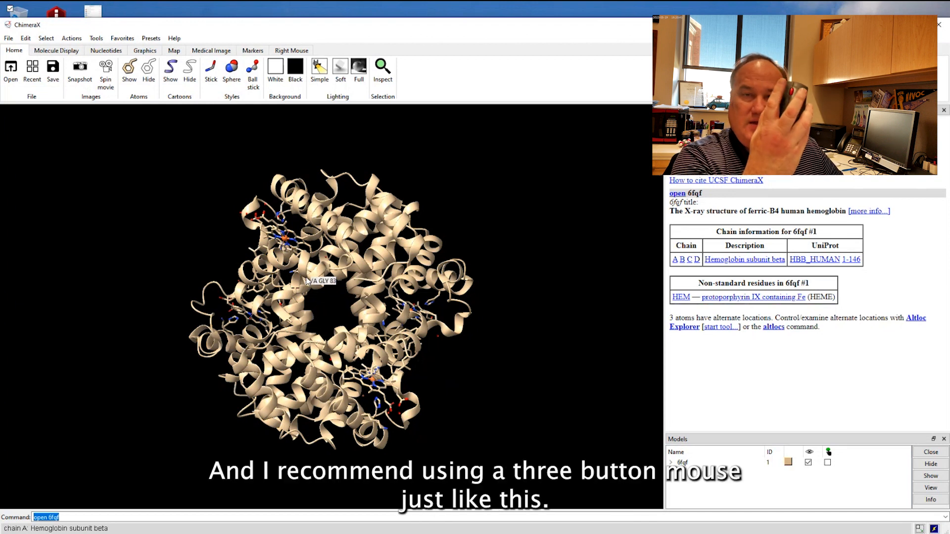
Zoom in and out on the hemoglobin model to view it at different magnifications, ending on a closer view.
scroll(306, 281, "down", 2)
scroll(307, 281, "up", 1)
scroll(307, 281, "down", 1)
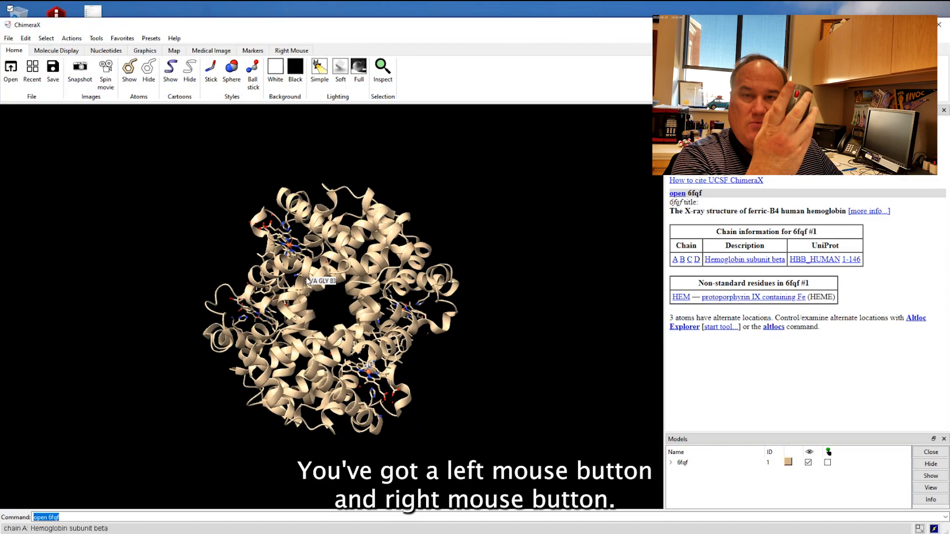
scroll(306, 282, "up", 4)
scroll(306, 280, "down", 2)
scroll(307, 280, "up", 1)
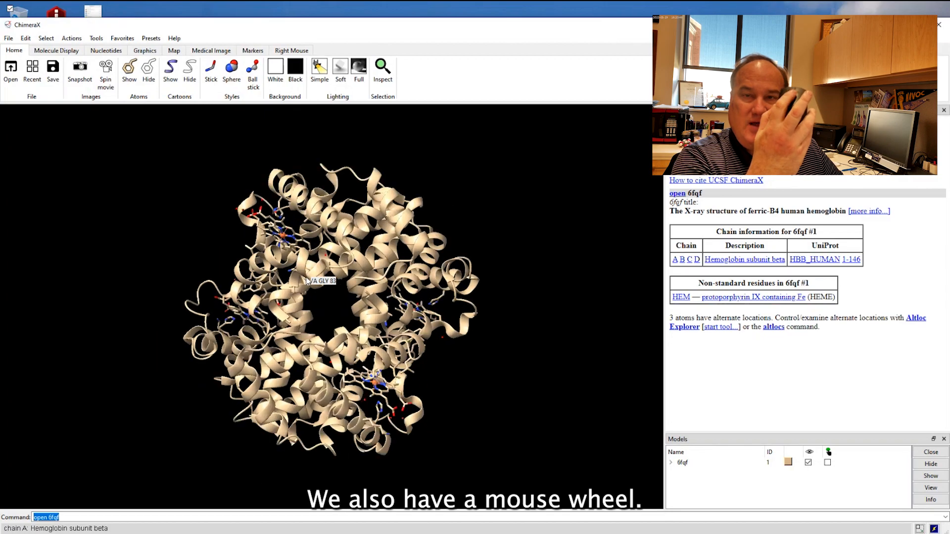
scroll(307, 281, "down", 1)
scroll(307, 281, "up", 5)
scroll(307, 281, "down", 2)
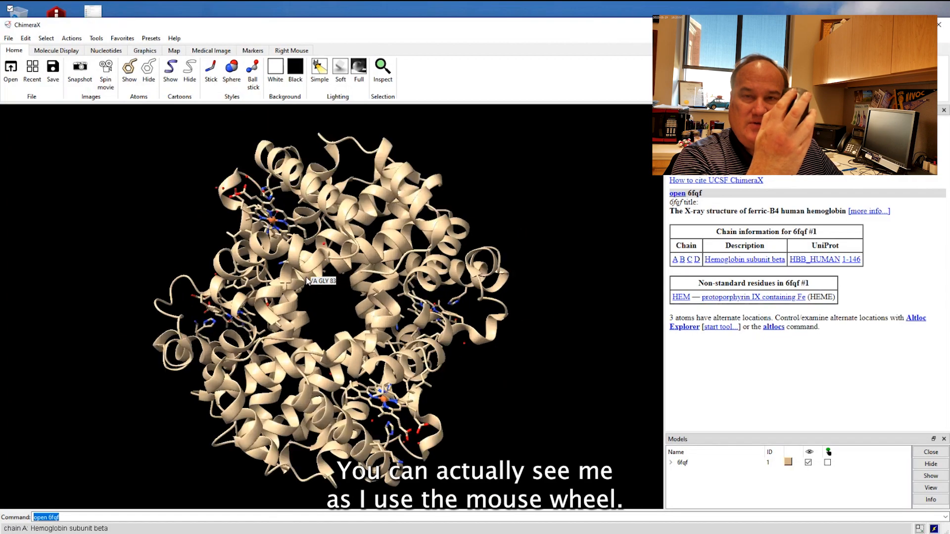
scroll(307, 280, "down", 2)
scroll(307, 281, "up", 3)
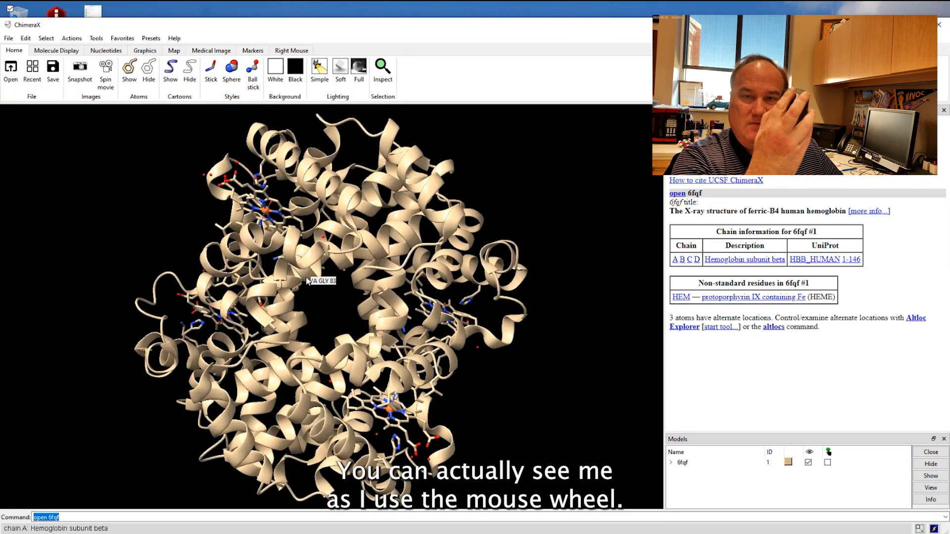
scroll(307, 281, "up", 1)
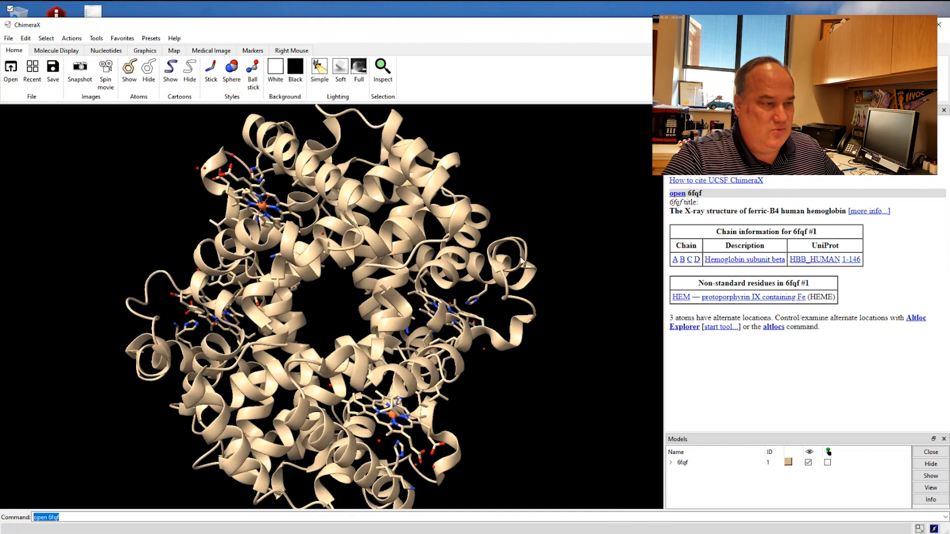
Rotate the hemoglobin model in three dimensions and vary the zoom to examine its overall fold from several sides.
left_click_drag(554, 227, 367, 282)
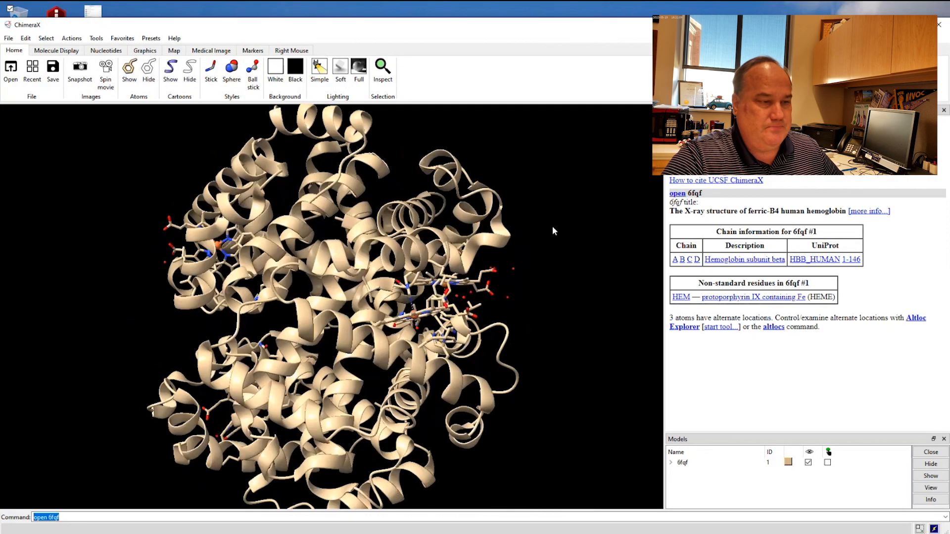
right_click_drag(572, 217, 539, 236)
right_click_drag(475, 233, 460, 275)
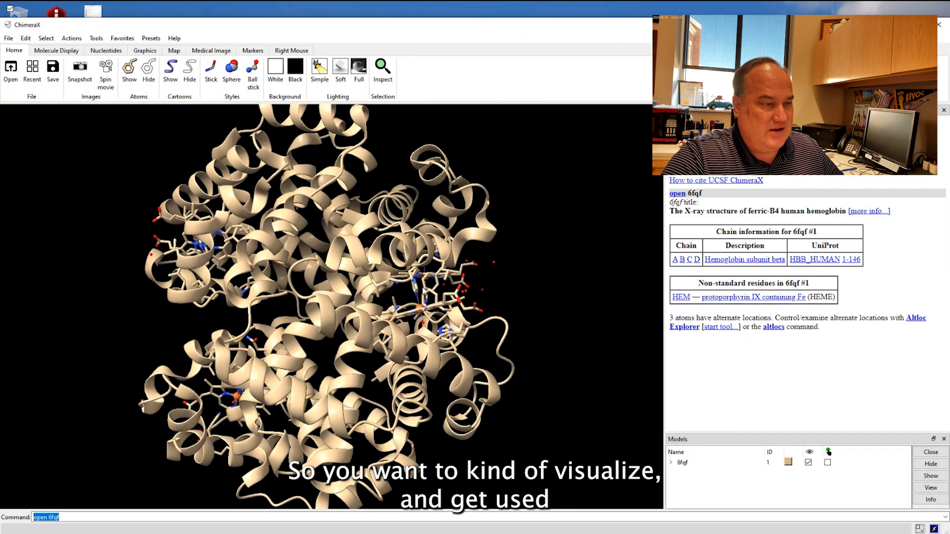
right_click_drag(348, 285, 401, 293)
left_click_drag(400, 293, 420, 293)
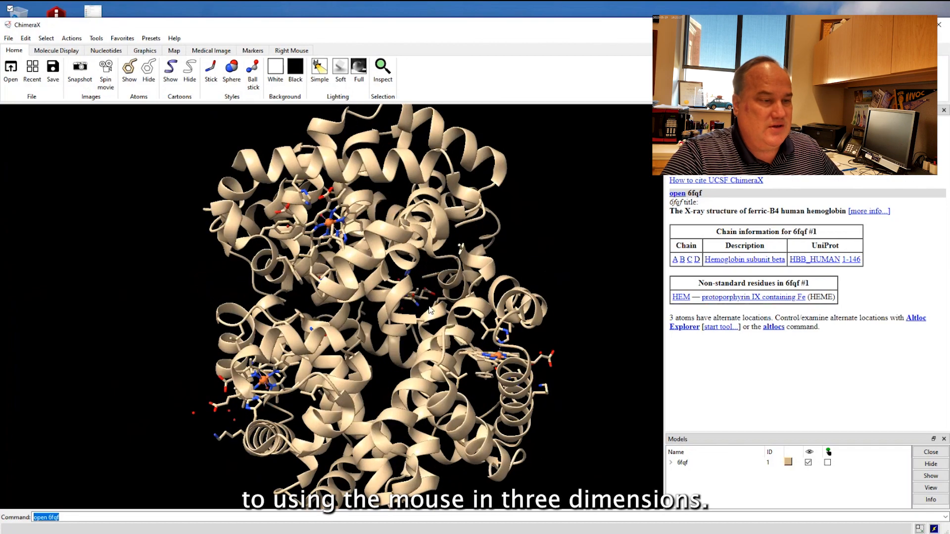
scroll(544, 231, "up", 1)
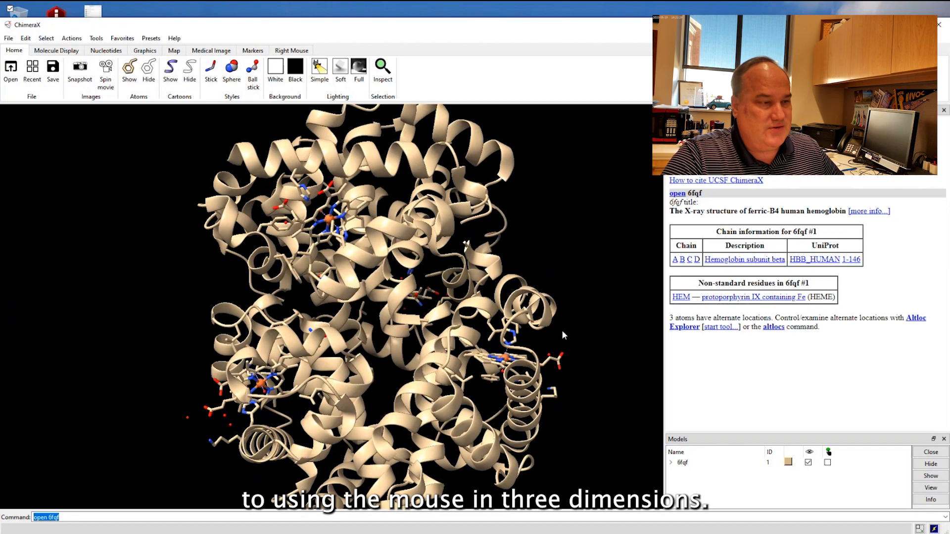
scroll(545, 244, "up", 2)
scroll(554, 254, "up", 2)
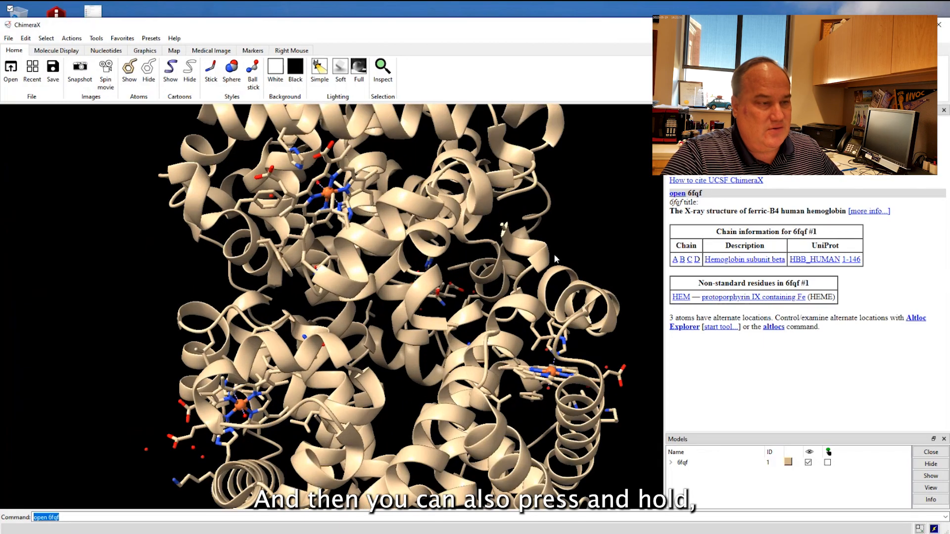
scroll(556, 253, "down", 2)
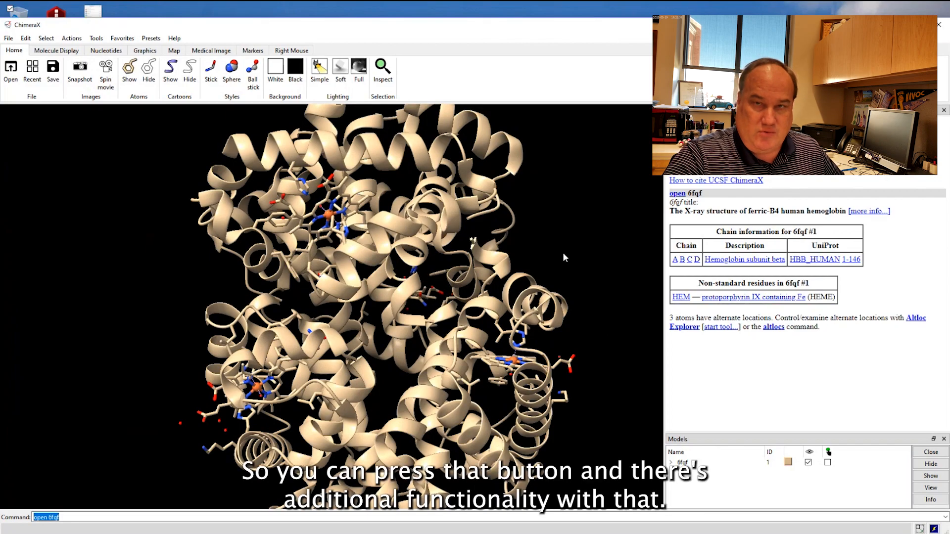
scroll(557, 253, "down", 3)
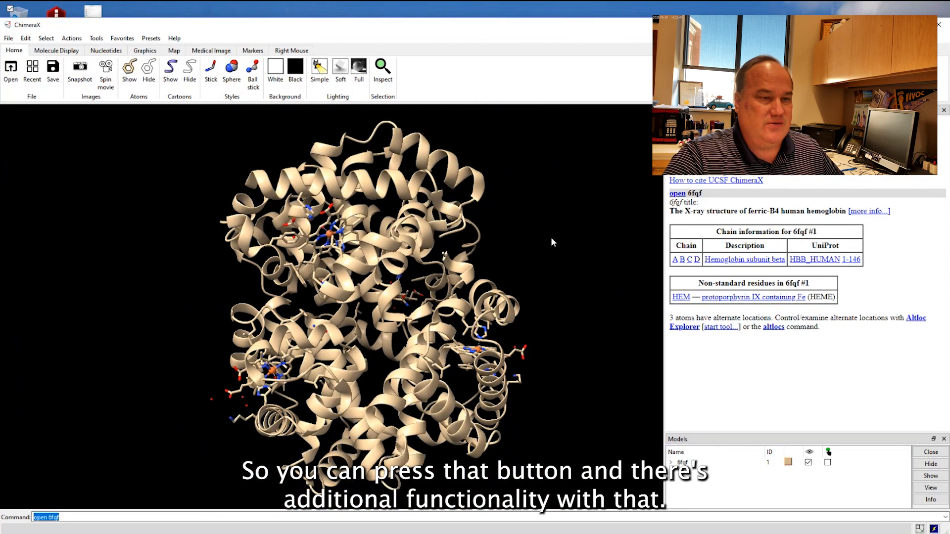
Turn the model to an edge-on heme group and examine its oxygen-binding region up close, then return to the whole protein.
left_click_drag(550, 236, 434, 362)
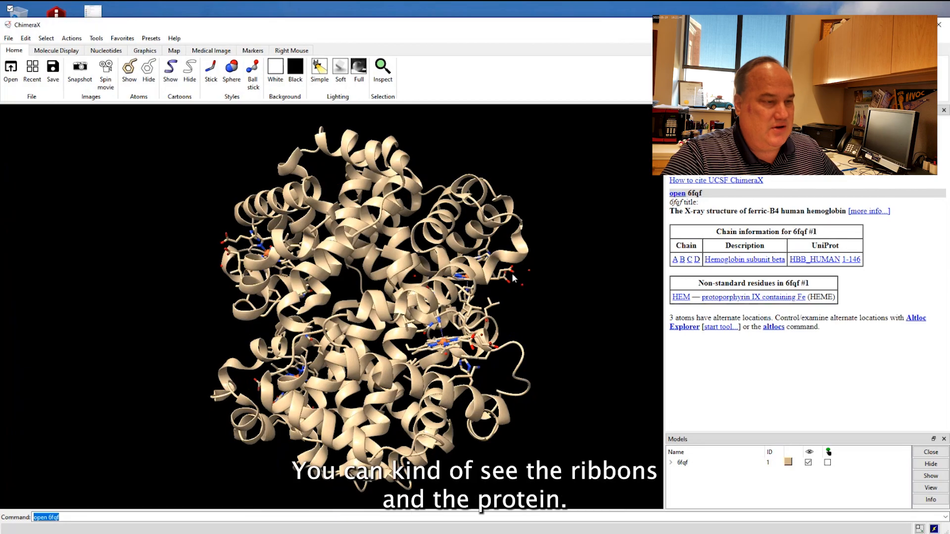
left_click_drag(506, 273, 398, 311)
left_click_drag(479, 302, 292, 278)
left_click_drag(356, 287, 339, 281)
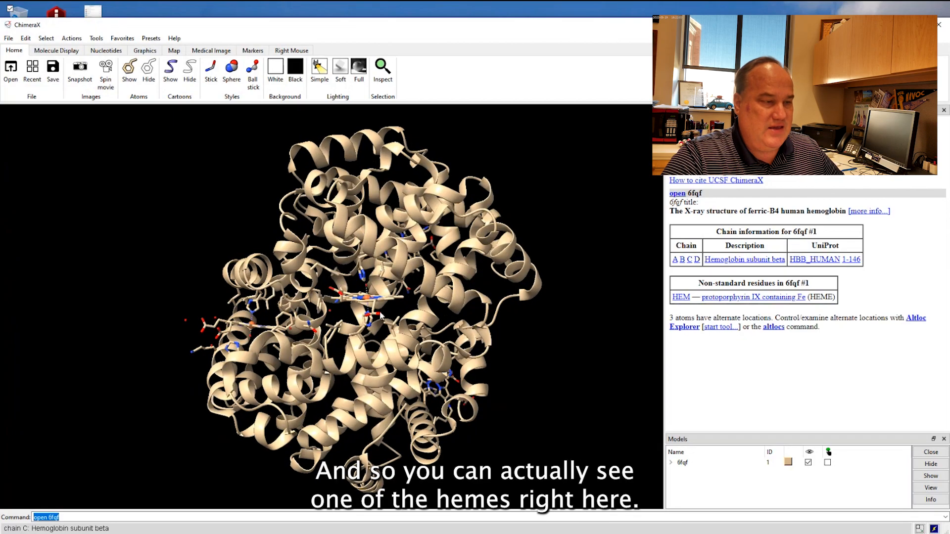
scroll(381, 315, "up", 5)
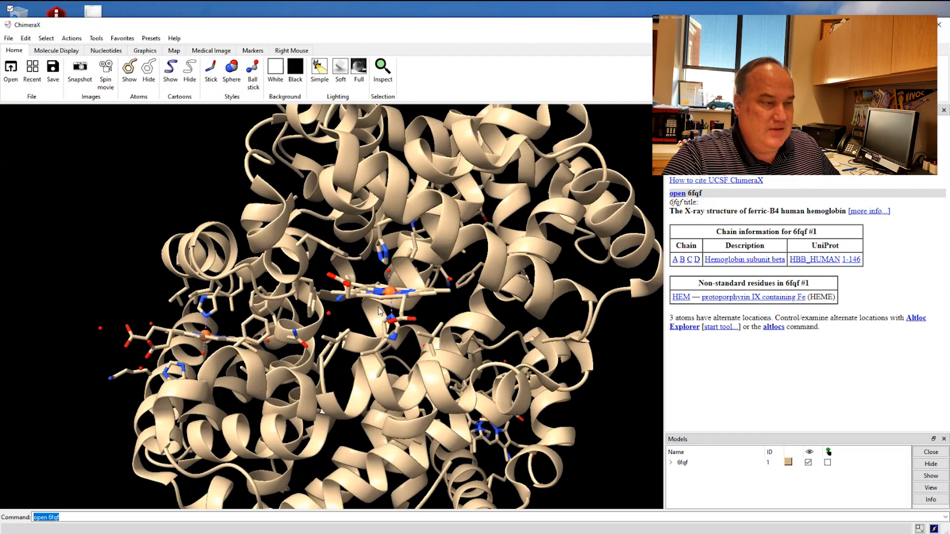
scroll(378, 307, "up", 1)
left_click_drag(428, 278, 416, 276)
scroll(427, 274, "up", 2)
scroll(428, 273, "down", 2)
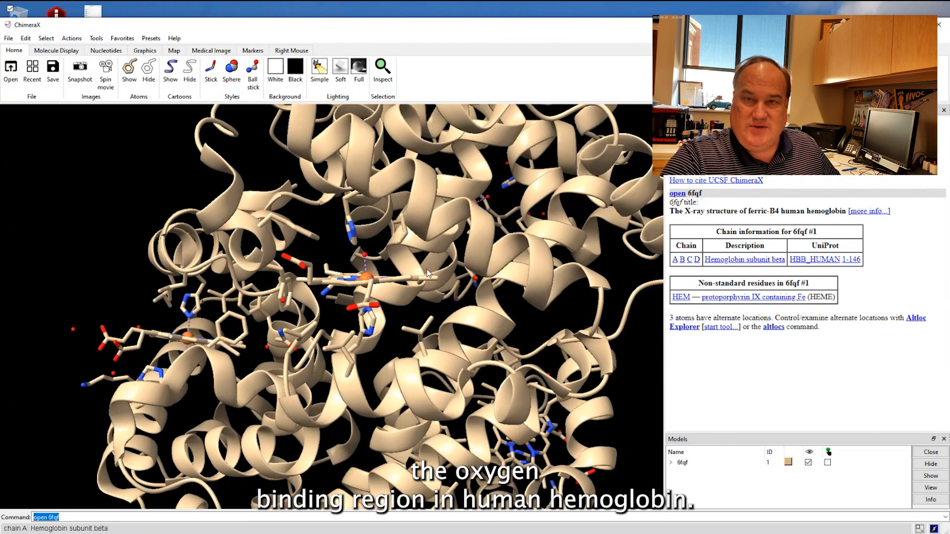
scroll(428, 274, "down", 10)
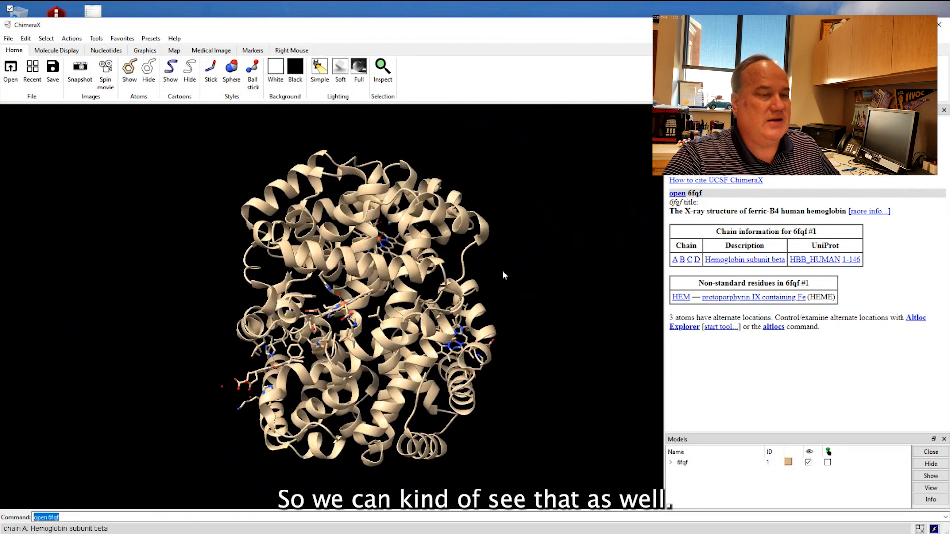
Select chain A of hemoglobin subunit beta and color it lime.
left_click_drag(503, 276, 444, 280)
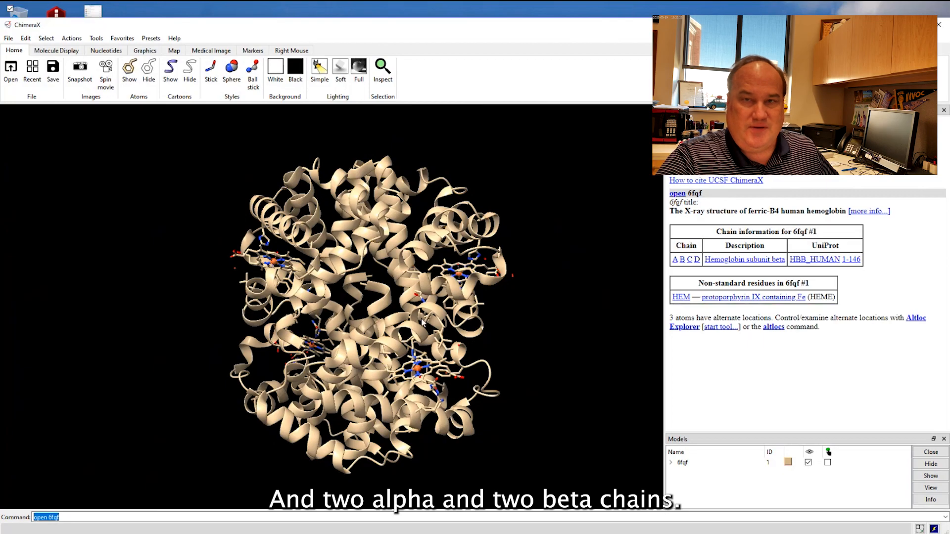
left_click_drag(422, 322, 459, 278)
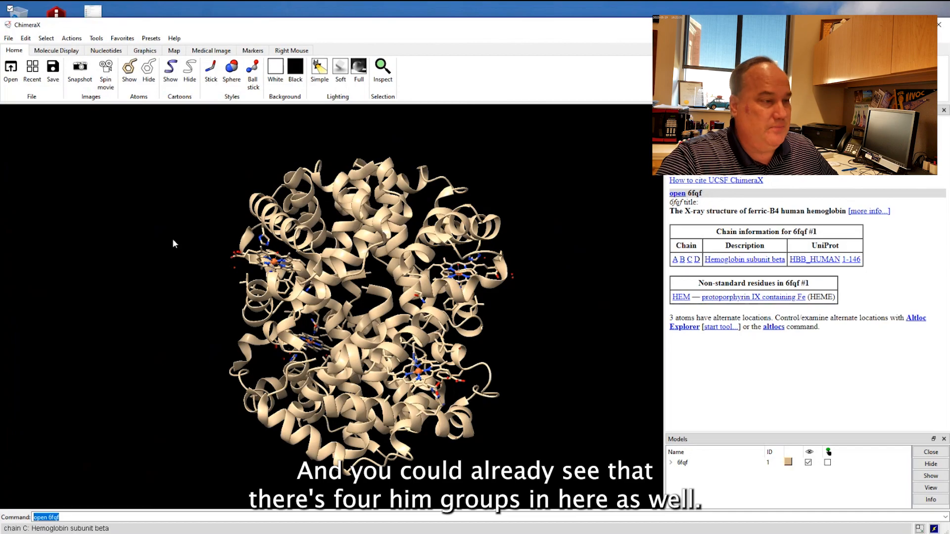
left_click(46, 40)
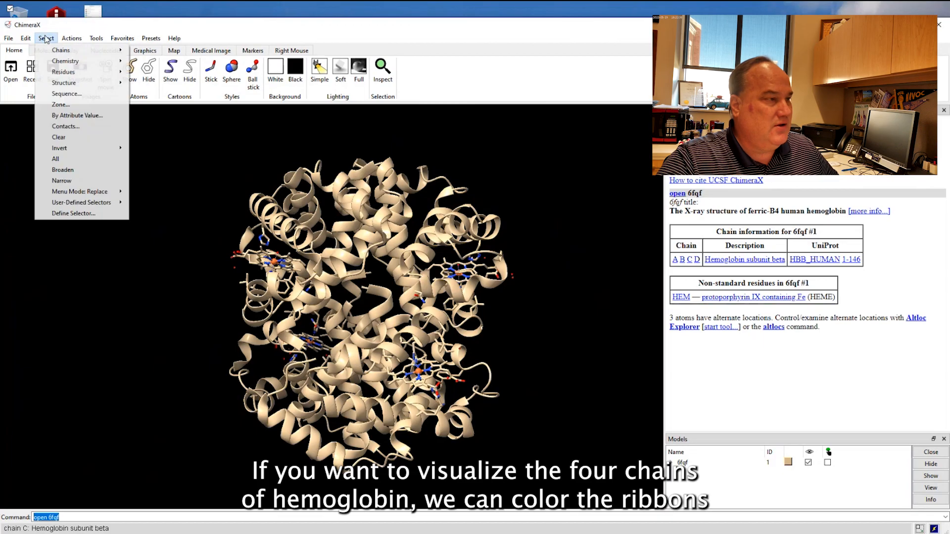
mouse_move(59, 51)
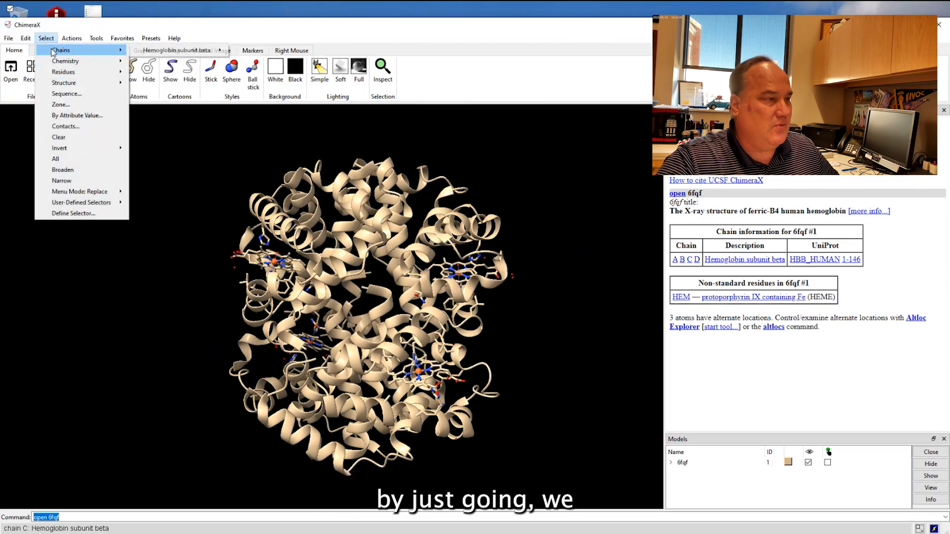
mouse_move(213, 52)
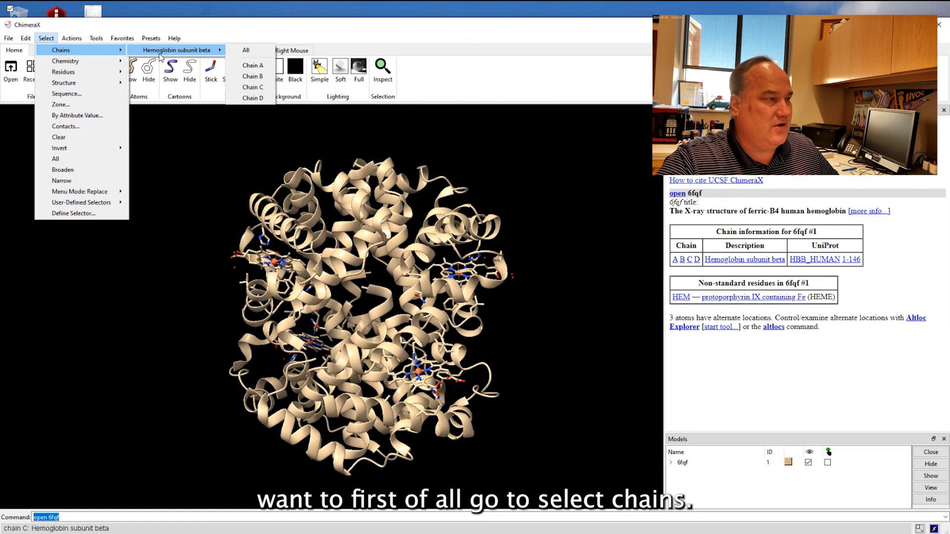
left_click(264, 67)
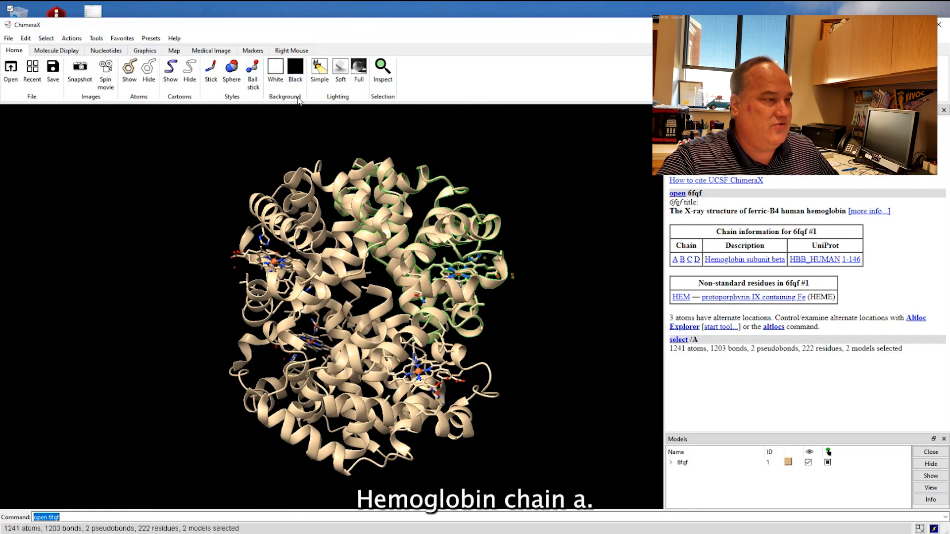
left_click(72, 39)
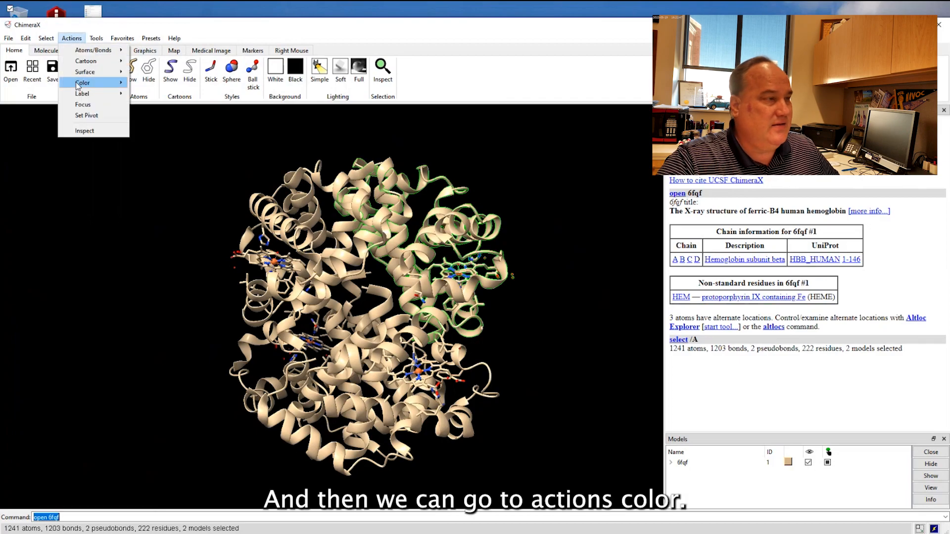
mouse_move(102, 85)
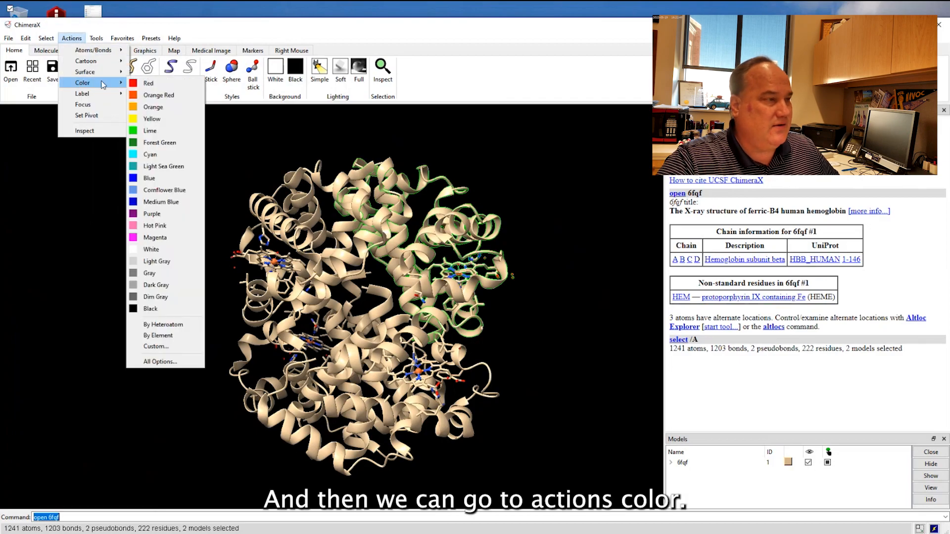
left_click(158, 132)
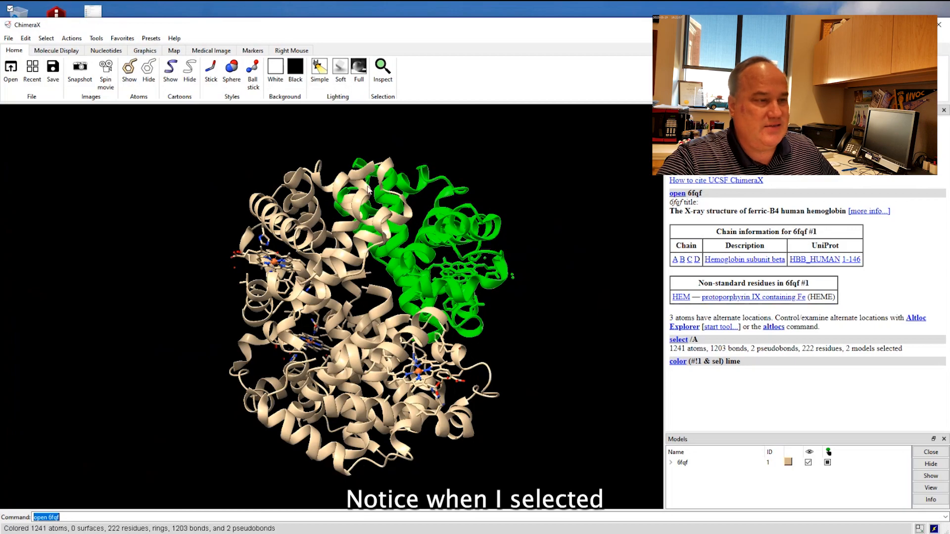
Select chain B of hemoglobin subunit beta and color it red.
left_click(46, 38)
mouse_move(61, 50)
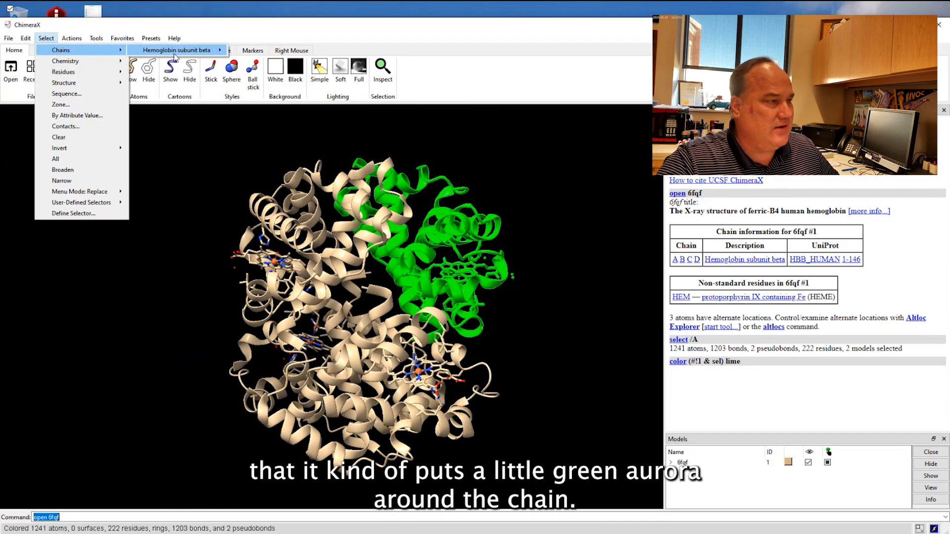
mouse_move(177, 50)
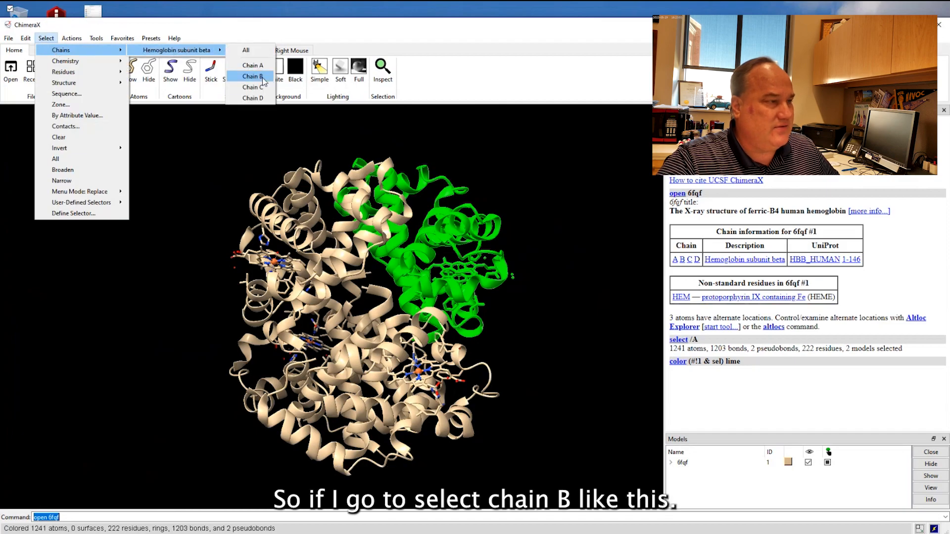
left_click(263, 79)
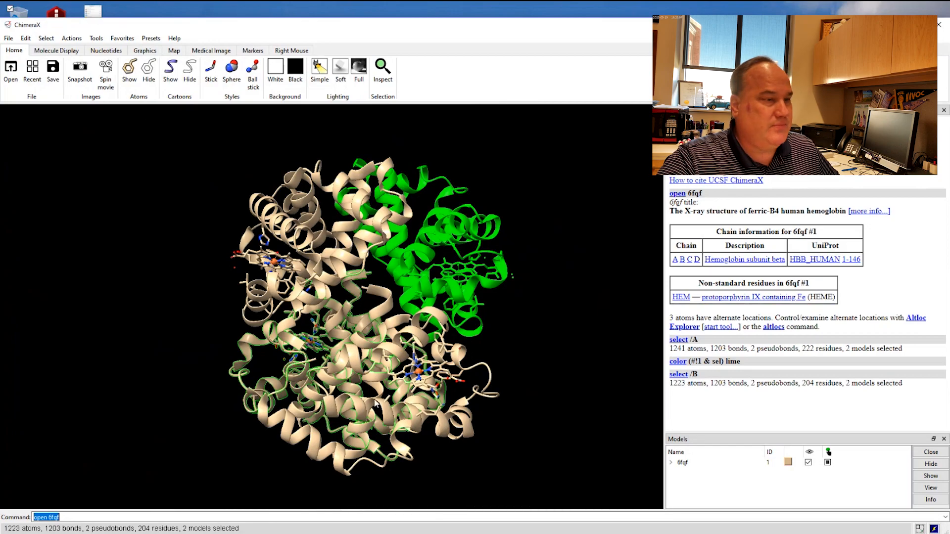
left_click(74, 39)
mouse_move(82, 82)
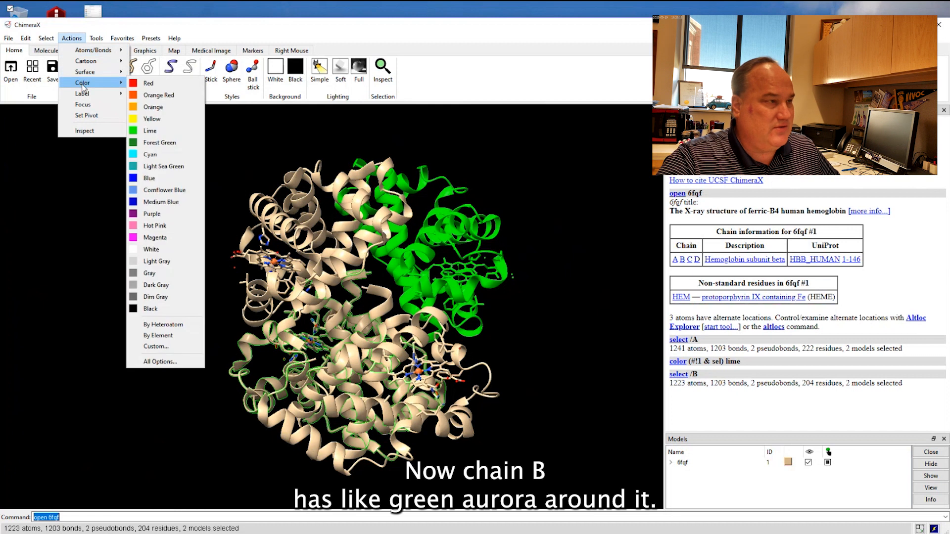
left_click(151, 88)
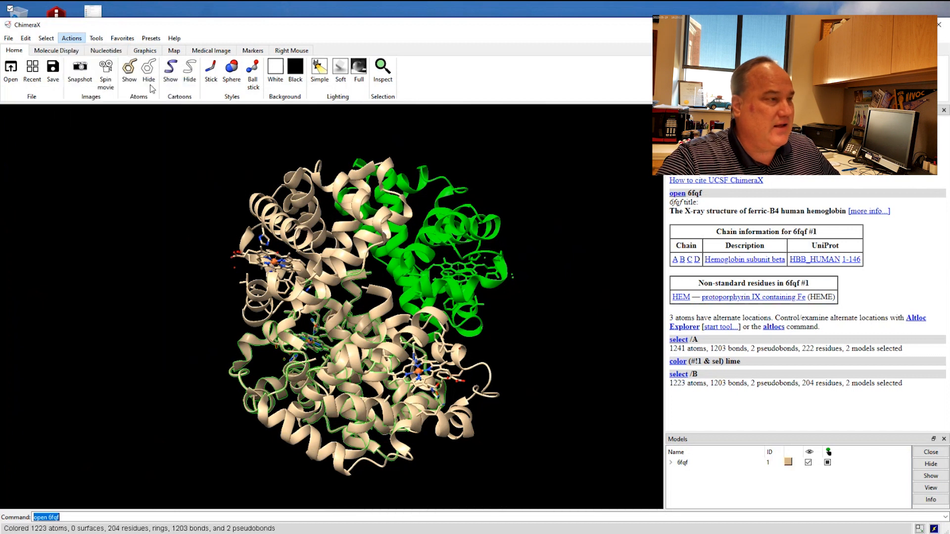
Select chain C of hemoglobin subunit beta and color it blue.
left_click(47, 40)
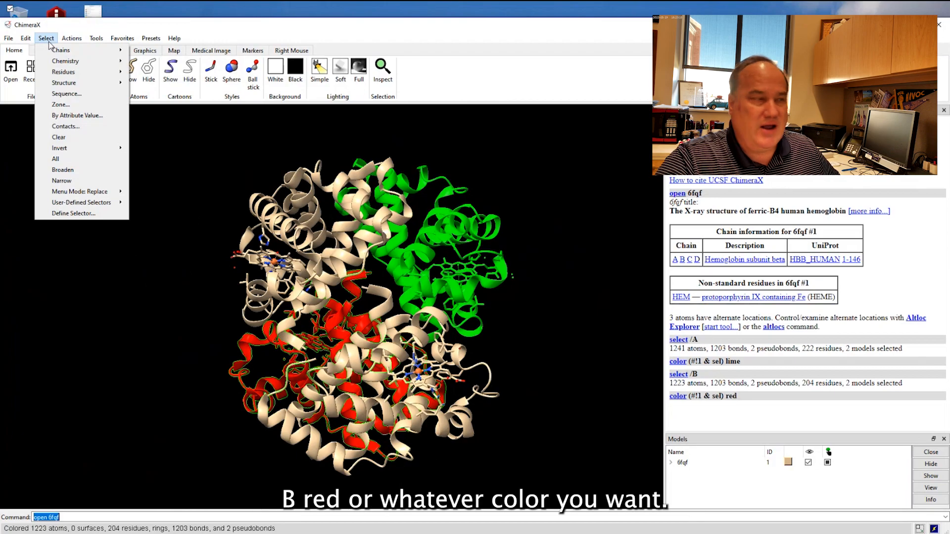
mouse_move(65, 50)
mouse_move(178, 50)
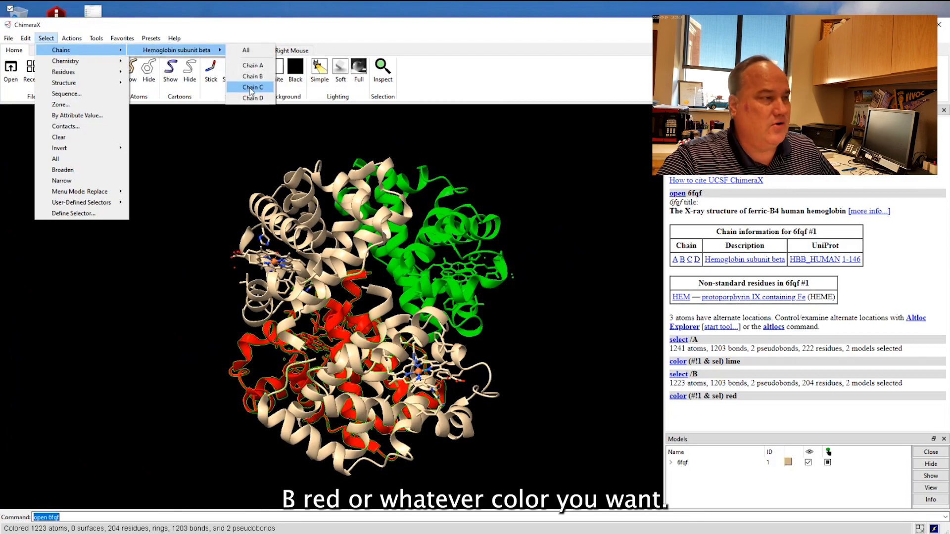
left_click(251, 88)
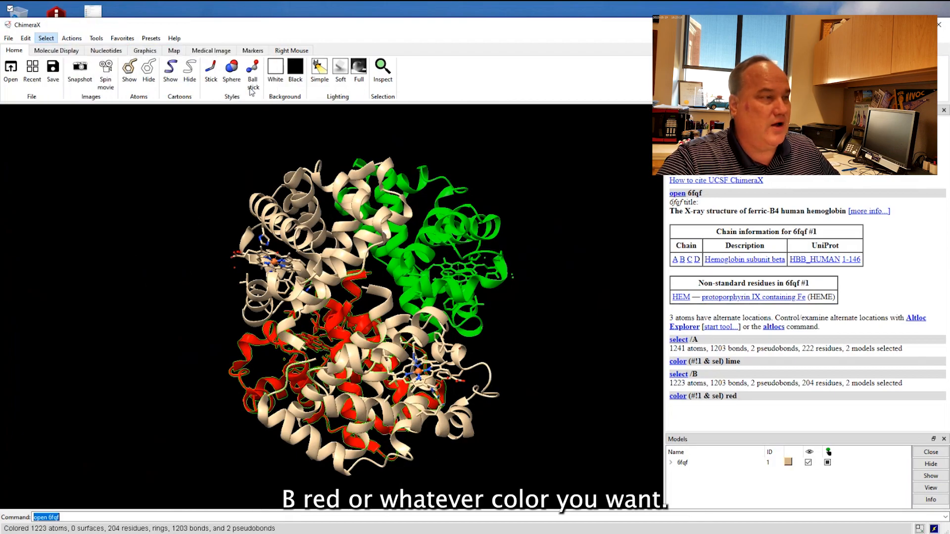
left_click(82, 39)
mouse_move(104, 83)
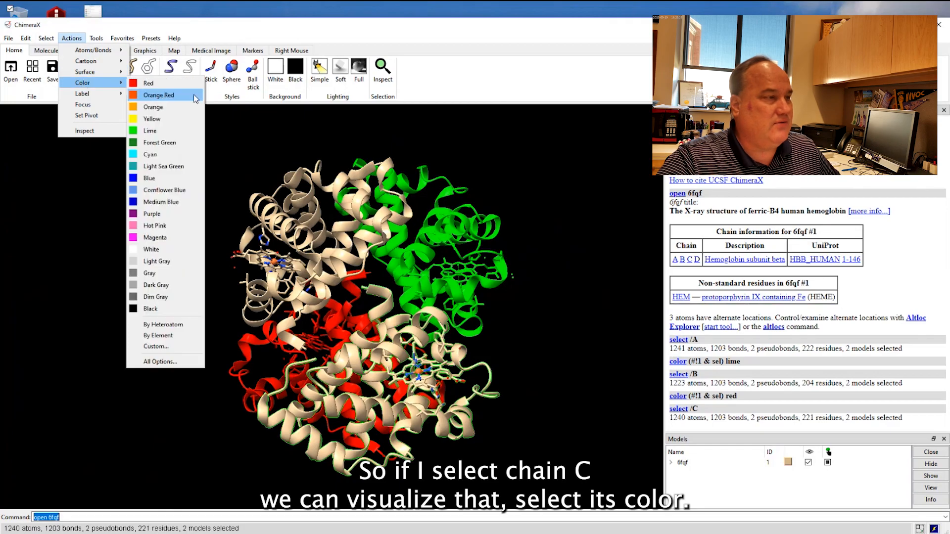
left_click(159, 178)
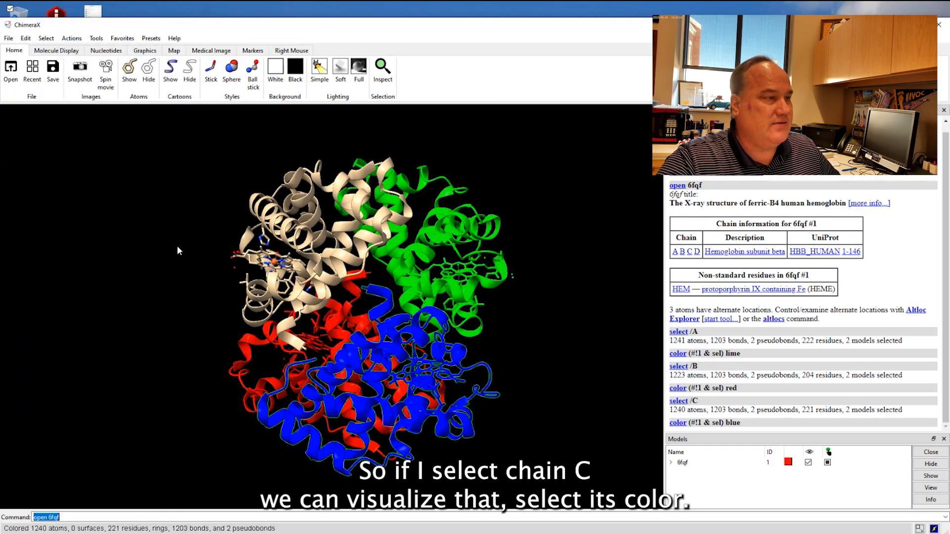
Select chain D of hemoglobin subunit beta, color it orange, and clear the selection.
left_click(46, 38)
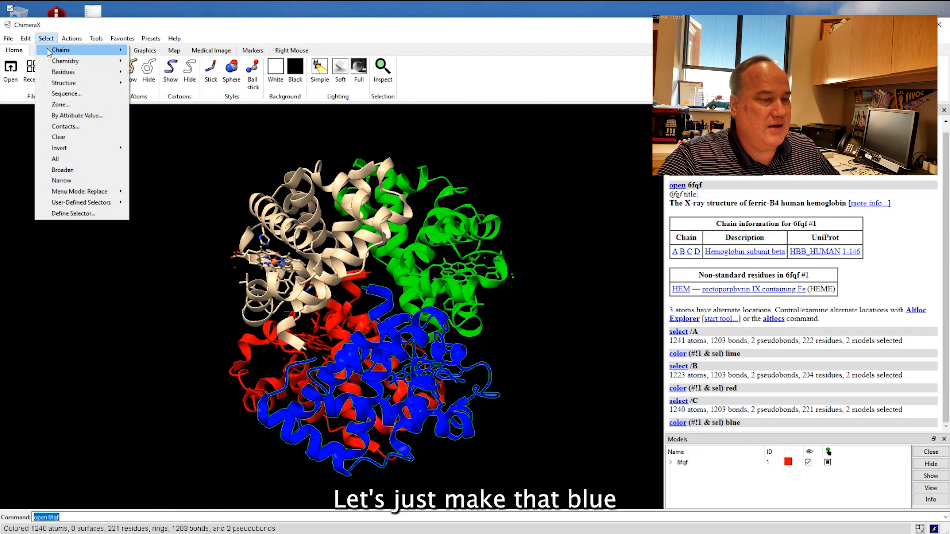
mouse_move(49, 52)
mouse_move(191, 55)
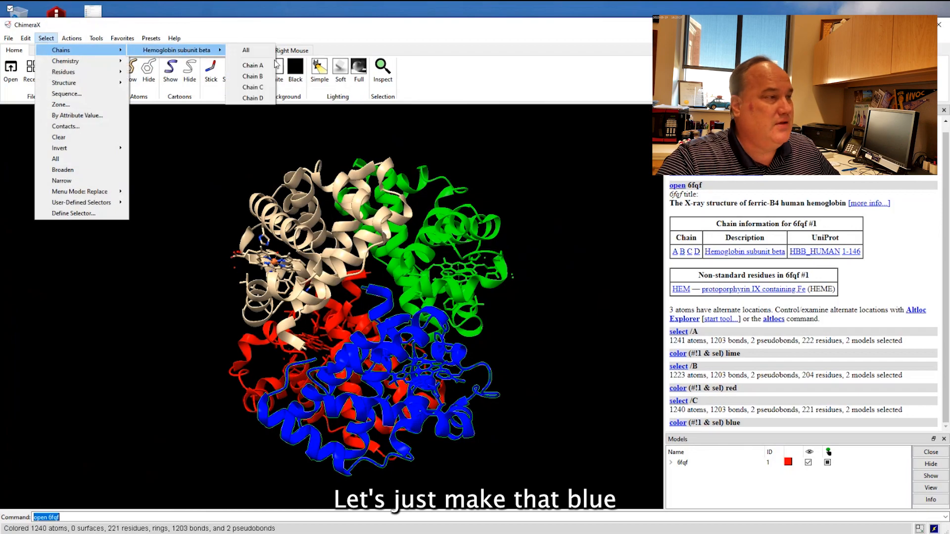
left_click(253, 98)
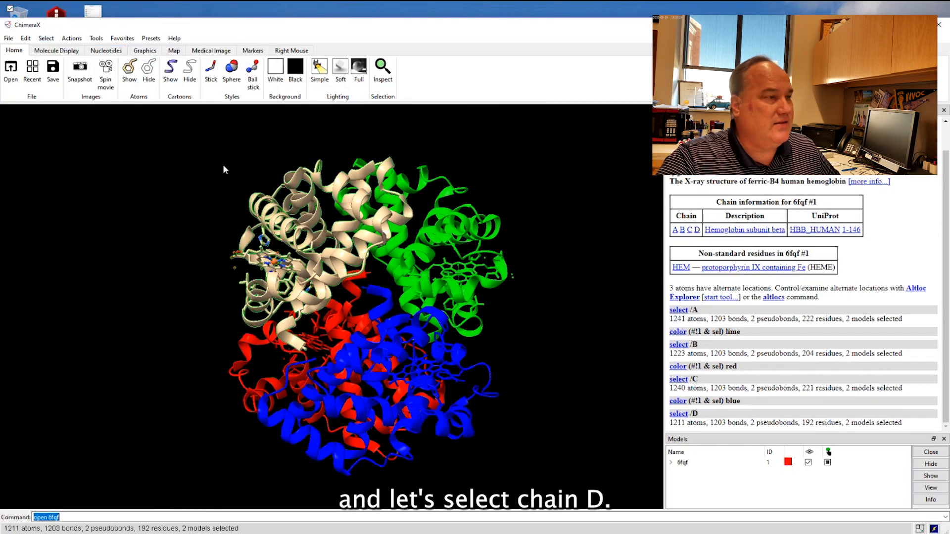
left_click(71, 38)
mouse_move(83, 82)
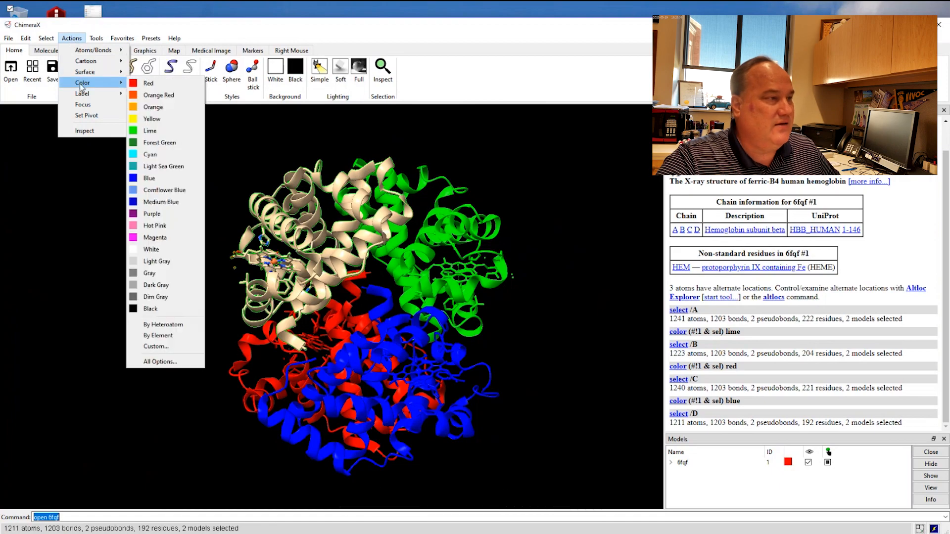
left_click(151, 107)
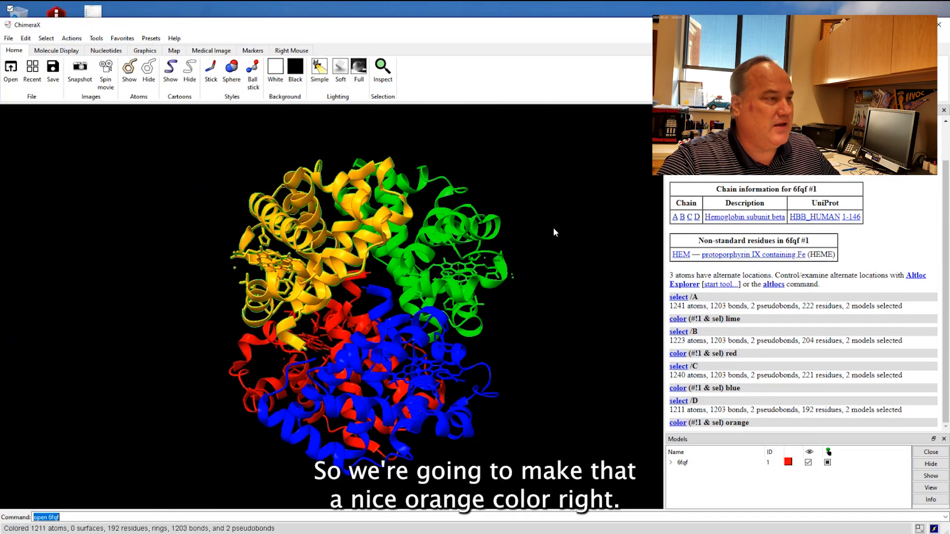
left_click(542, 203, "ctrl")
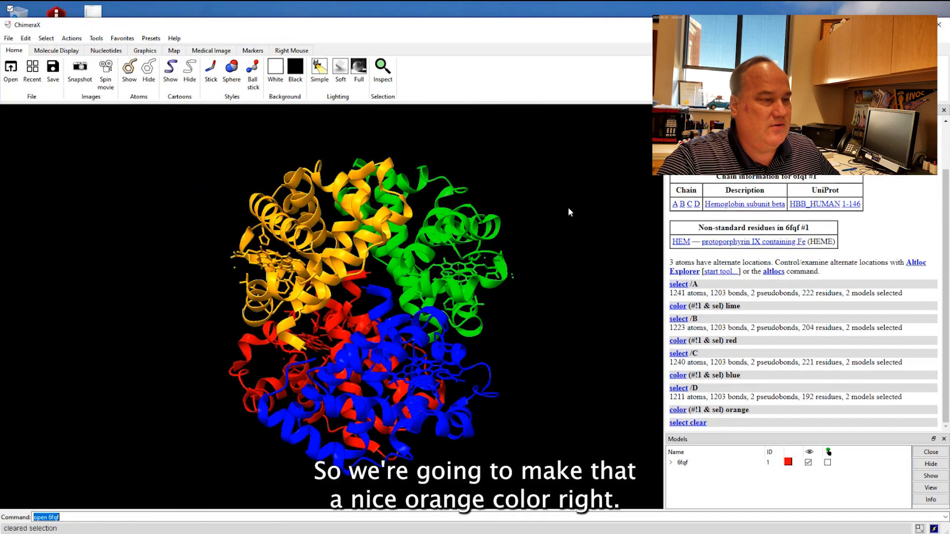
Rotate the recolored protein to examine the atoms of chain D's heme group, and make sure nothing remains selected.
left_click_drag(563, 203, 377, 285)
left_click_drag(256, 258, 281, 273)
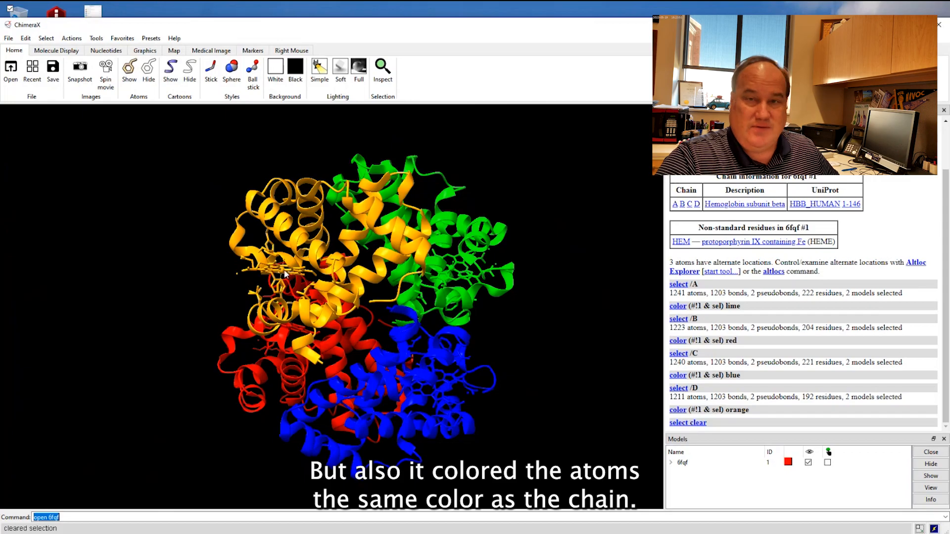
left_click_drag(286, 275, 277, 294)
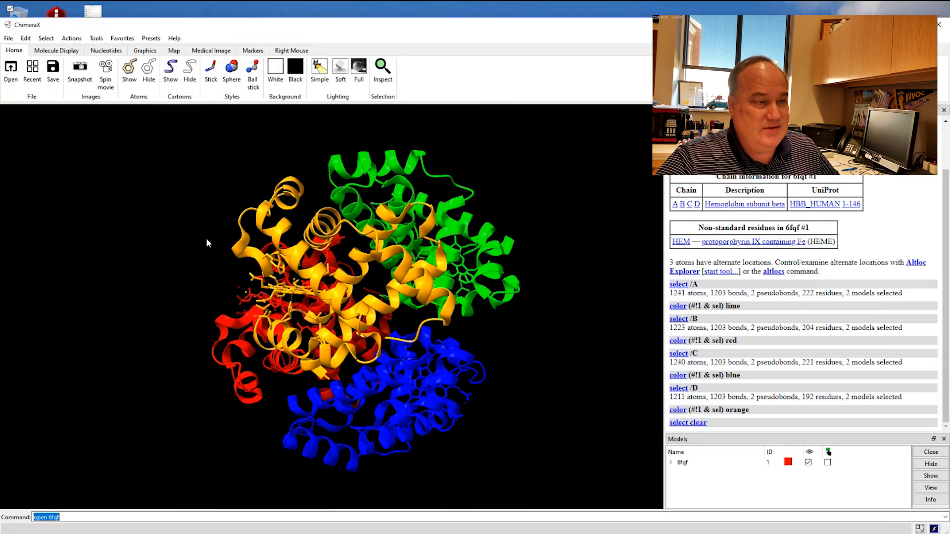
left_click(175, 205, "ctrl")
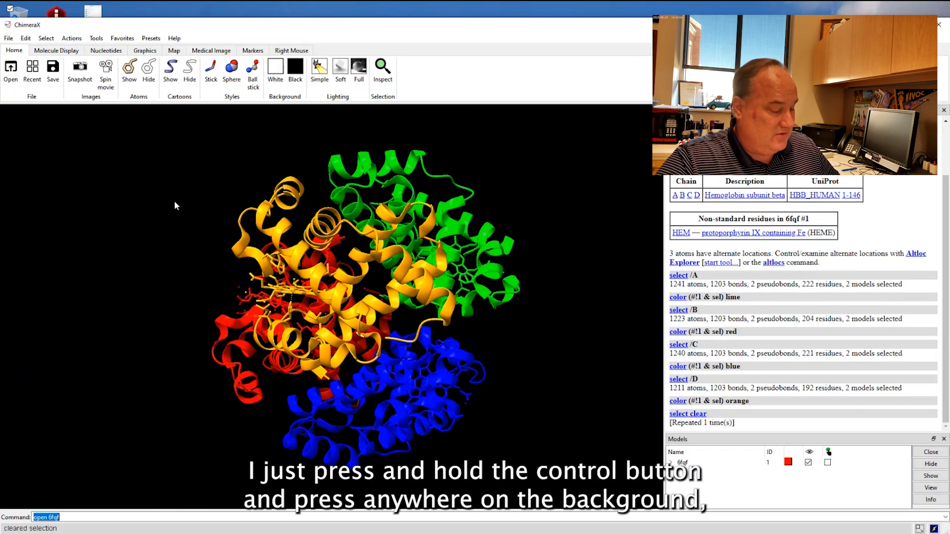
left_click(119, 190, "ctrl")
left_click(198, 235, "ctrl")
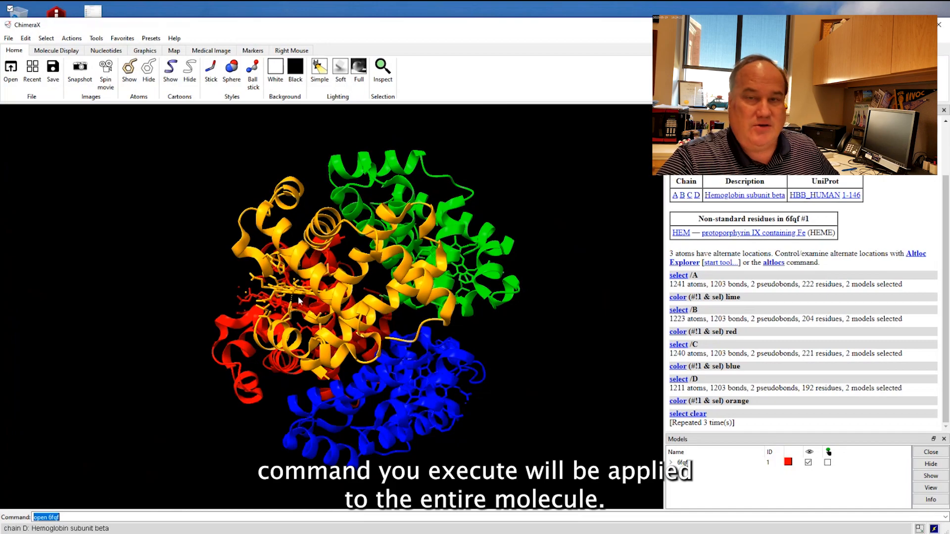
Color the atoms of the entire molecule by element.
left_click_drag(298, 296, 291, 290)
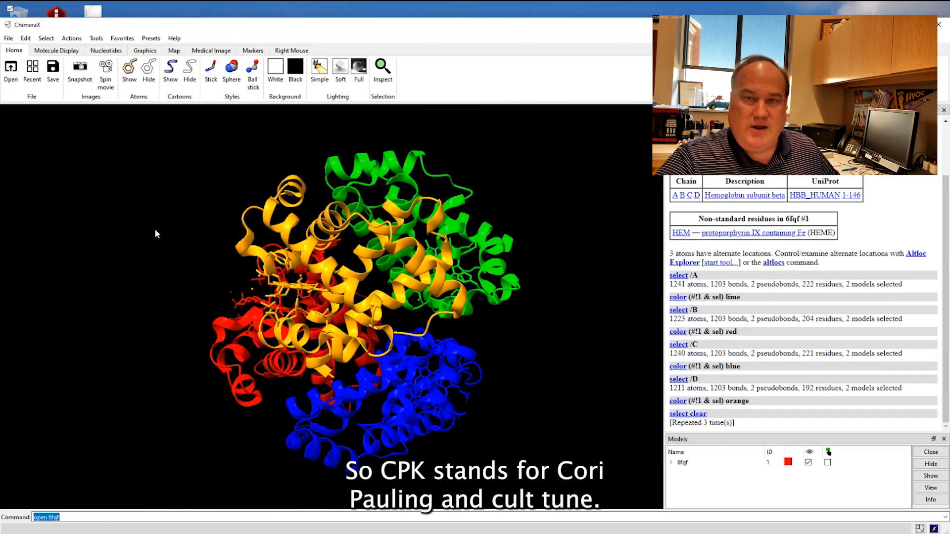
mouse_move(191, 228)
left_mouse_down()
mouse_move(189, 238)
mouse_move(198, 231)
left_mouse_up()
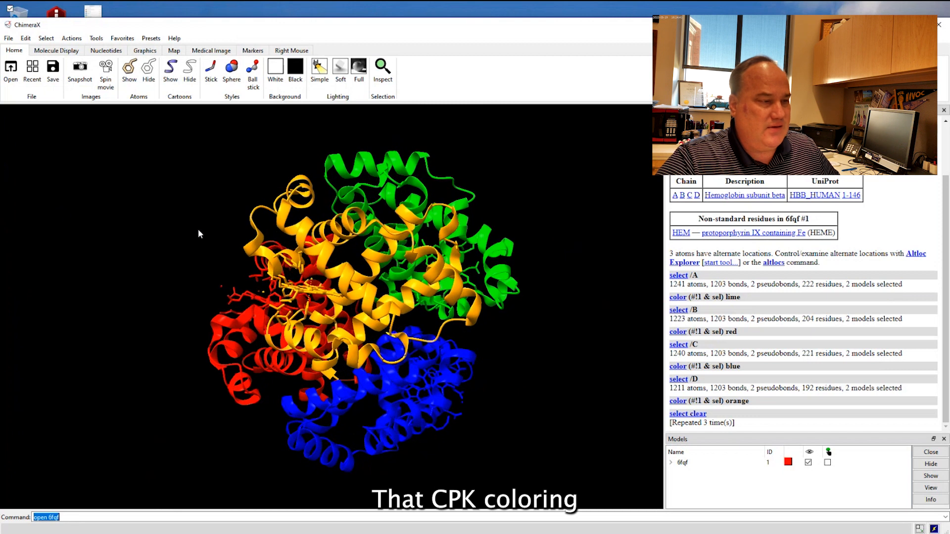
left_click_drag(206, 263, 216, 268)
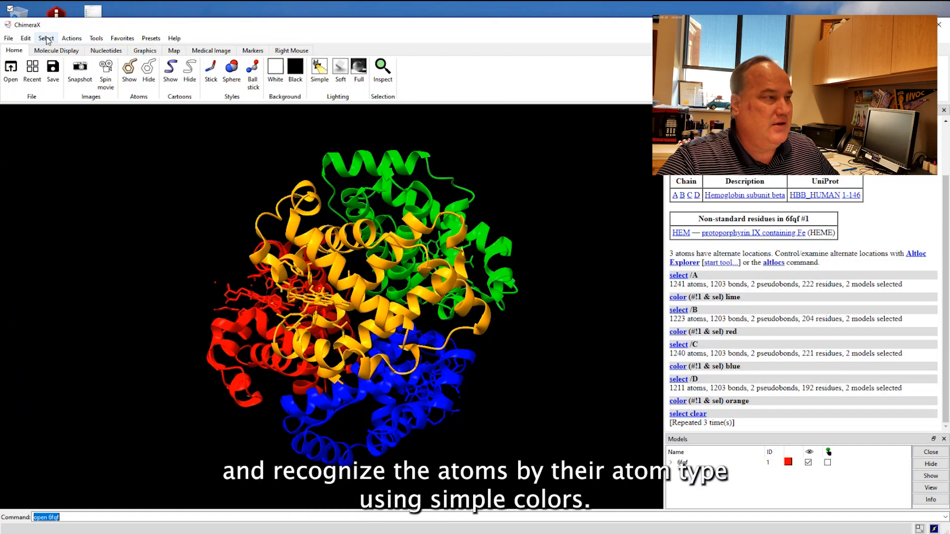
left_click(72, 38)
mouse_move(87, 90)
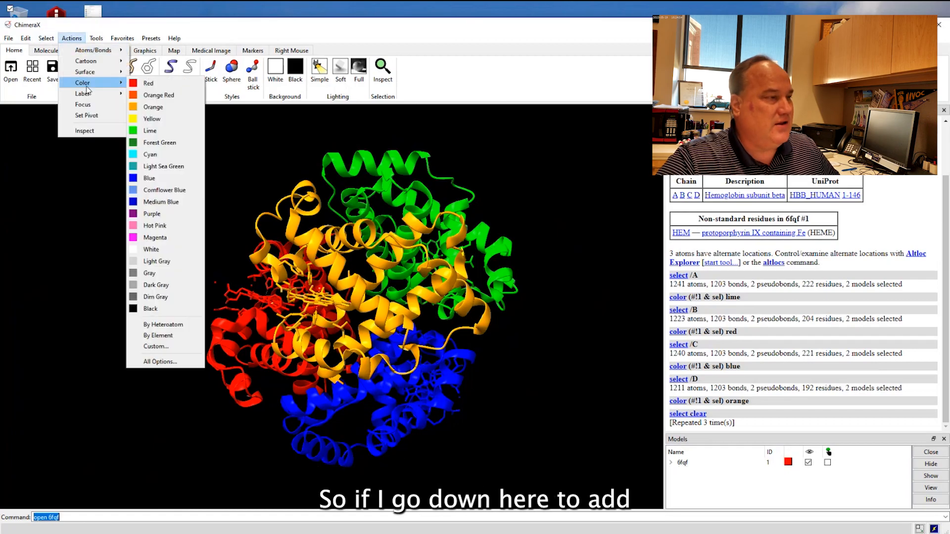
left_click(169, 335)
Examine chain D's heme group up close and identify its carbon, nitrogen, oxygen and iron atoms by their element colors.
left_click_drag(551, 375, 309, 321)
scroll(310, 318, "up", 5)
scroll(311, 318, "up", 3)
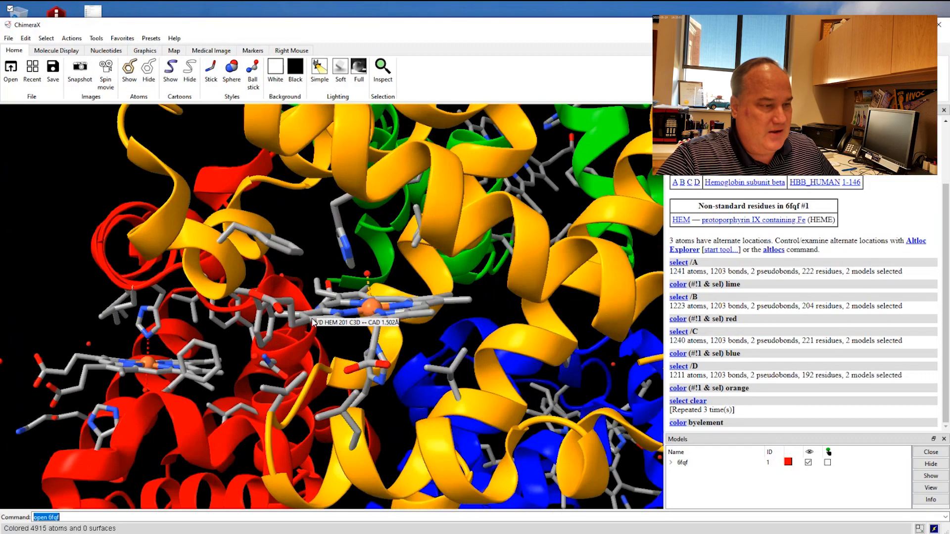
left_click_drag(408, 282, 428, 307)
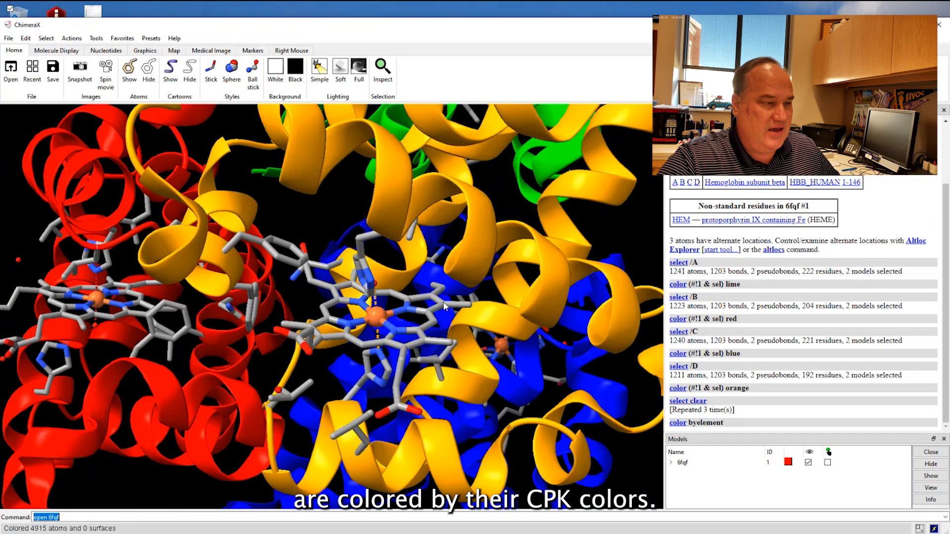
mouse_move(444, 306)
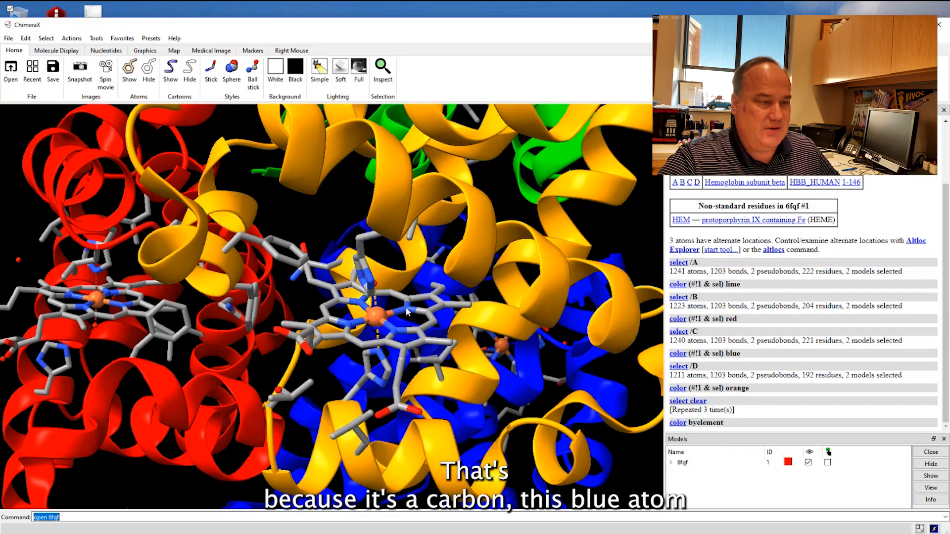
mouse_move(409, 311)
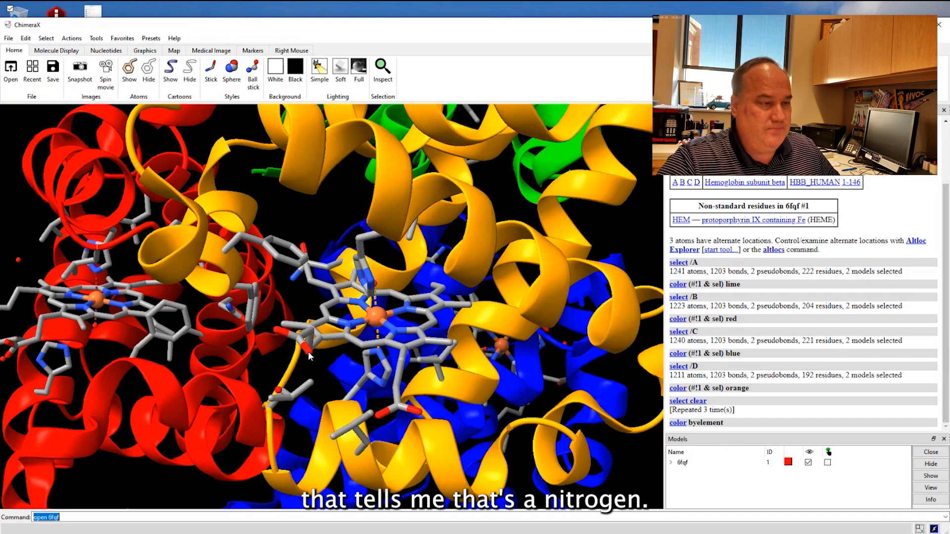
mouse_move(311, 357)
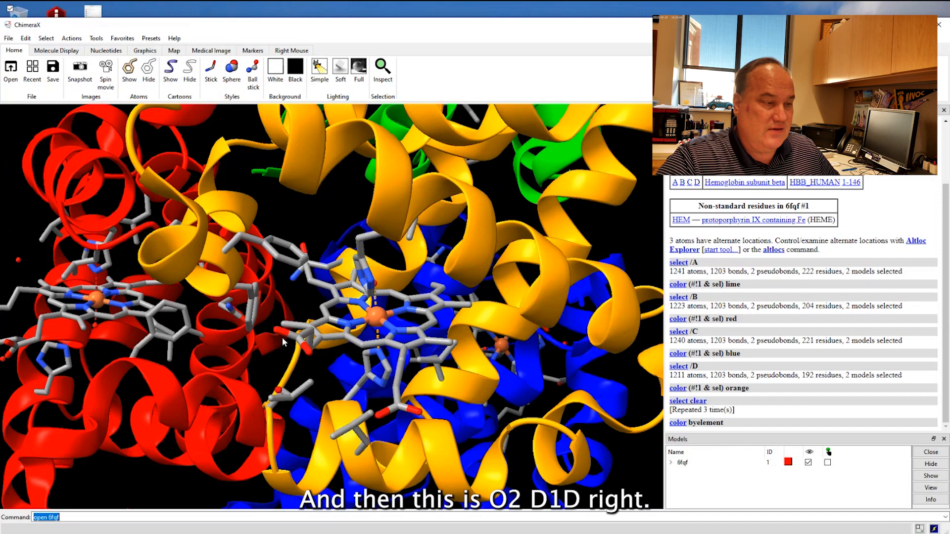
mouse_move(277, 333)
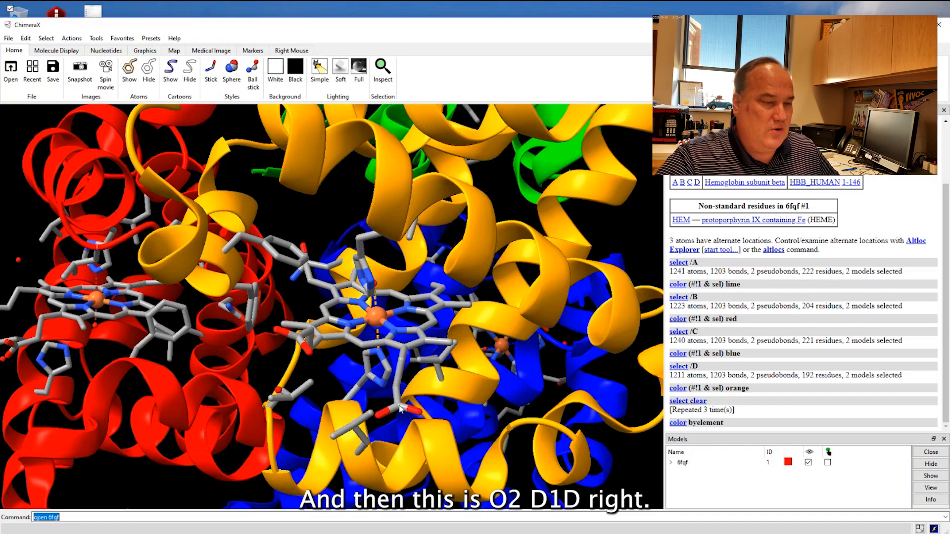
mouse_move(380, 418)
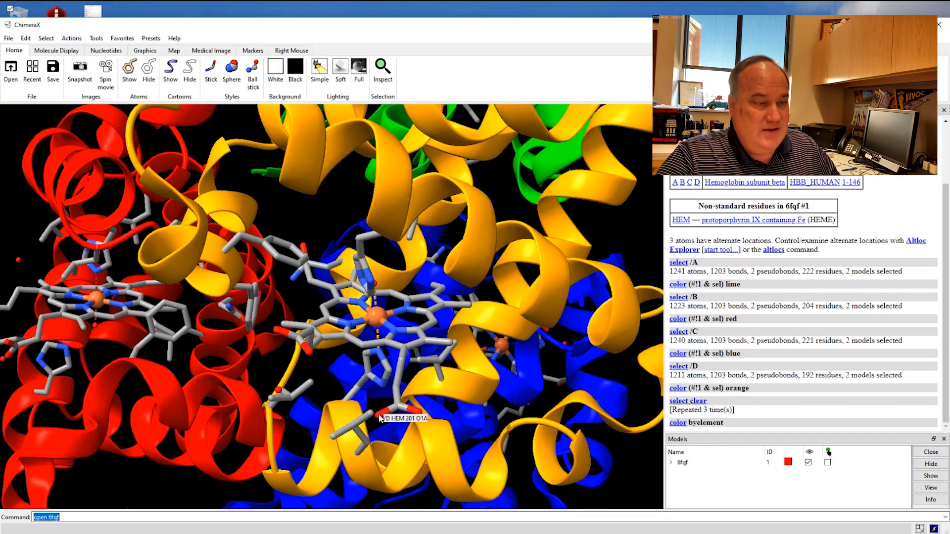
mouse_move(421, 414)
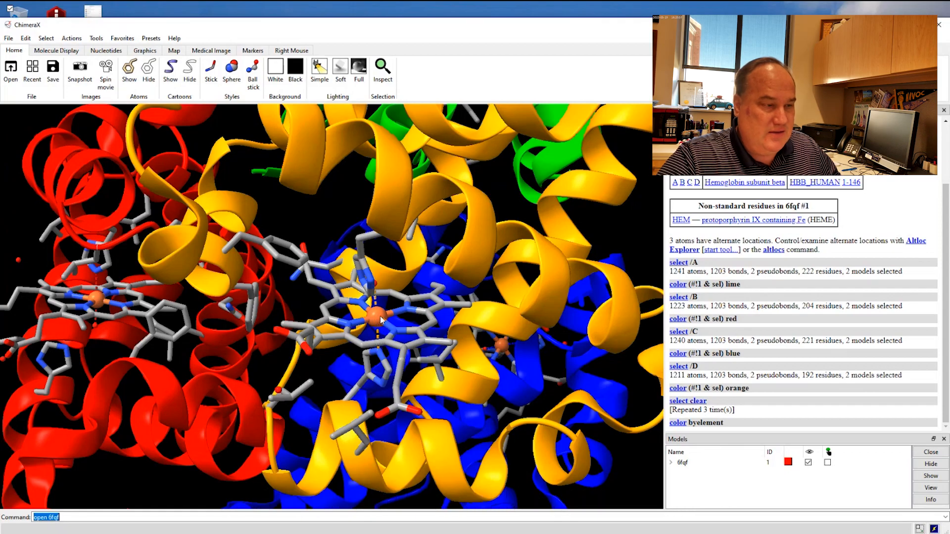
mouse_move(380, 318)
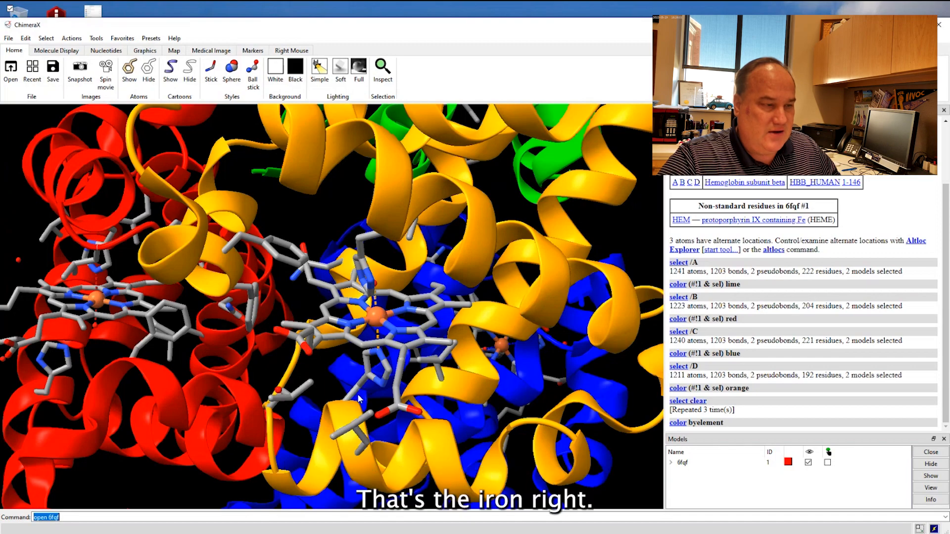
mouse_move(349, 402)
left_mouse_down()
mouse_move(346, 387)
mouse_move(380, 384)
mouse_move(359, 391)
left_mouse_up()
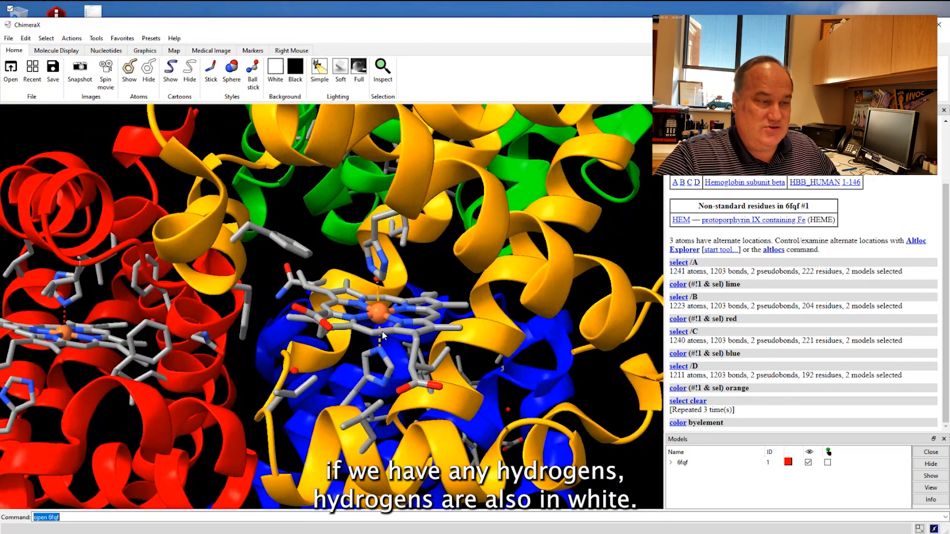
mouse_move(391, 324)
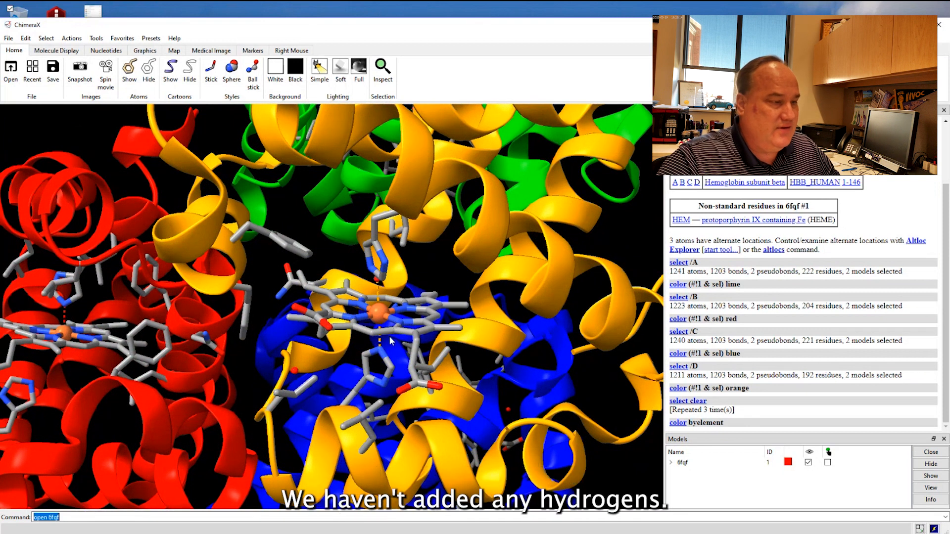
Inspect the isolated water oxygens near chain D's heme, including the one between the iron and the histidine, from several angles.
left_click_drag(392, 341, 385, 314)
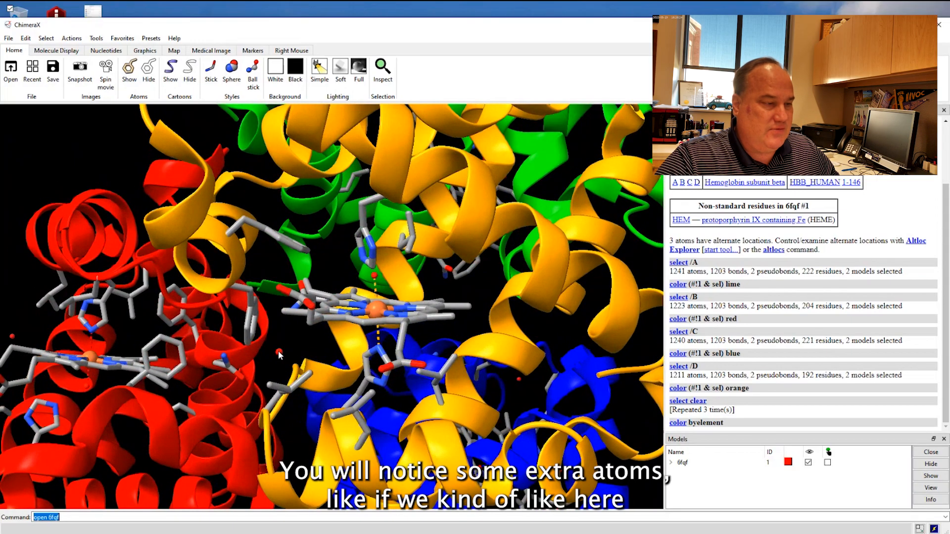
mouse_move(279, 354)
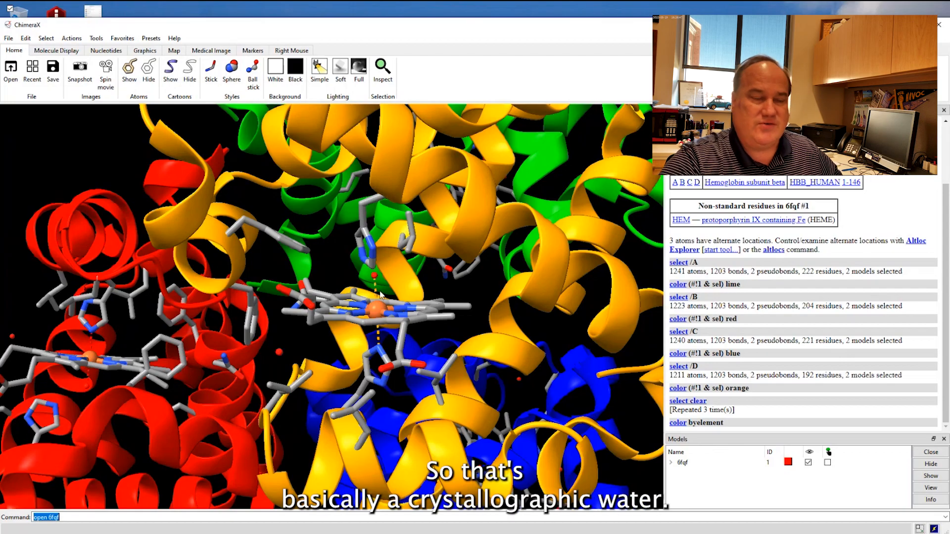
mouse_move(376, 278)
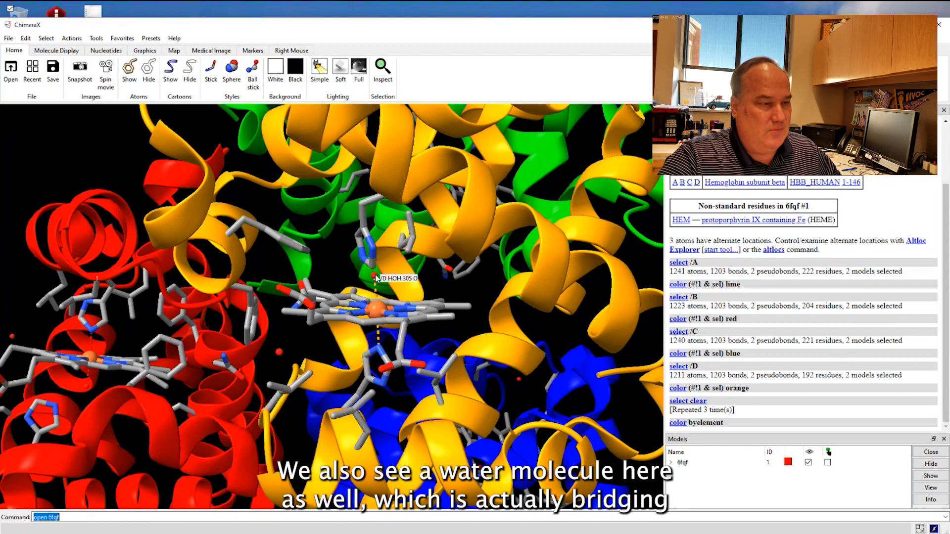
left_click_drag(377, 278, 399, 264)
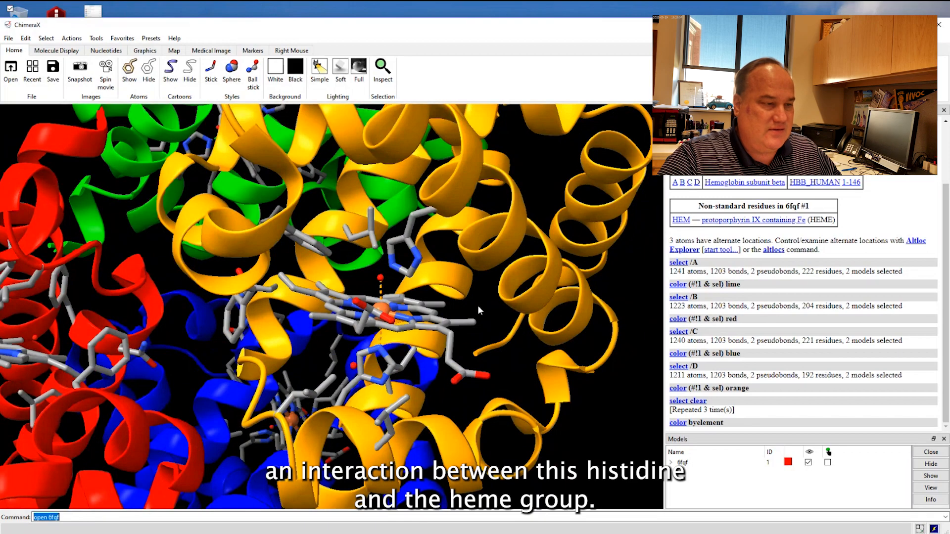
left_click_drag(478, 307, 423, 325)
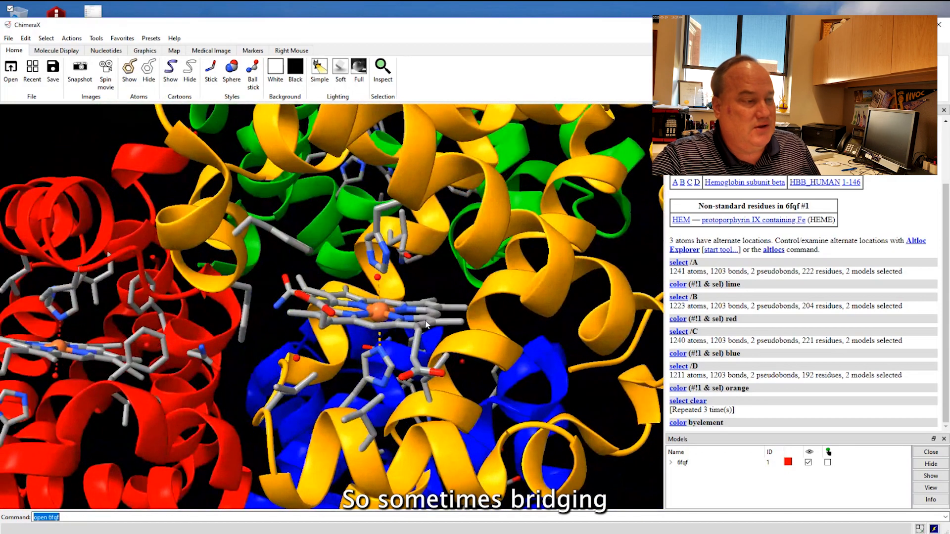
Add hydrogens to the whole 6fqf model, treating the model in isolation and also considering H-bonds.
mouse_move(314, 288)
left_mouse_down()
mouse_move(296, 283)
mouse_move(330, 281)
left_mouse_up()
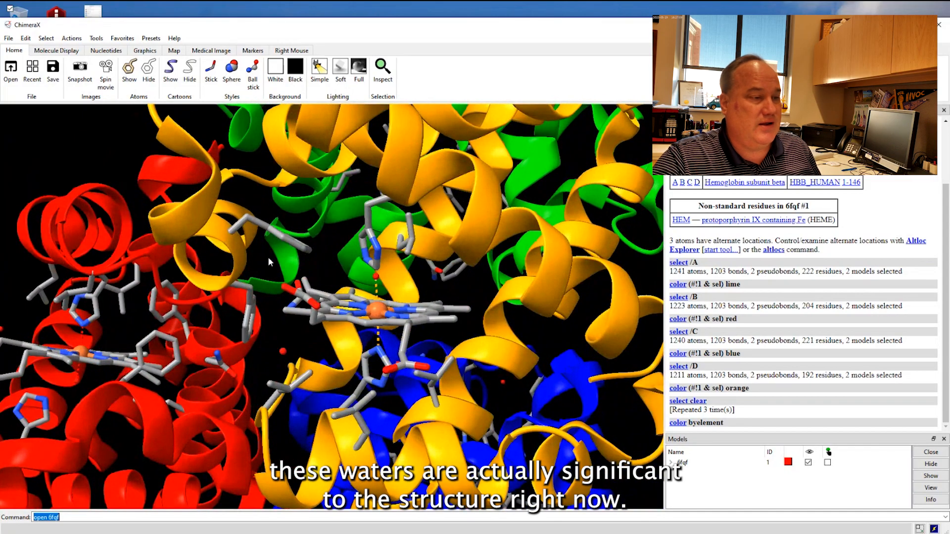
left_click(96, 40)
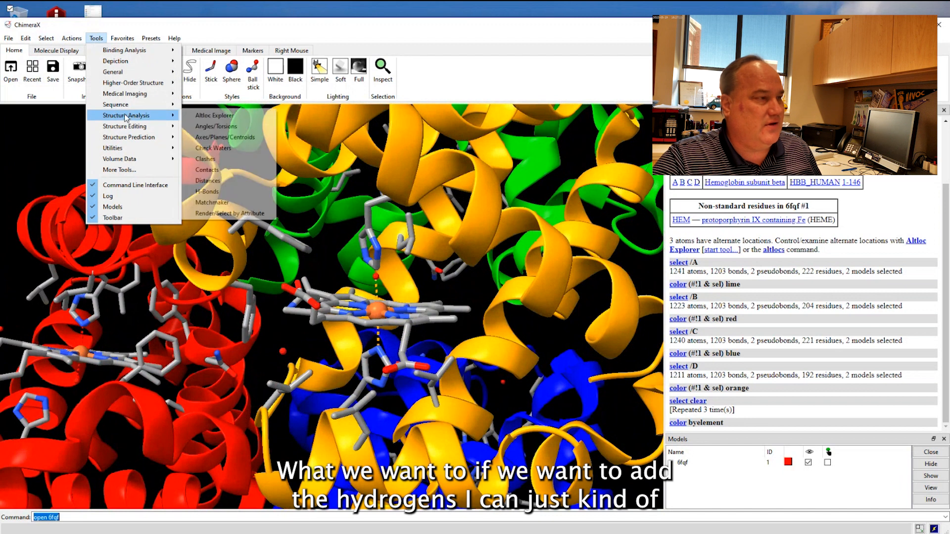
mouse_move(126, 128)
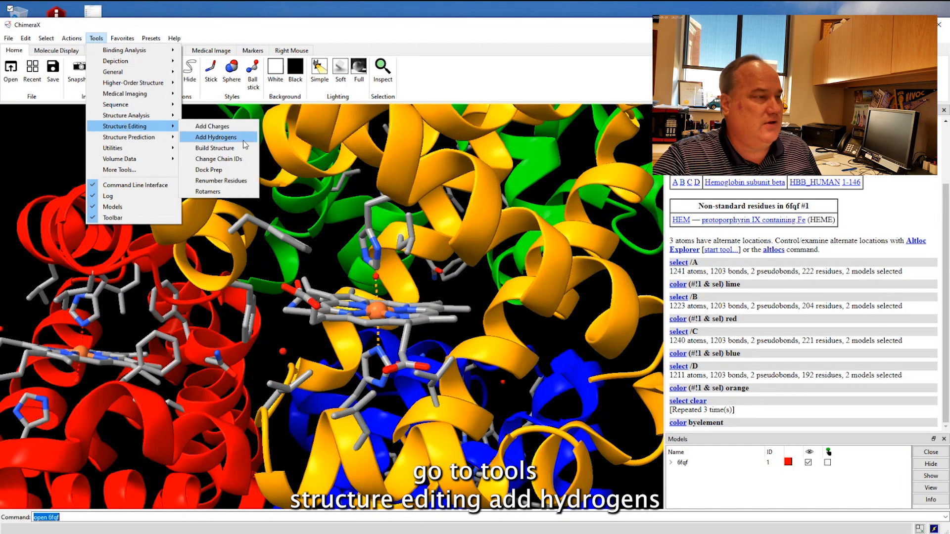
left_click(216, 137)
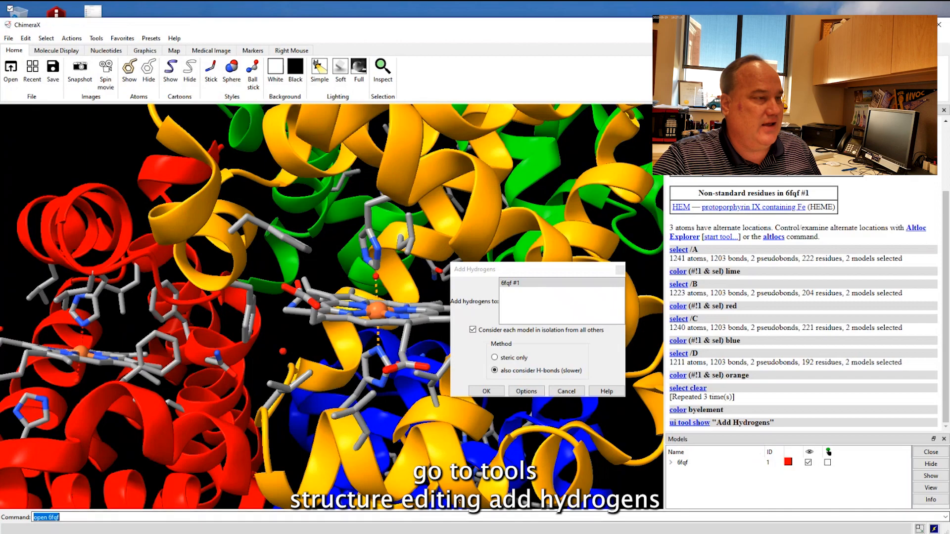
left_click(488, 391)
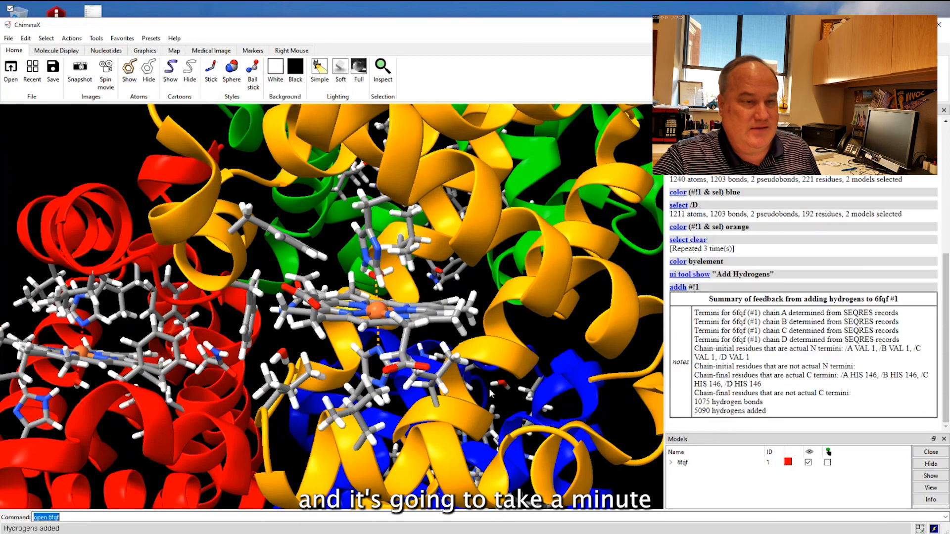
Examine the added hydrogens on chain D's heme group, its surrounding residues and the nearby water molecules.
scroll(247, 268, "down", 6)
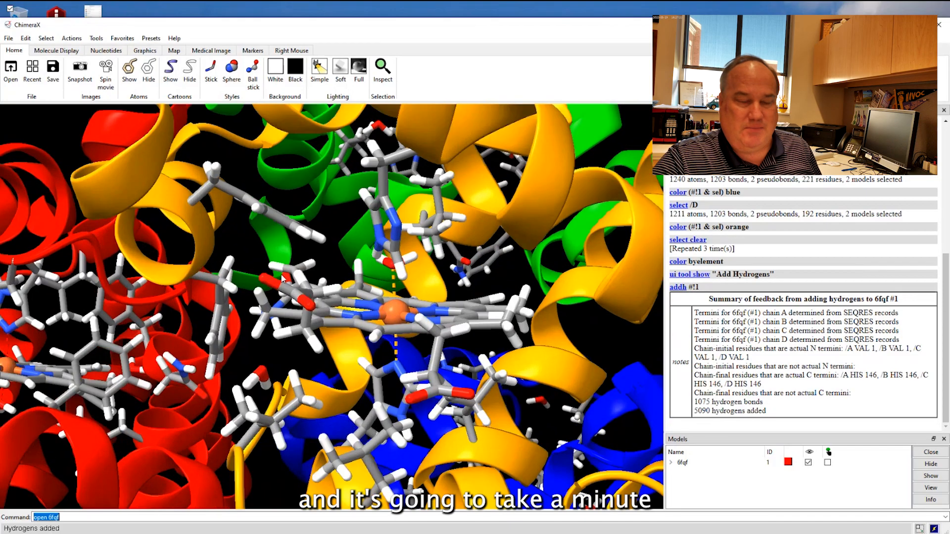
scroll(288, 277, "down", 5)
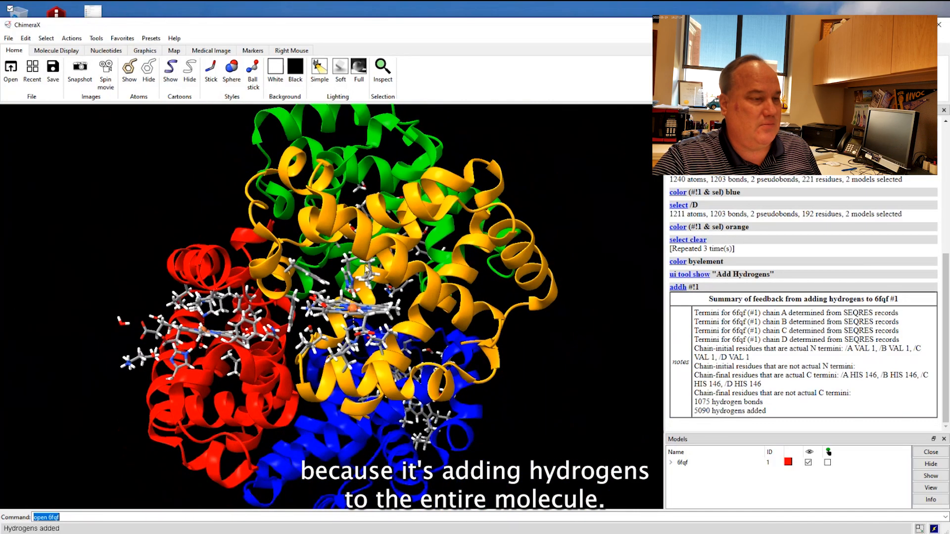
scroll(369, 268, "up", 8)
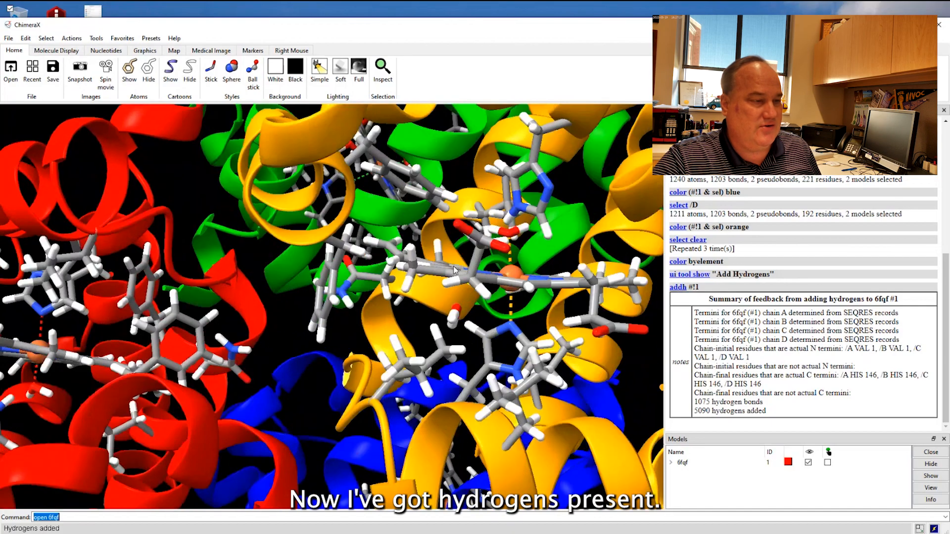
left_click_drag(456, 269, 444, 241)
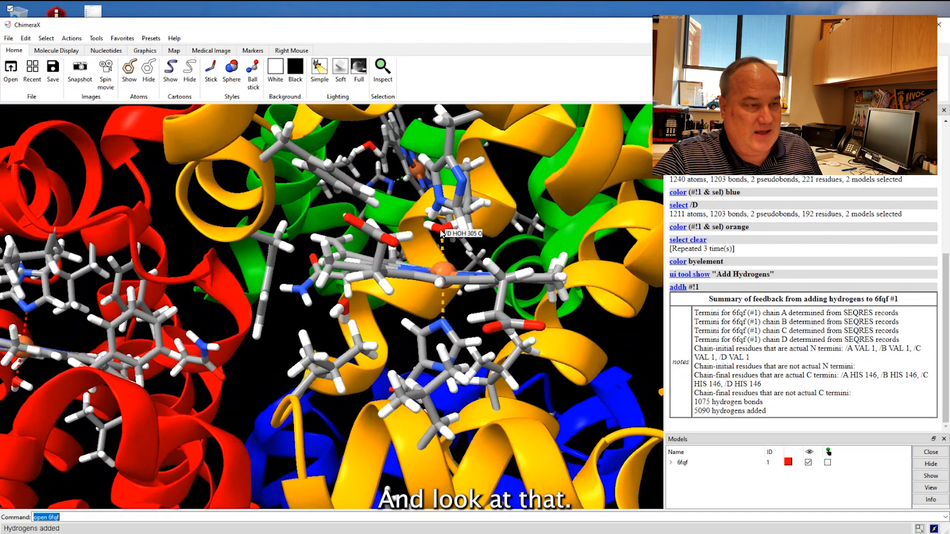
left_click_drag(343, 312, 320, 318)
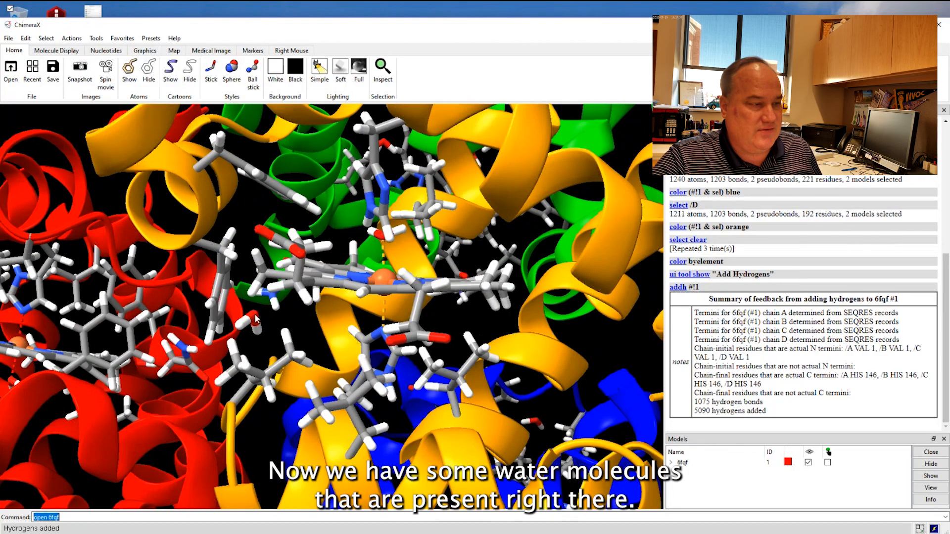
scroll(519, 322, "up", 4)
scroll(520, 322, "down", 5)
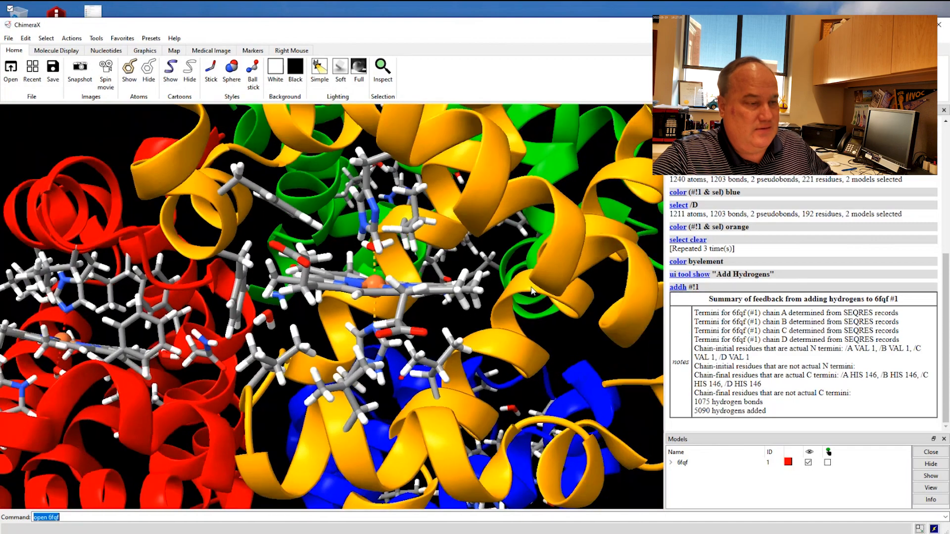
left_click_drag(520, 321, 467, 230)
scroll(406, 295, "down", 10)
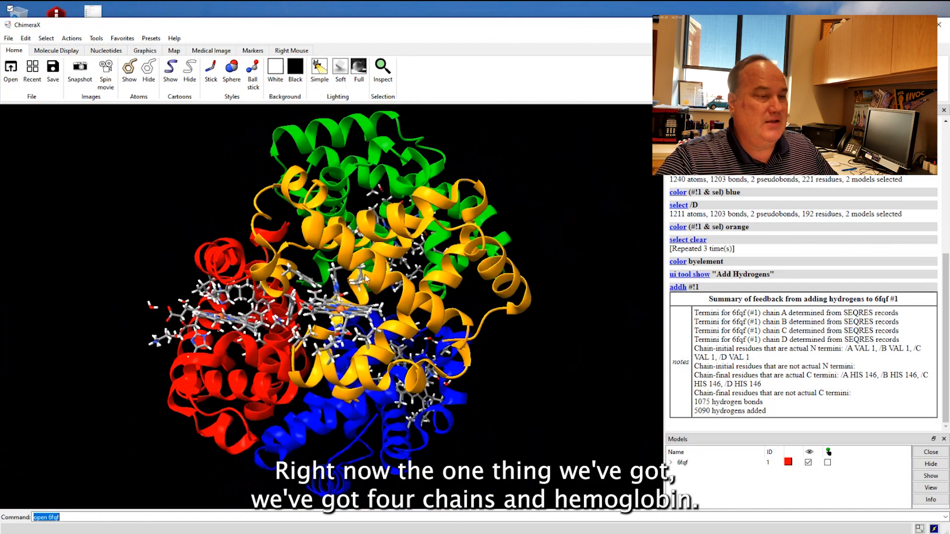
Select chain D and hide both its atoms and its cartoons.
left_click_drag(367, 280, 401, 316)
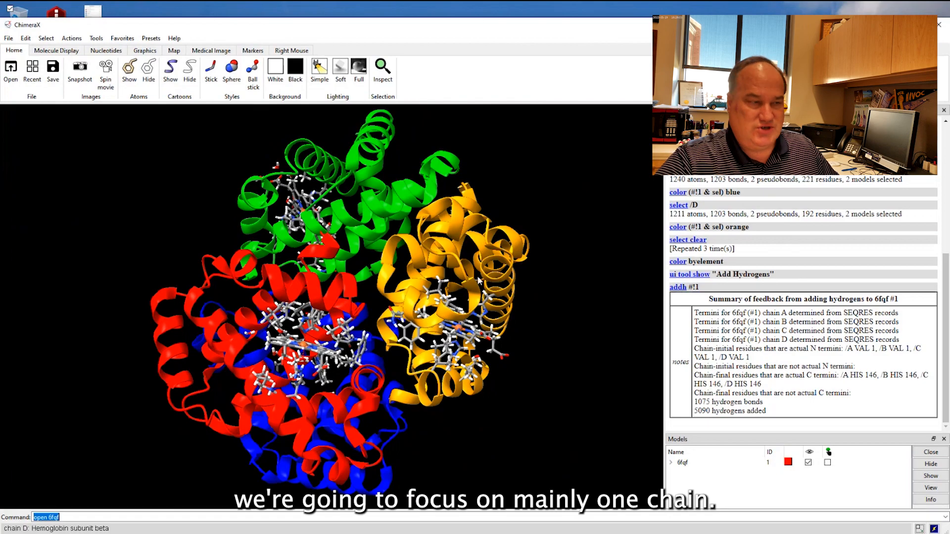
left_click_drag(478, 280, 463, 270)
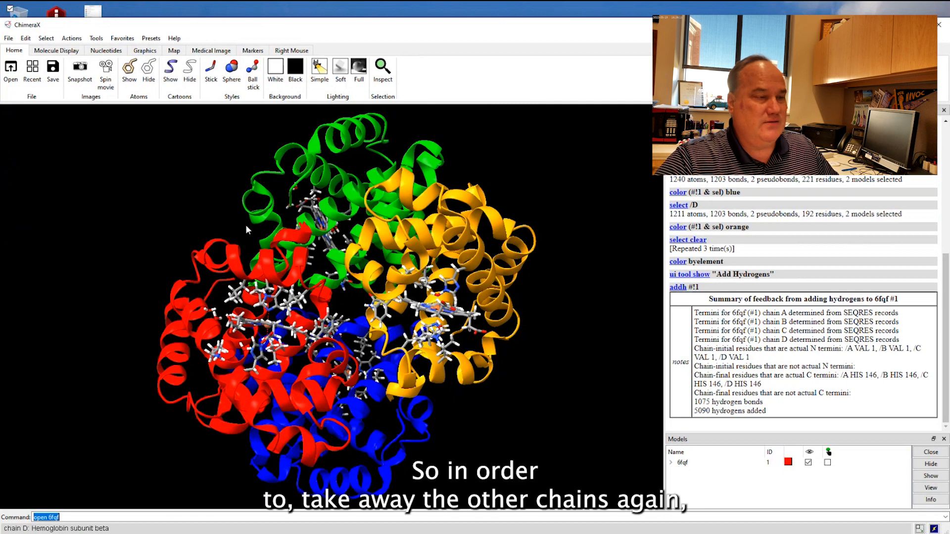
left_click(46, 39)
mouse_move(49, 49)
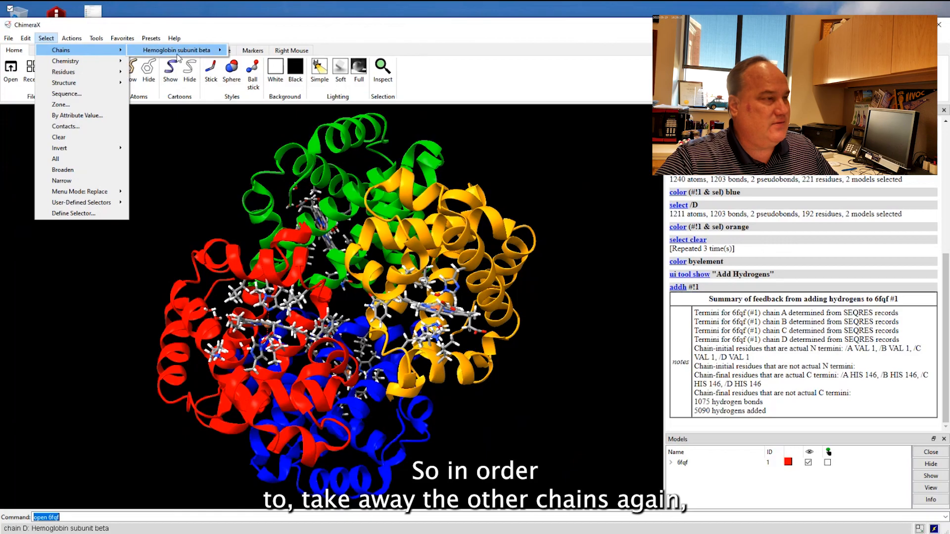
mouse_move(177, 54)
left_click(250, 101)
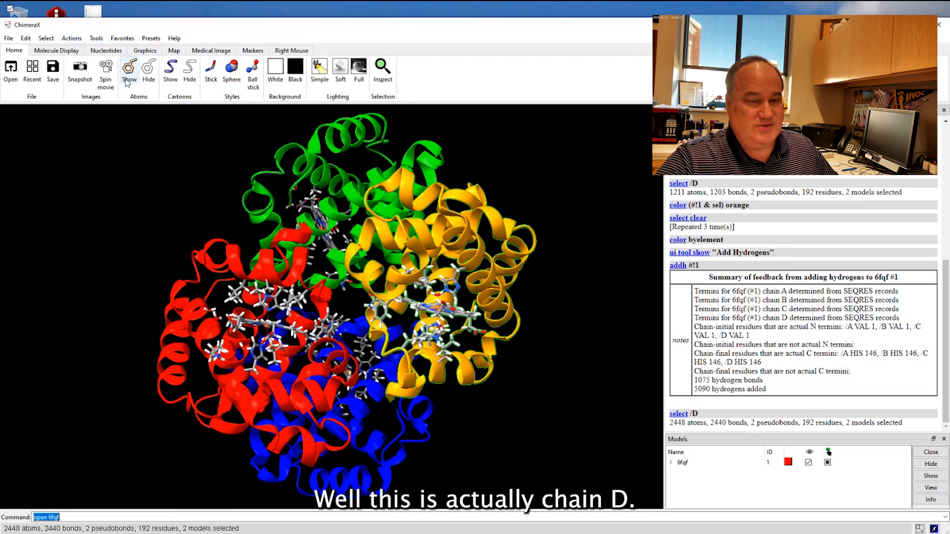
left_click(149, 71)
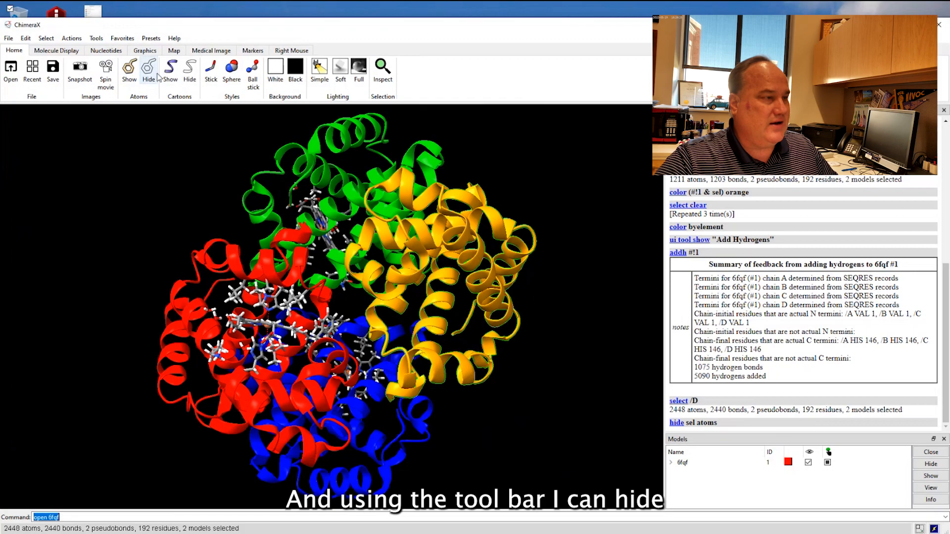
left_click(190, 72)
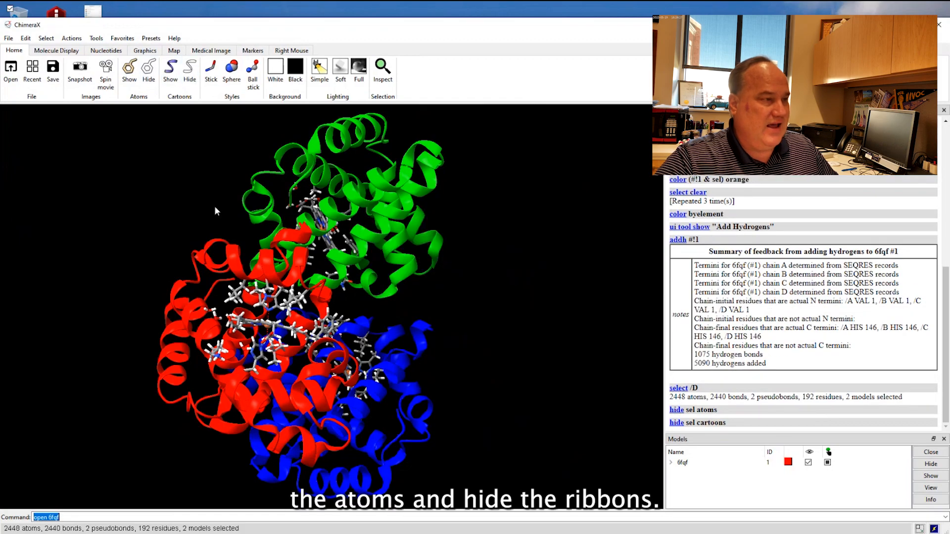
Select chain C and hide both its atoms and its cartoons.
left_click(45, 40)
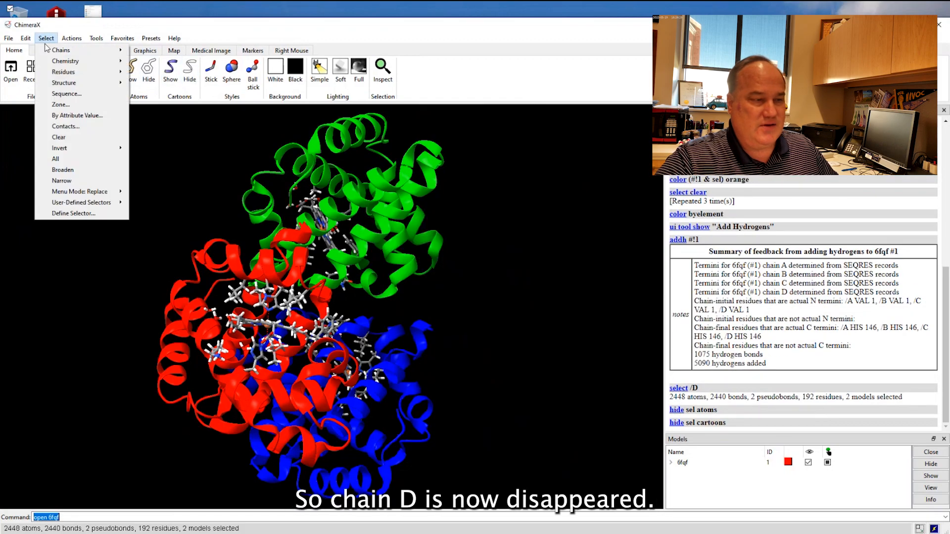
mouse_move(61, 50)
mouse_move(176, 50)
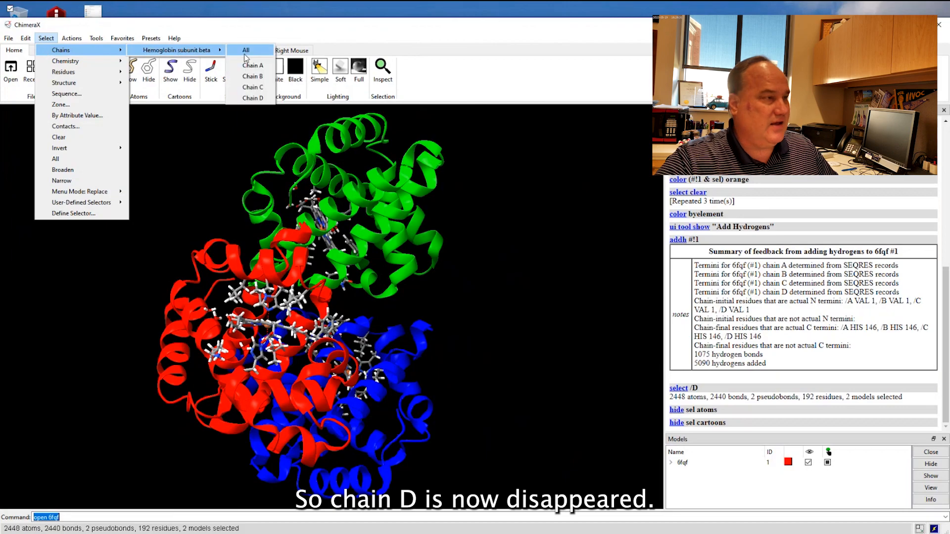
left_click(253, 87)
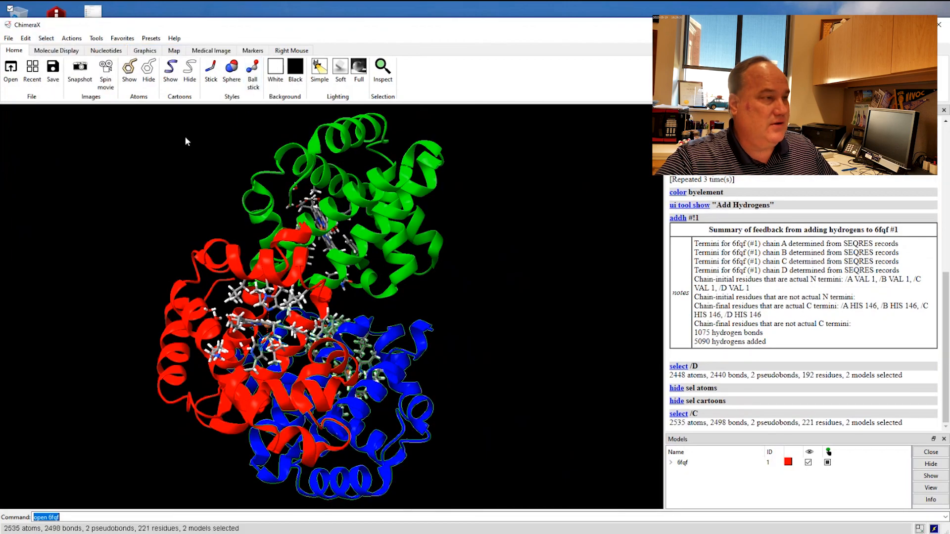
left_click(148, 69)
left_click(193, 71)
Select chain B and hide both its atoms and its cartoons.
left_click(46, 38)
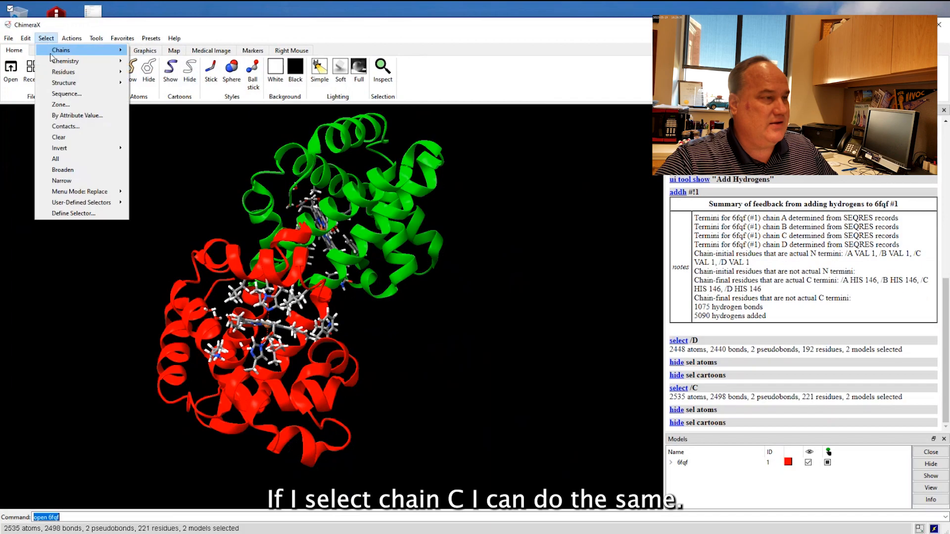
mouse_move(61, 50)
mouse_move(183, 50)
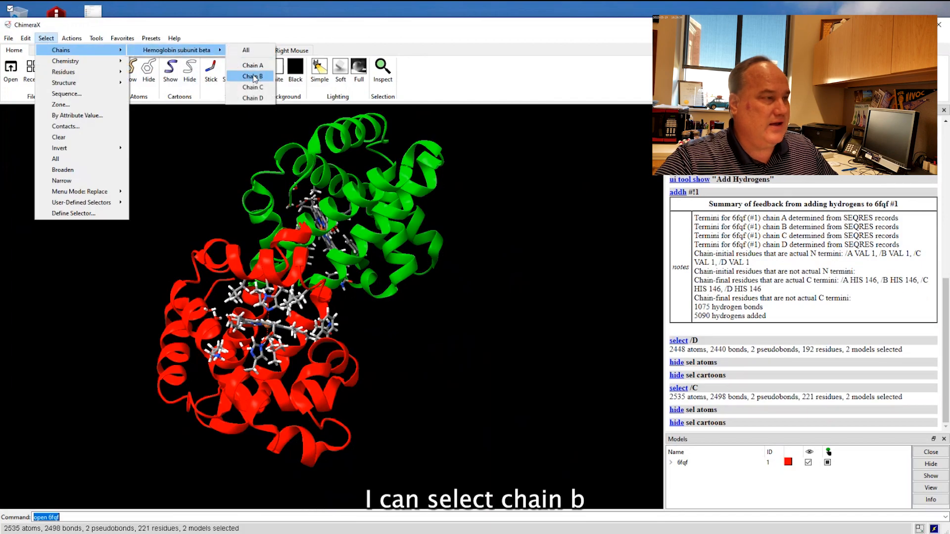
left_click(249, 67)
left_click(149, 69)
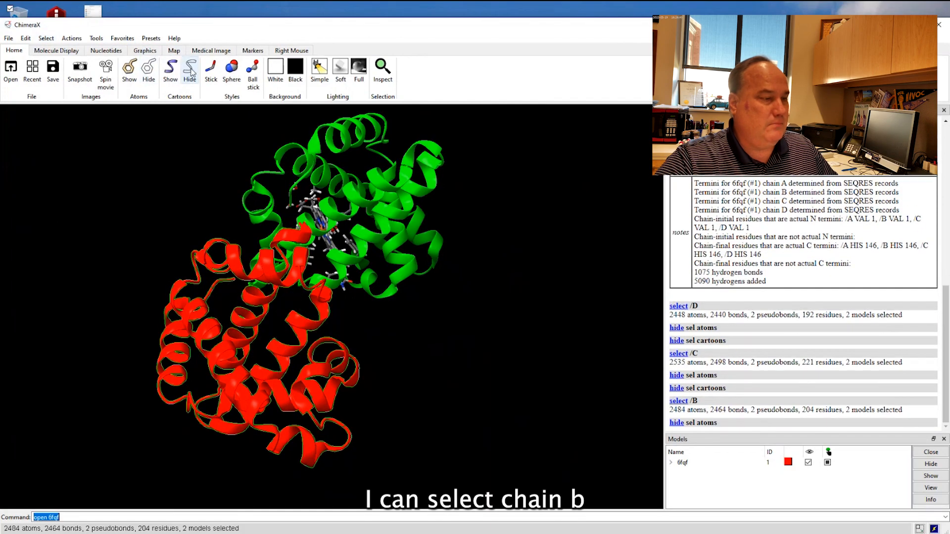
left_click(188, 72)
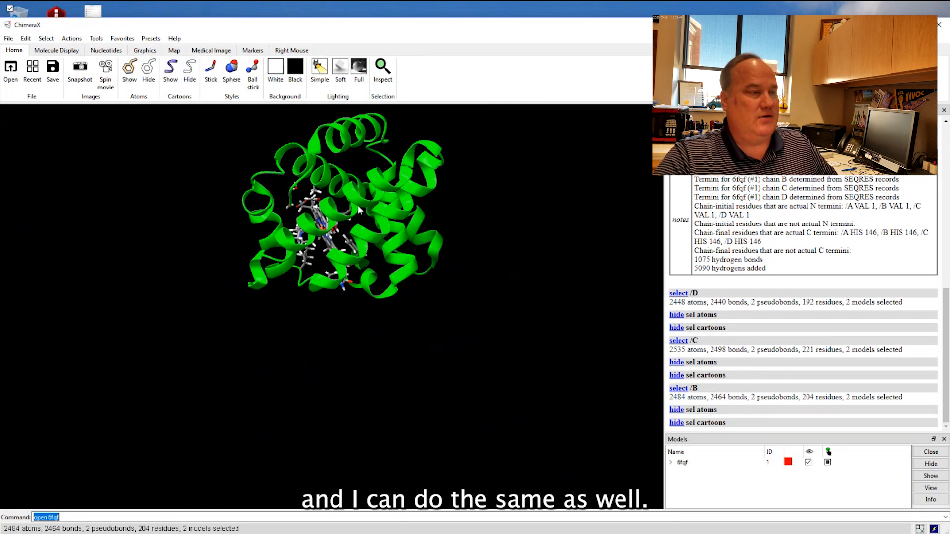
Add the oxygen and both hydrogens of water 302 near chain A's heme to the selection.
left_click_drag(360, 210, 384, 315)
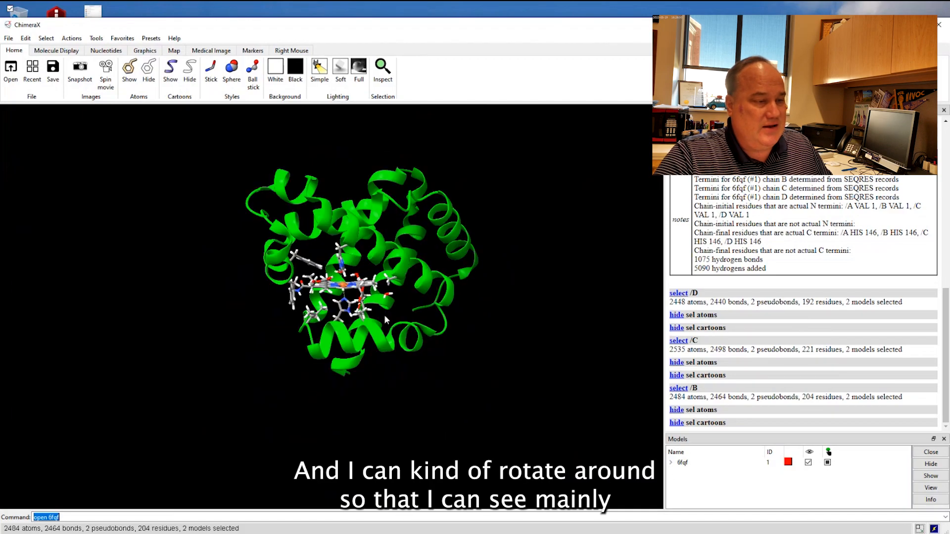
scroll(396, 312, "up", 10)
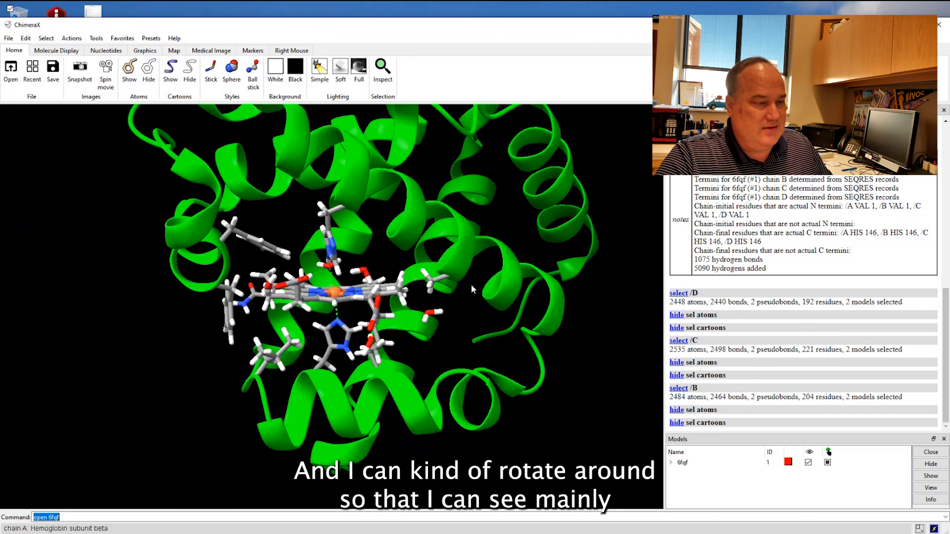
scroll(471, 289, "up", 10)
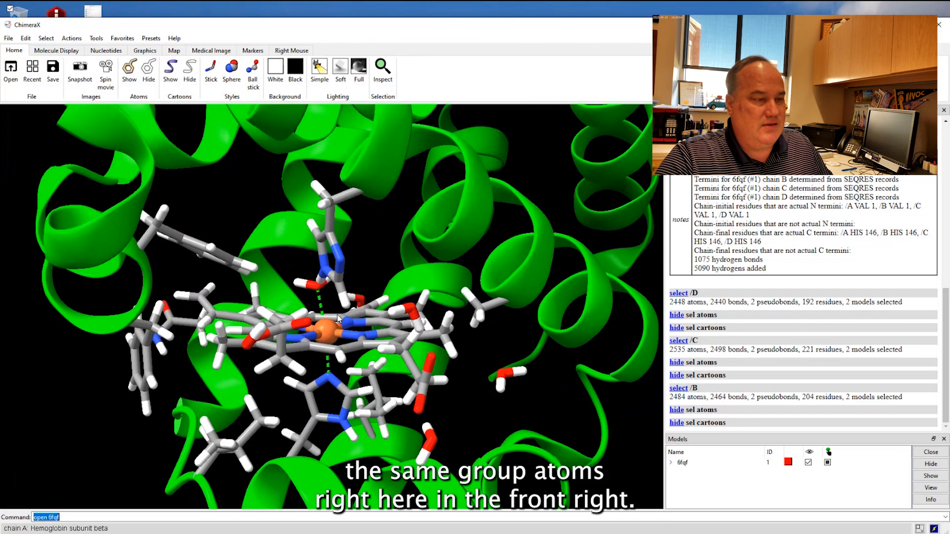
left_click_drag(338, 318, 317, 270)
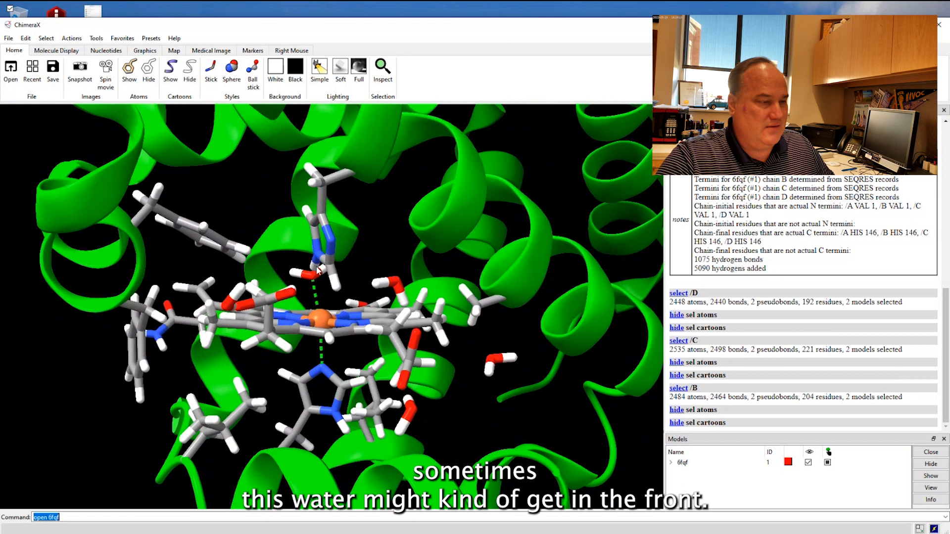
left_click(396, 283, "ctrl+shift")
left_click(376, 285, "ctrl+shift")
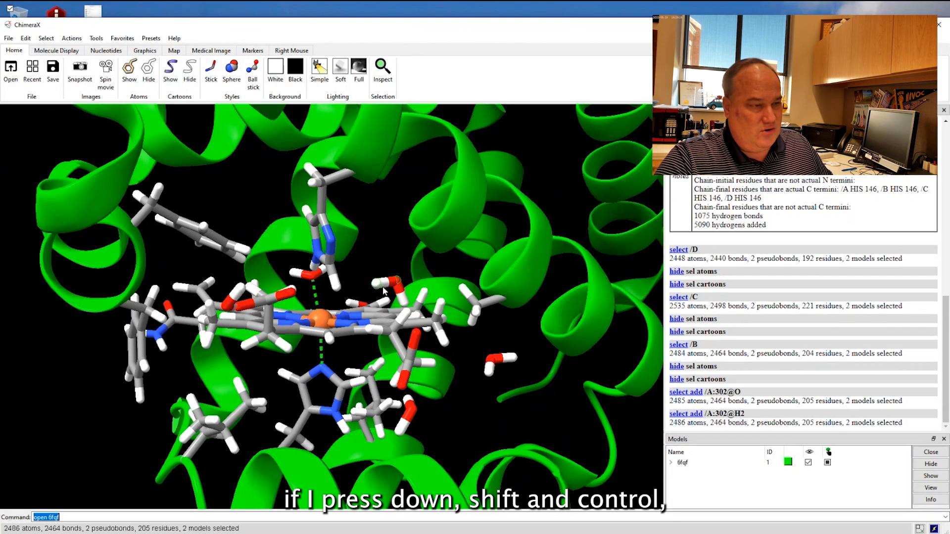
left_click(405, 303, "ctrl+shift")
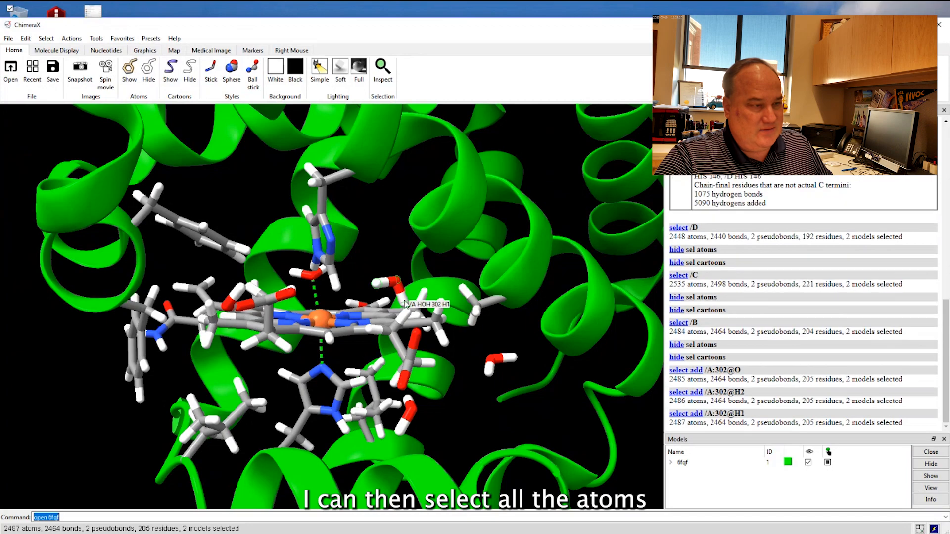
Add all three atoms of each of the waters 373 and 307 near chain A's heme to the selection.
left_click(491, 364, "ctrl+shift")
left_click(503, 364, "ctrl+shift")
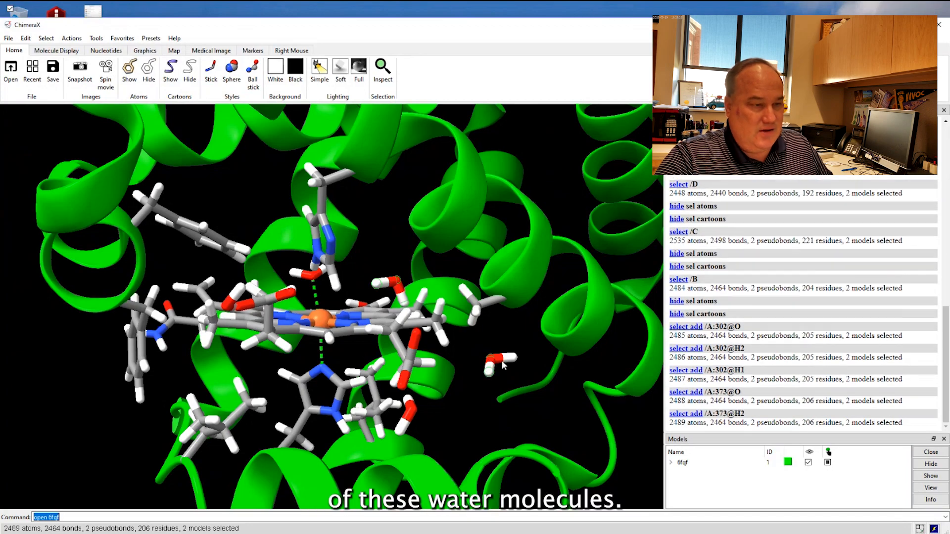
left_click(514, 360, "ctrl+shift")
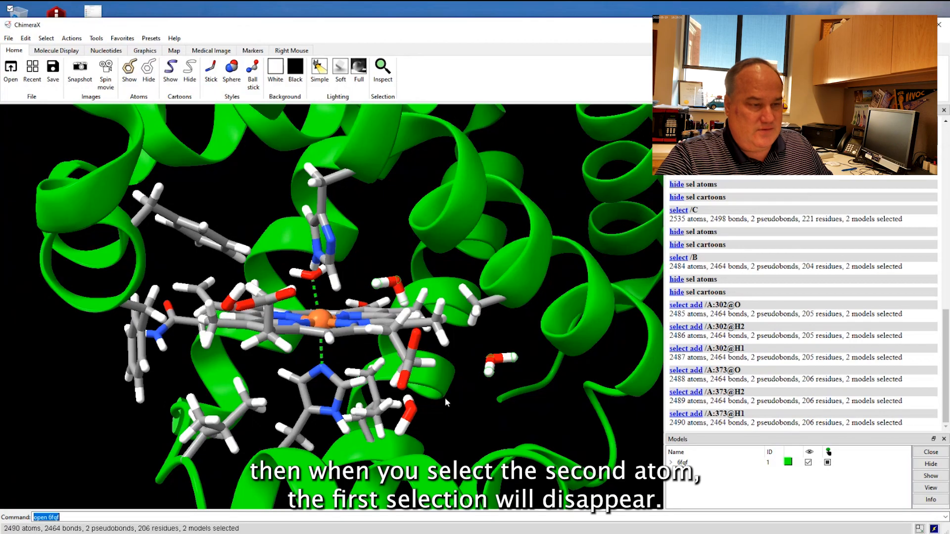
left_click(413, 413, "ctrl+shift")
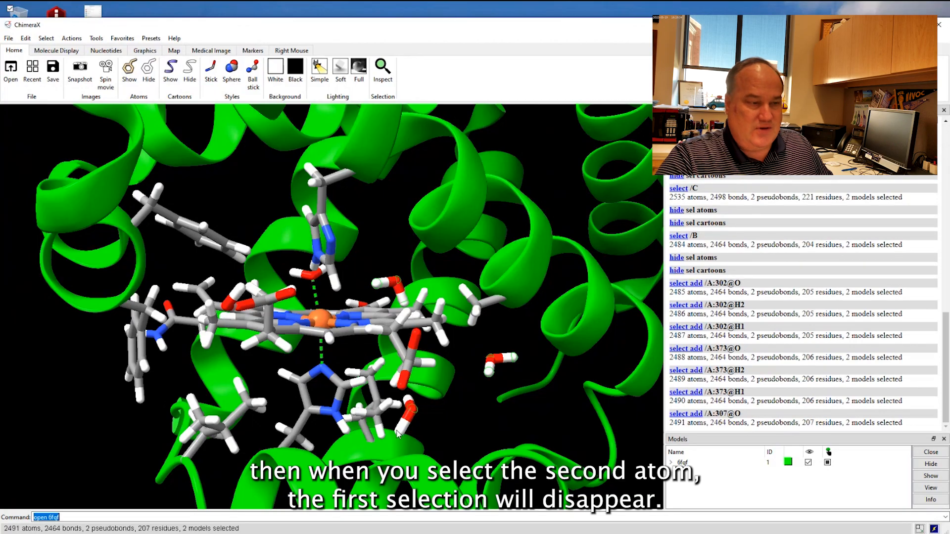
left_click(402, 428, "ctrl+shift")
left_click(408, 400, "ctrl+shift")
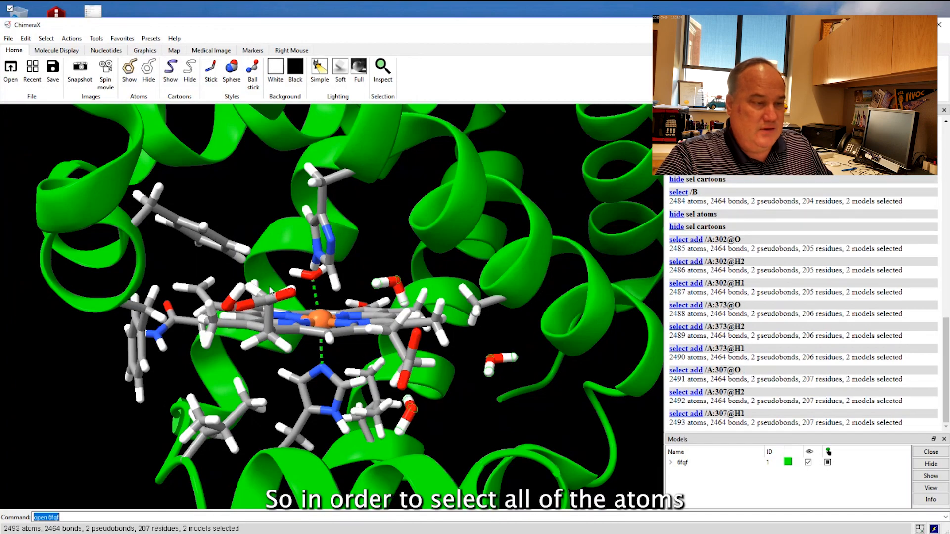
Add all three atoms of water 328 near chain A's heme to the selection and hide all selected atoms.
left_click_drag(252, 361, 268, 375)
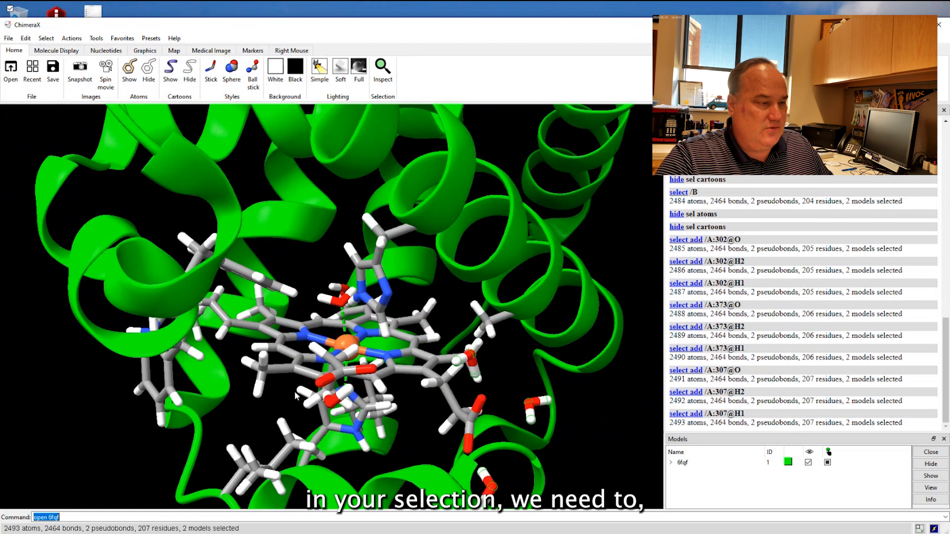
left_click(332, 402, "ctrl+shift")
left_click(348, 393, "ctrl+shift")
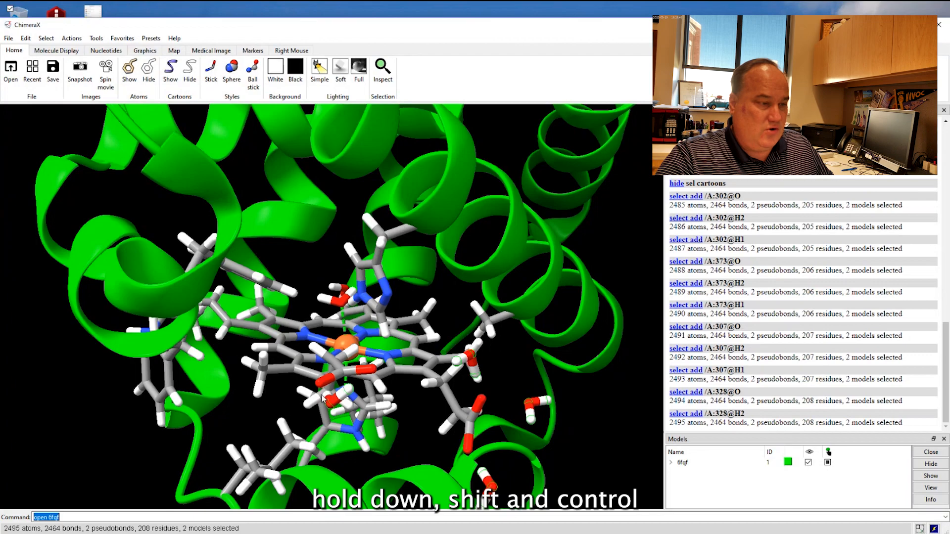
left_click(326, 395, "ctrl+shift")
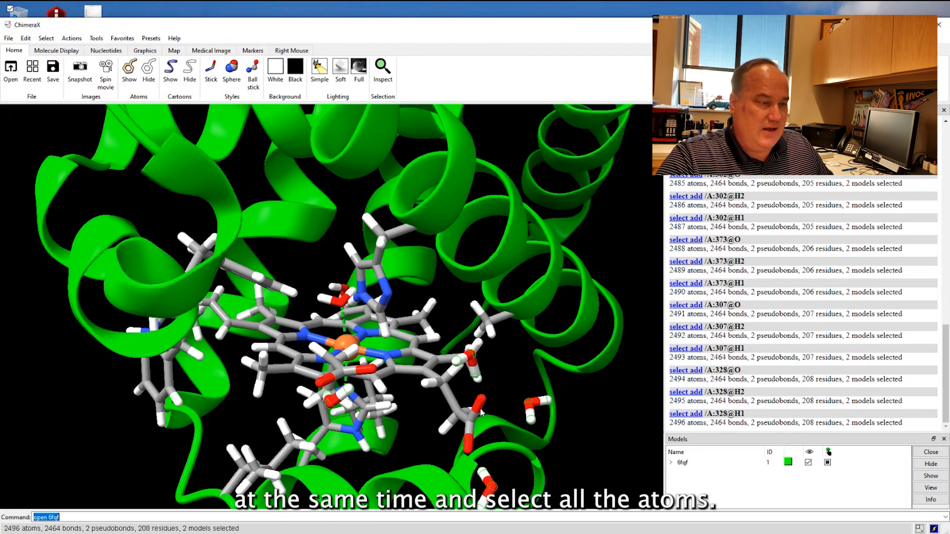
left_click(144, 73)
Examine water 306 between the heme iron and the nearby histidine from several angles.
left_click_drag(304, 255, 347, 321)
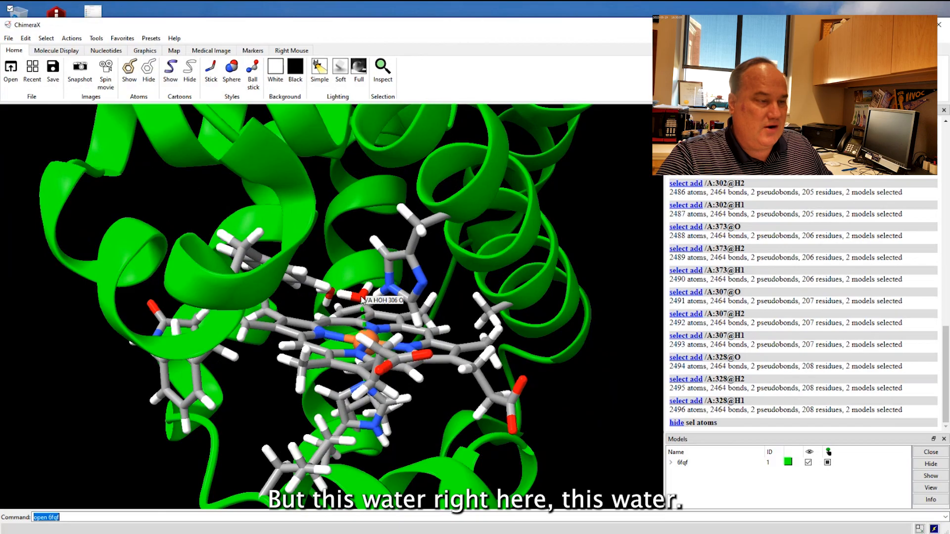
mouse_move(394, 304)
left_mouse_down()
mouse_move(404, 306)
mouse_move(387, 303)
left_mouse_up()
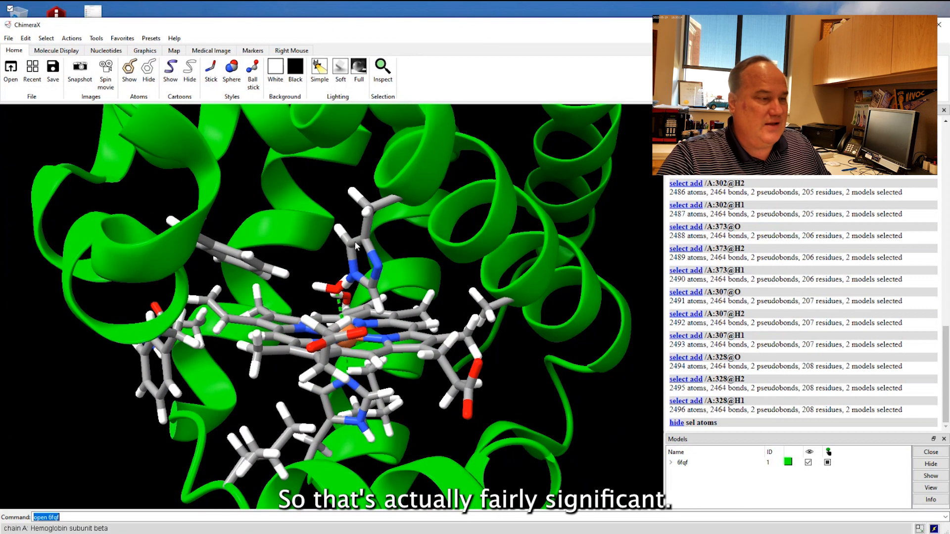
left_click_drag(431, 279, 395, 301)
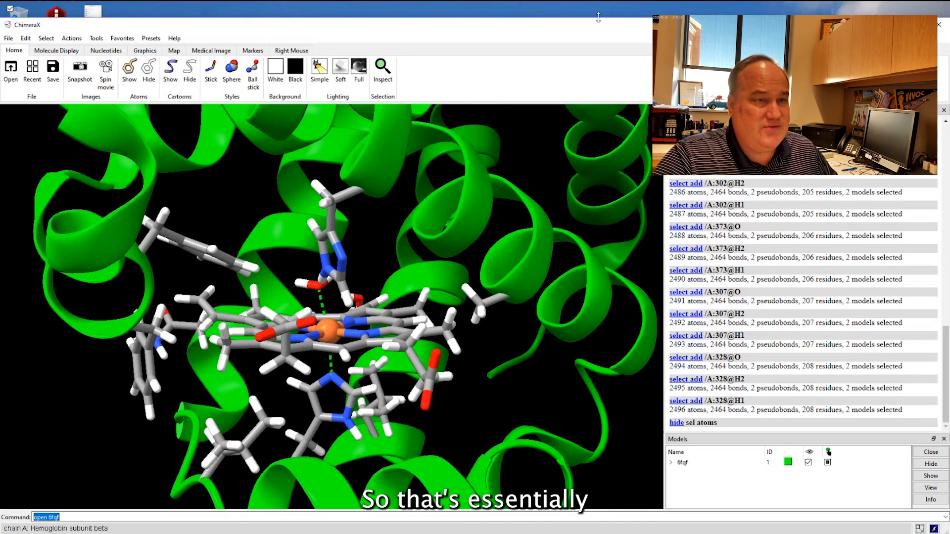
left_click_drag(598, 17, 595, 16)
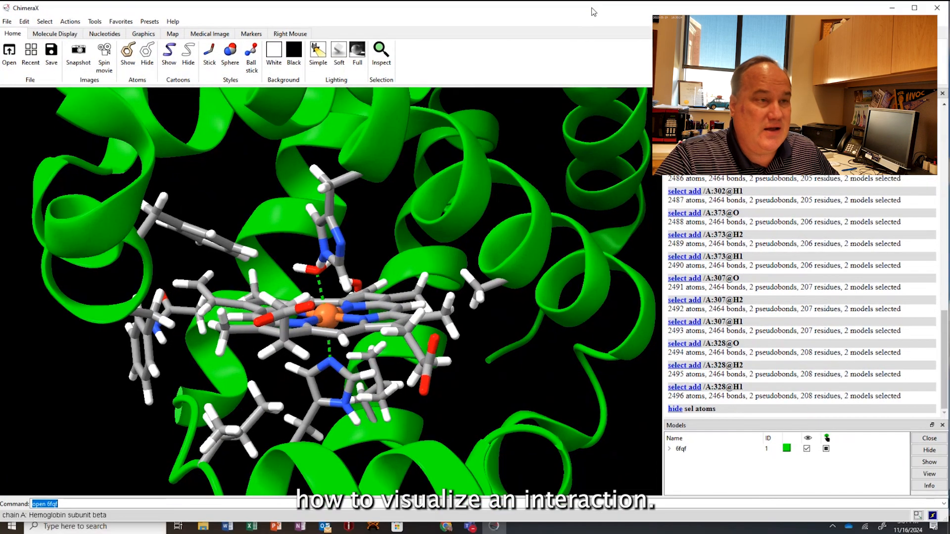
Switch to Chrome, read procedure steps 3 and 4 in the protein structure visualization guide, and return to ChimeraX.
left_click(446, 528)
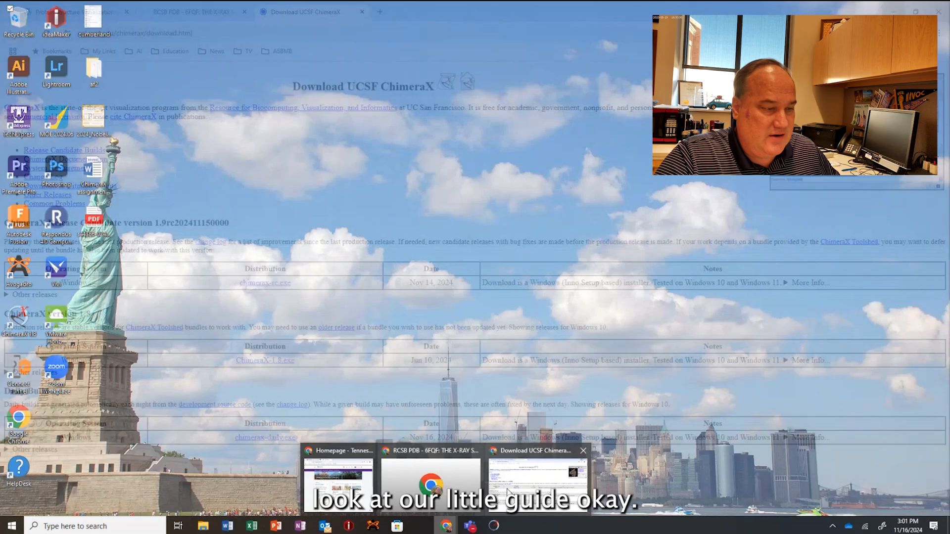
left_click(540, 490)
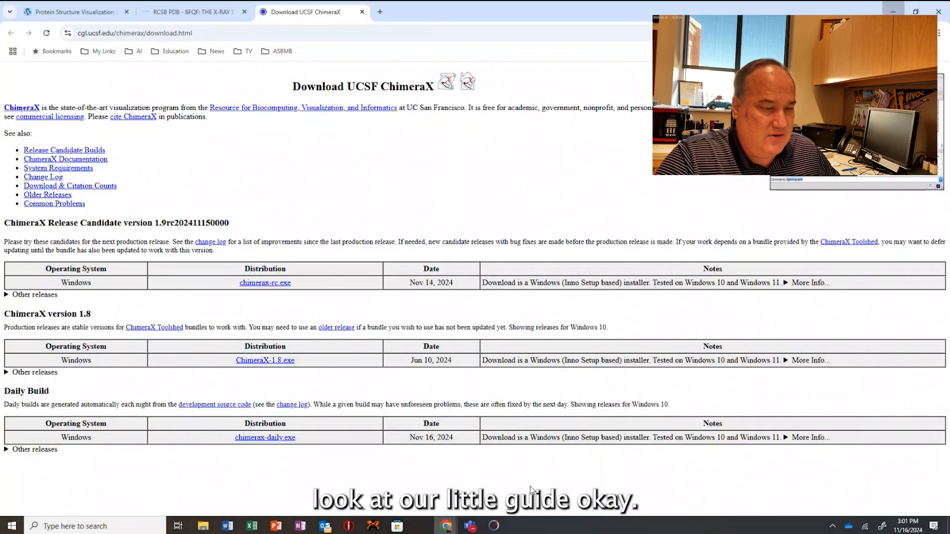
left_click(175, 13)
left_click(74, 12)
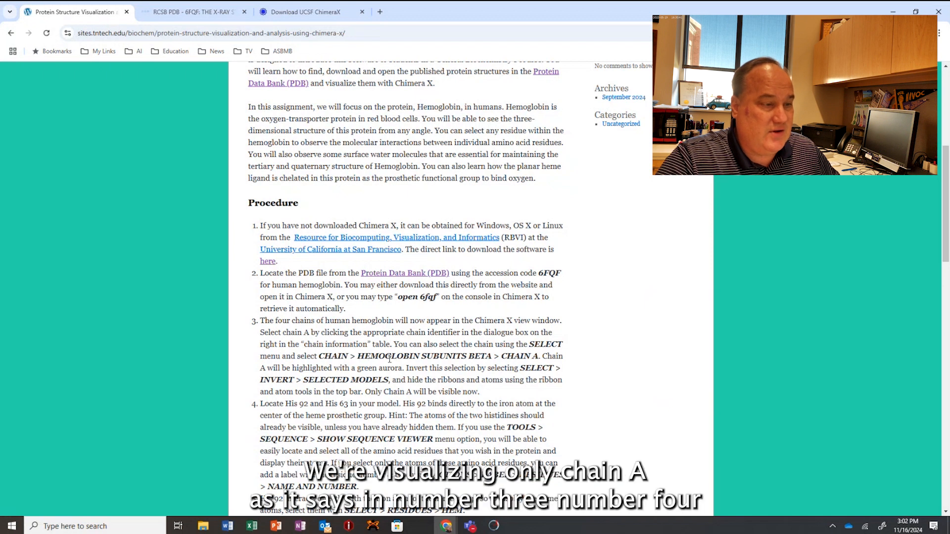
scroll(309, 322, "down", 2)
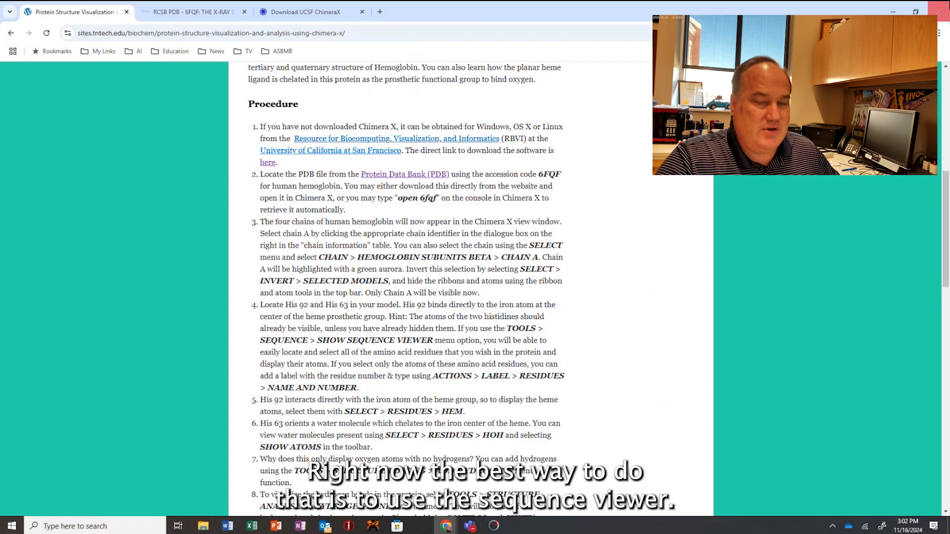
left_click(894, 11)
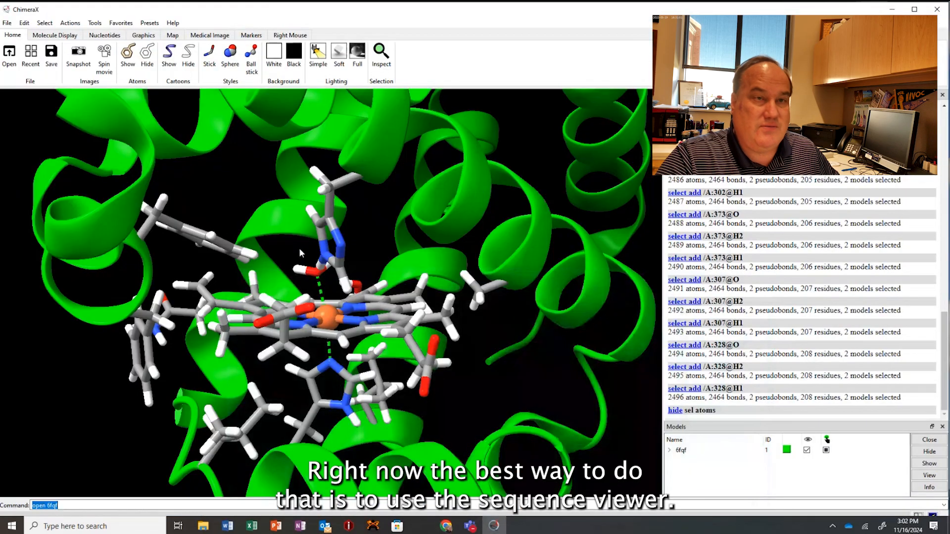
Show the sequence of chain A, Hemoglobin subunit beta, in the sequence viewer.
left_click(95, 23)
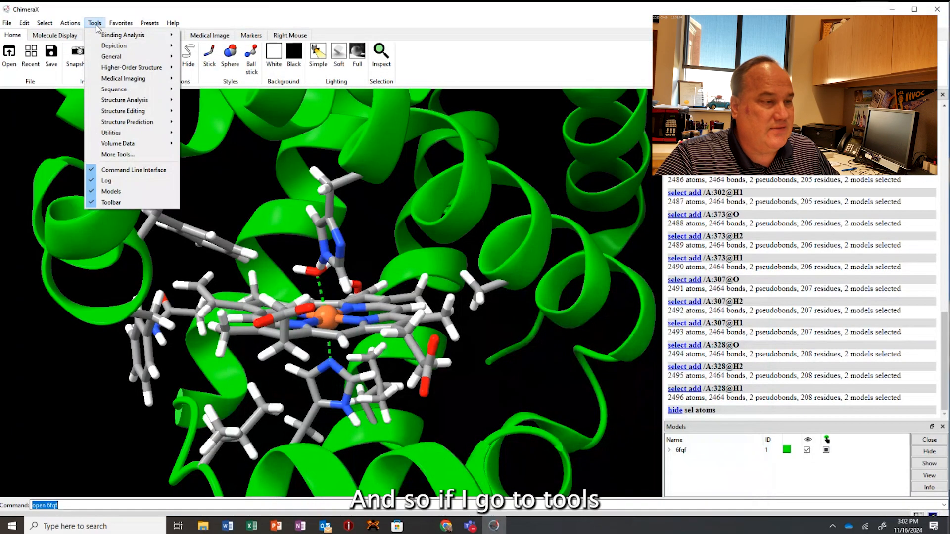
mouse_move(120, 101)
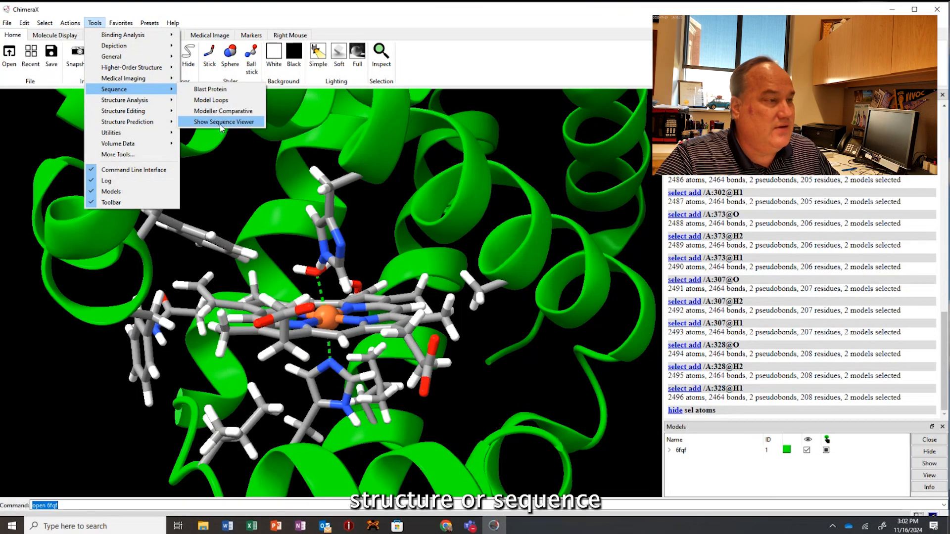
left_click(221, 125)
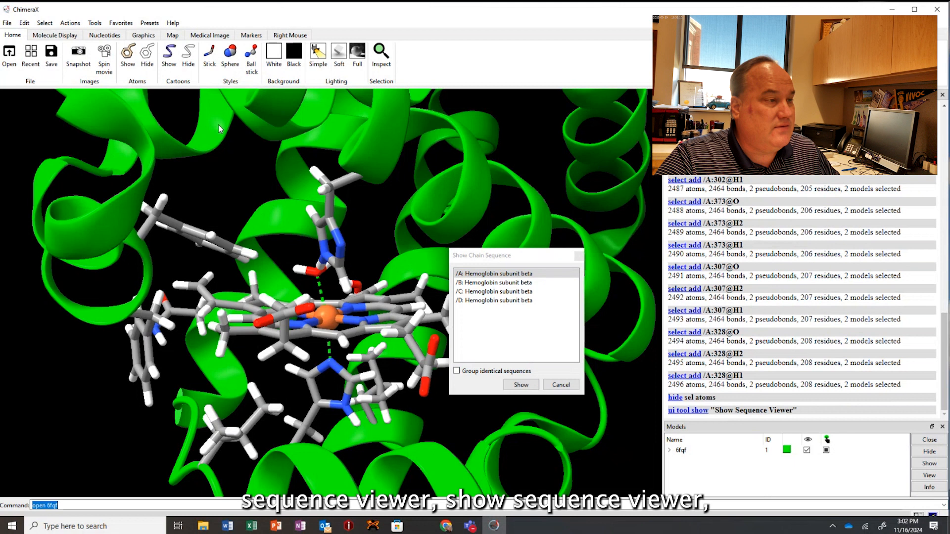
left_click(471, 275)
left_click(521, 385)
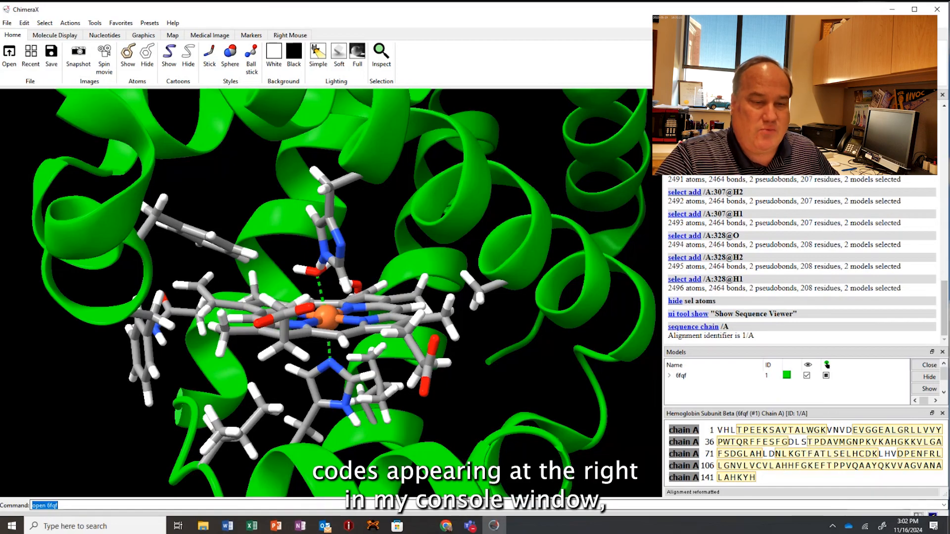
Look back through the log of commands executed on 6fqf, up to the chain information table.
scroll(750, 261, "up", 10)
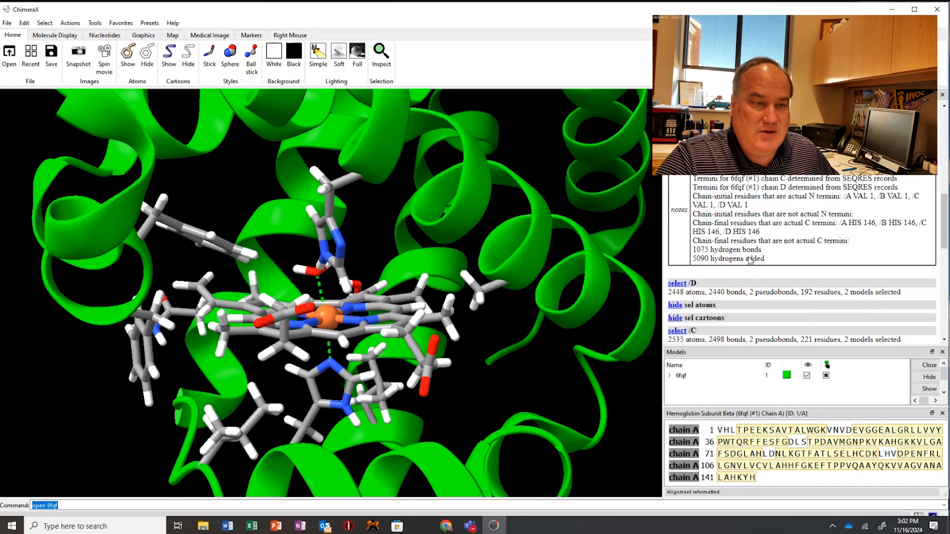
scroll(751, 261, "up", 10)
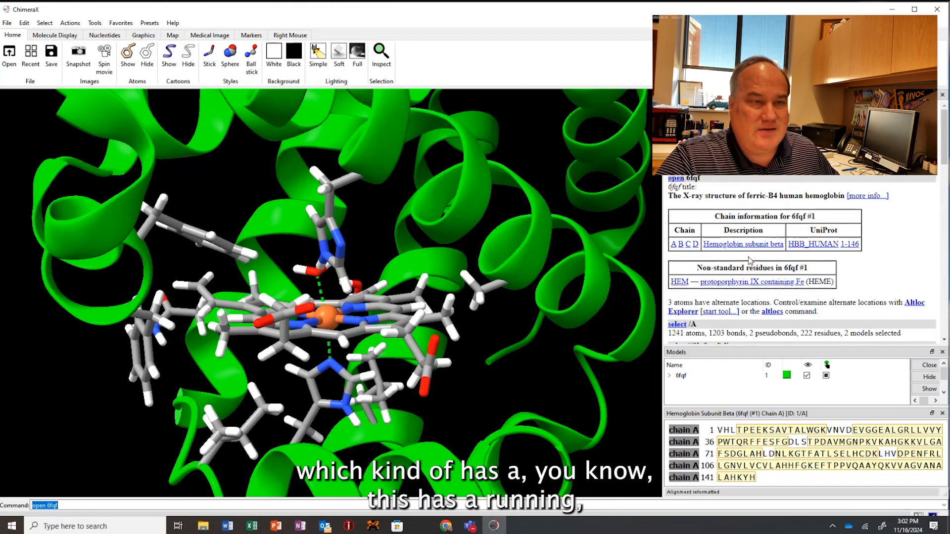
scroll(751, 261, "down", 15)
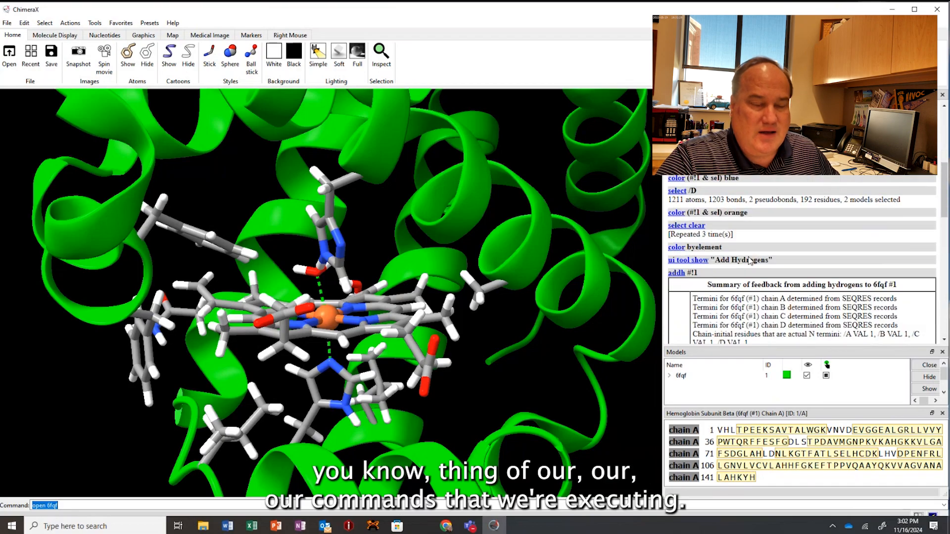
scroll(751, 260, "down", 15)
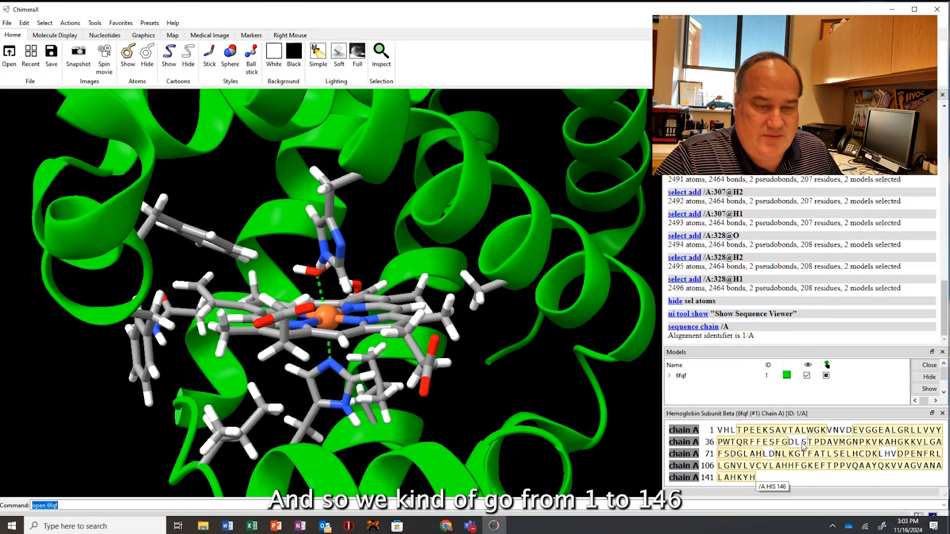
Select histidine 63 and histidine 92 together in chain A's sequence.
left_click(894, 443)
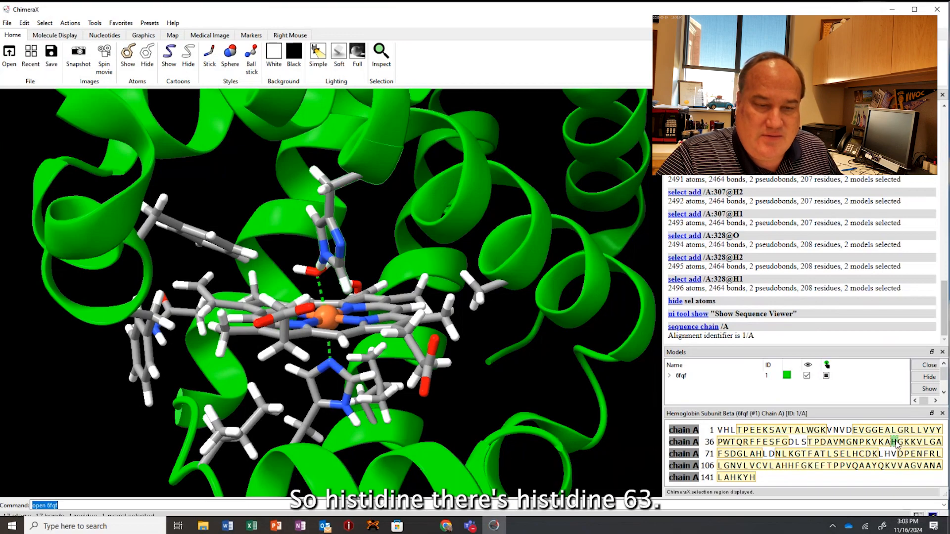
left_click(895, 443)
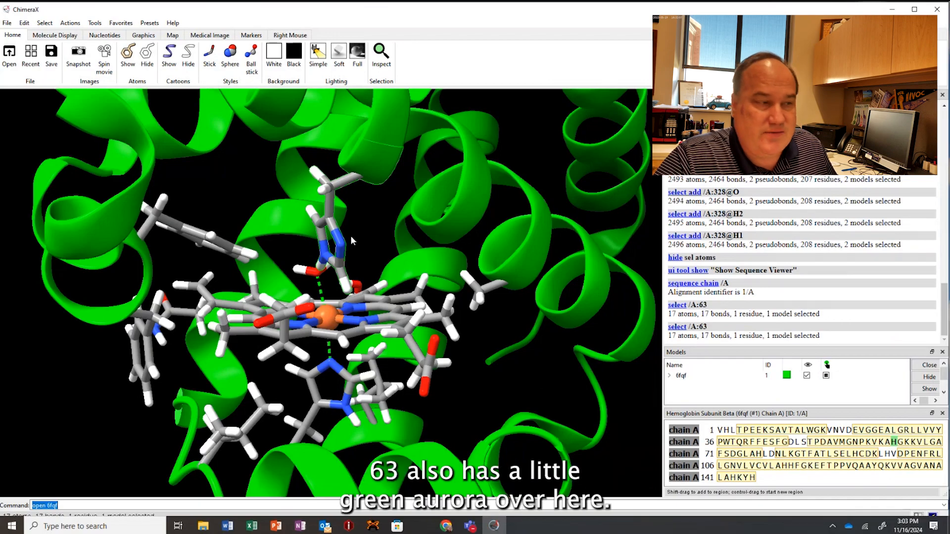
left_click(857, 458, "shift")
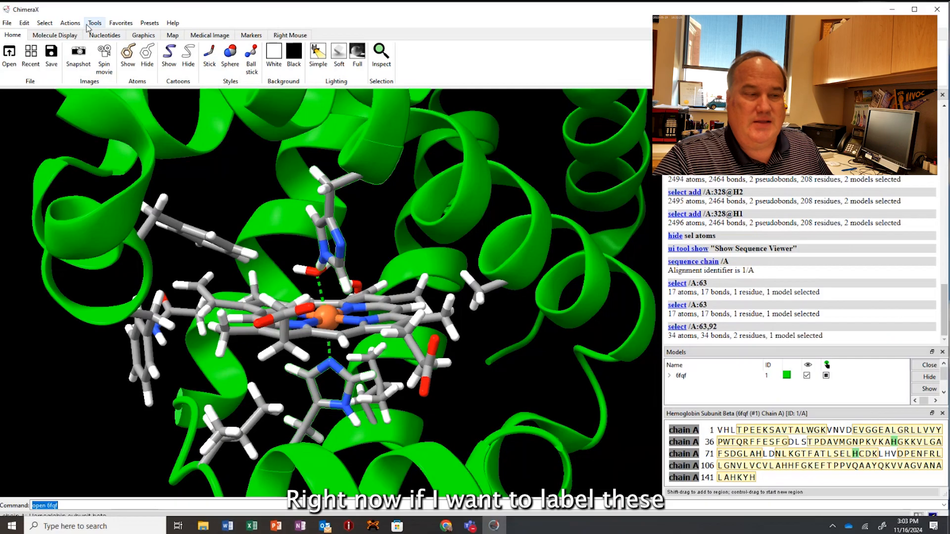
Label the two selected histidine residues with their name and number.
left_click(71, 23)
mouse_move(81, 80)
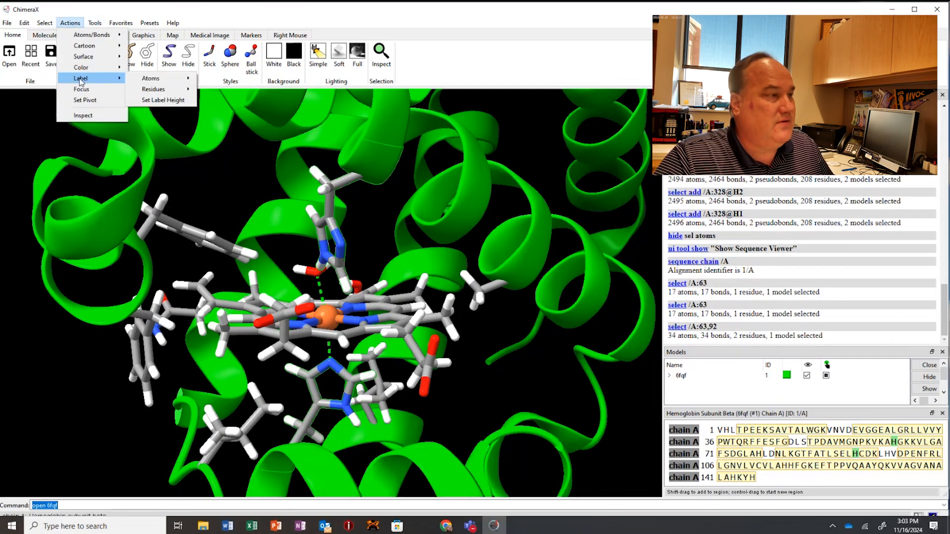
mouse_move(154, 90)
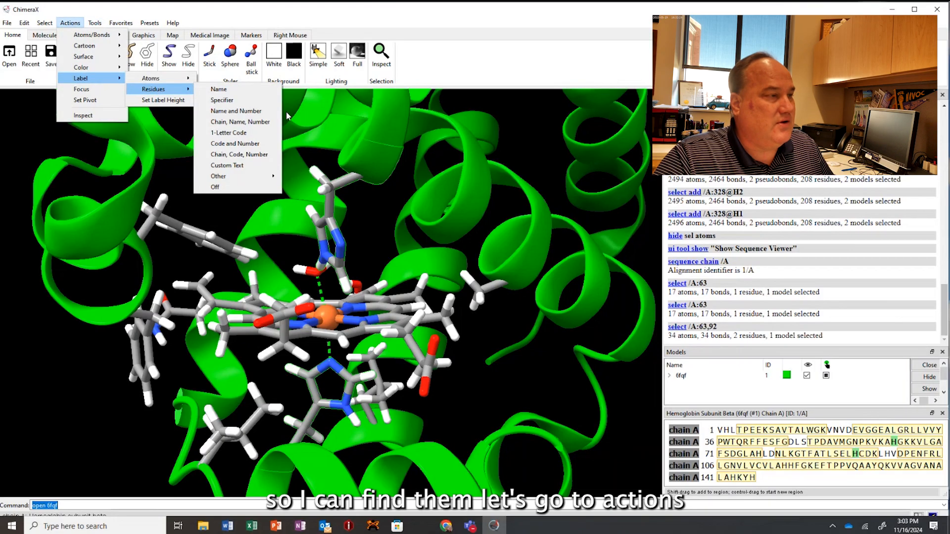
left_click(236, 111)
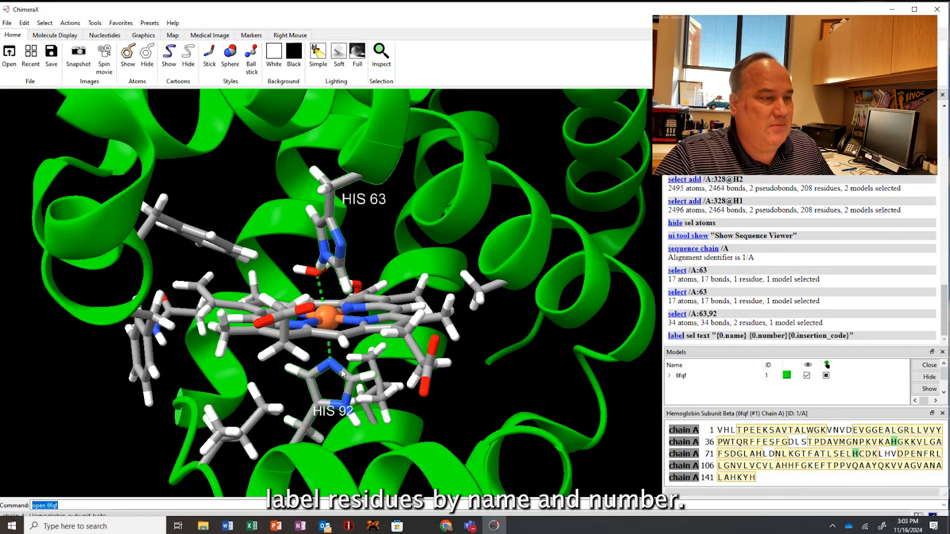
left_click_drag(403, 303, 394, 296)
Switch to Chrome, read the guide's steps on water, hydrogens and hydrogen bonds, and return to ChimeraX.
left_click(448, 527)
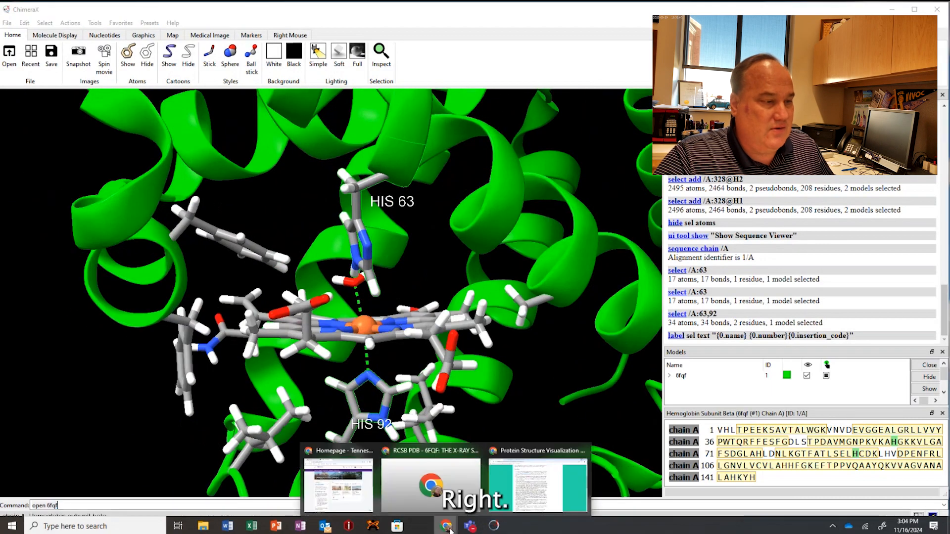
left_click(538, 482)
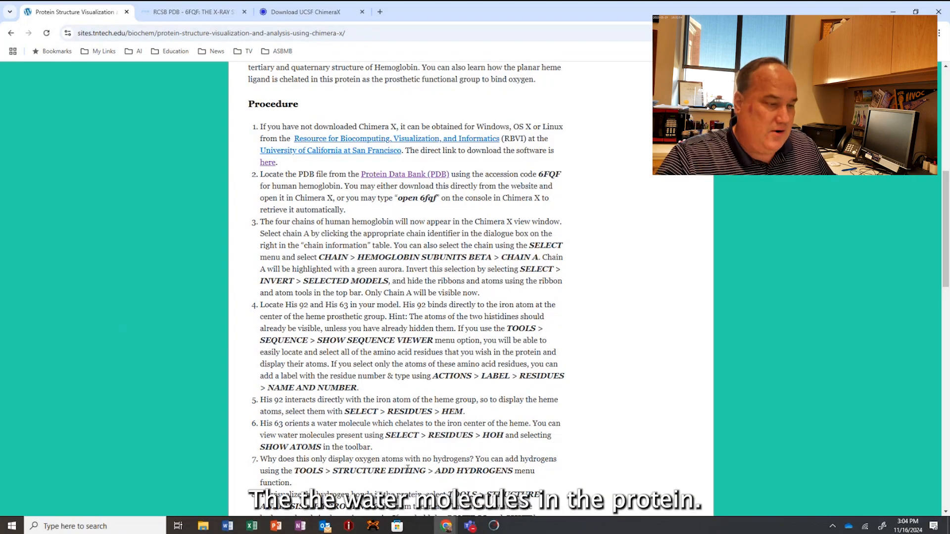
scroll(447, 418, "down", 4)
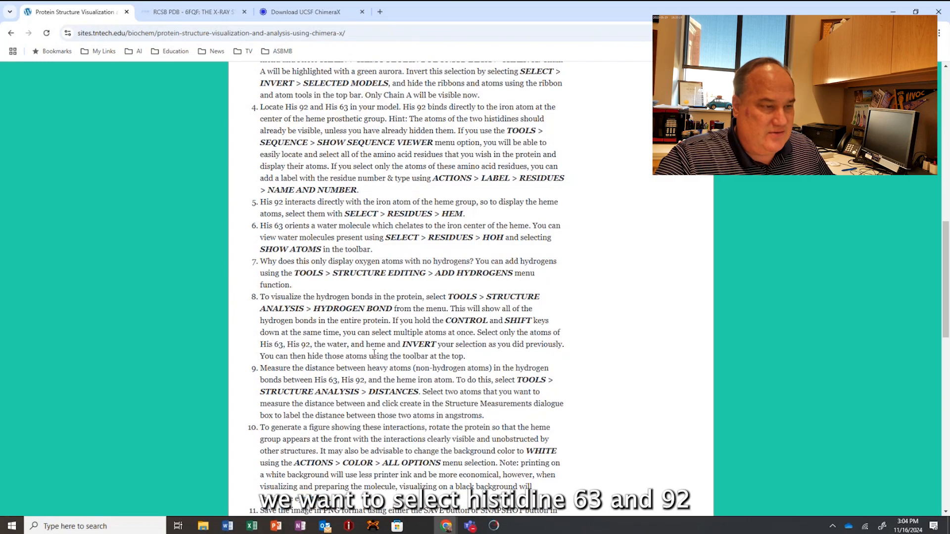
left_click(894, 12)
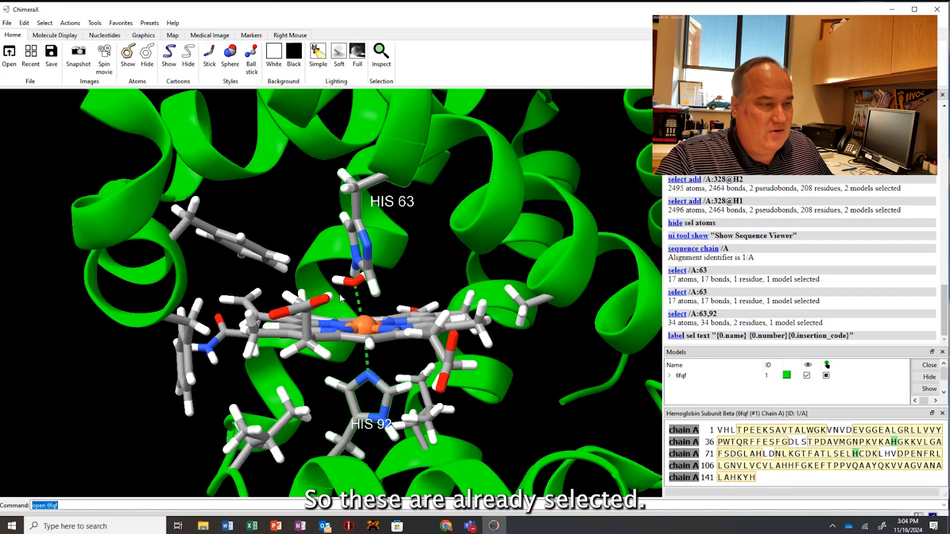
Add the heme iron atom and all three atoms of water 306 to the histidine selection.
left_click(363, 329, "ctrl+shift")
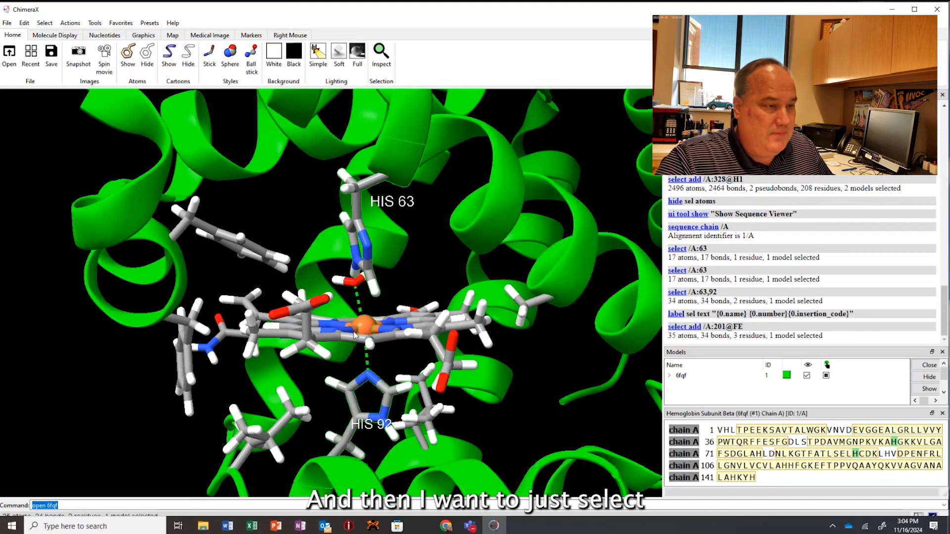
left_click_drag(345, 303, 317, 266)
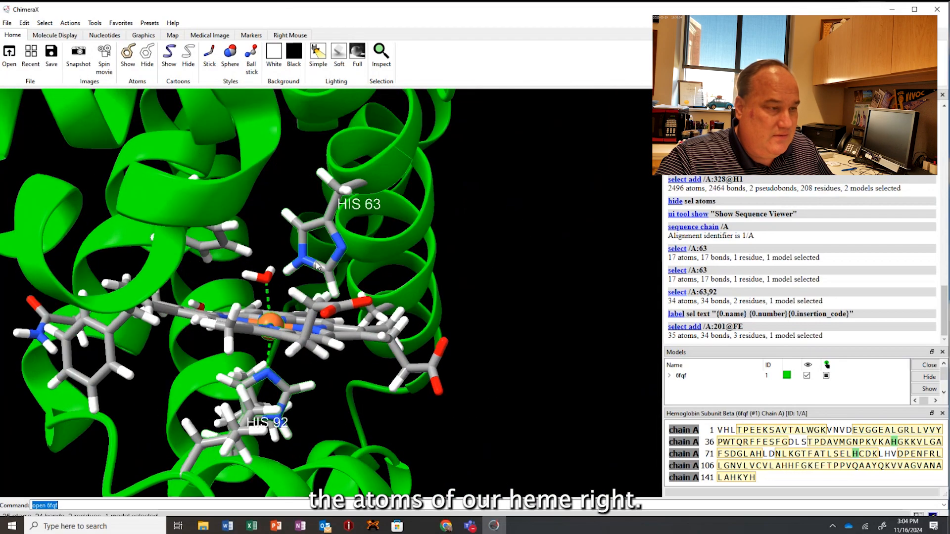
left_click(246, 274, "ctrl+shift")
left_click(272, 272, "ctrl+shift")
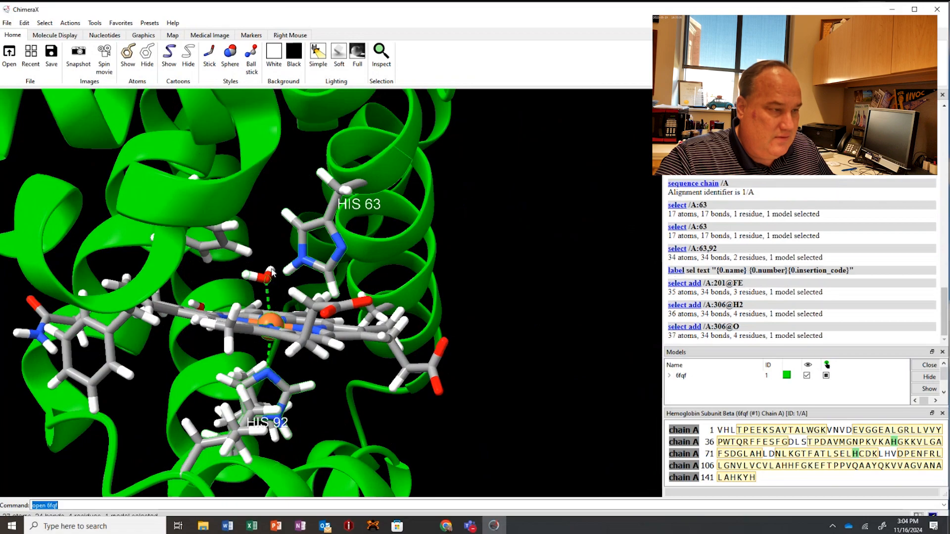
left_click(271, 271, "ctrl+shift")
left_click_drag(278, 284, 242, 283)
Find hydrogen bonds with the default H-Bonds settings, showing them as pseudobonds and revealing the atoms of bonding residues.
left_click(95, 23)
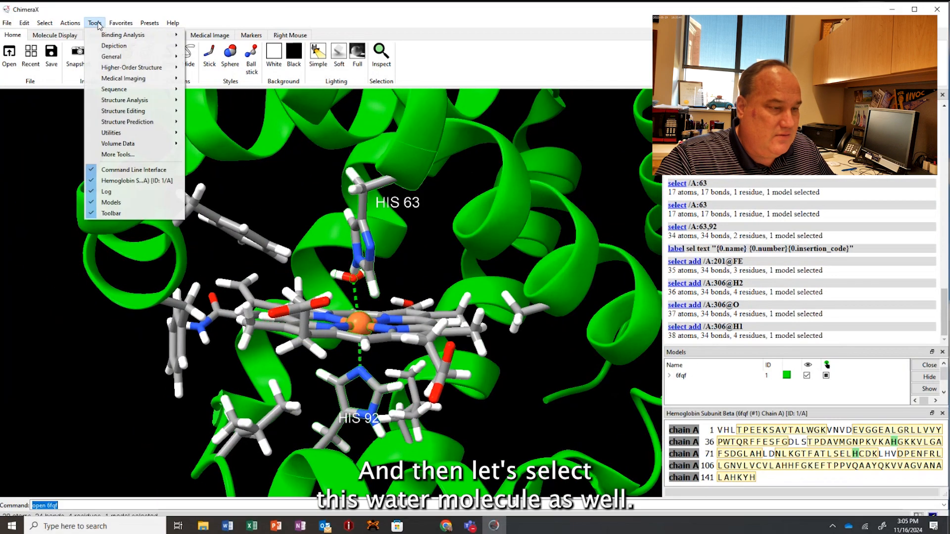
mouse_move(118, 101)
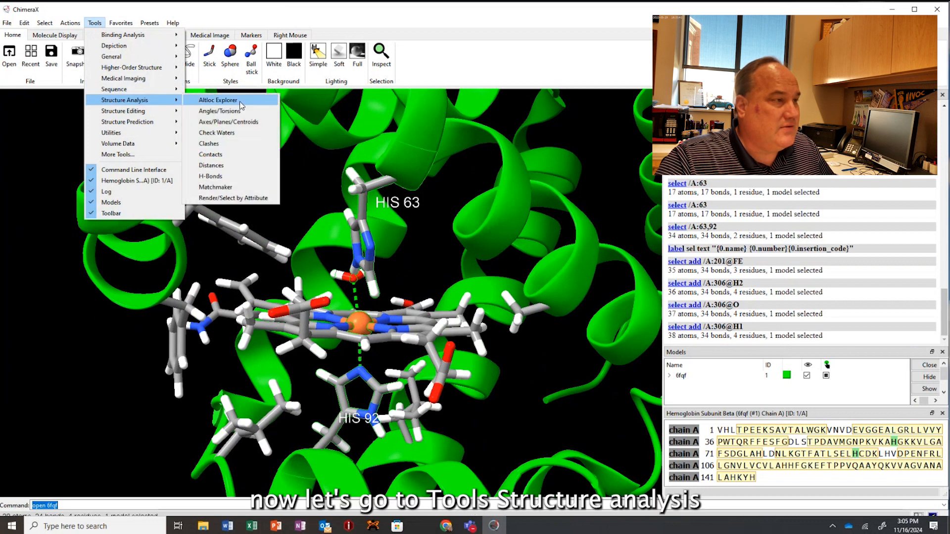
left_click(212, 176)
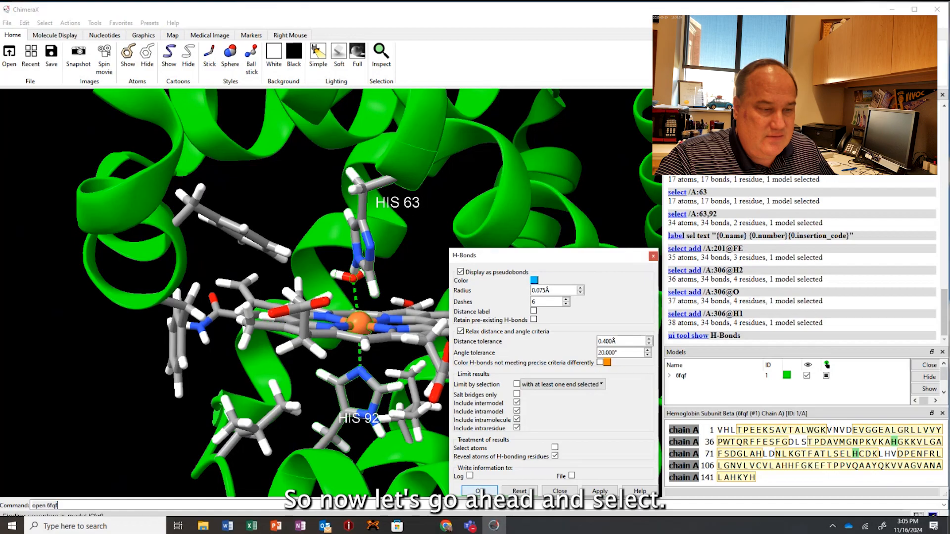
left_click(481, 491)
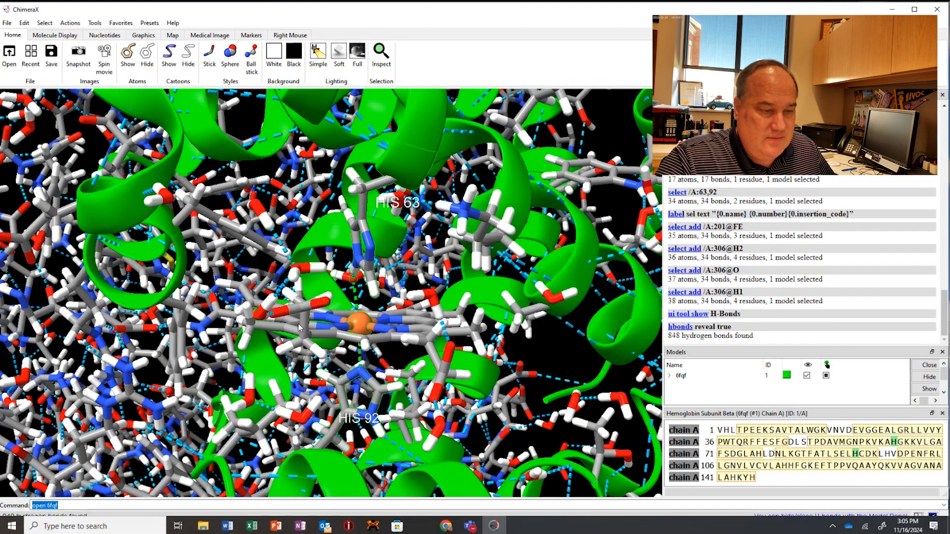
Clear the selection, select hemoglobin subunit beta chain D, and hide its atoms.
scroll(299, 327, "down", 4)
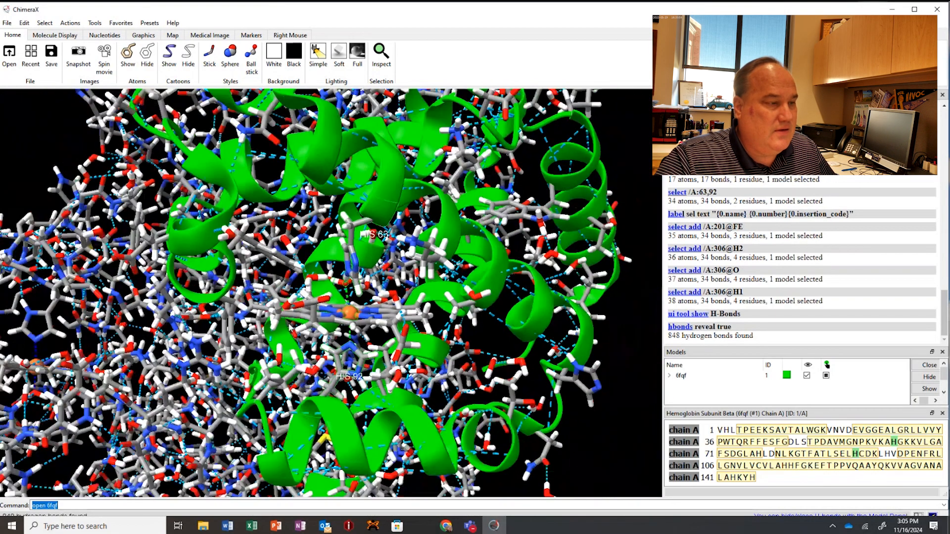
scroll(291, 328, "down", 5)
left_click_drag(315, 311, 346, 287)
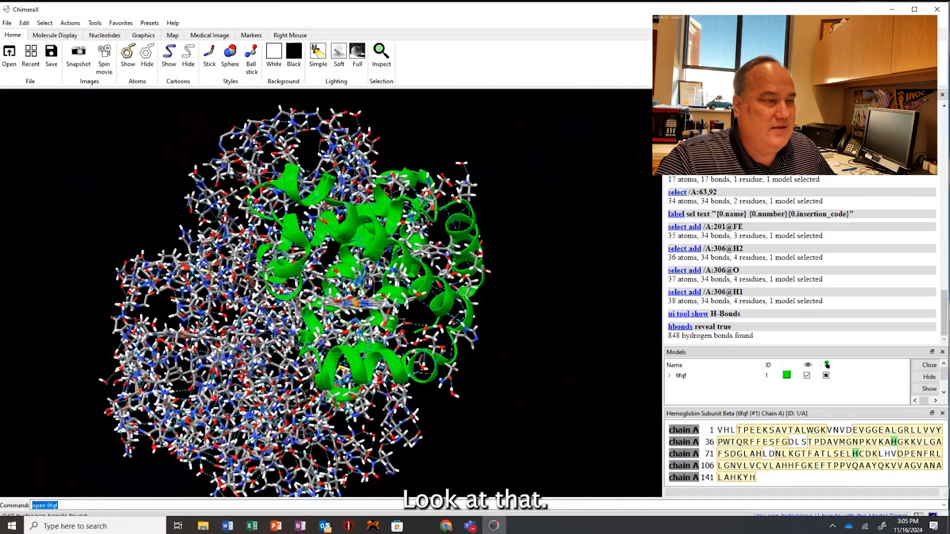
left_click(111, 143, "ctrl")
left_click(44, 23)
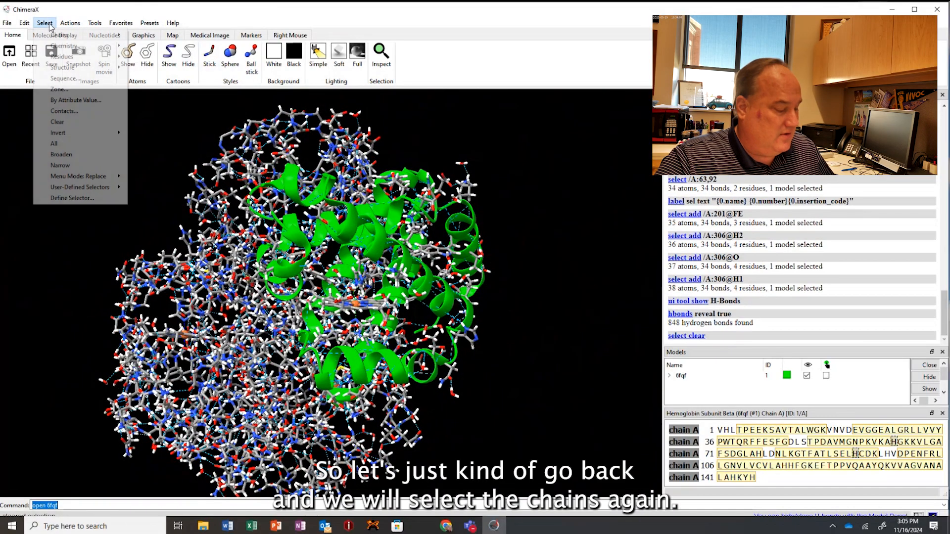
mouse_move(70, 36)
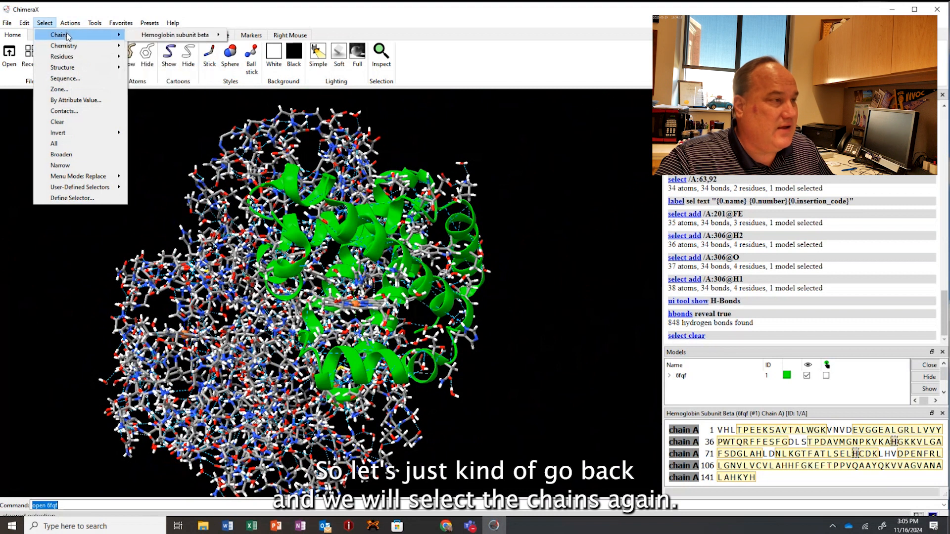
mouse_move(161, 39)
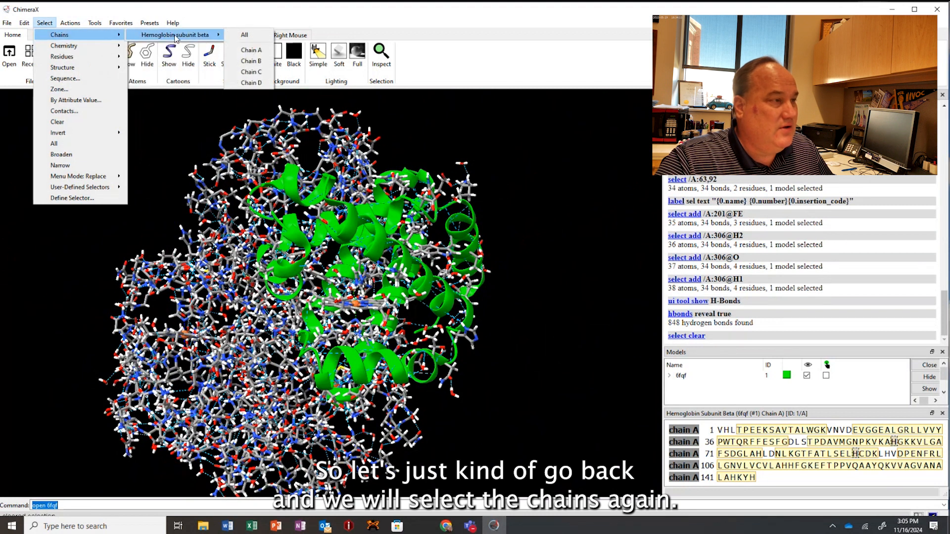
left_click(250, 78)
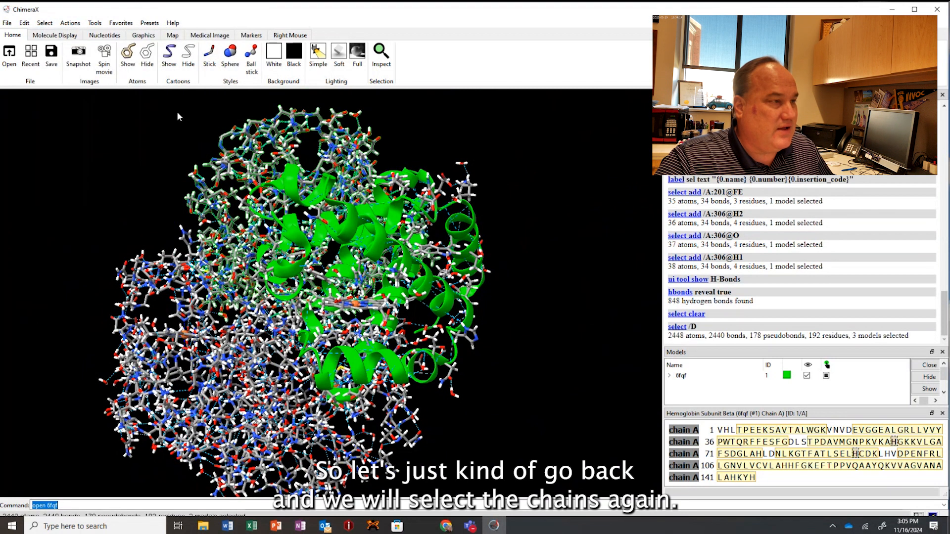
left_click(147, 54)
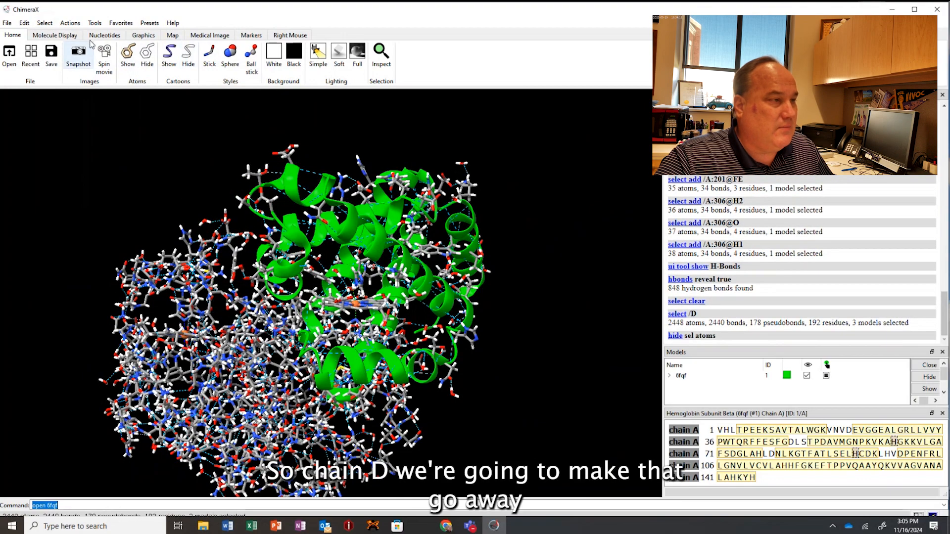
Select hemoglobin subunit beta chain C and hide its atoms.
left_click(49, 26)
mouse_move(59, 35)
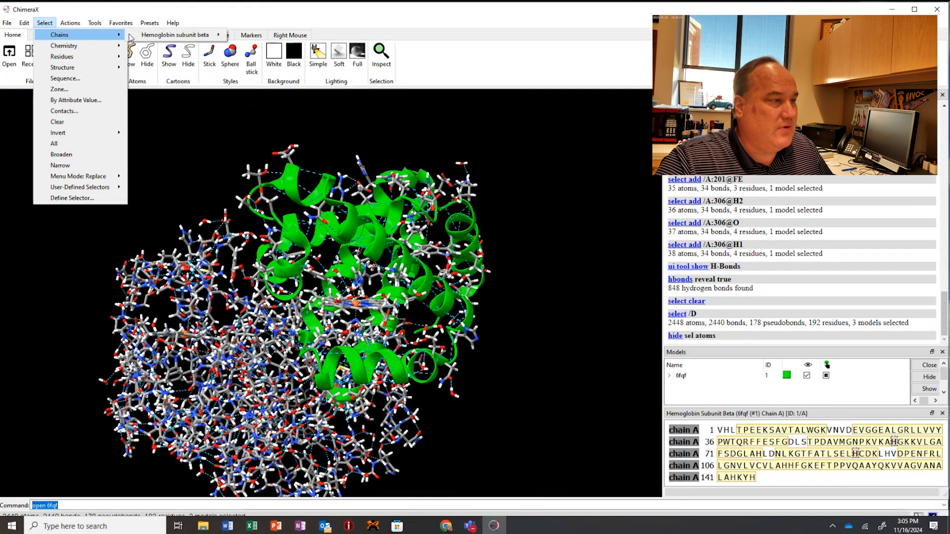
mouse_move(173, 34)
left_click(267, 72)
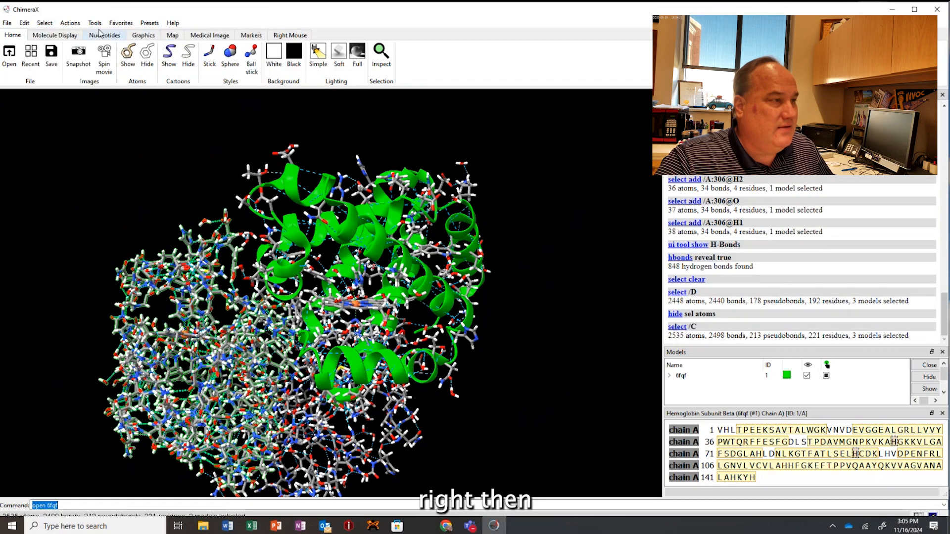
left_click(150, 58)
Select hemoglobin subunit beta chain B and hide its atoms.
left_click(45, 23)
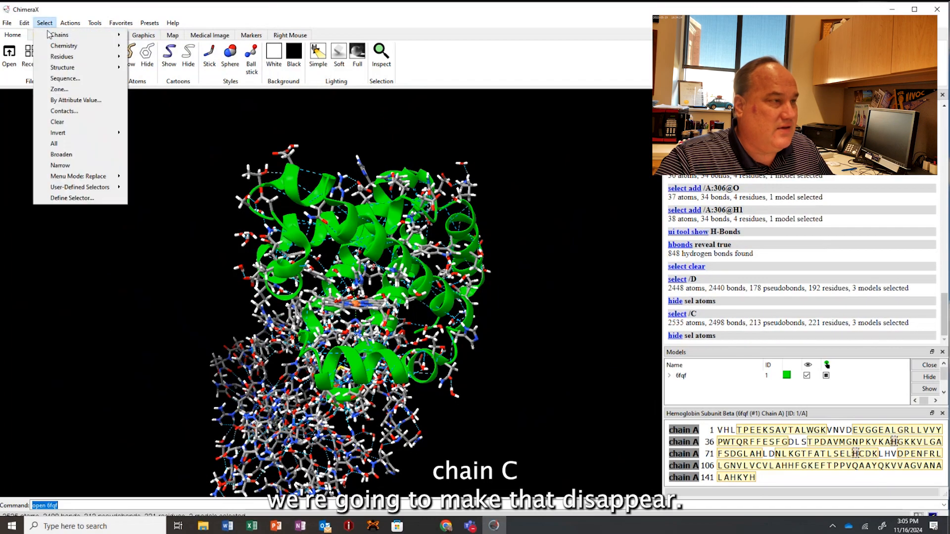
mouse_move(59, 34)
mouse_move(184, 37)
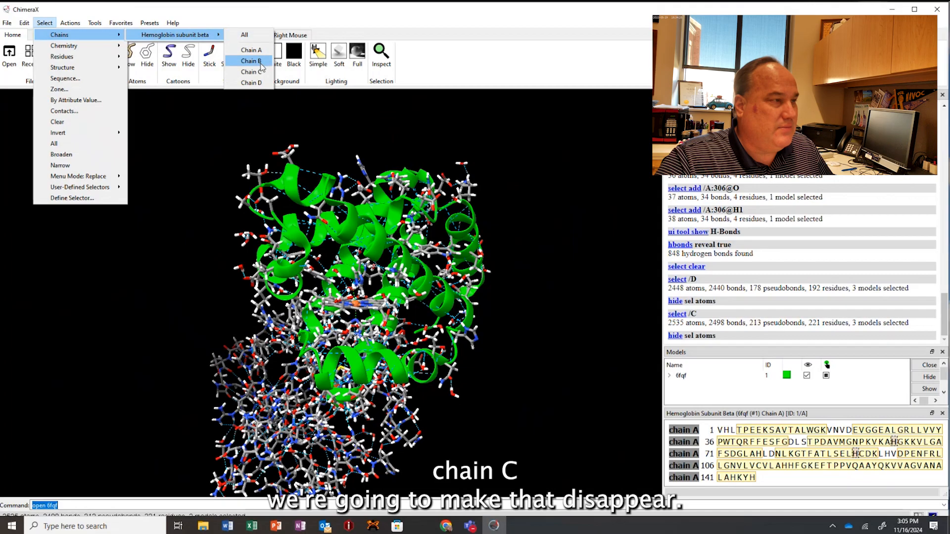
left_click(262, 61)
left_click(150, 54)
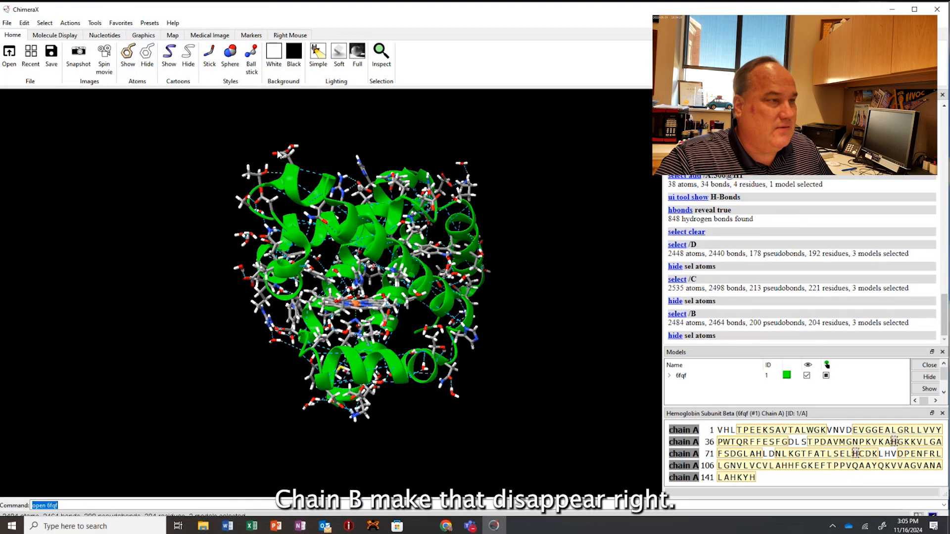
Examine the dashed hydrogen bonds throughout chain A, in its alpha helices and around the heme.
left_click_drag(378, 244, 330, 307)
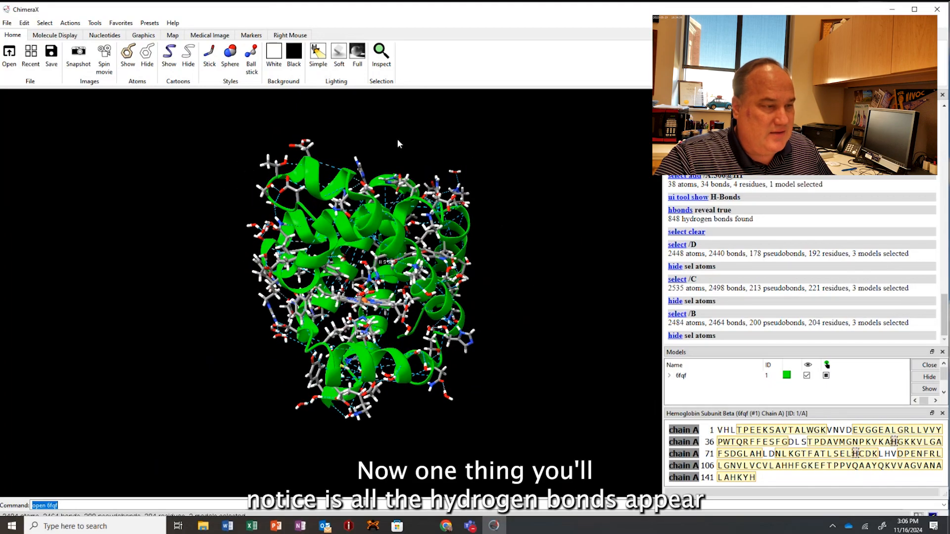
scroll(429, 284, "up", 5)
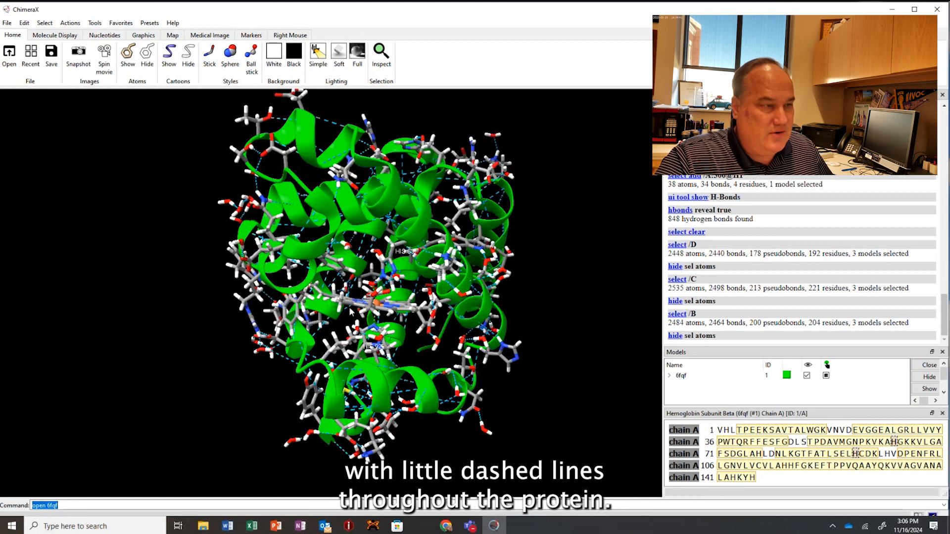
left_click_drag(425, 285, 419, 267)
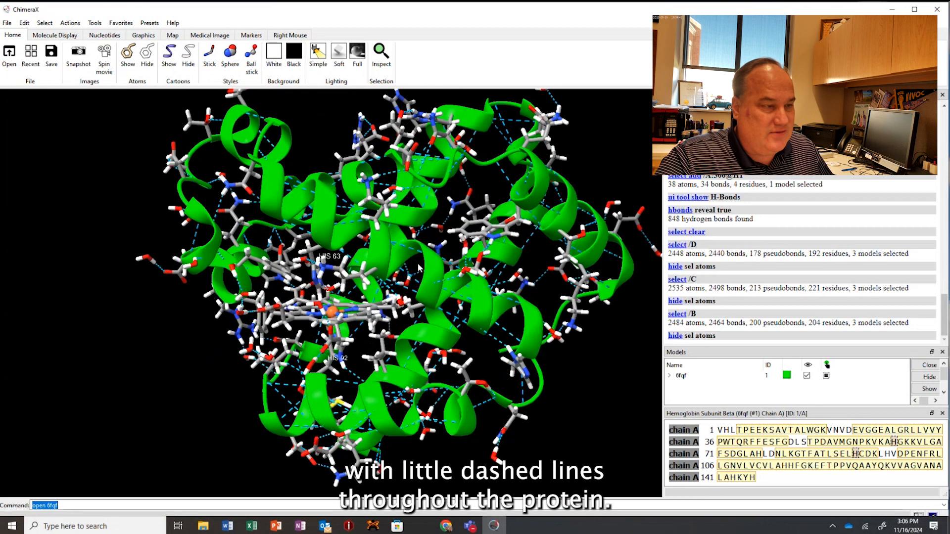
left_click_drag(360, 252, 472, 276)
scroll(471, 275, "up", 10)
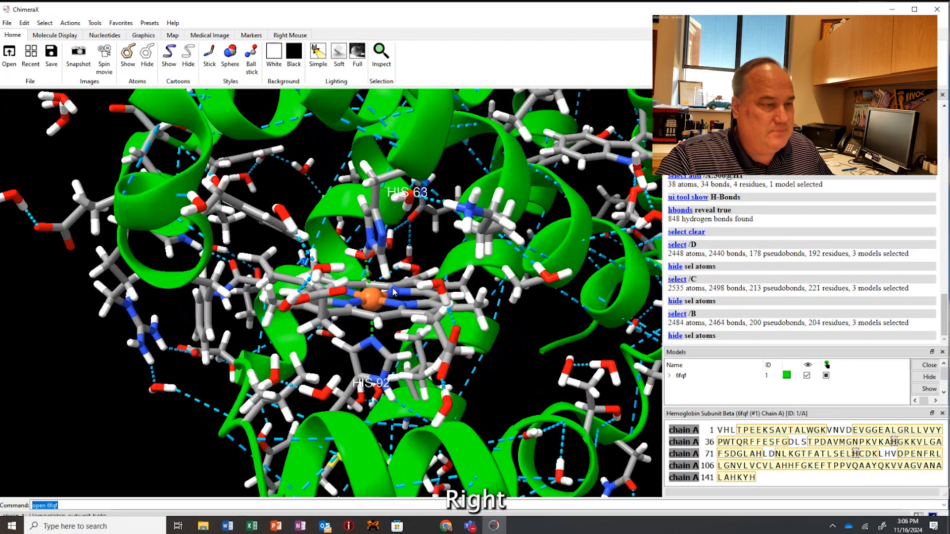
left_click_drag(394, 292, 399, 288)
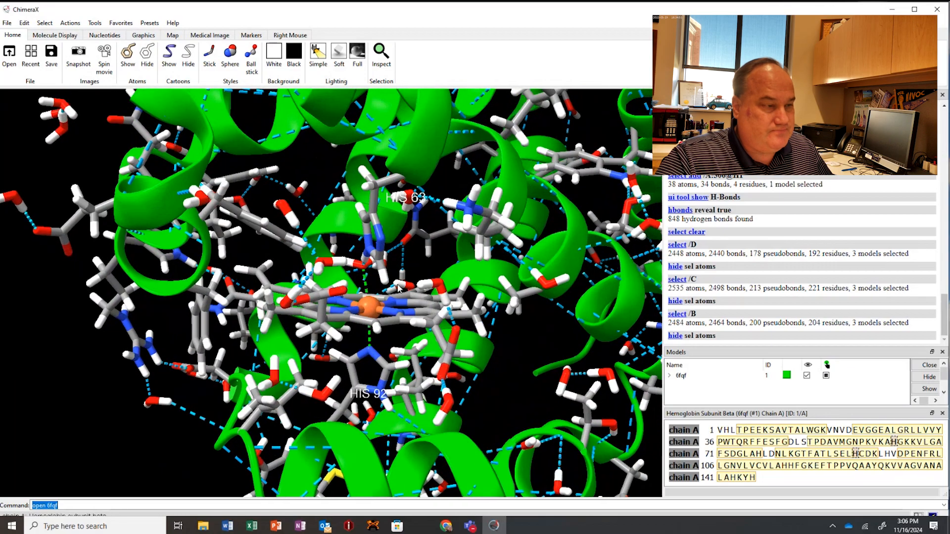
left_click(440, 284, "ctrl+shift")
left_click(447, 304, "ctrl+shift")
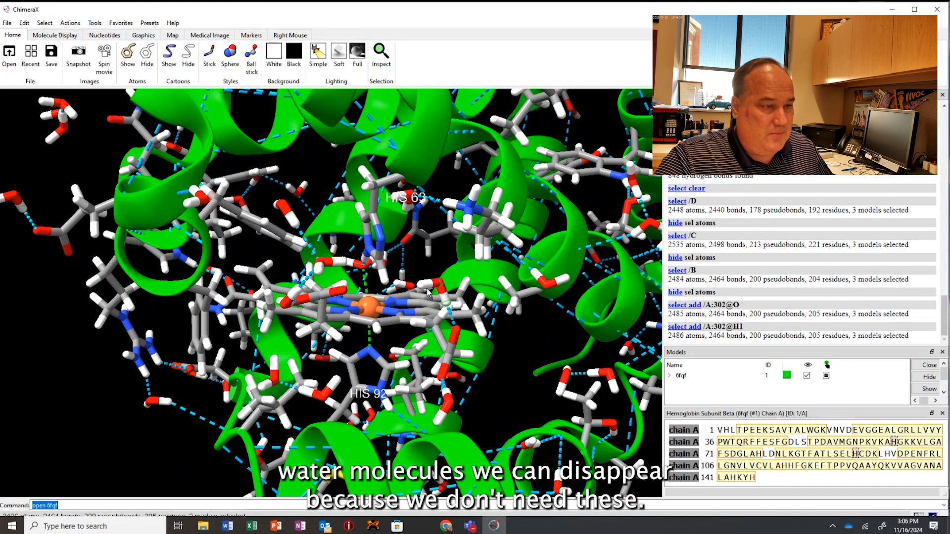
left_click(424, 286, "ctrl+shift")
left_click_drag(460, 342, 467, 338)
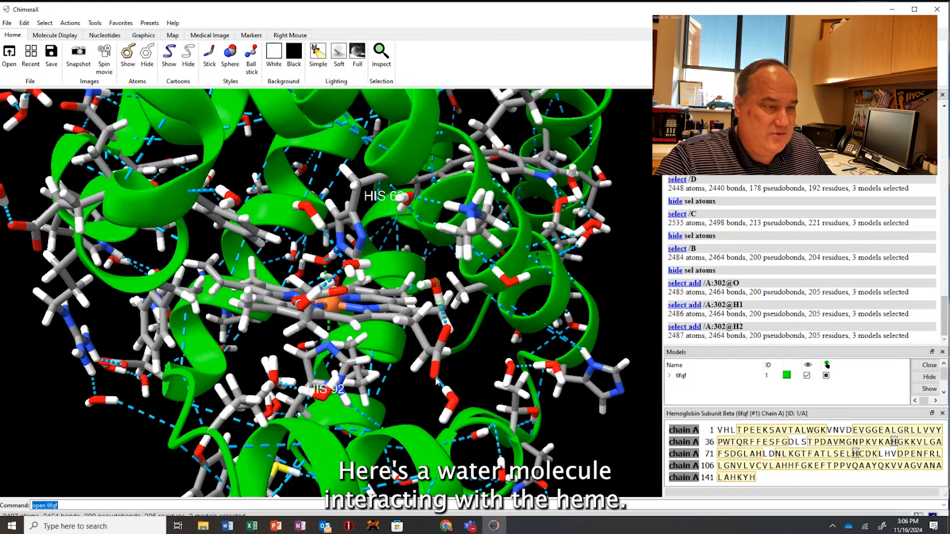
left_click_drag(435, 377, 460, 428, "ctrl")
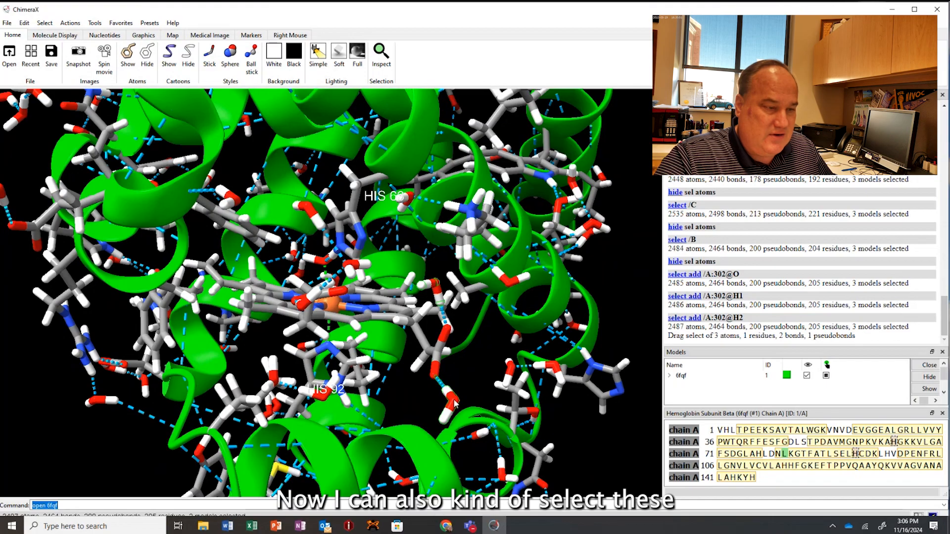
mouse_move(463, 384)
left_mouse_down()
mouse_move(453, 377)
mouse_move(463, 392)
left_mouse_up()
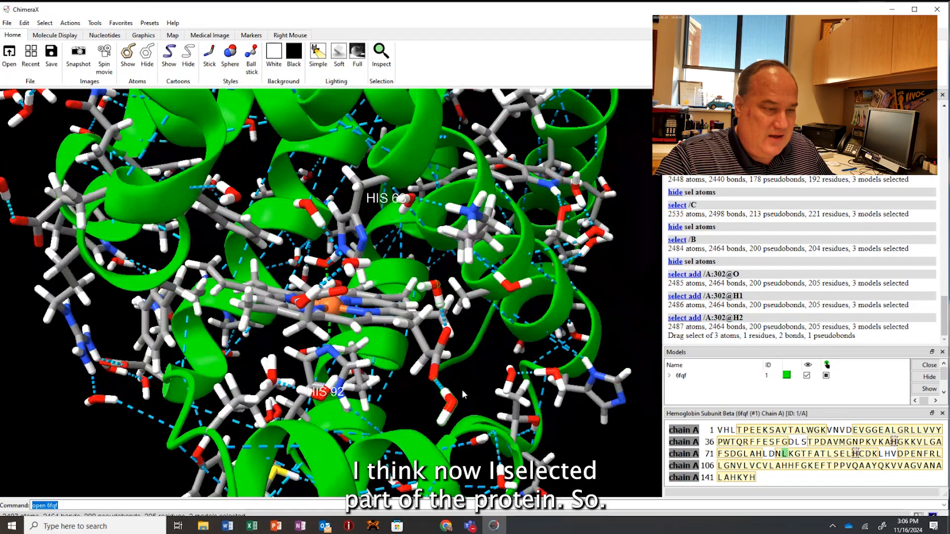
Start a new selection with all three atoms of water 307 and add all three atoms of water 302.
left_click(452, 405, "ctrl")
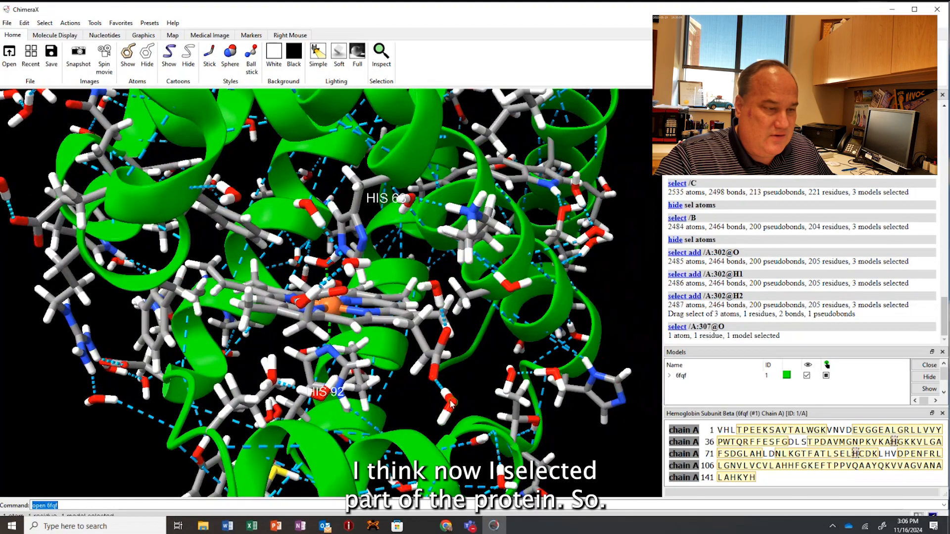
left_click(444, 421, "ctrl+shift")
left_click(443, 423, "ctrl+shift")
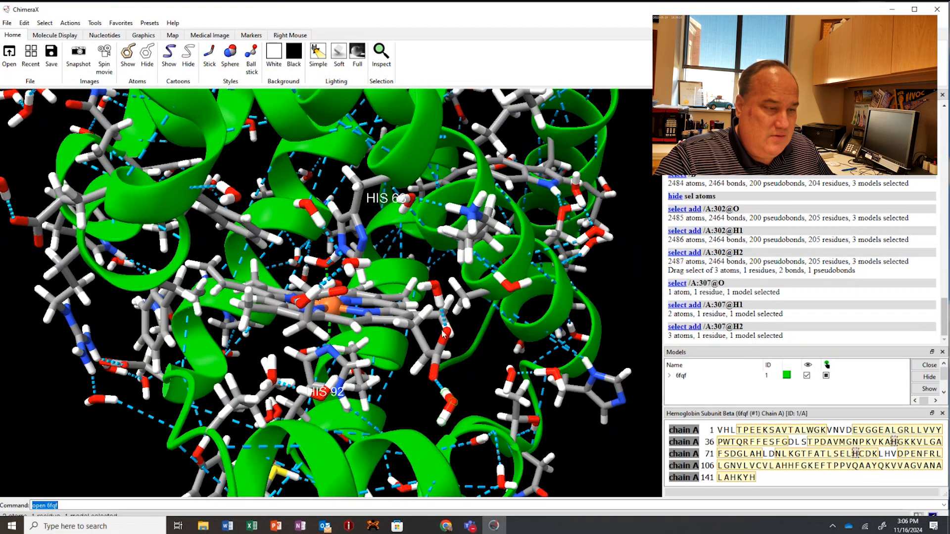
left_click(436, 287, "ctrl+shift")
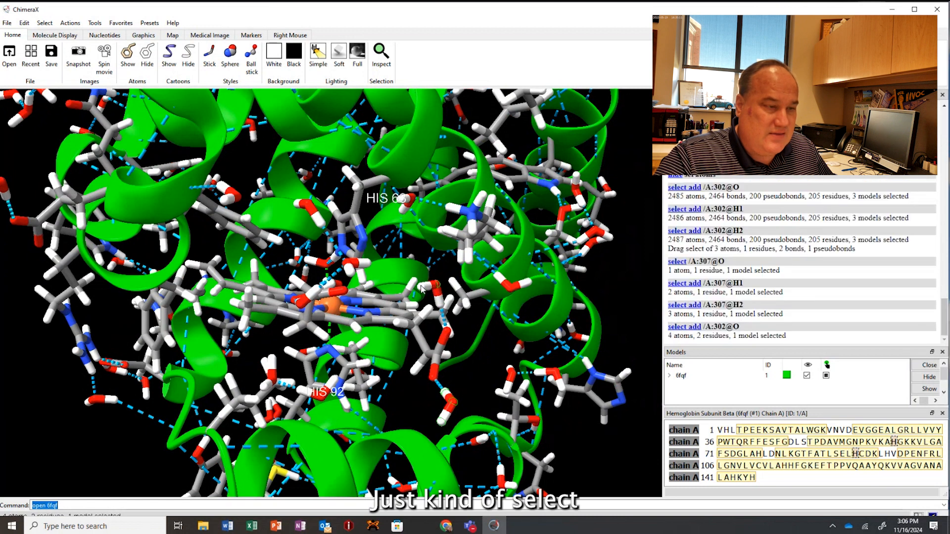
left_click(443, 304, "ctrl+shift")
left_click(442, 308, "ctrl+shift")
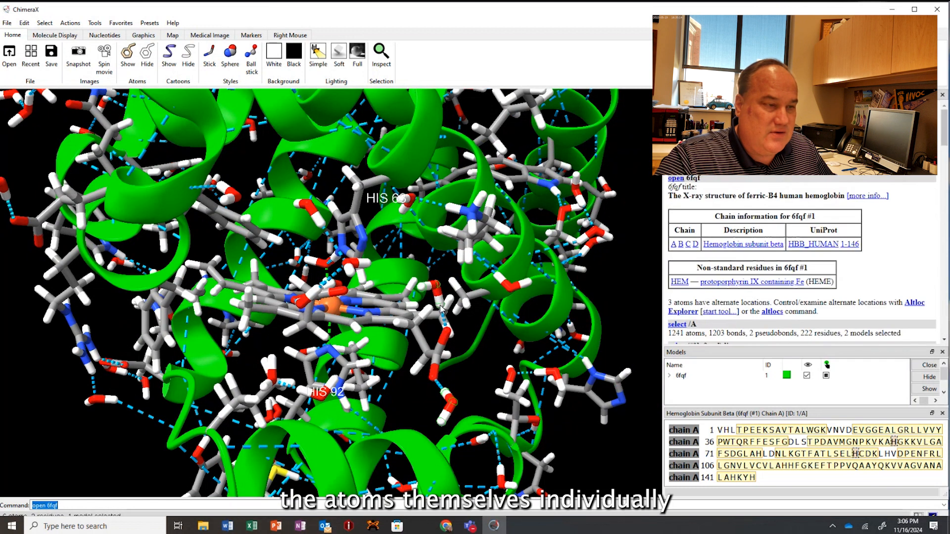
Add both hydrogens of water 313, all of water 343, and the two linked waters outside the heme to the selection.
left_click_drag(442, 308, 299, 401)
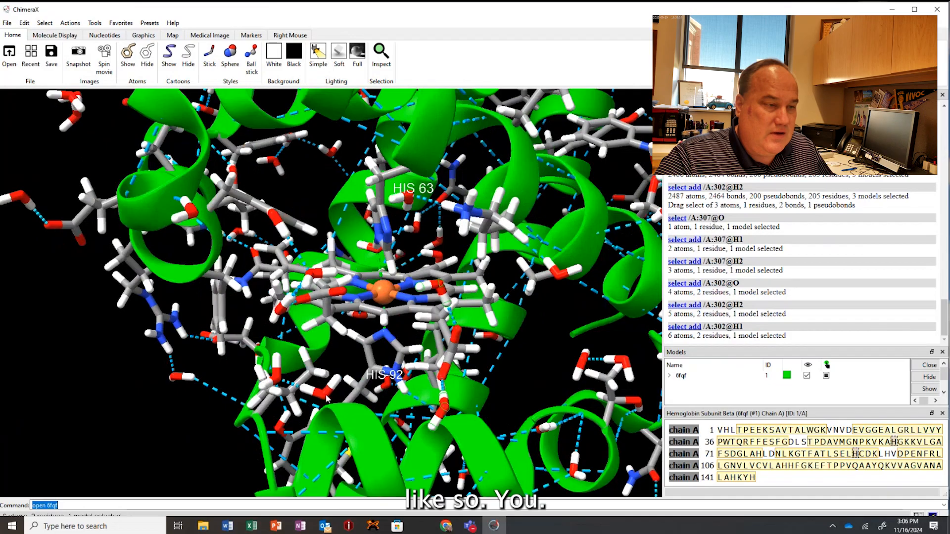
left_click(303, 389, "ctrl+shift")
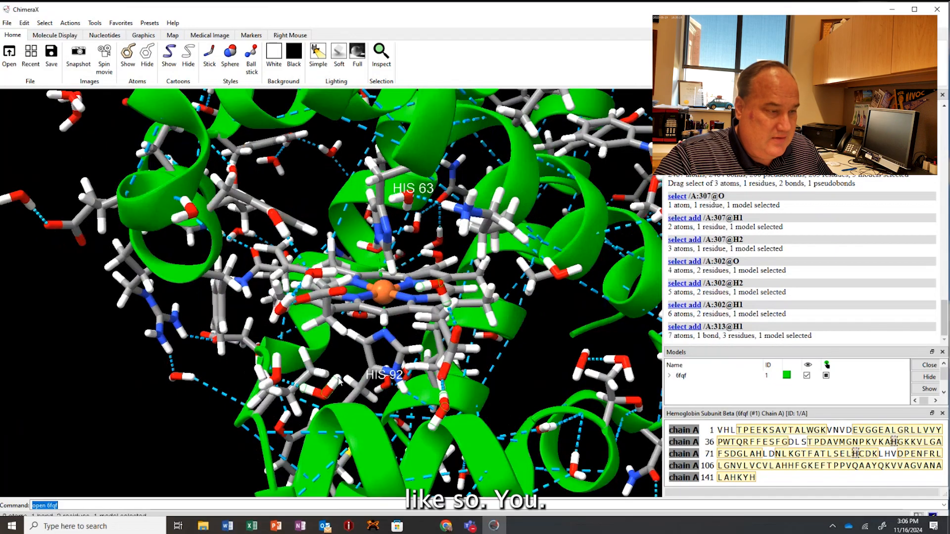
left_click(303, 387, "ctrl+shift")
left_click(277, 381, "ctrl+shift")
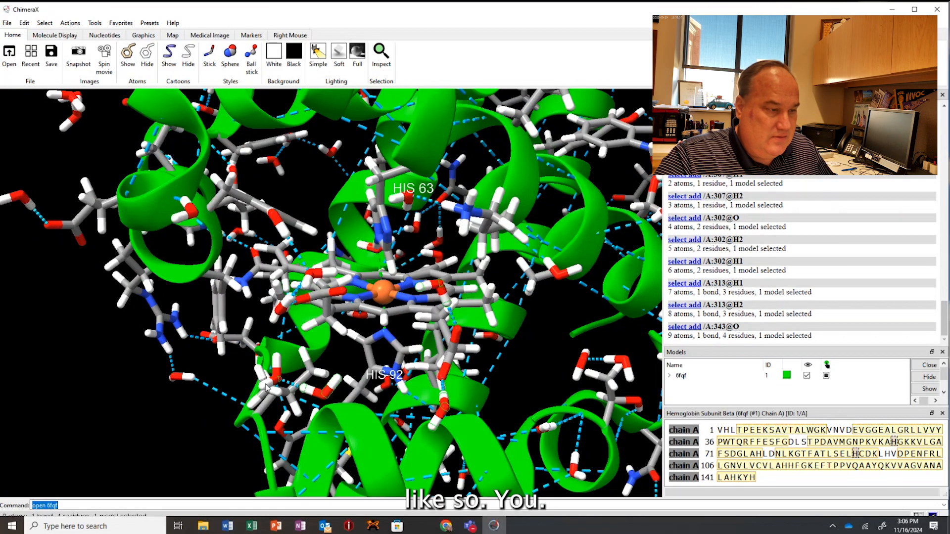
left_click(276, 360, "ctrl+shift")
left_click(276, 360, "ctrl+shift")
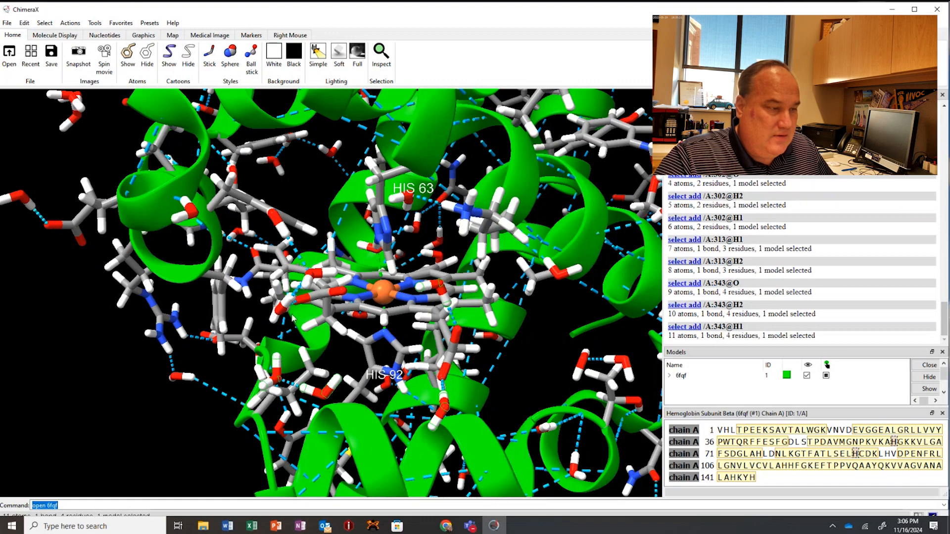
left_click_drag(306, 300, 235, 311)
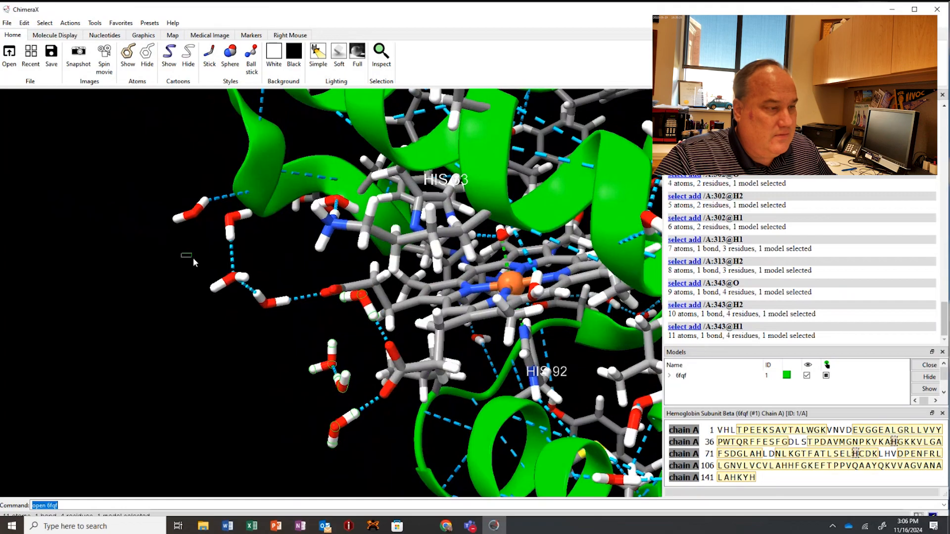
left_click_drag(193, 259, 290, 328, "ctrl")
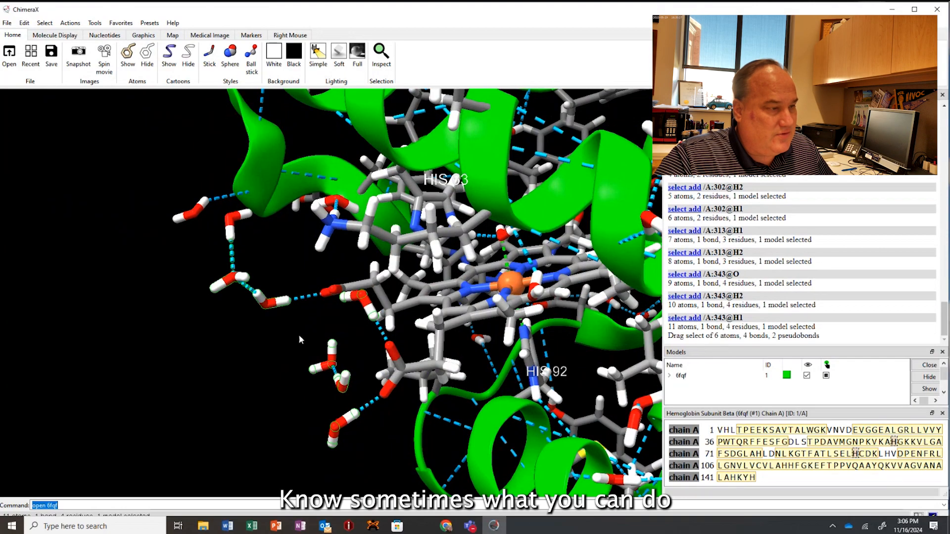
Add all three atoms of water 342 and the two neighbouring waters outside the heme to the selection.
left_click_drag(158, 184, 212, 239, "ctrl")
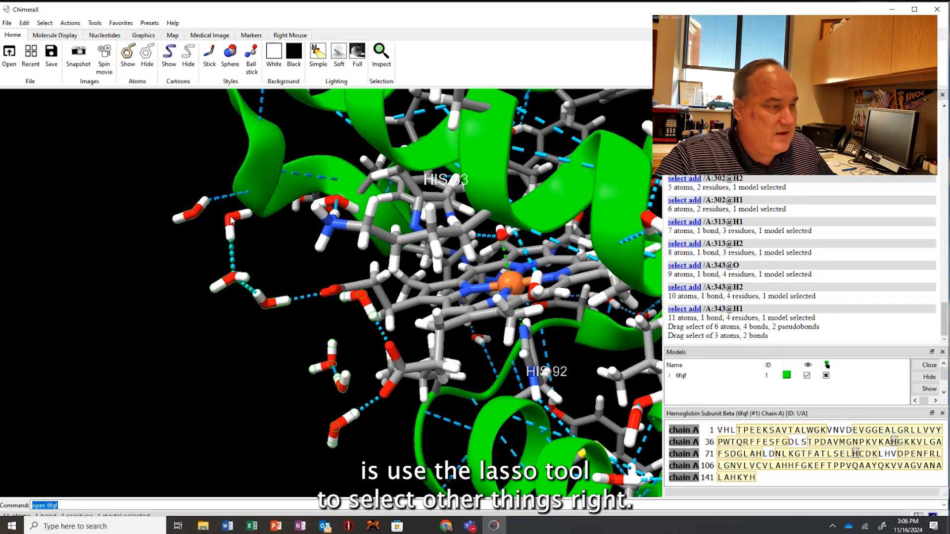
left_click(230, 219, "ctrl+shift")
left_click(246, 216, "ctrl+shift")
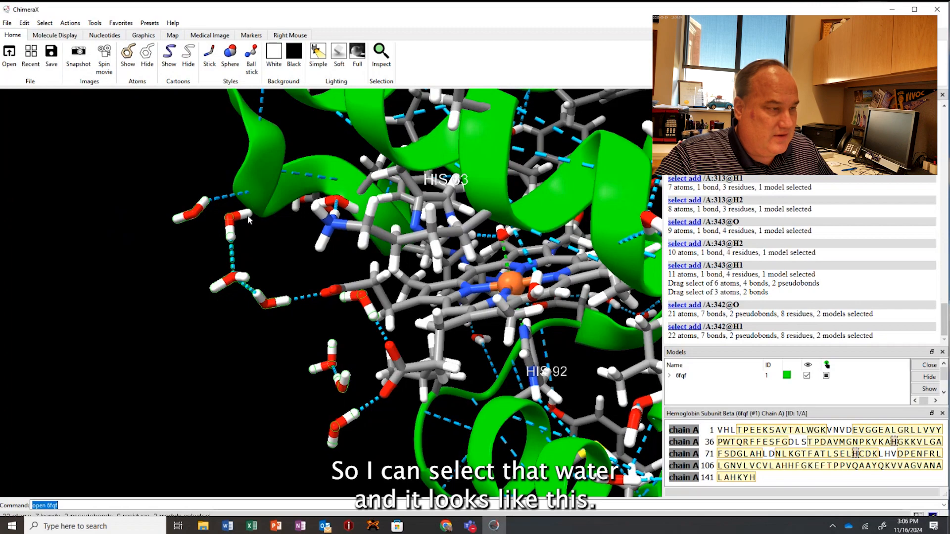
left_click(247, 218, "ctrl+shift")
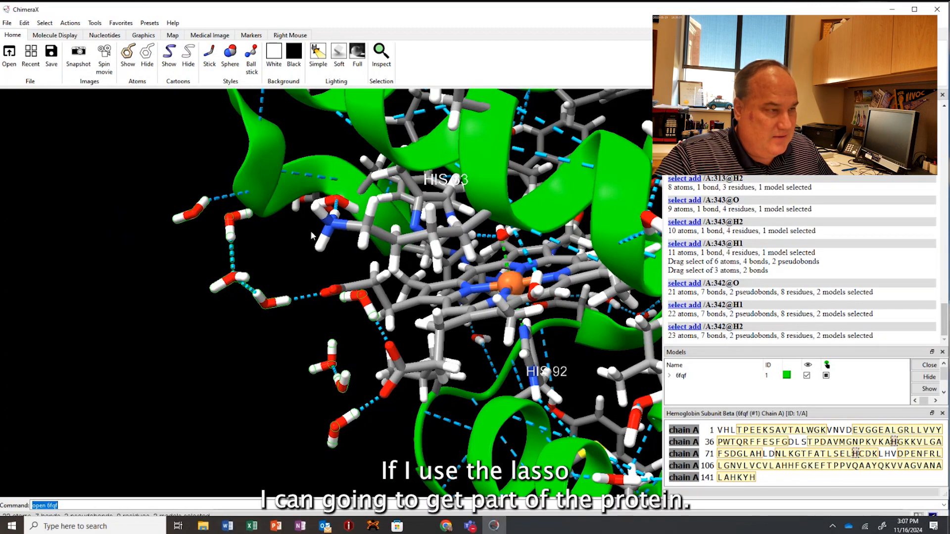
mouse_move(310, 231)
left_mouse_down()
mouse_move(317, 250)
mouse_move(332, 234)
mouse_move(311, 242)
left_mouse_up()
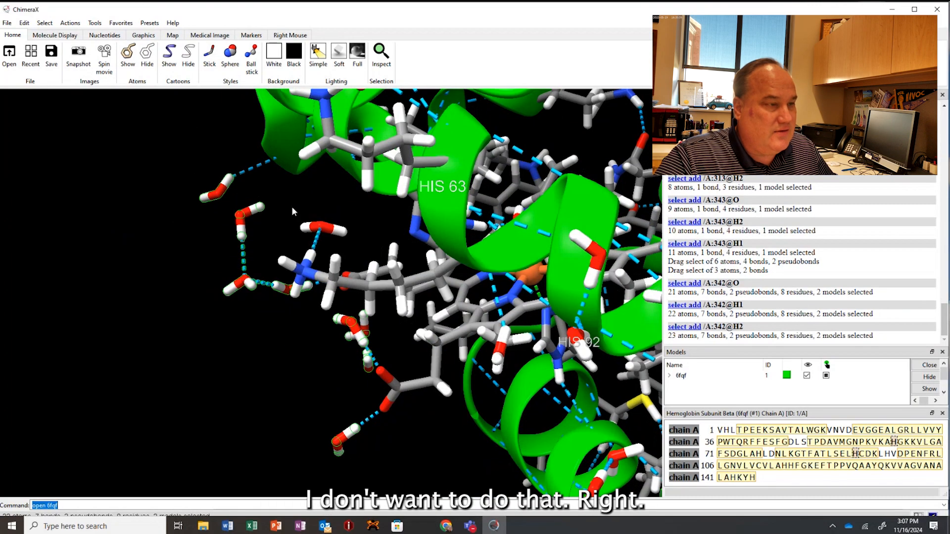
left_click_drag(292, 211, 346, 241, "ctrl")
Add all three atoms of water 334 to the selection and hide the selected waters' atoms.
left_click_drag(286, 308, 354, 276)
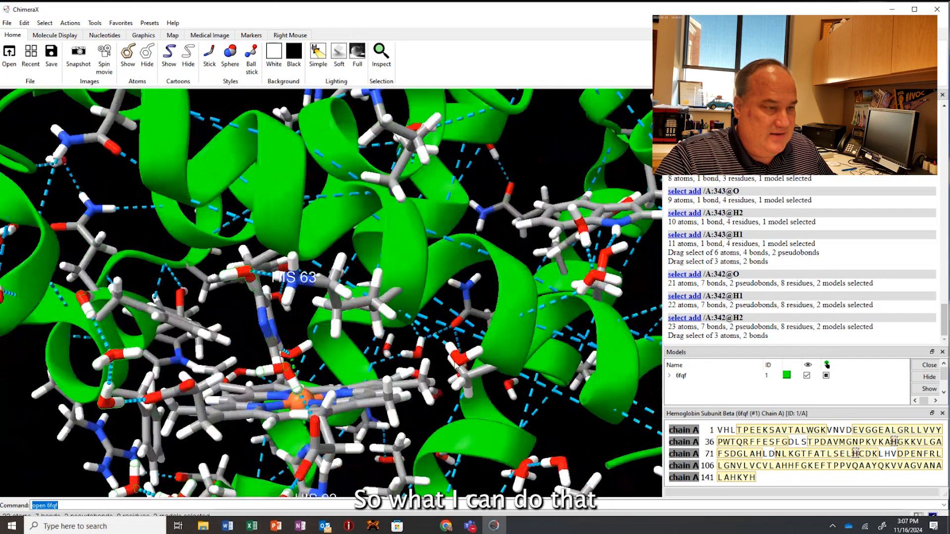
left_click(457, 357, "ctrl+shift")
left_click(451, 348, "ctrl+shift")
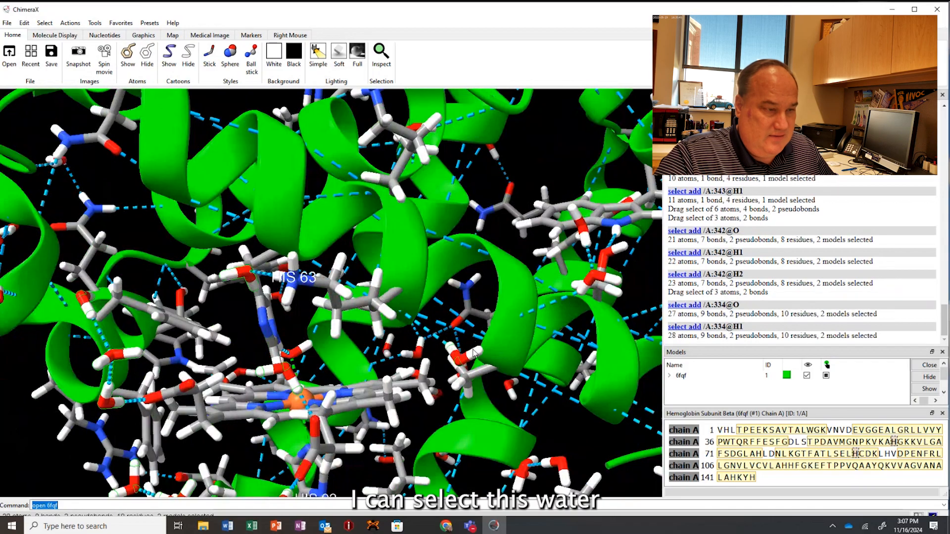
left_click(474, 353, "ctrl+shift")
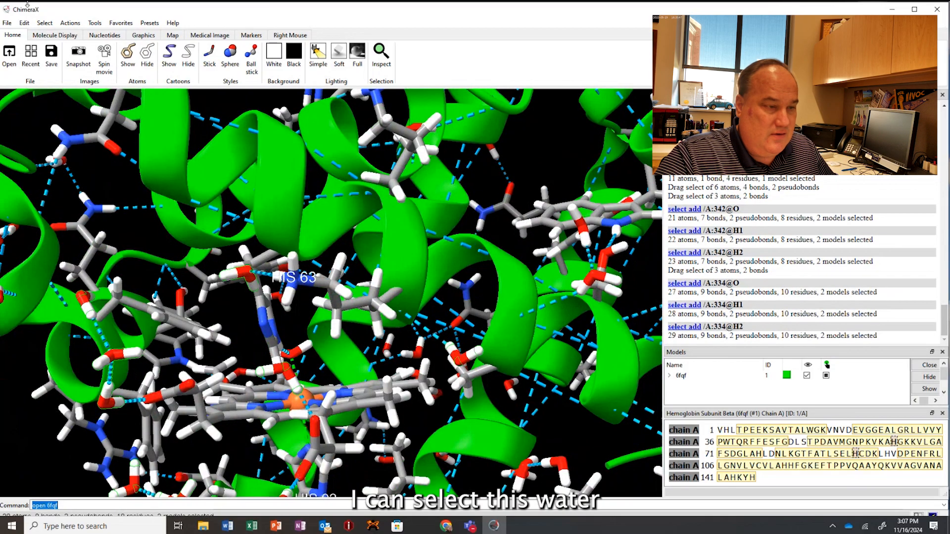
left_click(147, 55)
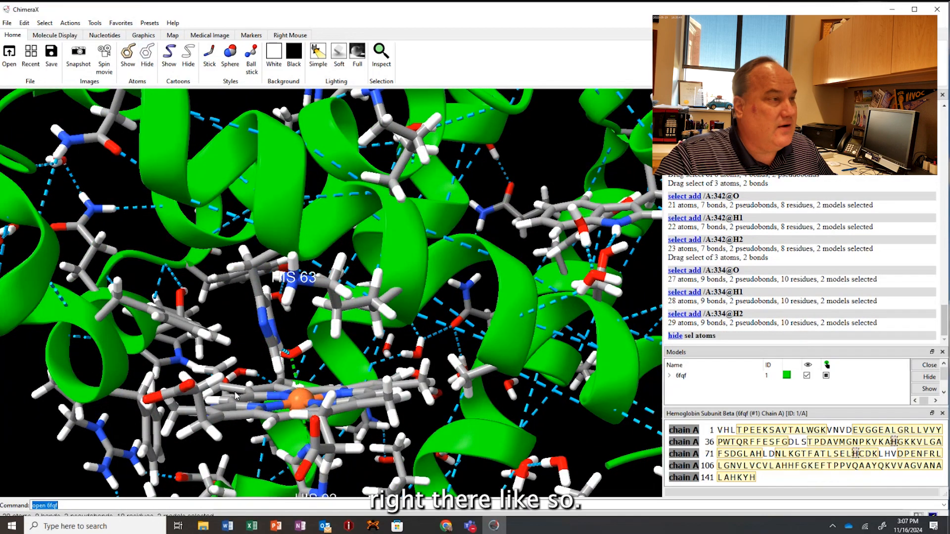
Examine the hydrogen bond between HIS 63 and the heme water, and the coordination bonds above and below the iron.
left_click_drag(236, 395, 325, 354)
scroll(285, 336, "up", 5)
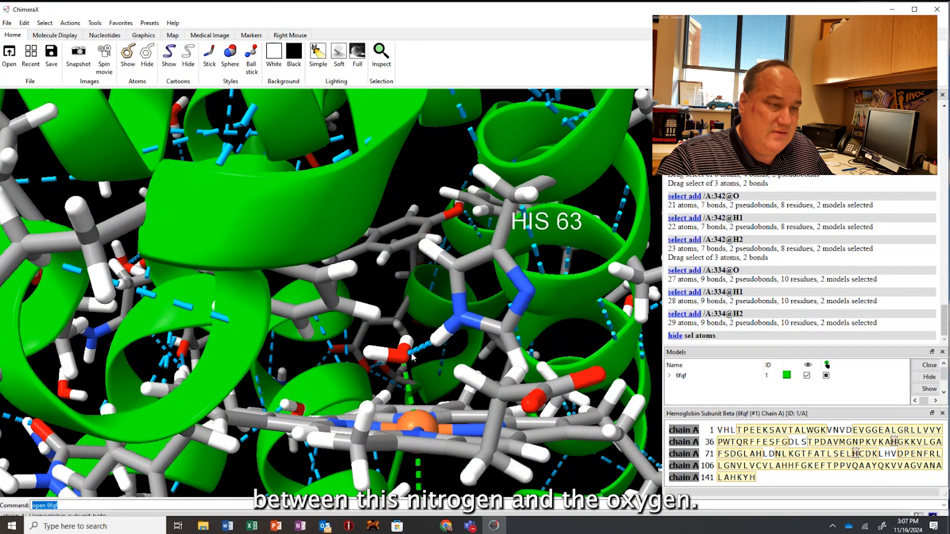
left_click_drag(411, 364, 402, 346)
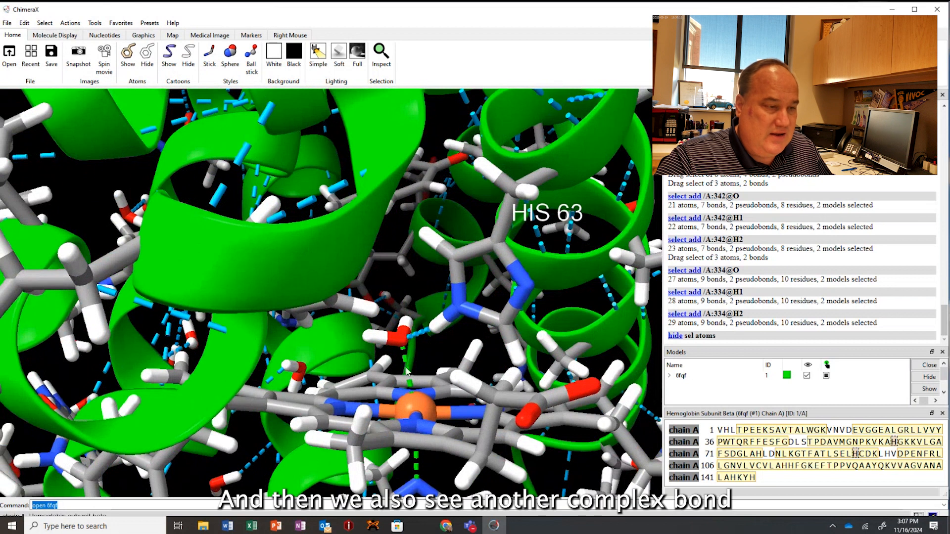
mouse_move(403, 344)
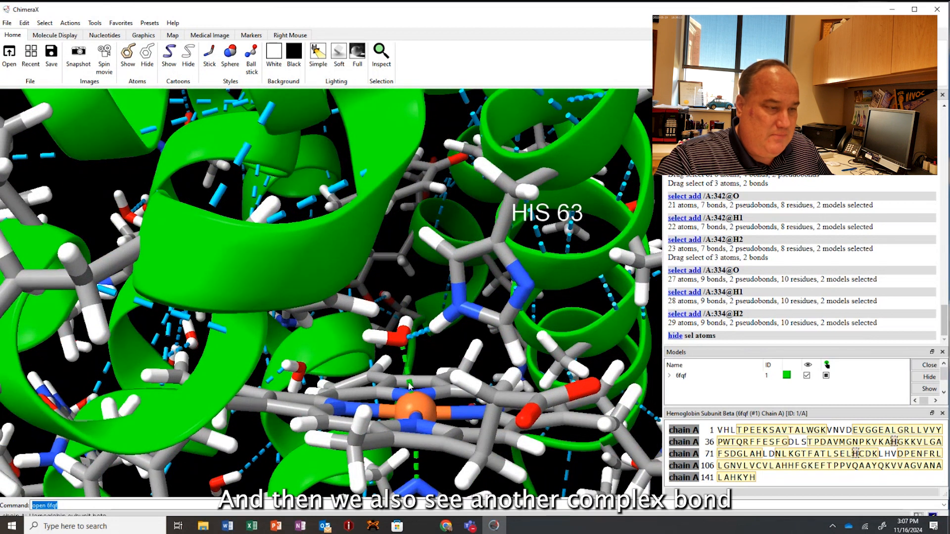
right_click_drag(449, 347, 419, 262)
left_click_drag(402, 305, 354, 291)
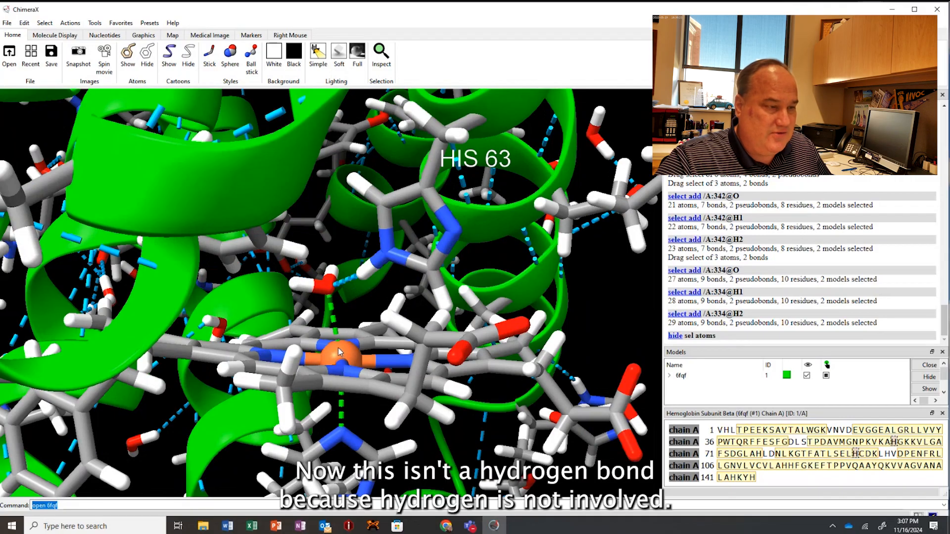
mouse_move(339, 352)
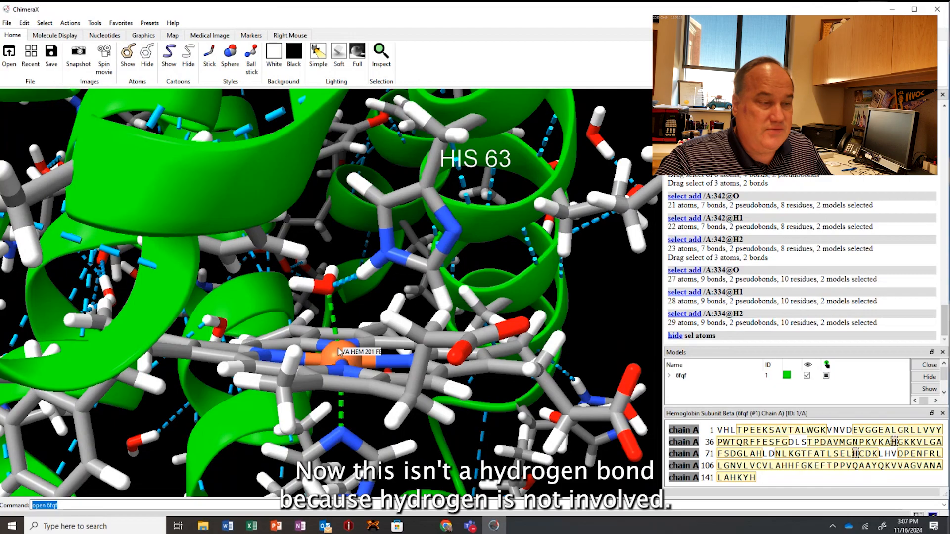
left_click_drag(364, 380, 365, 372)
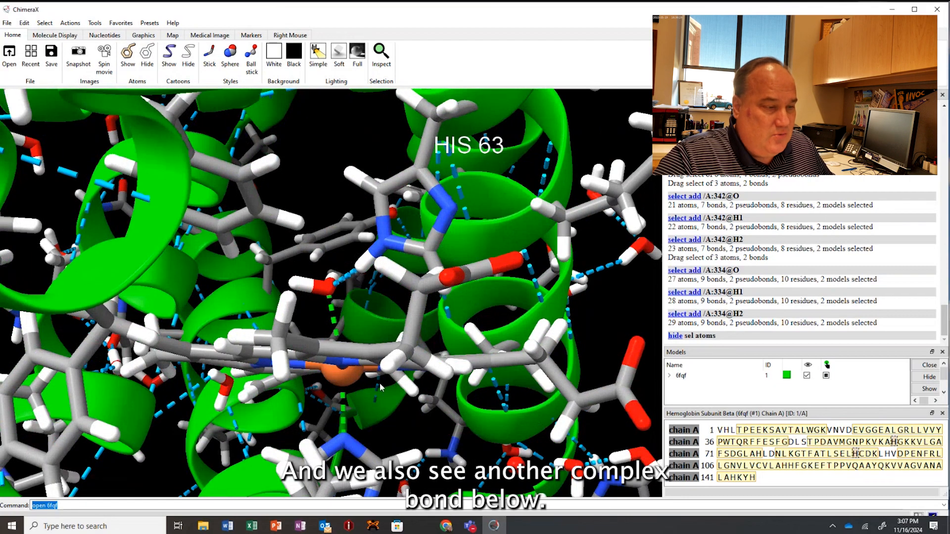
scroll(381, 366, "up", 3)
scroll(384, 356, "down", 4)
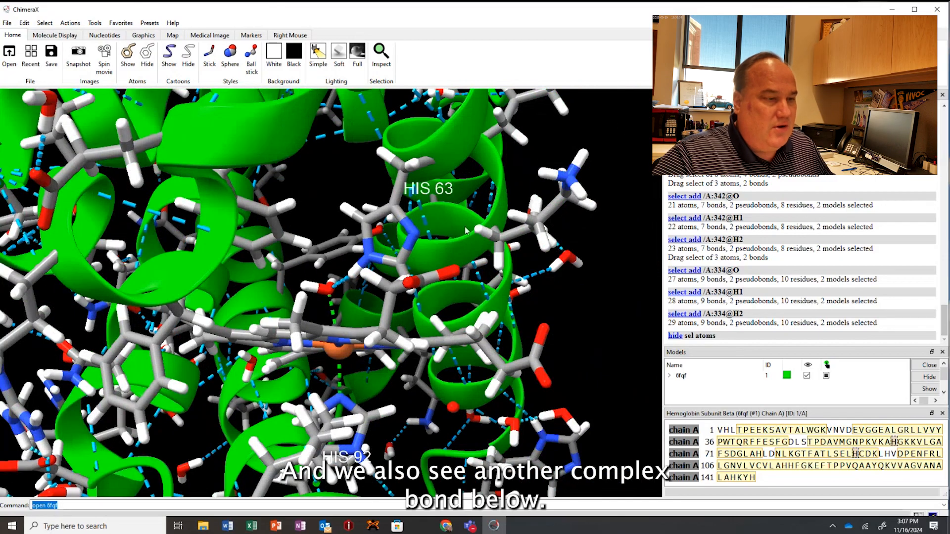
mouse_move(465, 227)
left_mouse_down()
mouse_move(457, 233)
mouse_move(471, 235)
left_mouse_up()
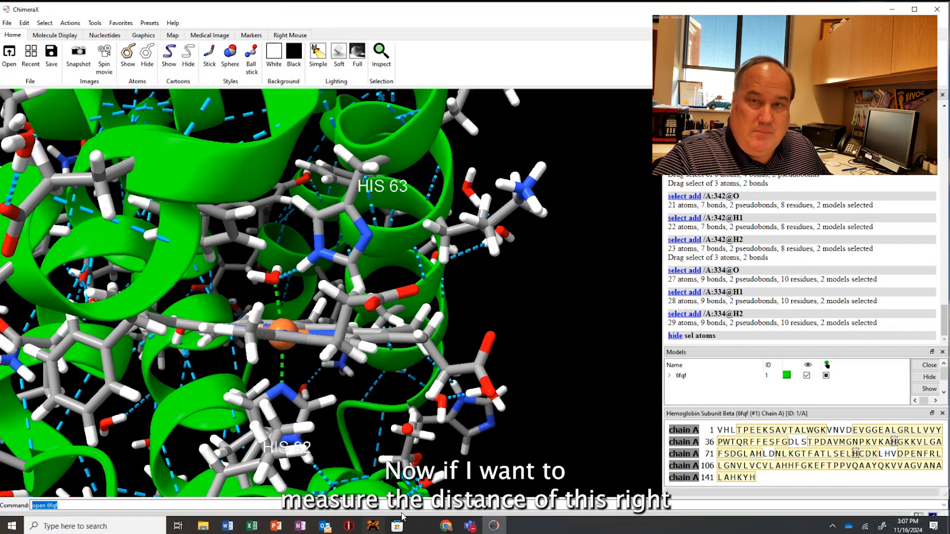
Switch to the browser's protein structure visualization page, read instruction 9 on measuring distances, and return to ChimeraX.
left_click(451, 528)
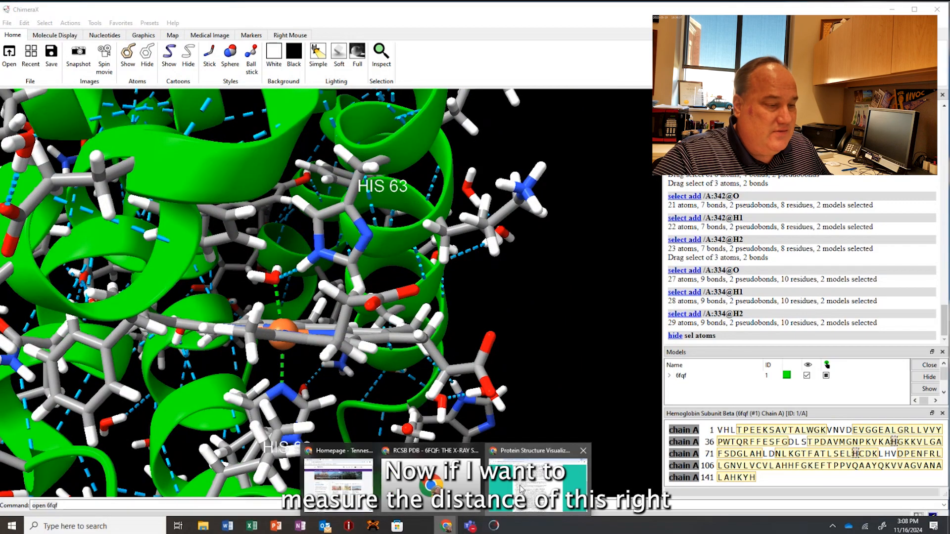
left_click(501, 483)
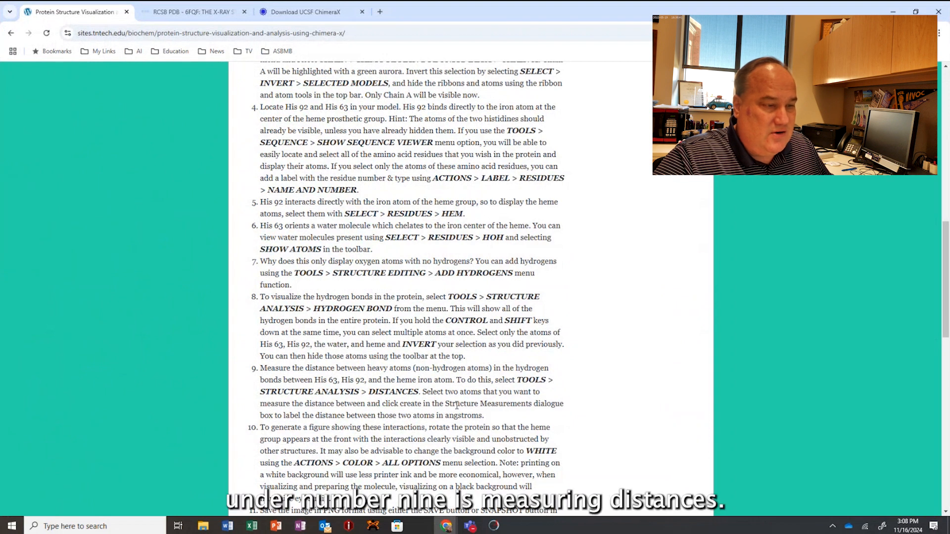
left_click(900, 11)
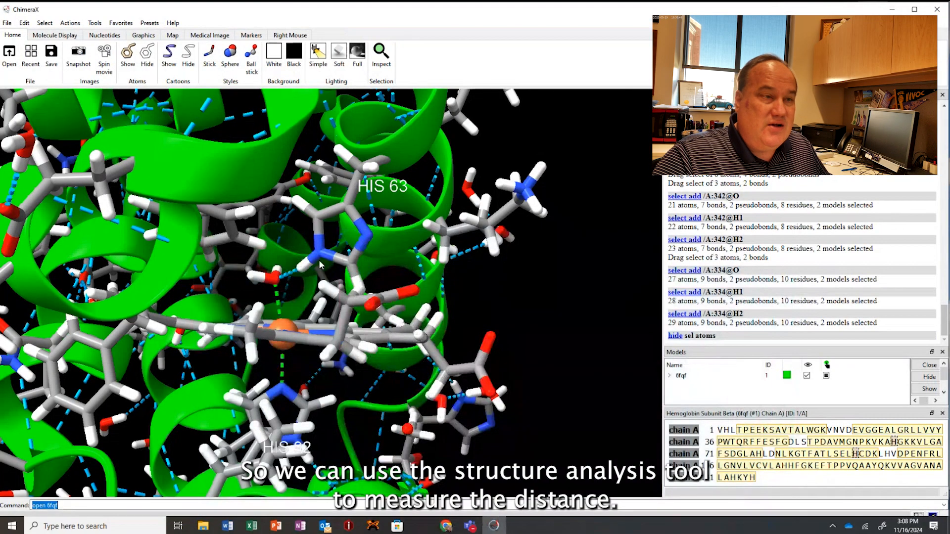
Add the oxygen of water 306 and the NE2 nitrogen of HIS 63 to the selection for a distance measurement.
left_click(276, 281, "ctrl+shift")
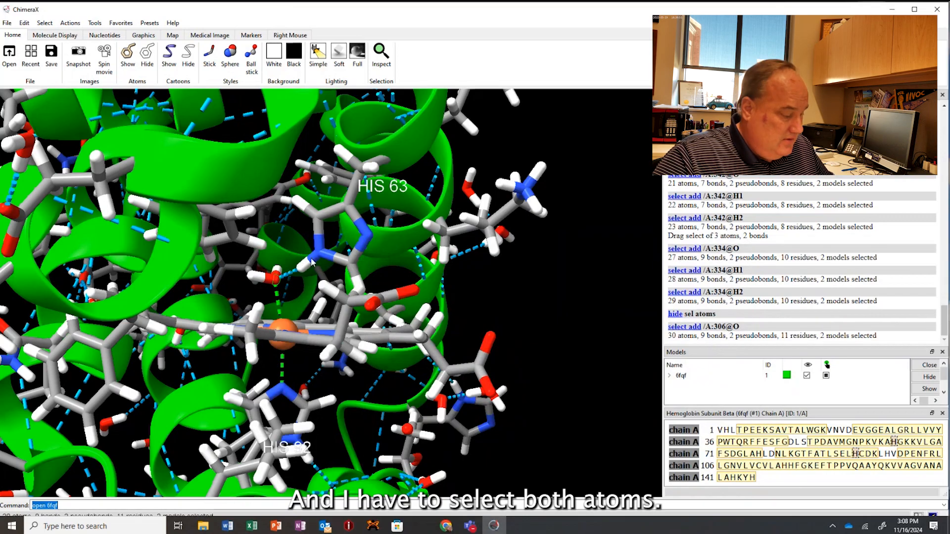
left_click(319, 252, "ctrl+shift")
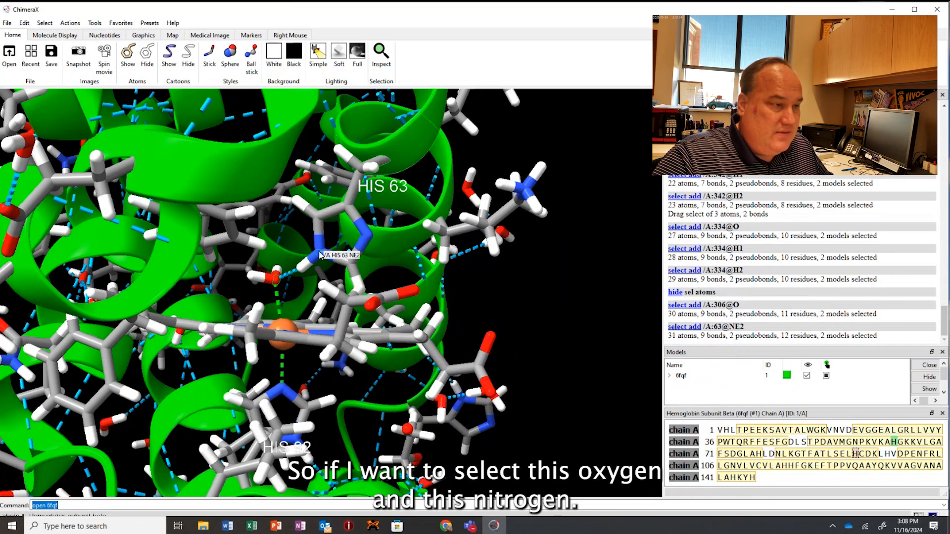
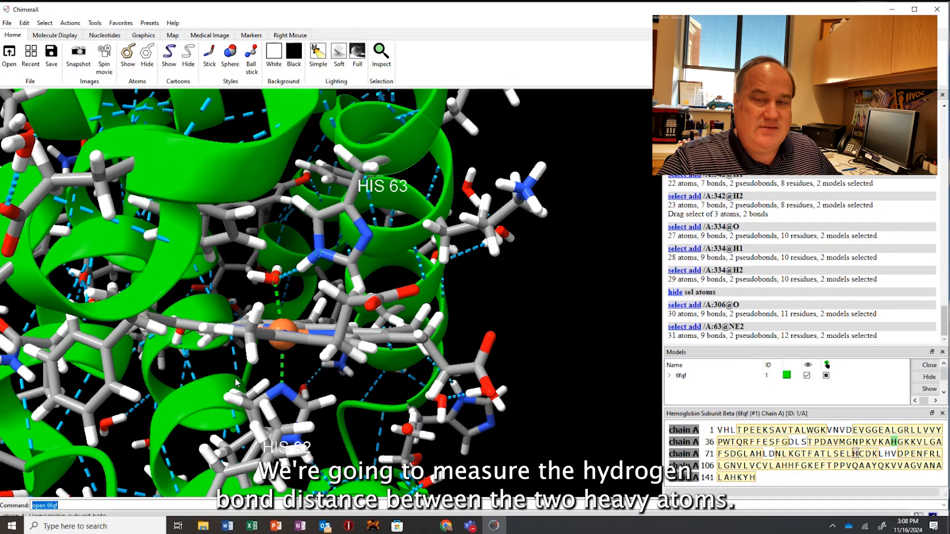
Open the Distances tool and try to create a distance measurement from the current selection.
left_click(95, 25)
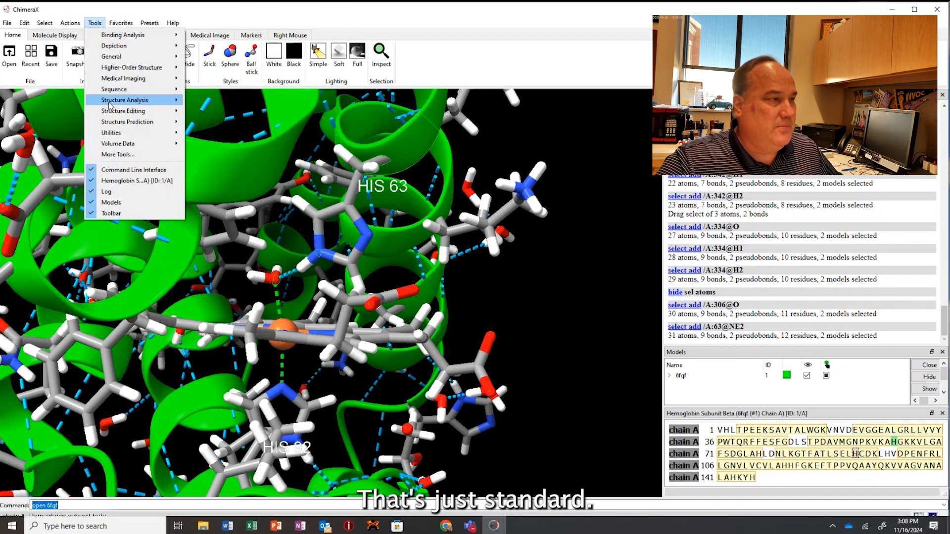
mouse_move(113, 102)
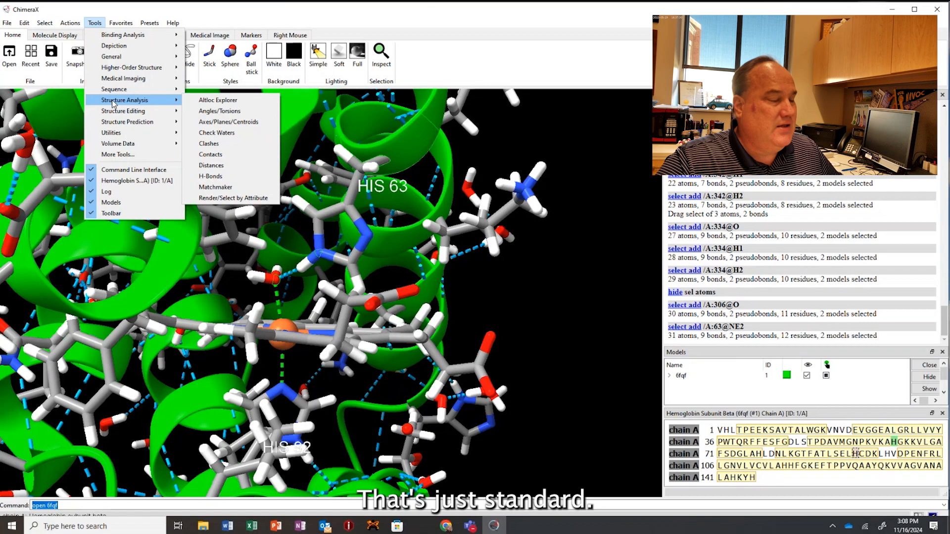
left_click(236, 168)
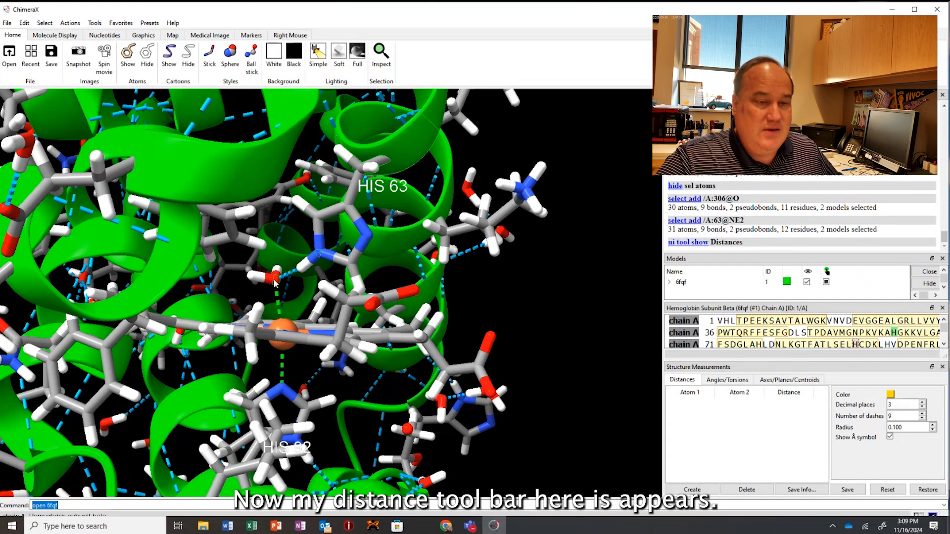
left_click(691, 490)
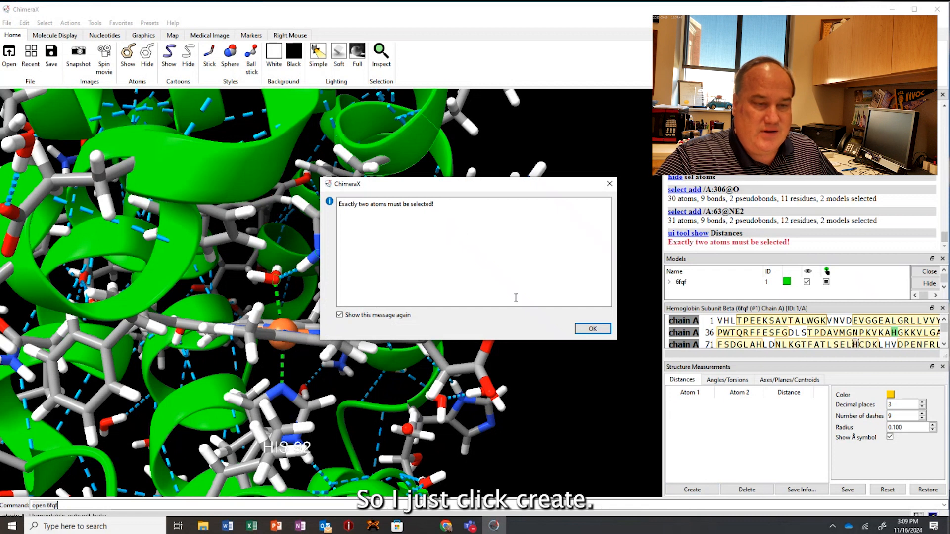
left_click(598, 329)
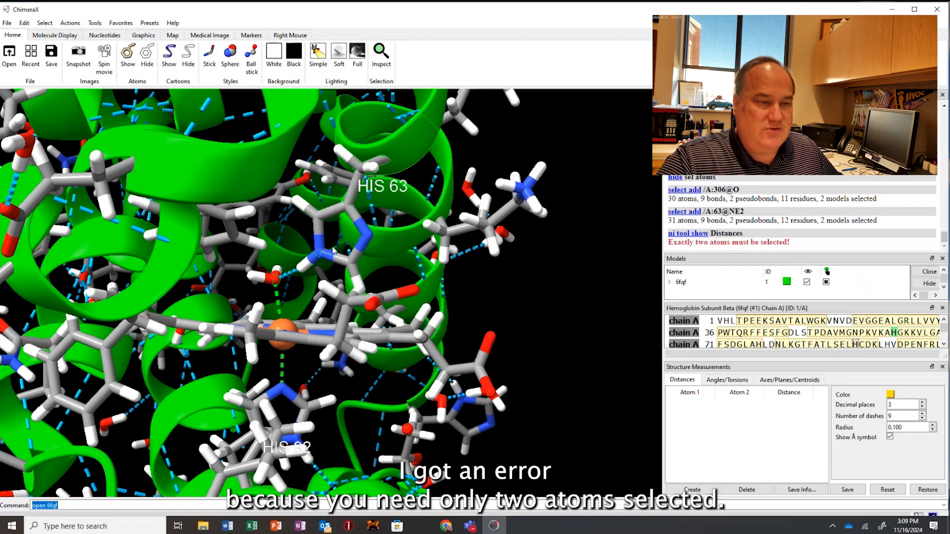
Clear the selection, select only the oxygen of water 306 and the NE2 nitrogen of HIS 63, and create their distance measurement.
mouse_move(334, 251)
left_mouse_down()
mouse_move(308, 255)
mouse_move(341, 252)
mouse_move(337, 245)
left_mouse_up()
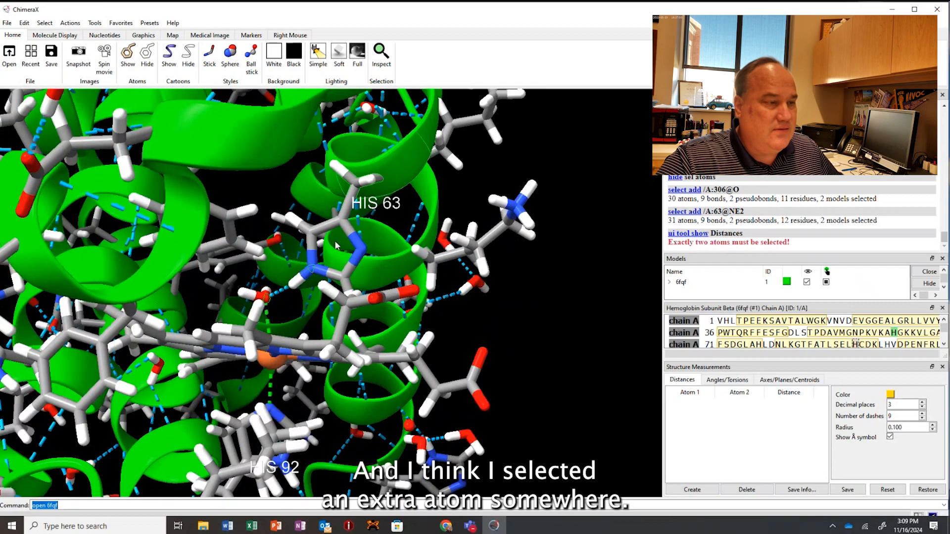
left_click(544, 301, "ctrl")
right_click(544, 301)
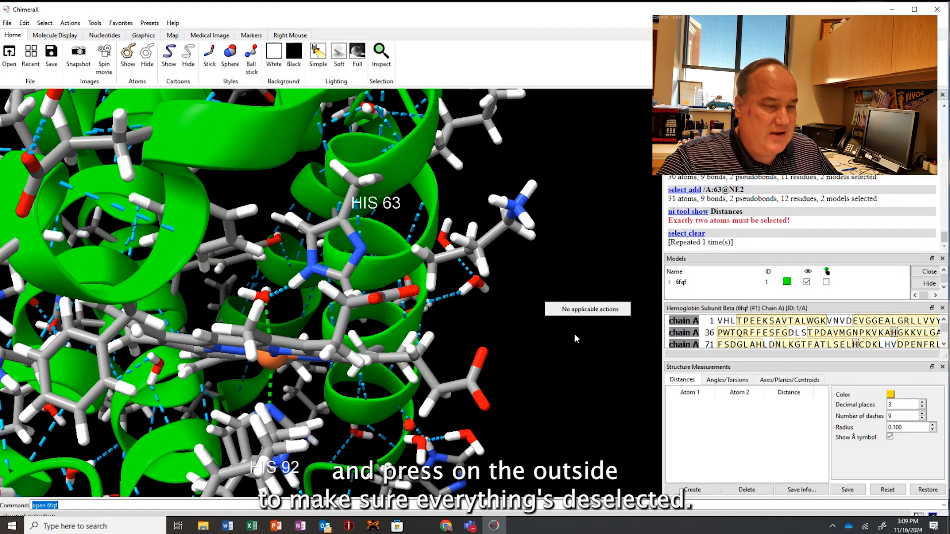
left_click(266, 300)
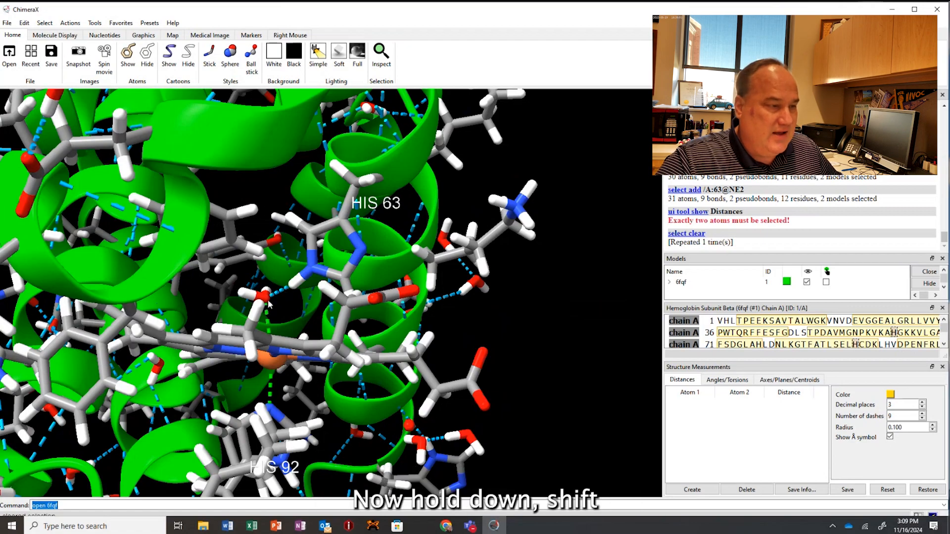
left_click(265, 297, "ctrl")
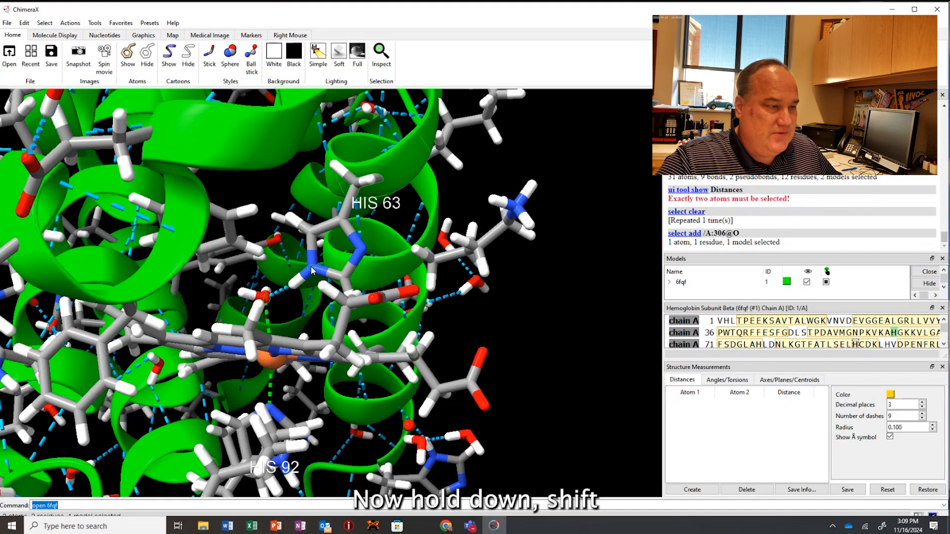
left_click(314, 271, "ctrl+shift")
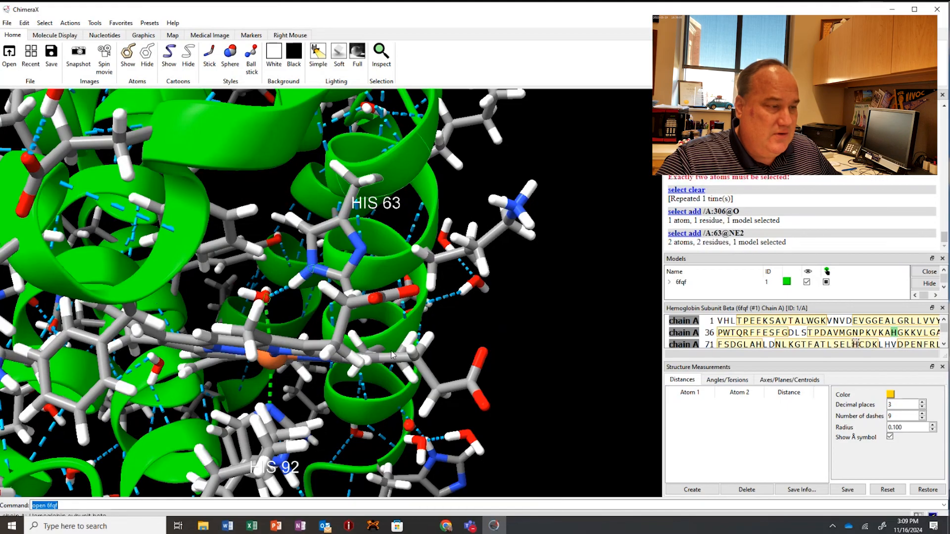
left_click(705, 490)
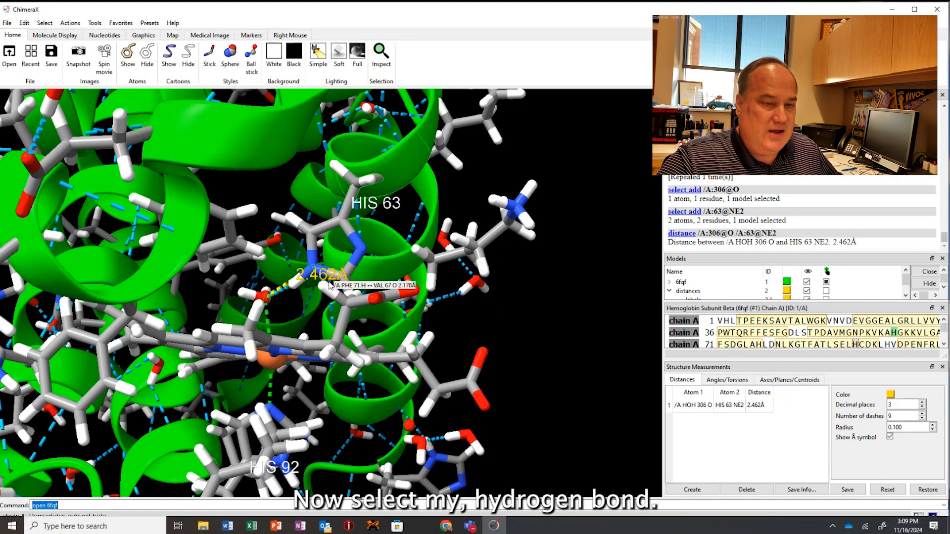
Replace the selection with the oxygen of water 306 and the heme iron, and create a distance measurement between them.
left_click_drag(295, 300, 302, 295)
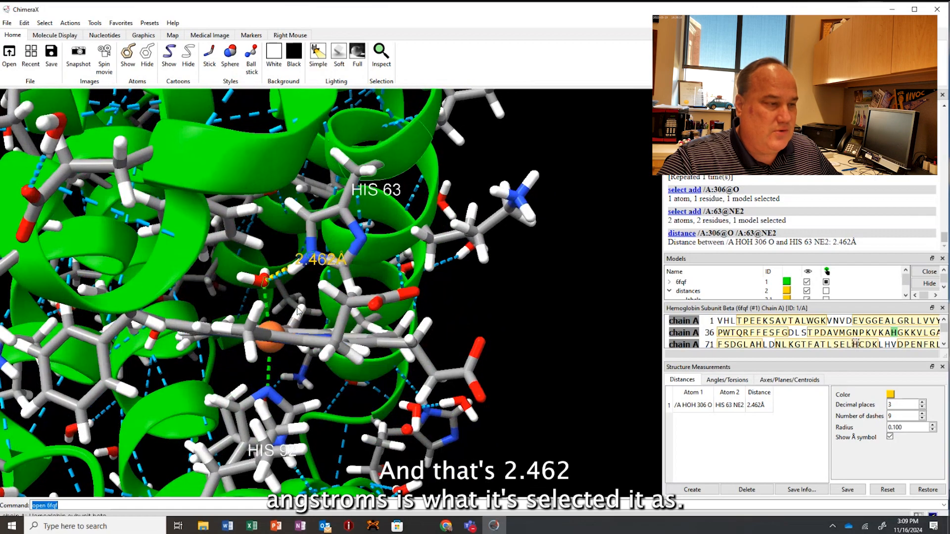
left_click(562, 321, "ctrl")
right_click(562, 321)
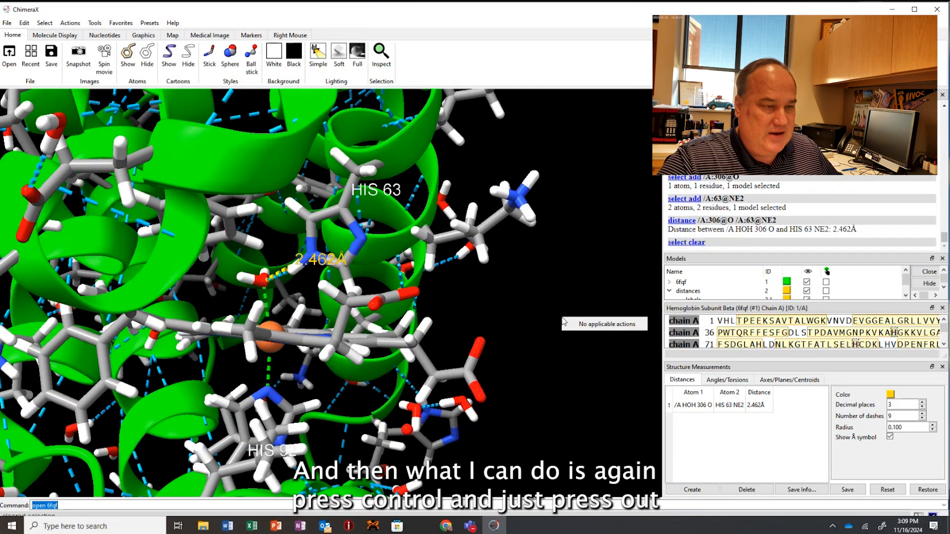
left_click(263, 286)
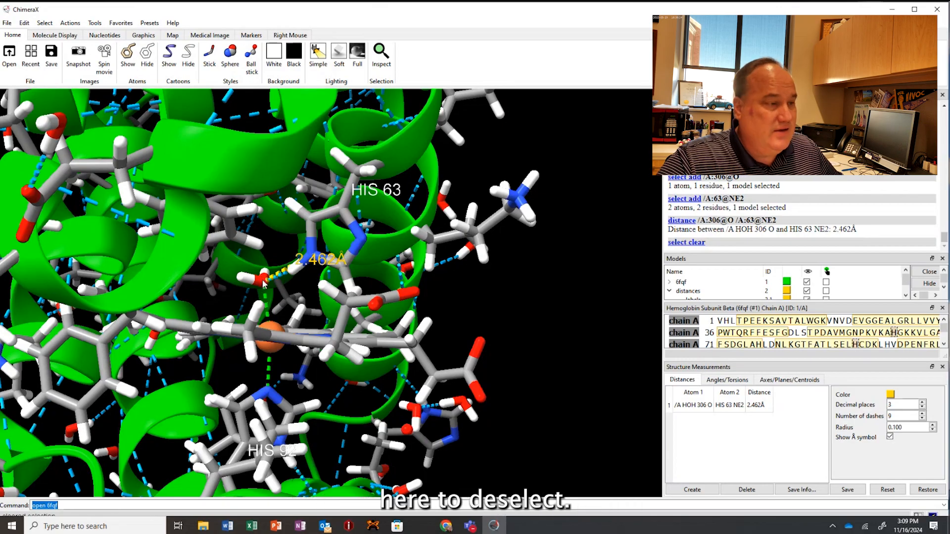
left_click(264, 283, "ctrl")
left_click(272, 331, "ctrl")
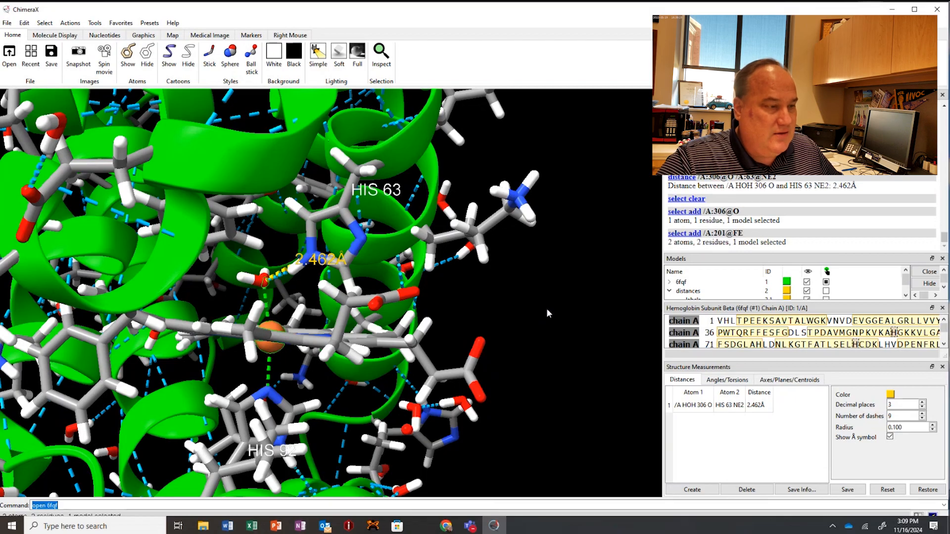
left_click(692, 490)
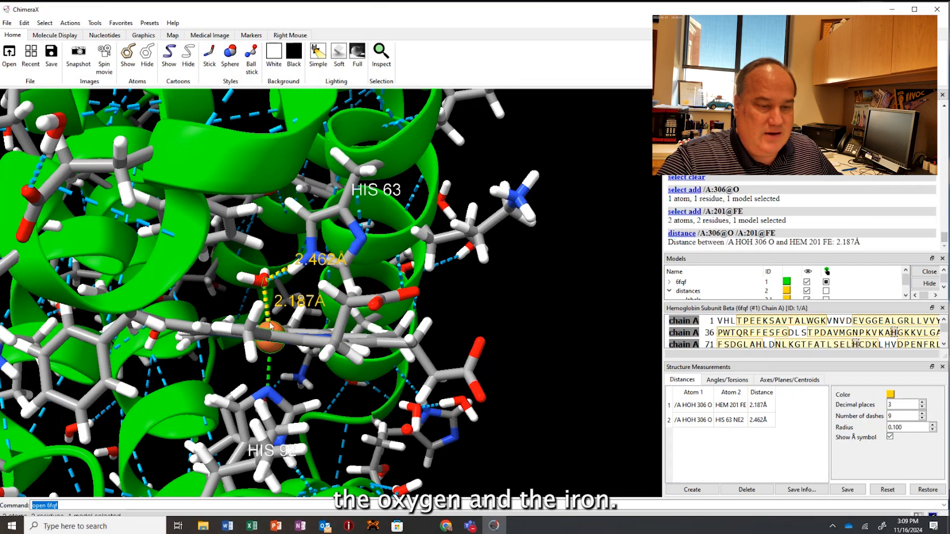
Create a distance measurement between only the heme iron and the NE2 nitrogen of HIS 92, and clear the selection.
left_click(534, 323, "ctrl")
left_click(273, 352, "ctrl")
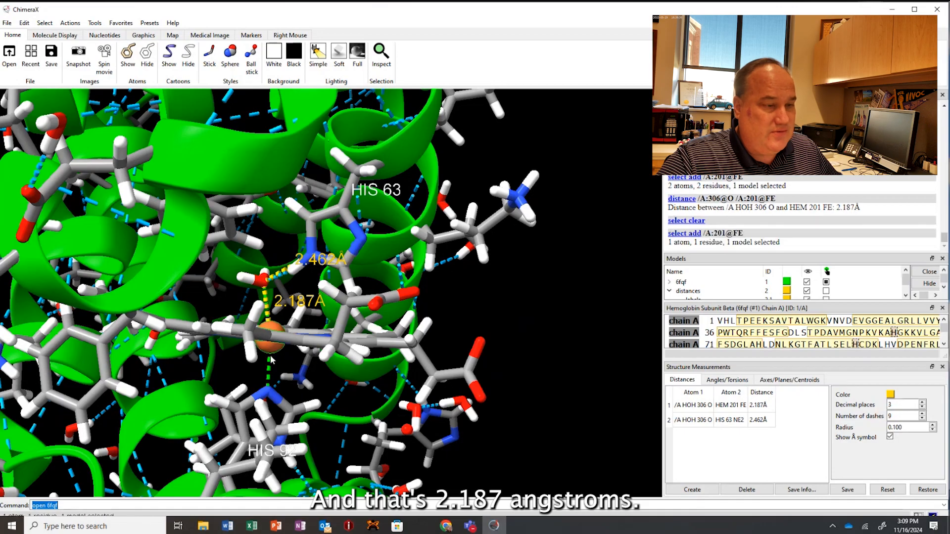
left_click(269, 394, "ctrl+shift")
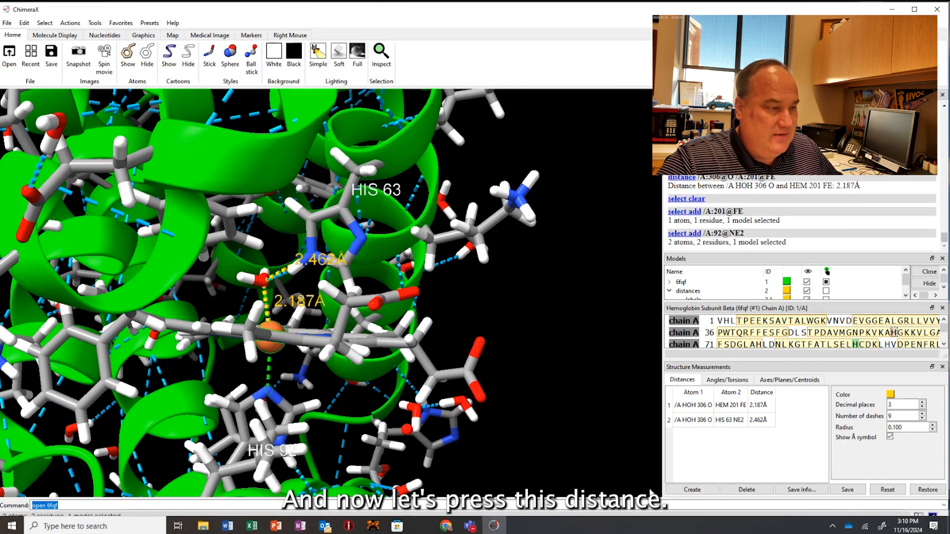
left_click(689, 489)
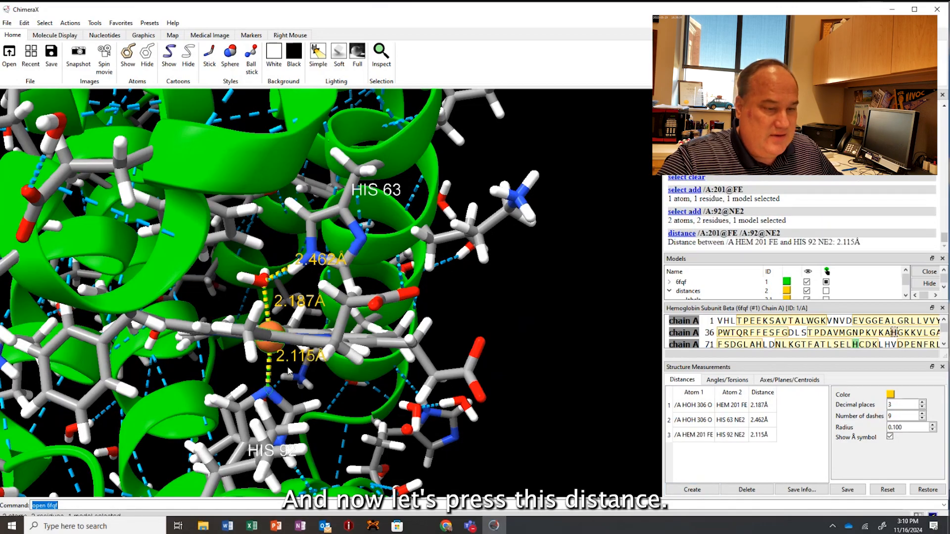
mouse_move(295, 374)
left_mouse_down()
mouse_move(305, 381)
mouse_move(301, 372)
left_mouse_up()
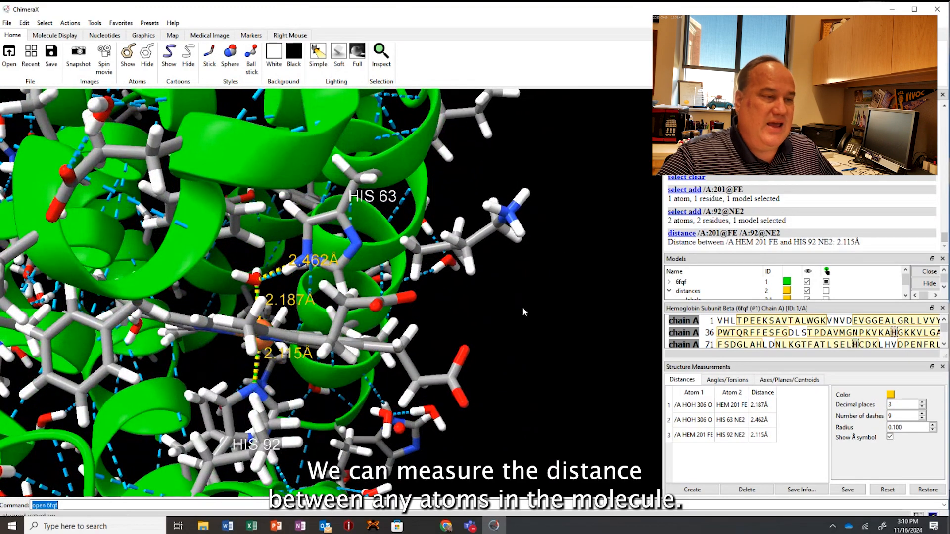
left_click(522, 307, "ctrl")
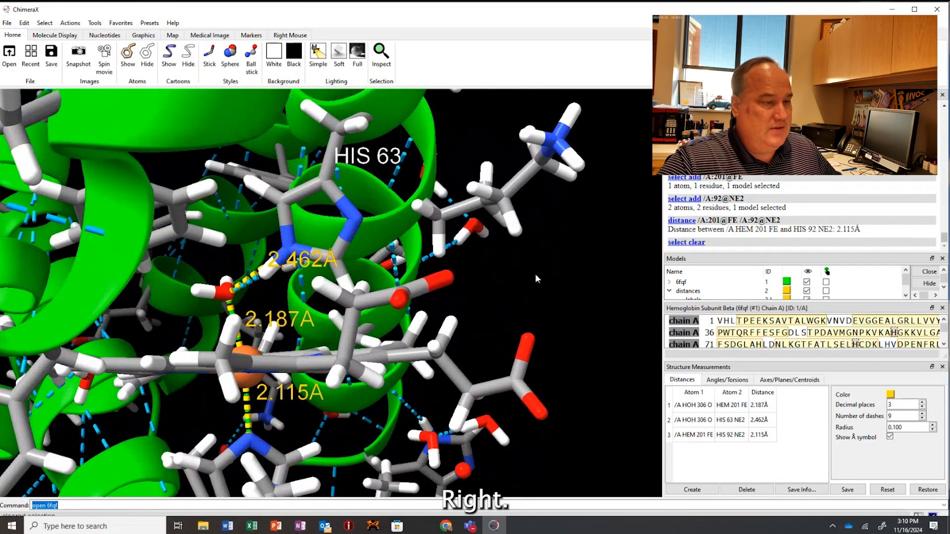
Examine the whole protein chain from different angles and zoom levels to judge how readable the heme measurements would be in a picture.
scroll(536, 275, "down", 4)
left_click_drag(543, 253, 512, 256)
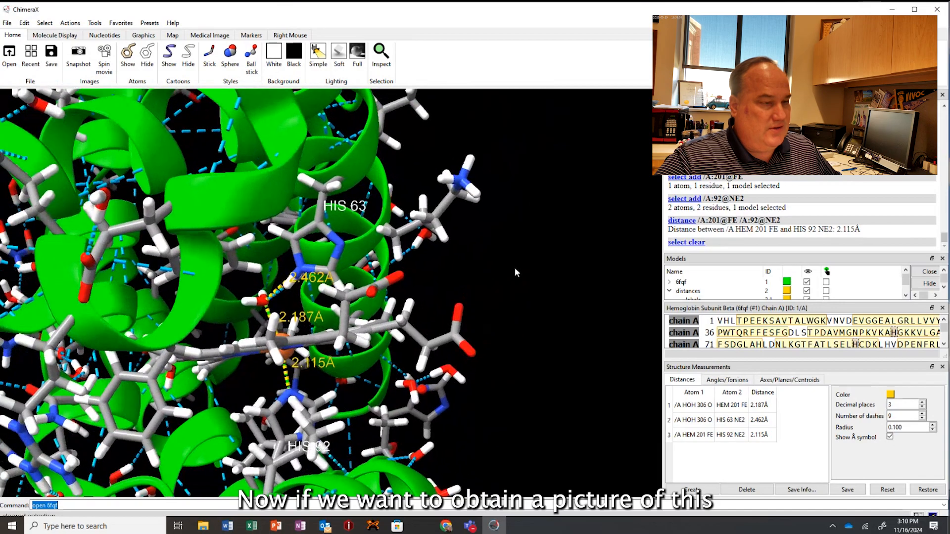
scroll(384, 300, "down", 5)
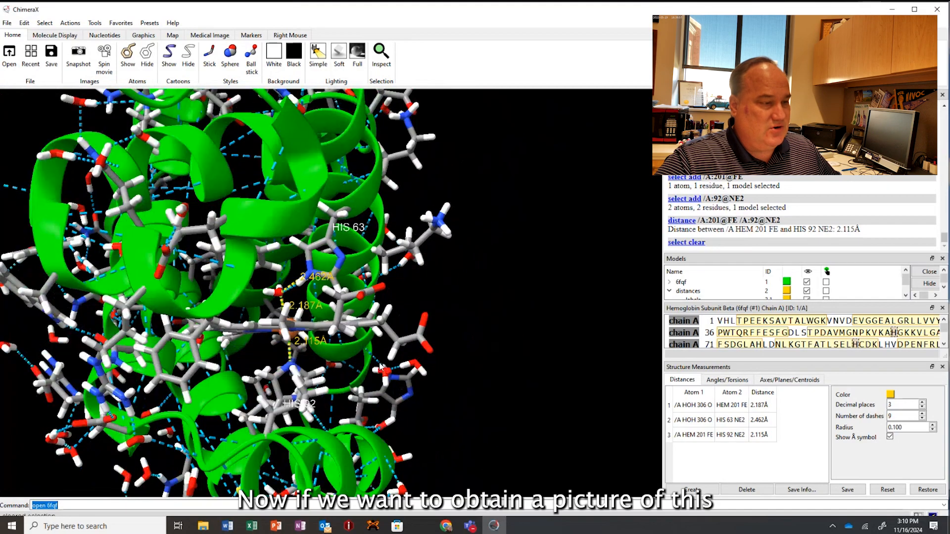
mouse_move(318, 295)
left_mouse_down()
mouse_move(361, 296)
mouse_move(317, 293)
mouse_move(344, 292)
mouse_move(319, 287)
mouse_move(331, 295)
left_mouse_up()
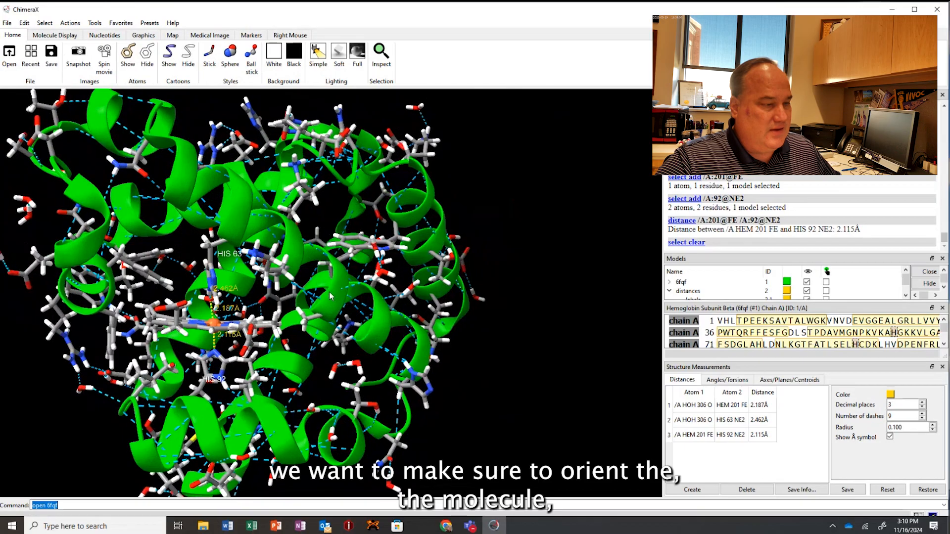
middle_click_drag(334, 295, 482, 309)
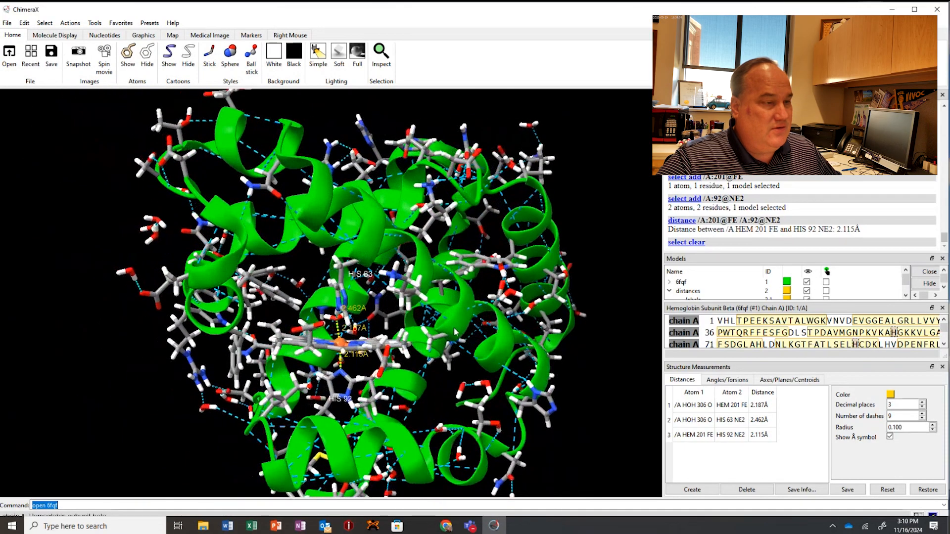
mouse_move(454, 328)
left_mouse_down()
mouse_move(427, 349)
mouse_move(452, 337)
mouse_move(442, 338)
left_mouse_up()
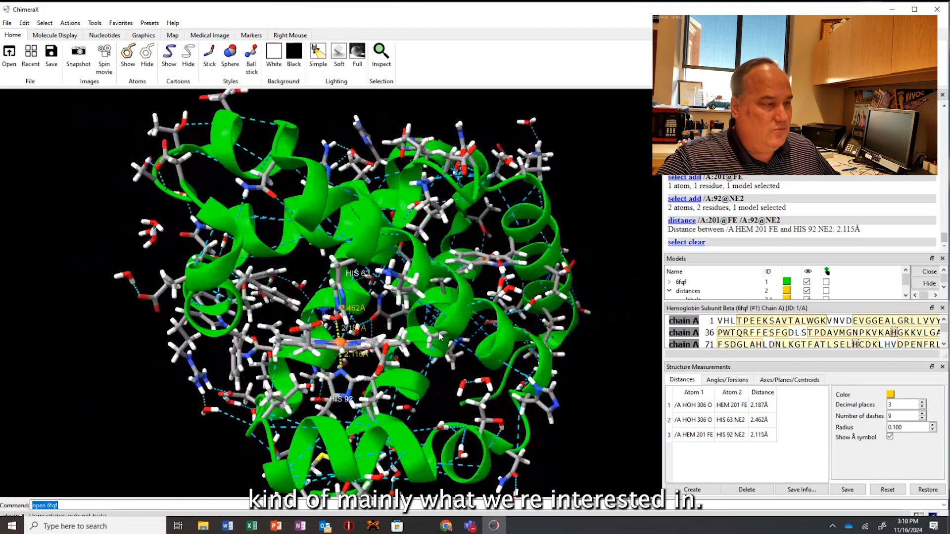
scroll(441, 337, "up", 3)
scroll(442, 338, "down", 5)
scroll(442, 336, "down", 5)
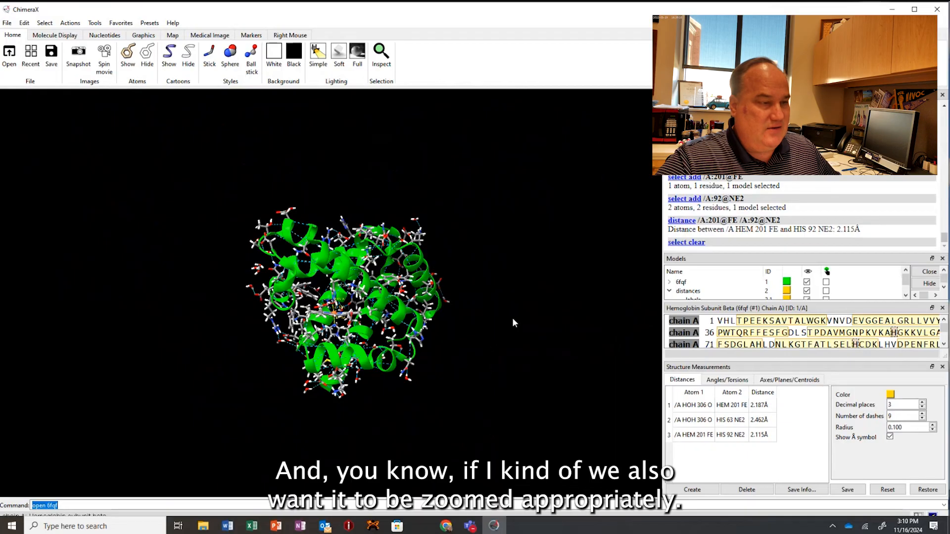
mouse_move(476, 324)
left_mouse_down()
mouse_move(456, 328)
mouse_move(466, 331)
left_mouse_up()
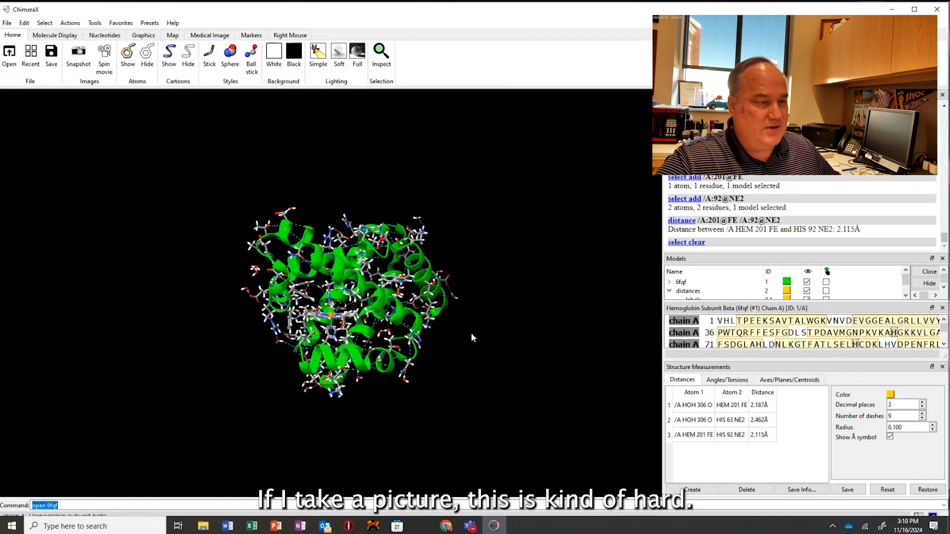
Frame a close-up of the heme with HIS 63, HIS 92 and the three distance measurements unobstructed.
scroll(471, 333, "up", 3)
scroll(471, 334, "up", 4)
right_click_drag(350, 352, 375, 279)
scroll(375, 280, "up", 6)
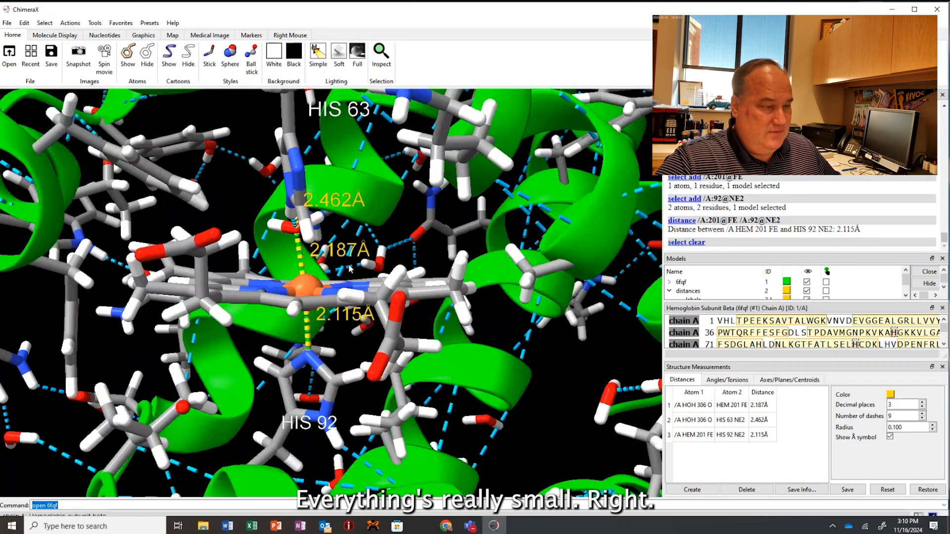
scroll(364, 272, "up", 5)
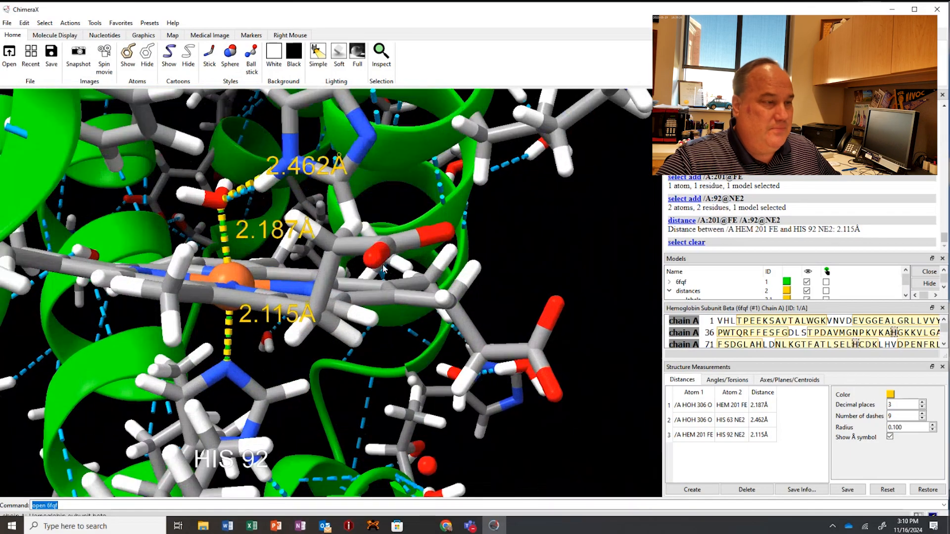
right_click_drag(307, 242, 362, 302)
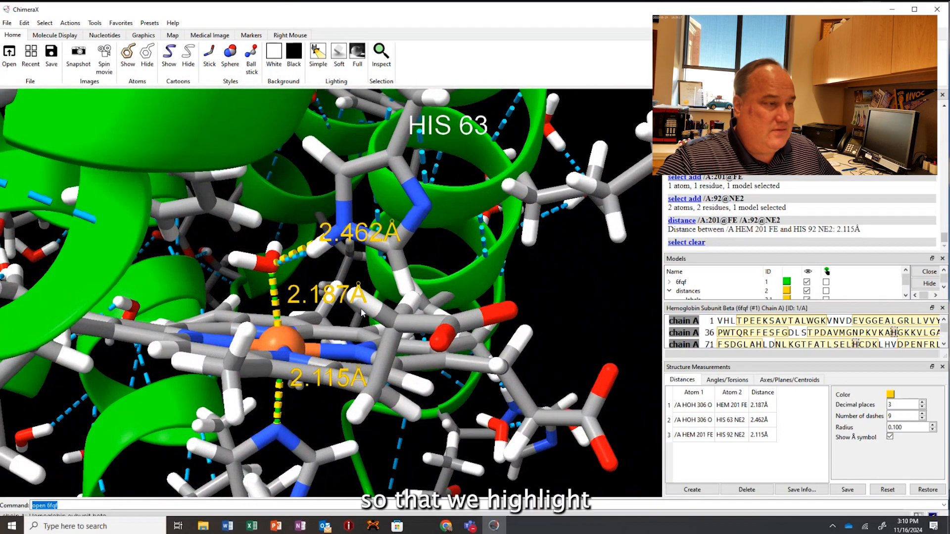
left_click_drag(363, 302, 337, 239)
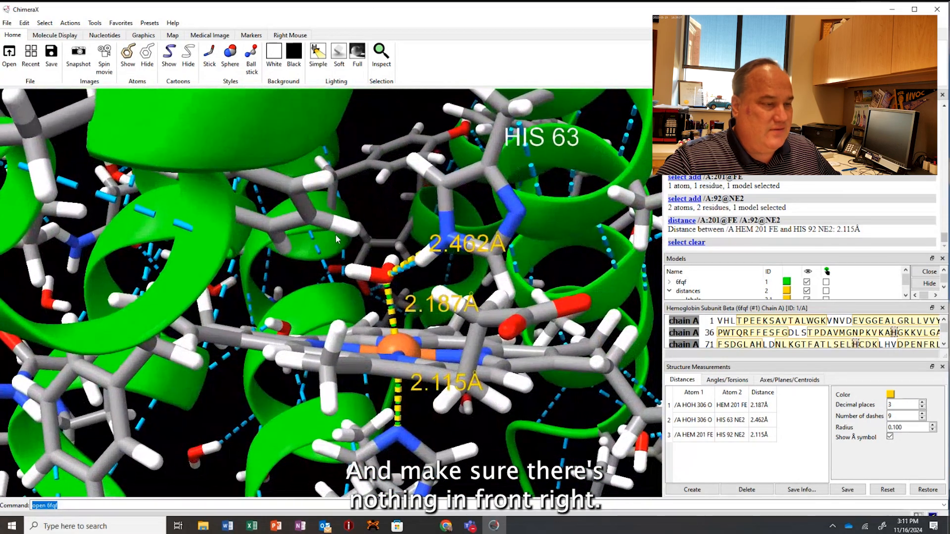
left_click_drag(355, 326, 434, 299)
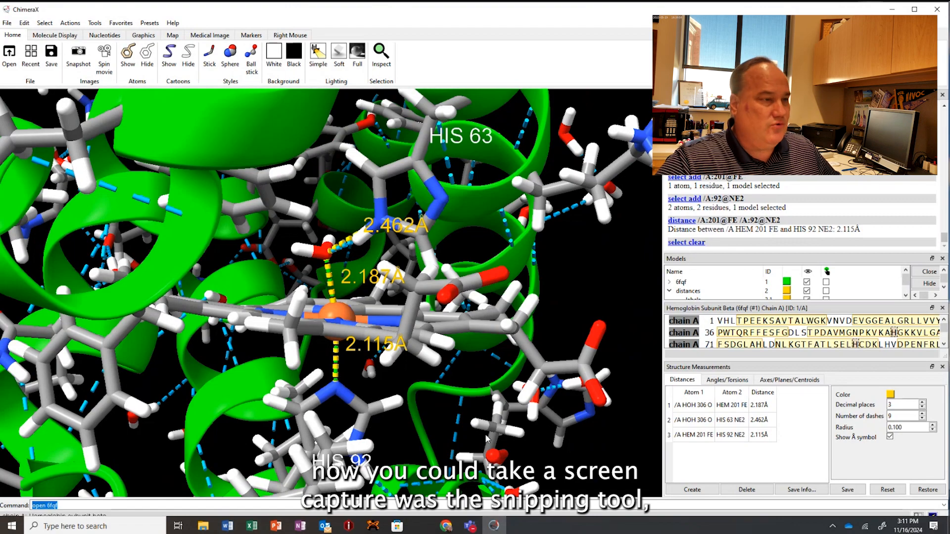
Save the framed heme view to the desktop as a PNG image named hemoglobin_his_)heme, keeping the 1341 x 826 size.
left_click(51, 53)
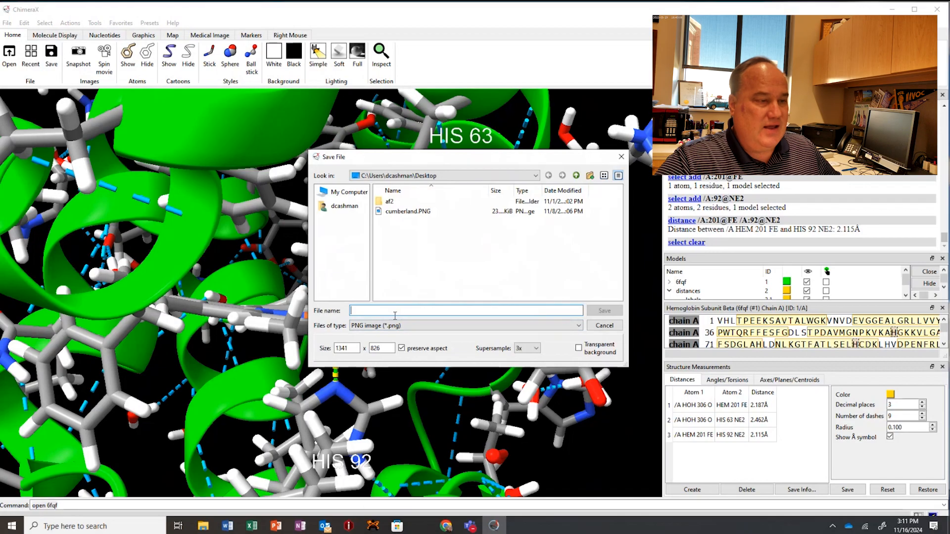
type("h")
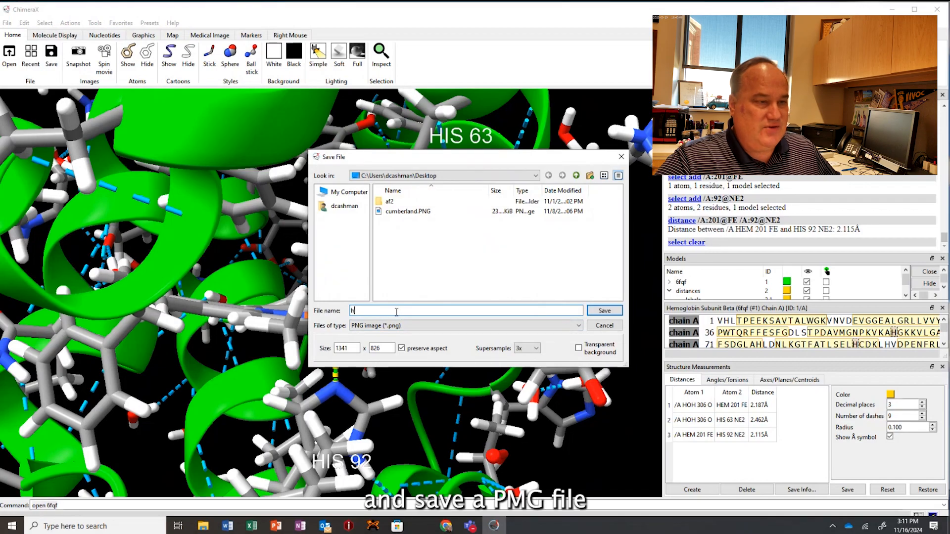
type("emopglo")
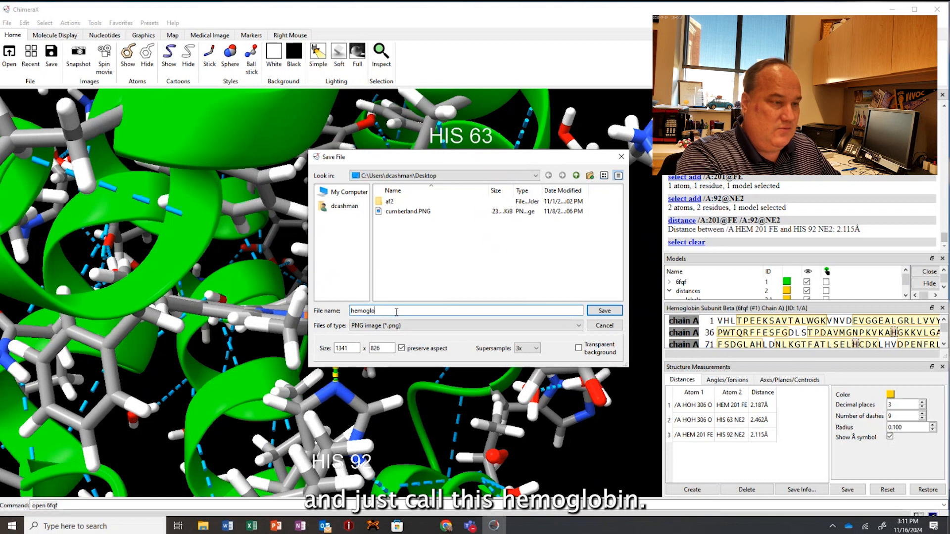
type("pvin")
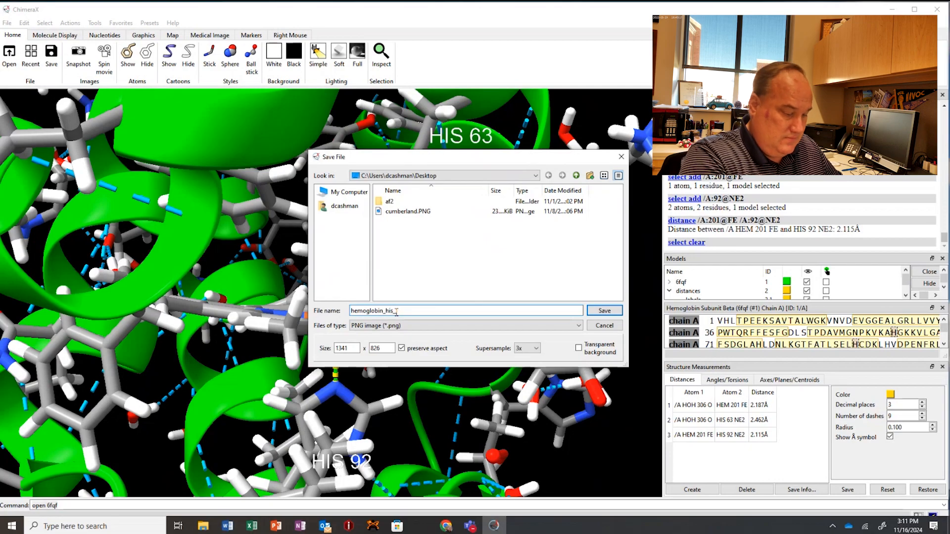
type("_his_heme")
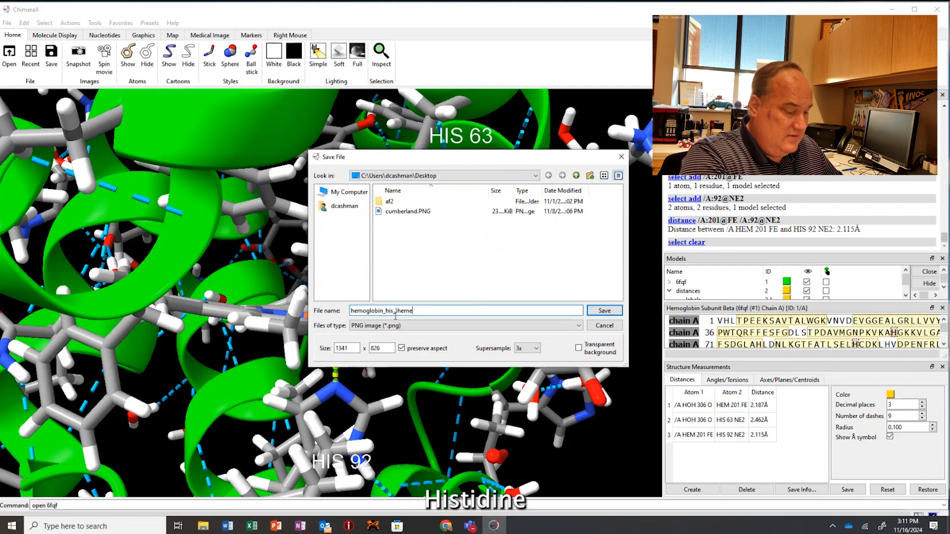
left_click(606, 311)
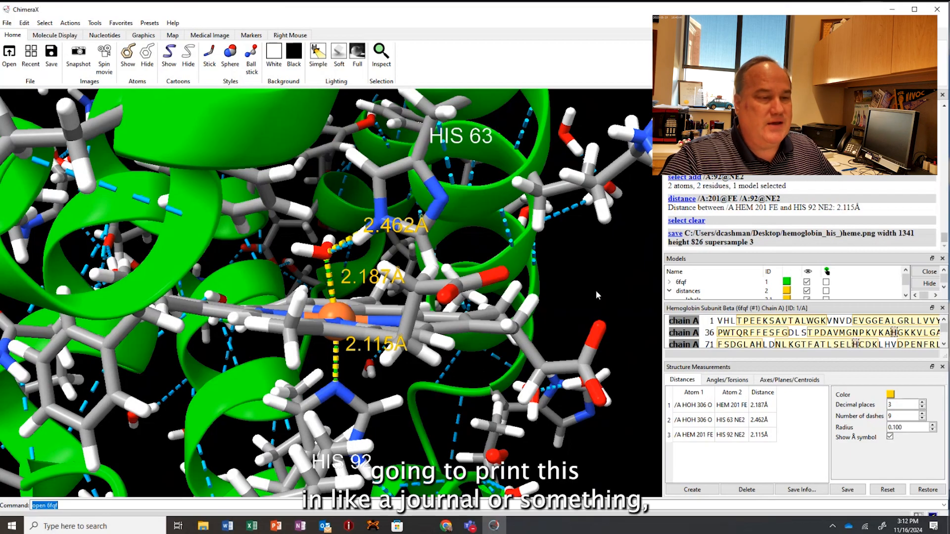
Use the full color options to change only the background to white.
left_click(68, 25)
mouse_move(74, 68)
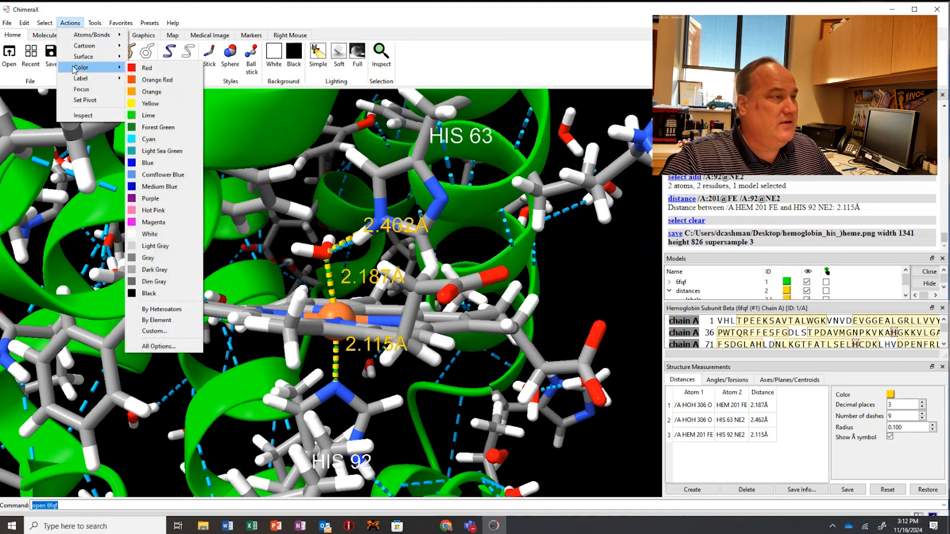
left_click(158, 346)
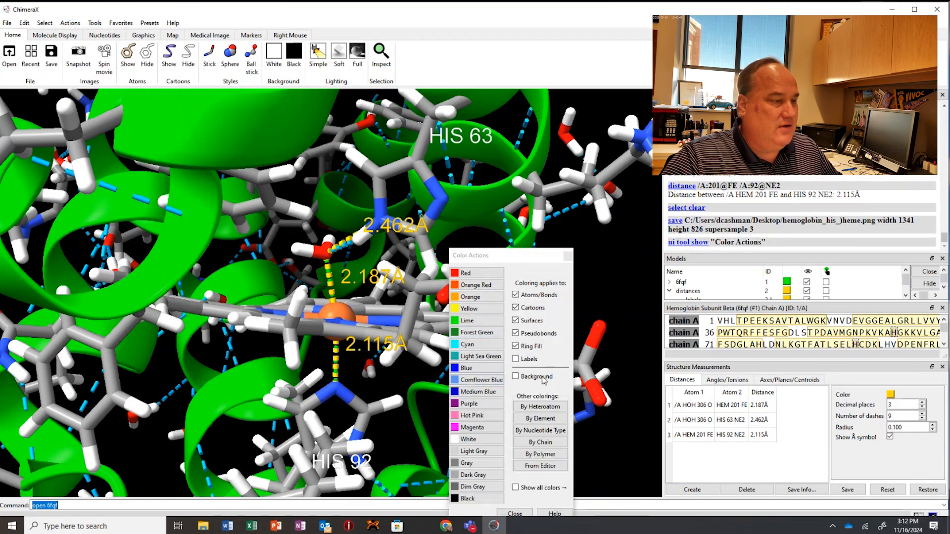
left_click(515, 377)
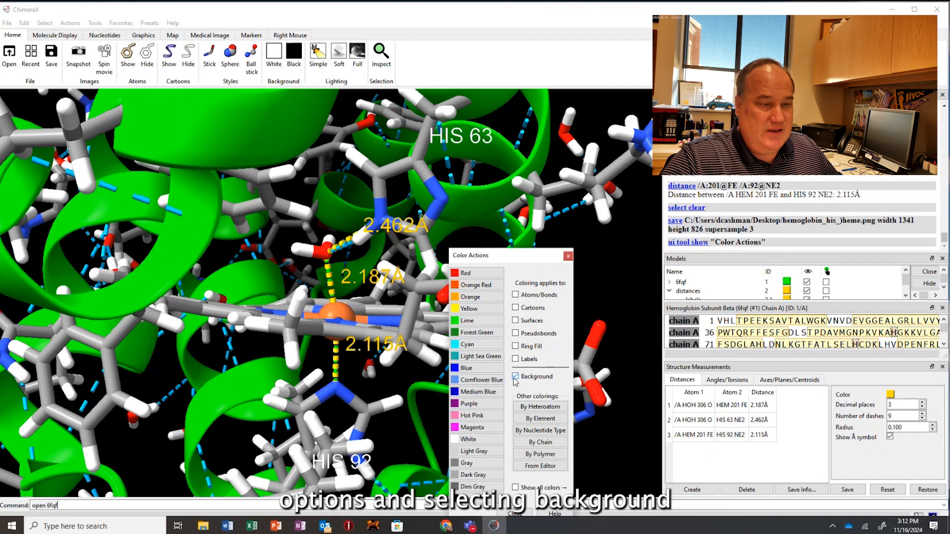
left_click(458, 440)
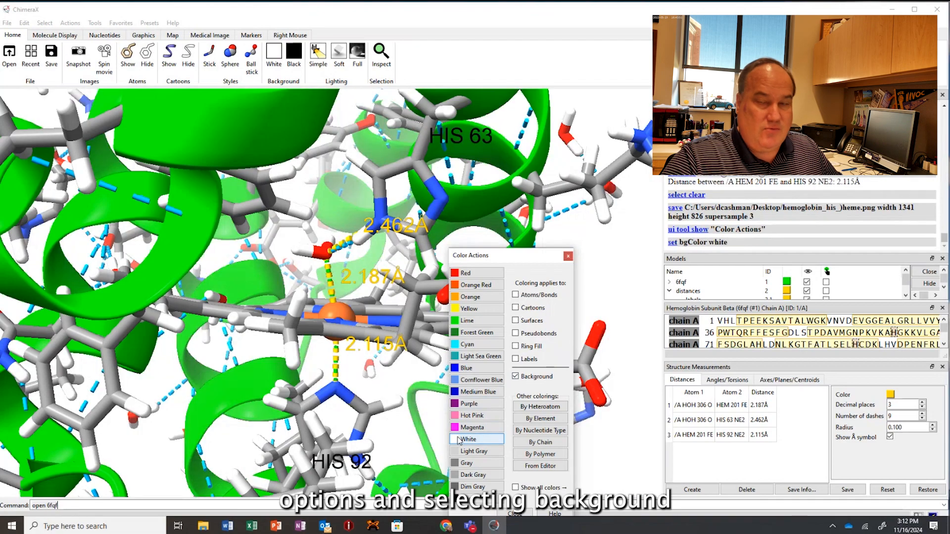
left_click(568, 256)
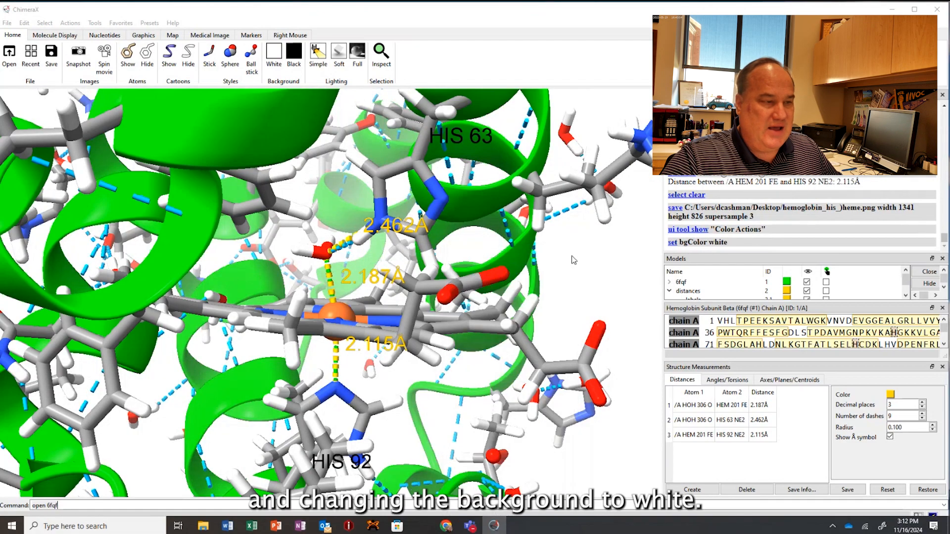
Save the white-background view to the desktop as hemoglobin_his_heme.png, correcting the stray parenthesis in the earlier file's name.
left_click(52, 52)
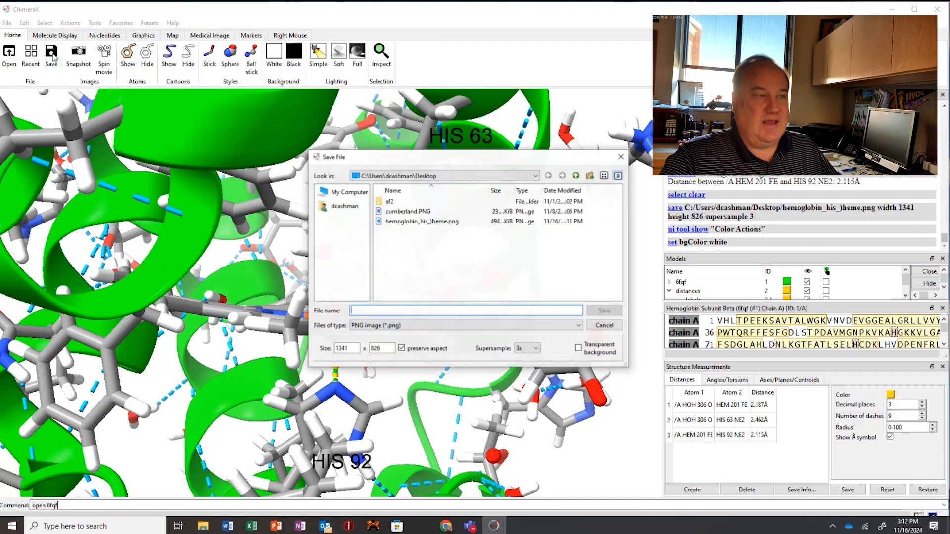
left_click(428, 223)
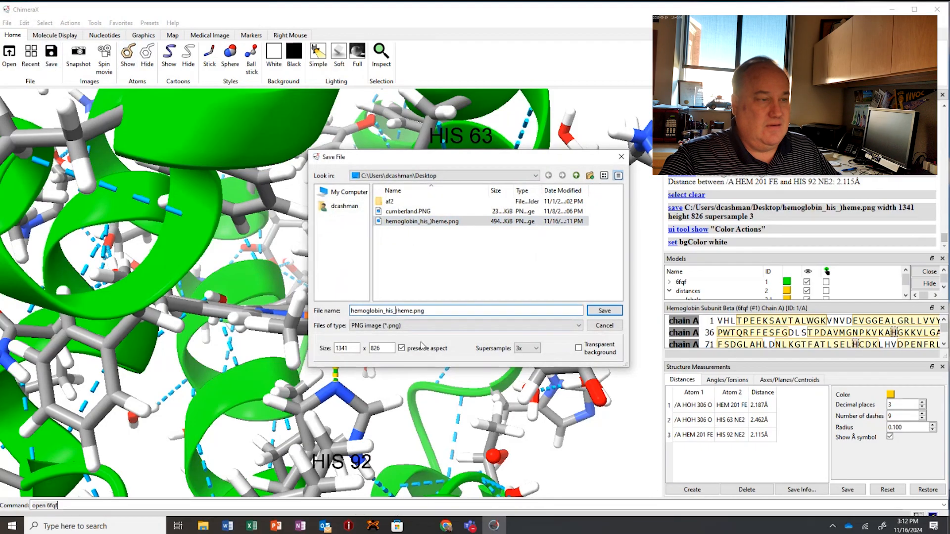
key("BackSpace")
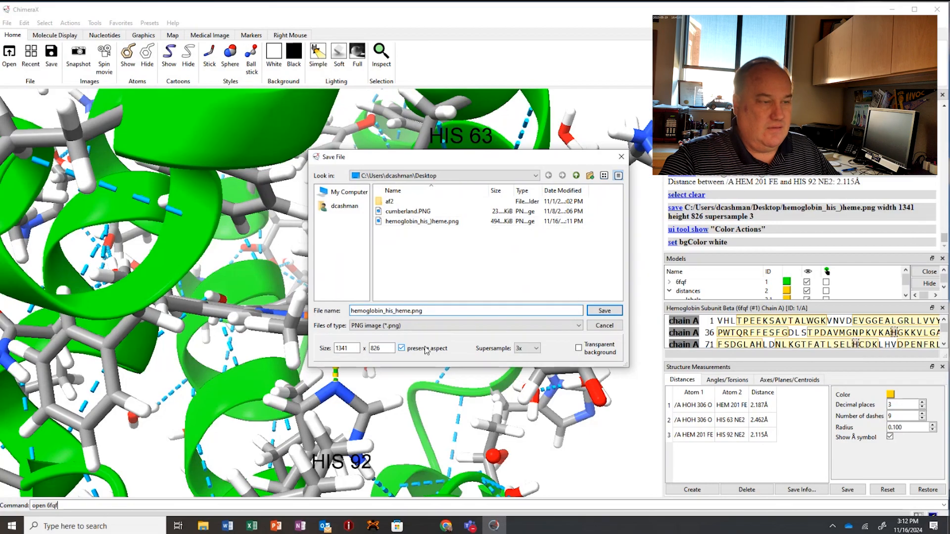
left_click(607, 312)
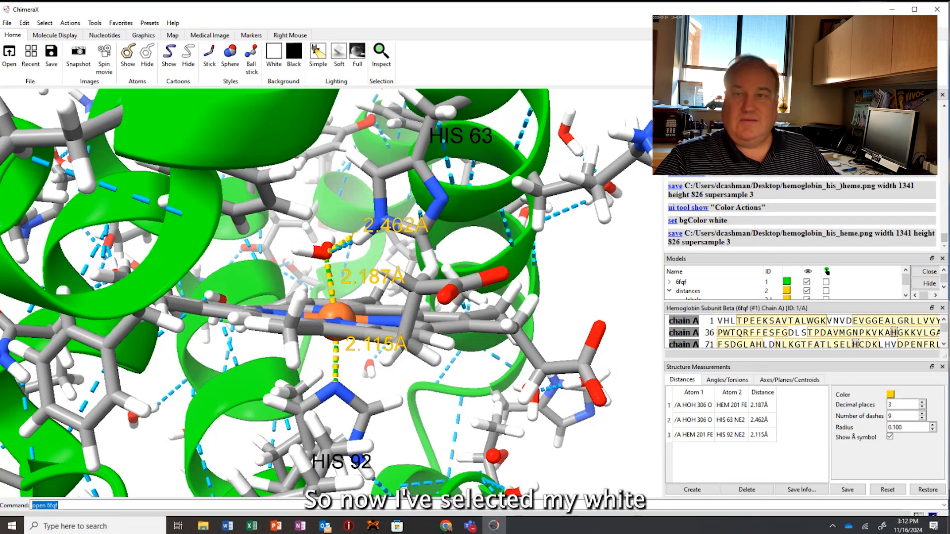
Check the saved hemoglobin_his_heme.png picture from the desktop in the image viewer and close it.
left_click(893, 10)
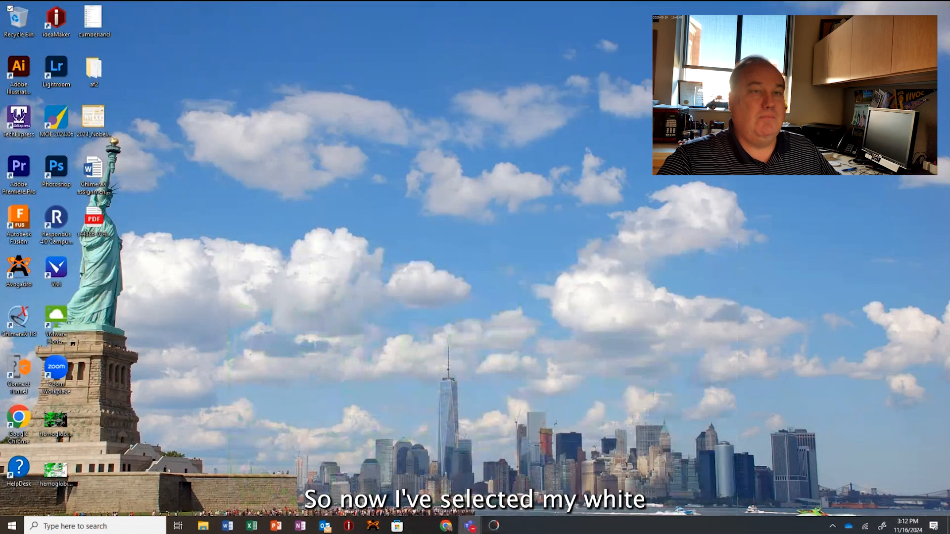
double_click(55, 468)
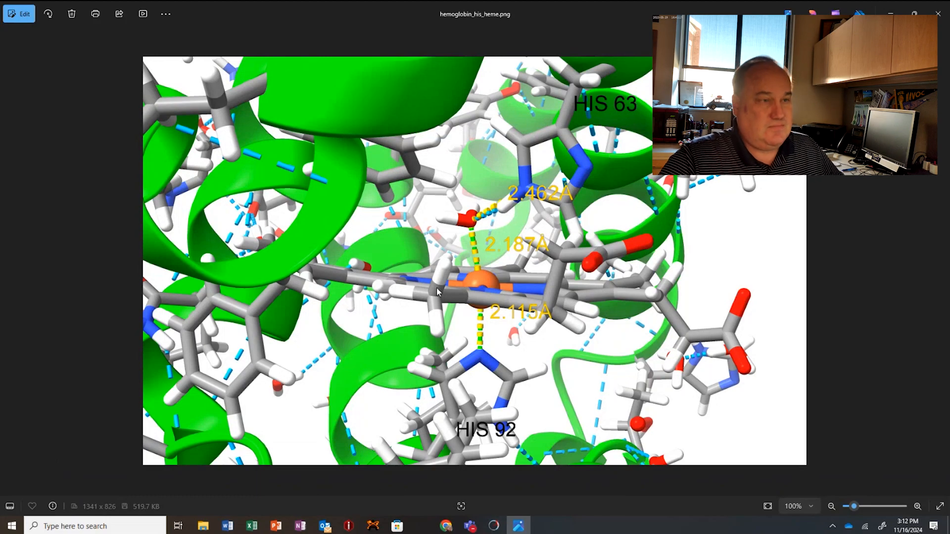
left_click(938, 15)
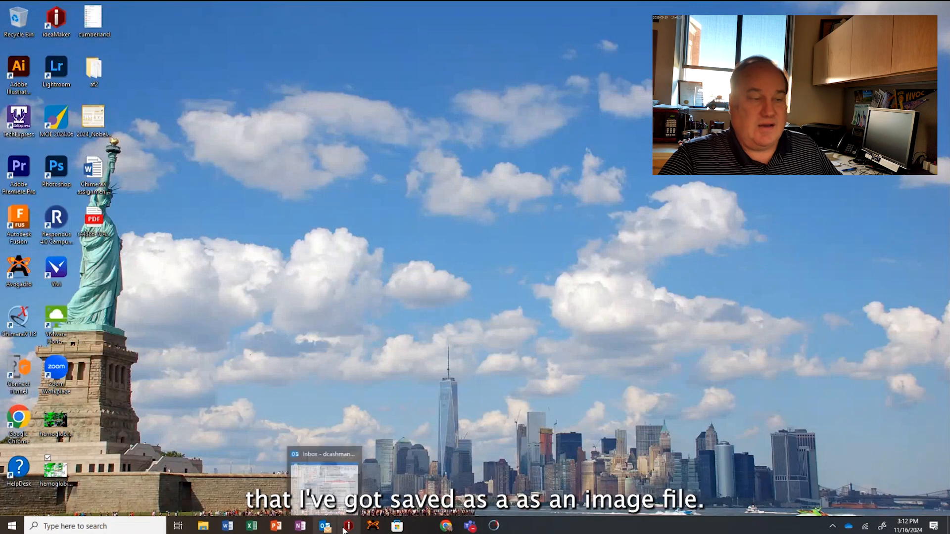
Switch to the Chrome page with the assignment instructions and read the steps on saving images and selecting an alpha helix segment.
mouse_move(447, 528)
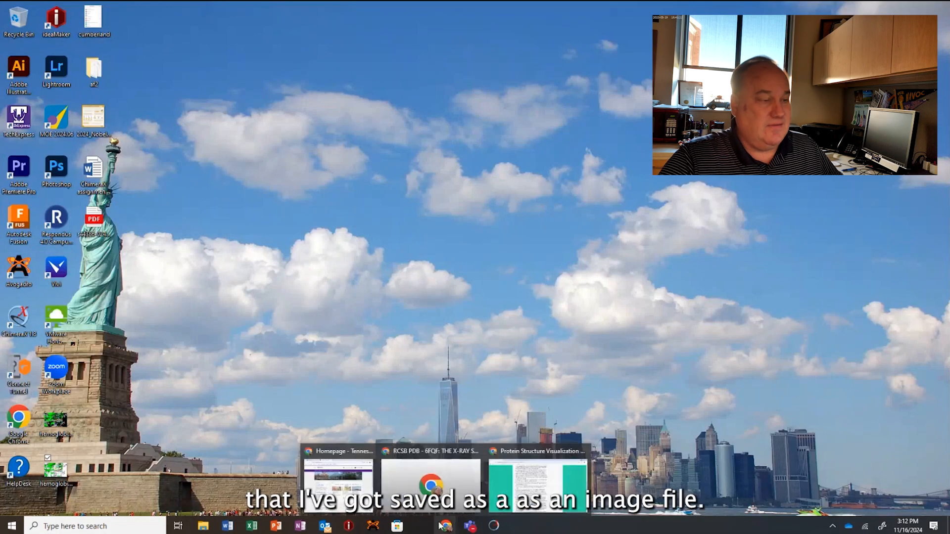
left_click(549, 477)
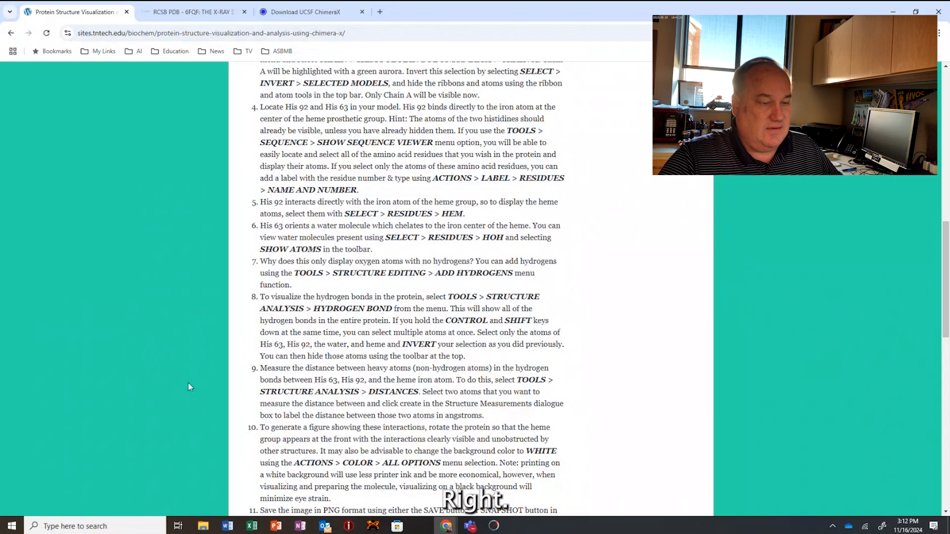
scroll(192, 372, "up", 3)
scroll(189, 378, "down", 1)
scroll(189, 378, "down", 3)
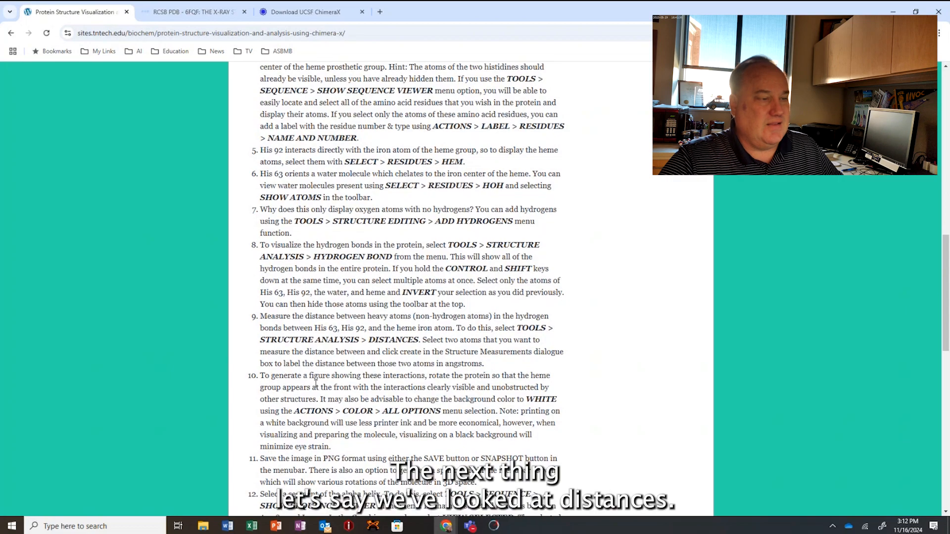
scroll(326, 361, "down", 3)
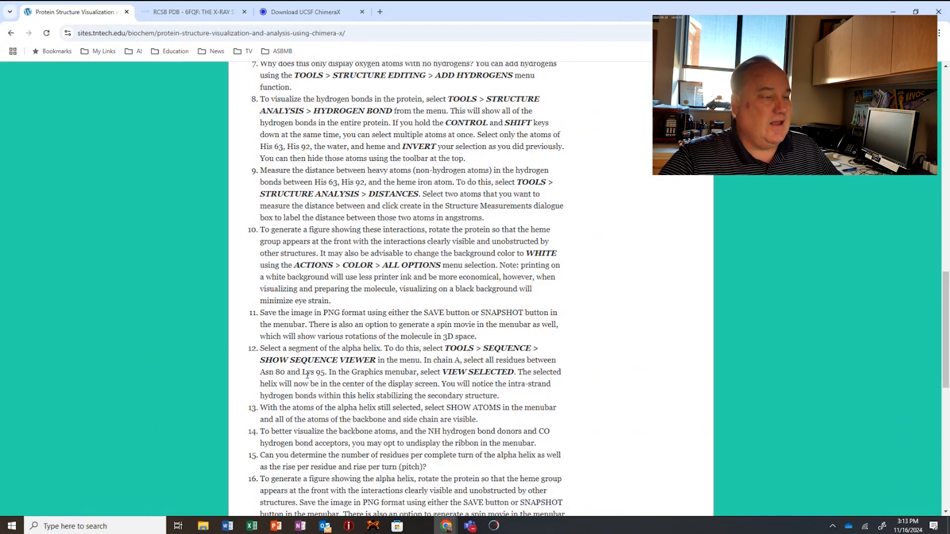
Return to ChimeraX and use the full color options to set only the background to black.
left_click(894, 11)
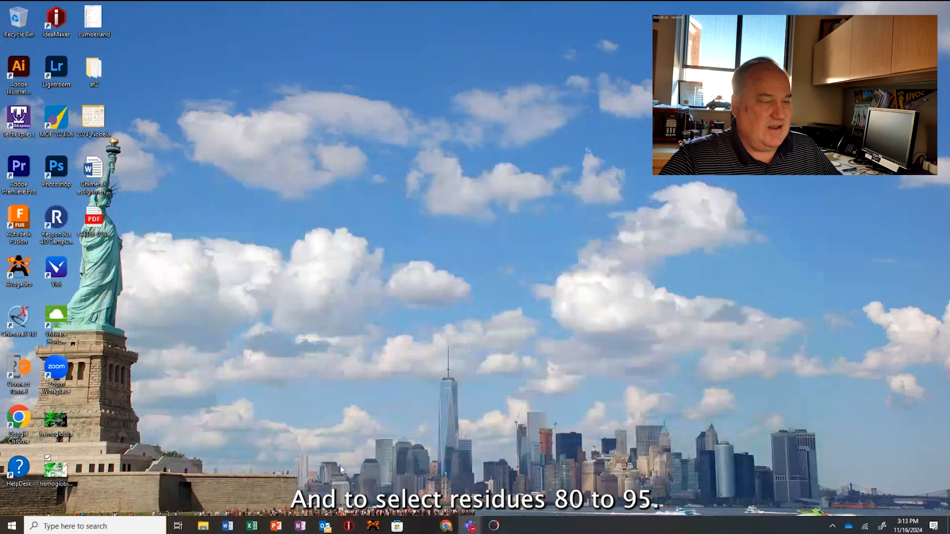
left_click(493, 526)
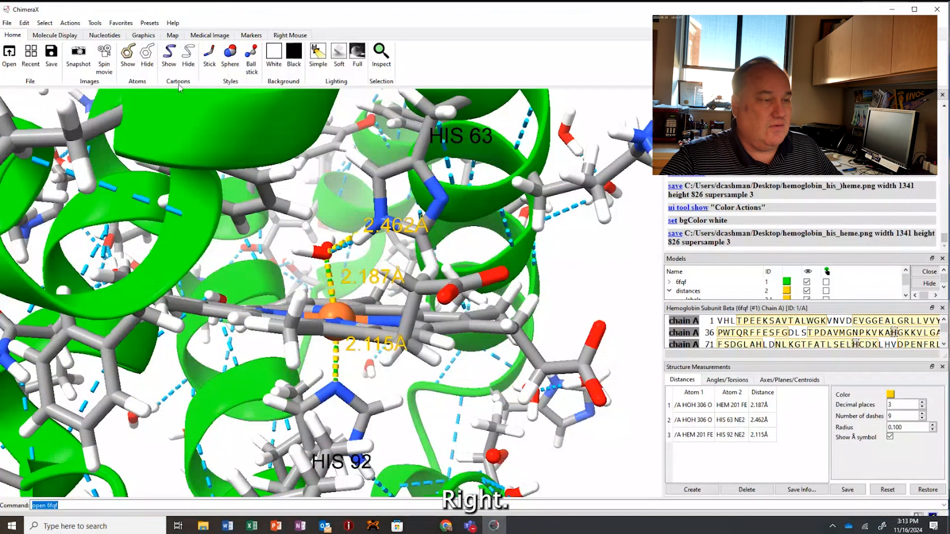
scroll(219, 127, "down", 6)
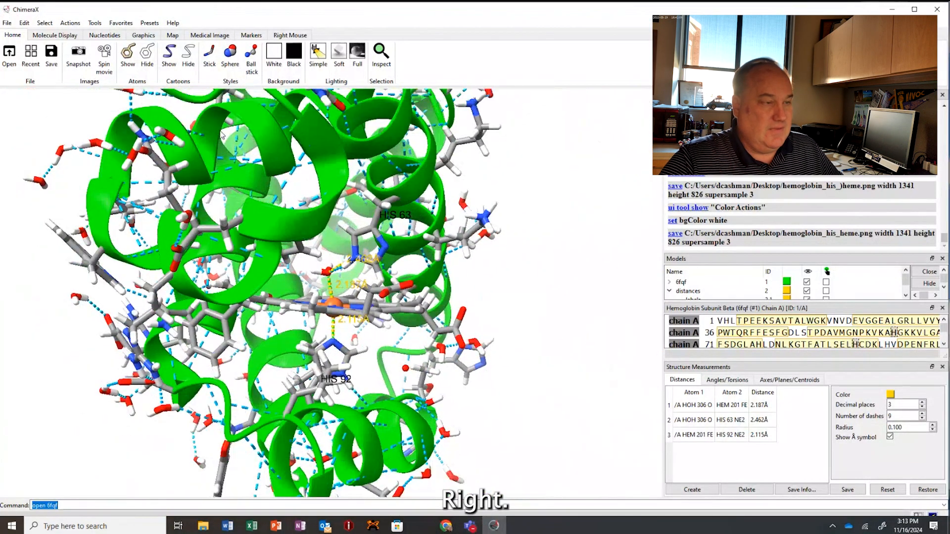
scroll(221, 132, "down", 2)
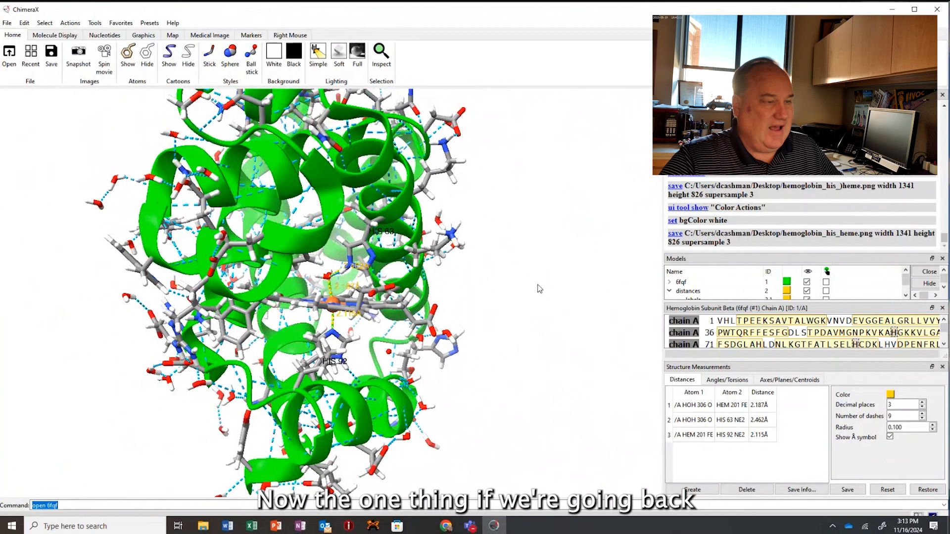
scroll(499, 187, "up", 2)
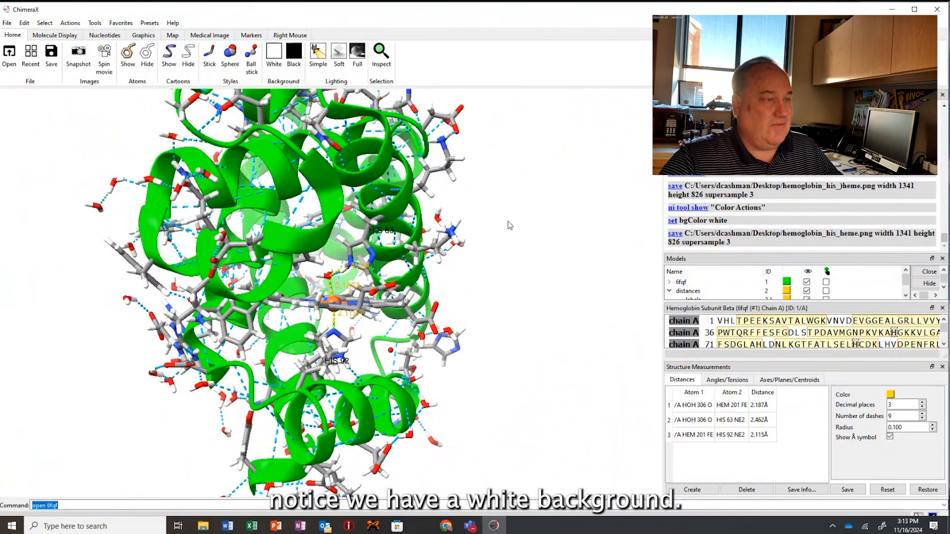
left_click_drag(510, 225, 291, 130)
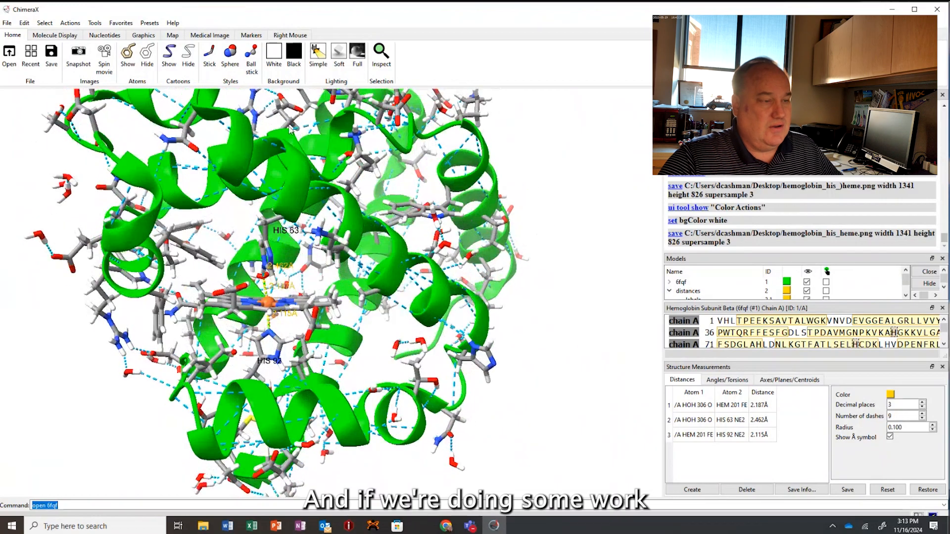
left_click(70, 22)
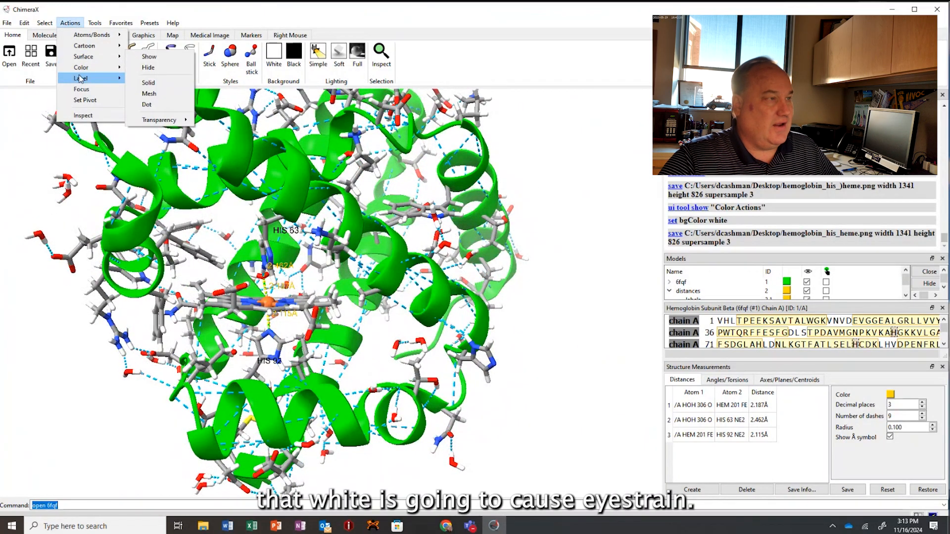
mouse_move(101, 69)
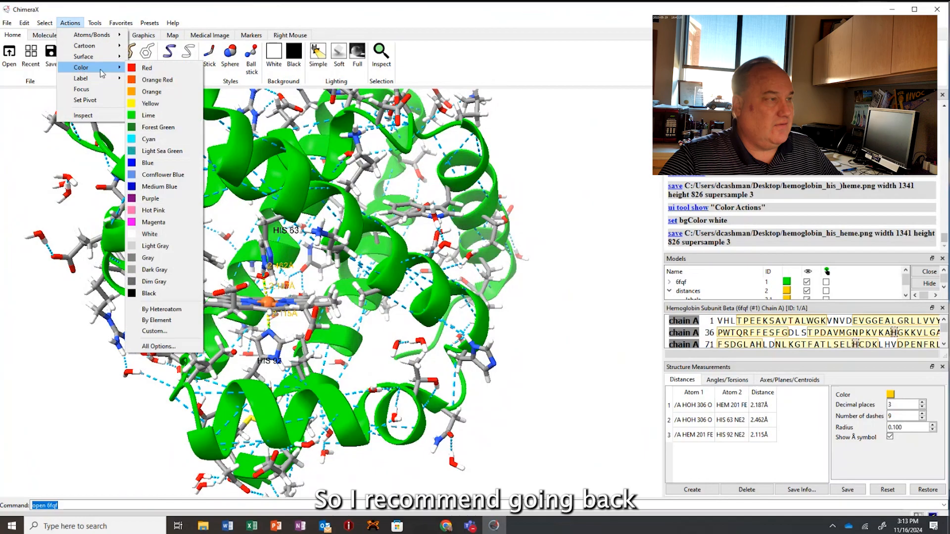
left_click(159, 347)
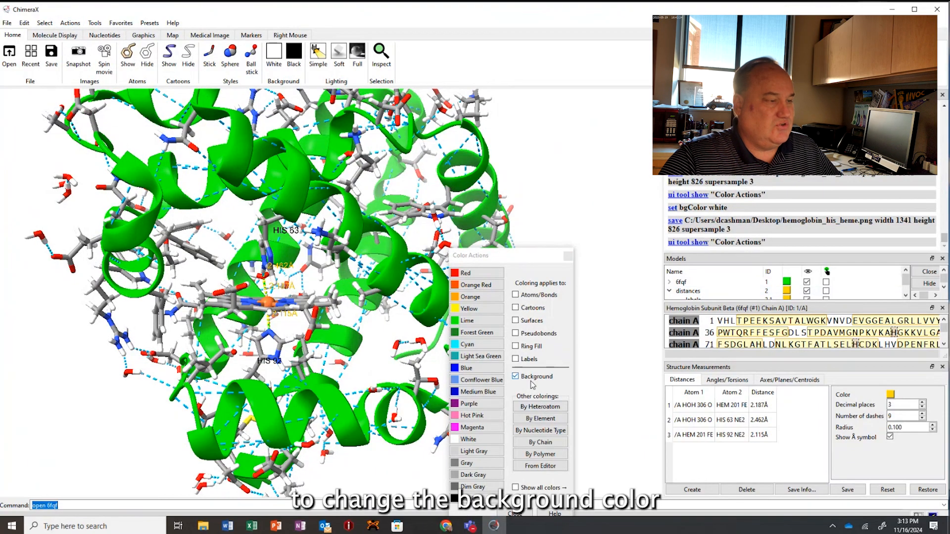
left_click(468, 499)
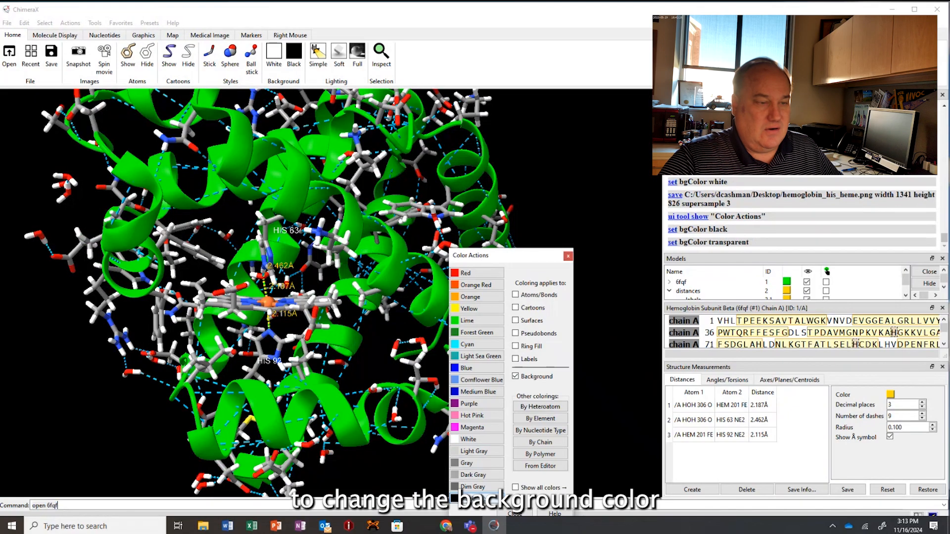
left_click(514, 513)
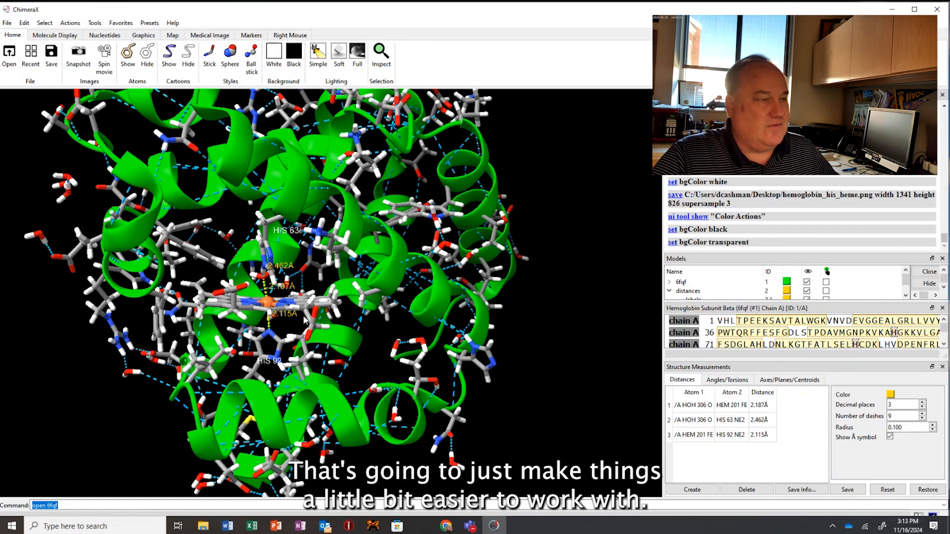
Hide all atoms so that only the cartoon ribbon of the protein chain is displayed.
left_click_drag(303, 316, 407, 316)
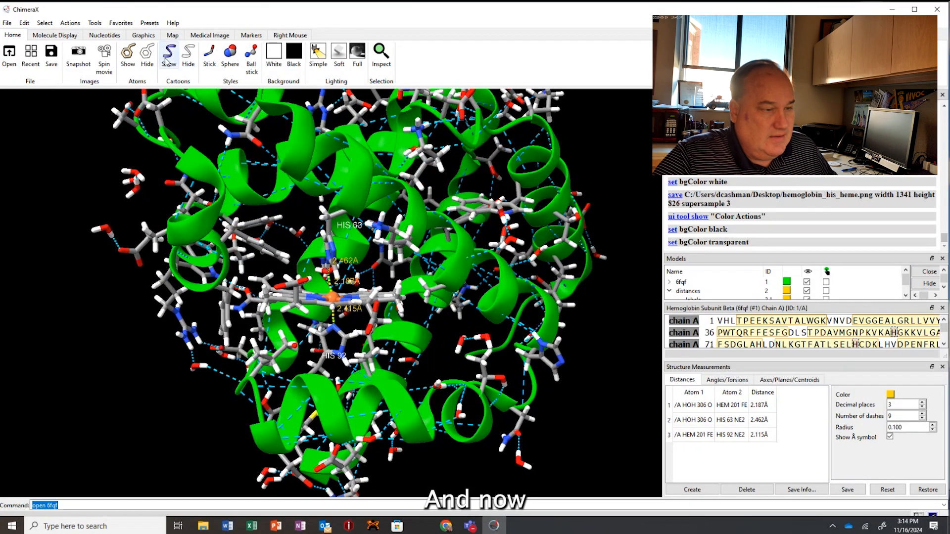
left_click(147, 54)
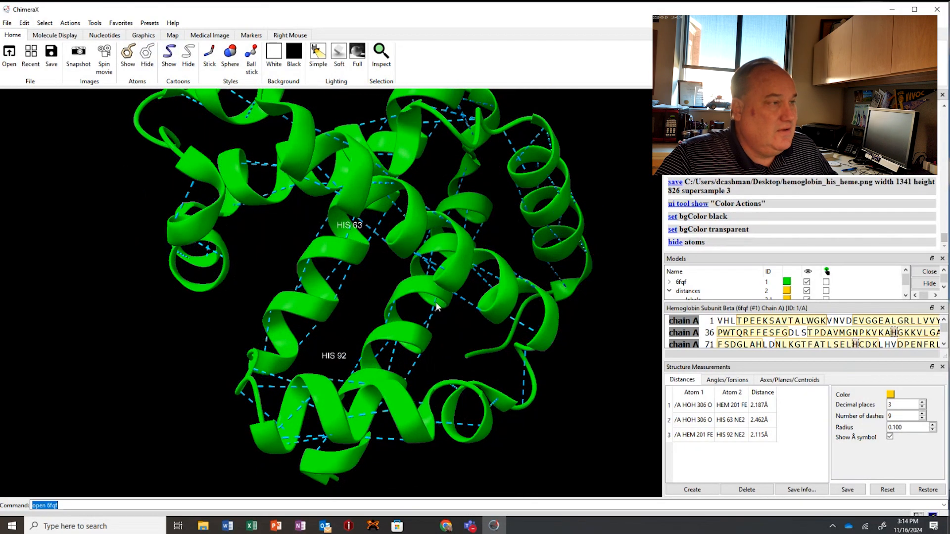
Select all HEM residues and show their atoms alongside the protein ribbon.
left_click_drag(437, 307, 415, 300)
left_click(44, 23)
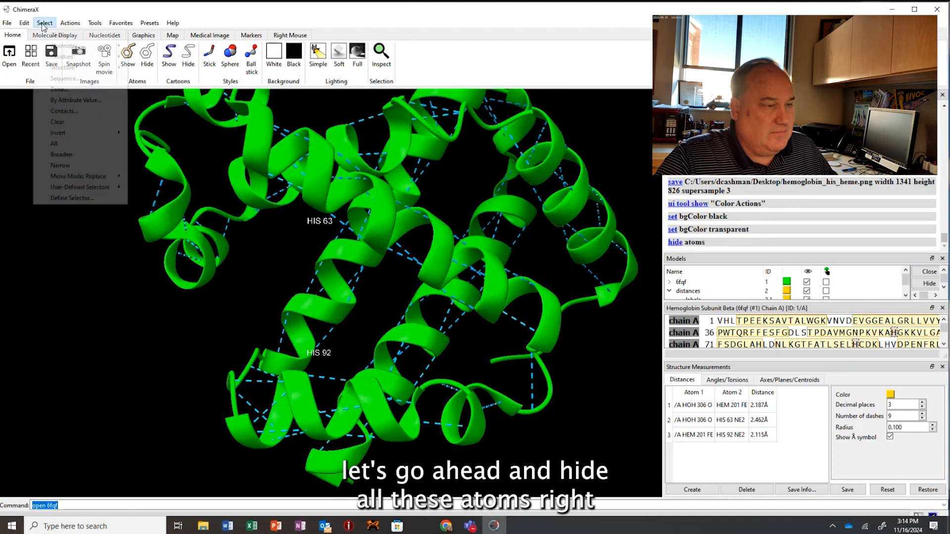
mouse_move(121, 57)
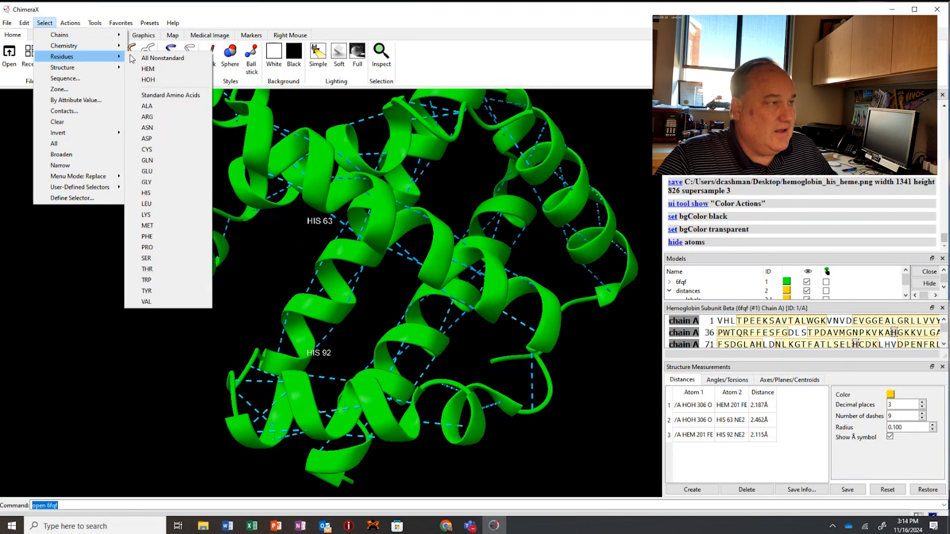
left_click(158, 69)
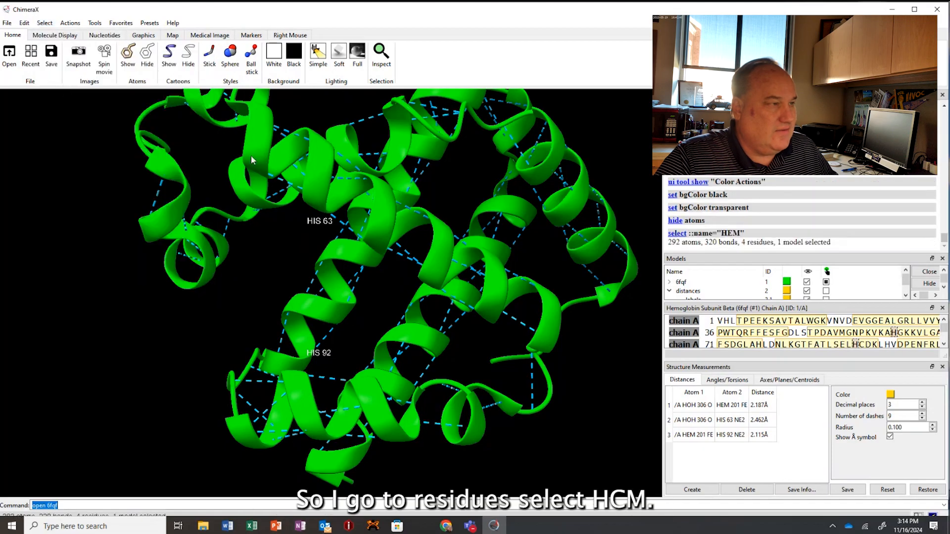
left_click(128, 63)
scroll(327, 307, "up", 3)
scroll(327, 307, "down", 5)
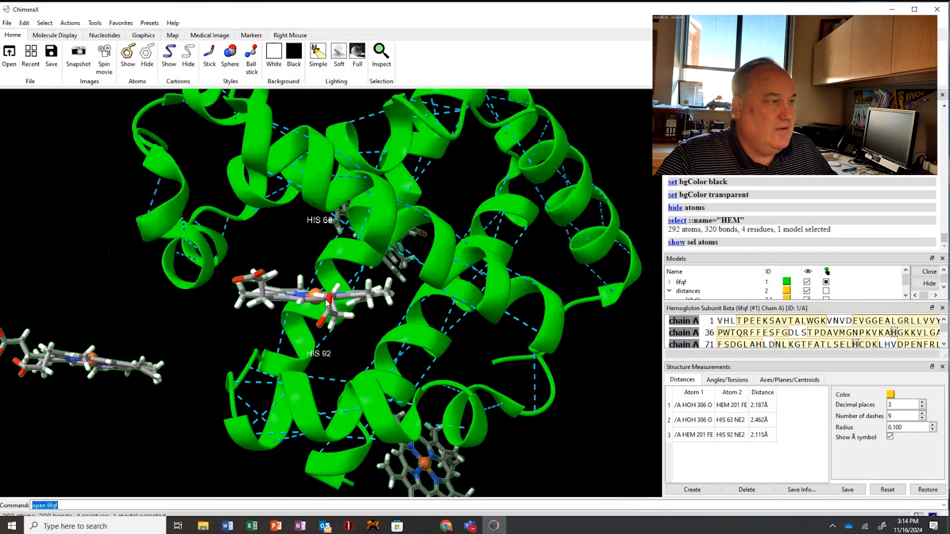
Clear the selection, then select the three heme groups lying outside the protein chain and hide their atoms.
left_click_drag(327, 304, 327, 253)
left_click(322, 275, "ctrl")
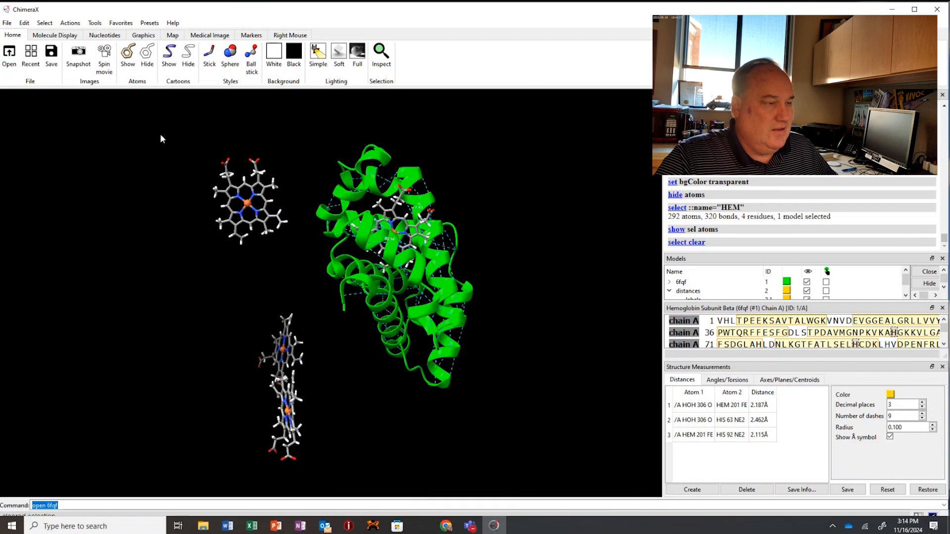
left_click_drag(153, 109, 314, 476, "ctrl")
left_click(147, 55)
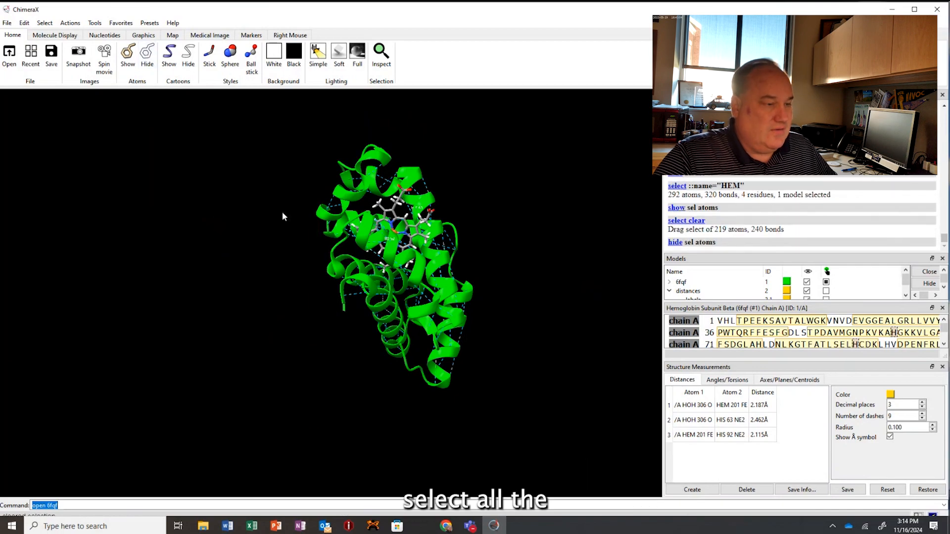
left_click_drag(490, 197, 388, 128)
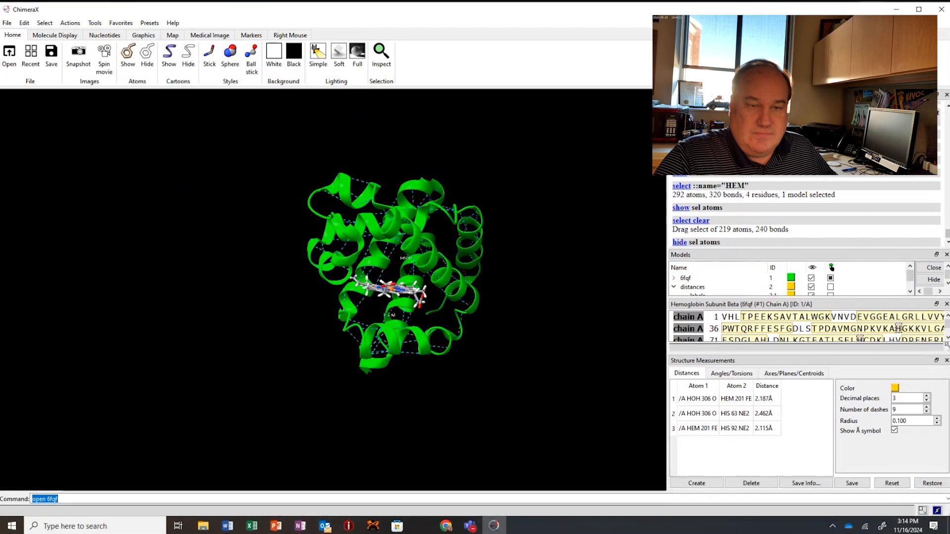
Close the structure measurements tool to give the chain A sequence viewer more room.
left_click_drag(947, 347, 944, 347)
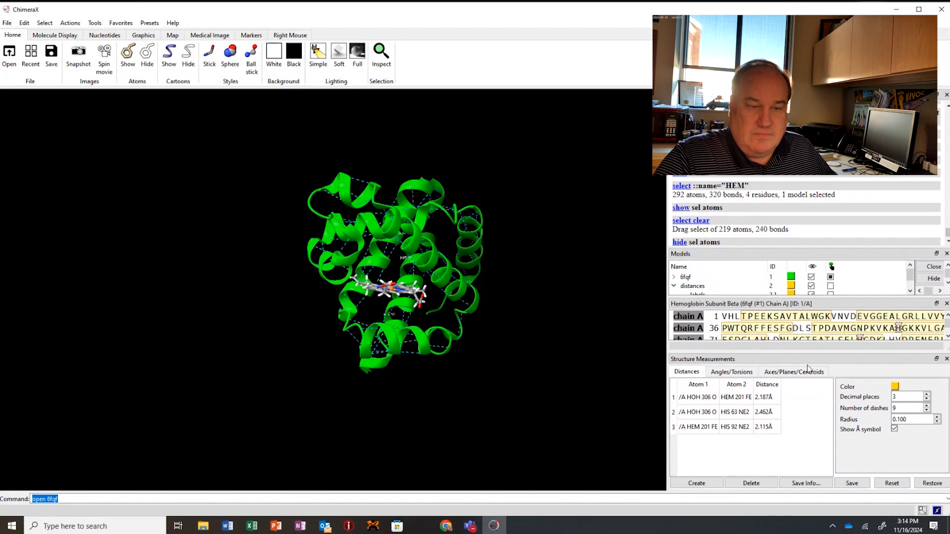
left_click(802, 318)
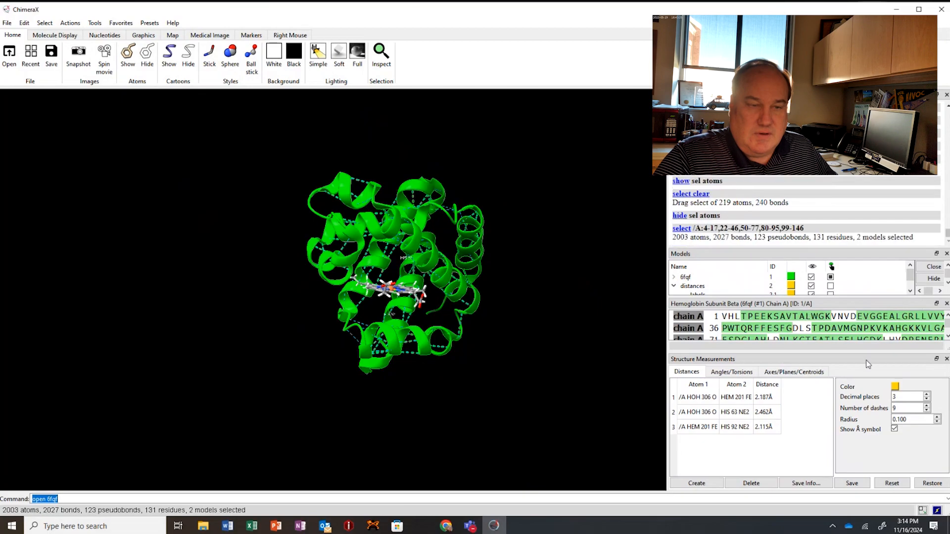
left_click(946, 360)
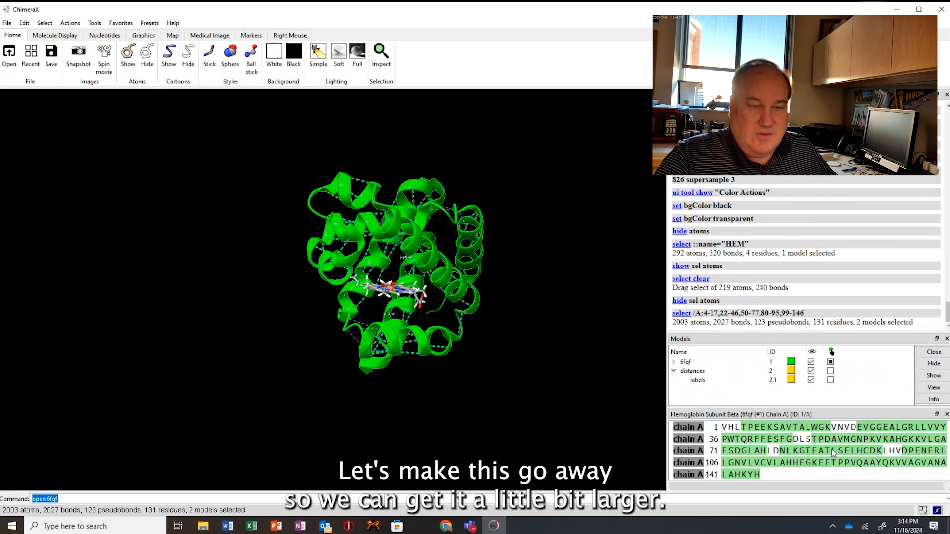
Switch to the Chrome page with the assignment instructions and highlight the residue range given for the alpha helix segment.
left_click(447, 527)
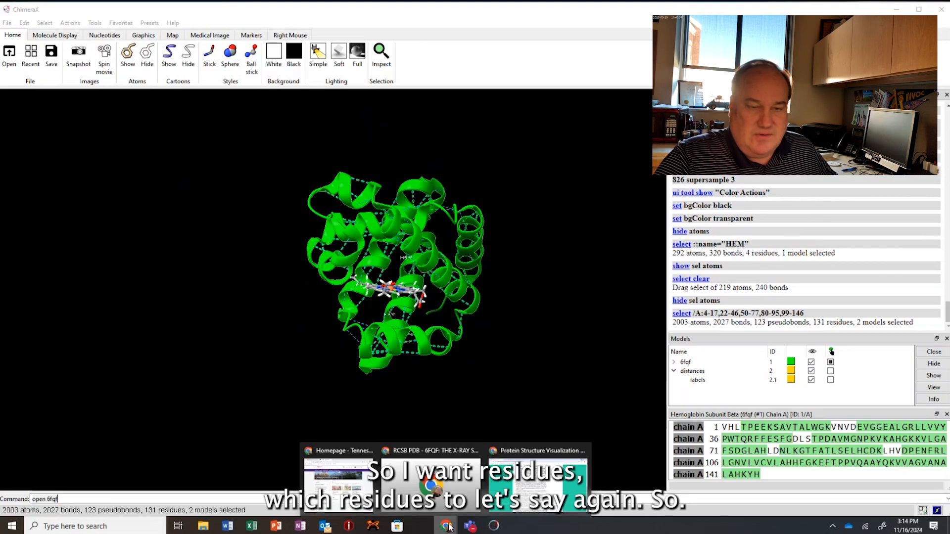
left_click(538, 475)
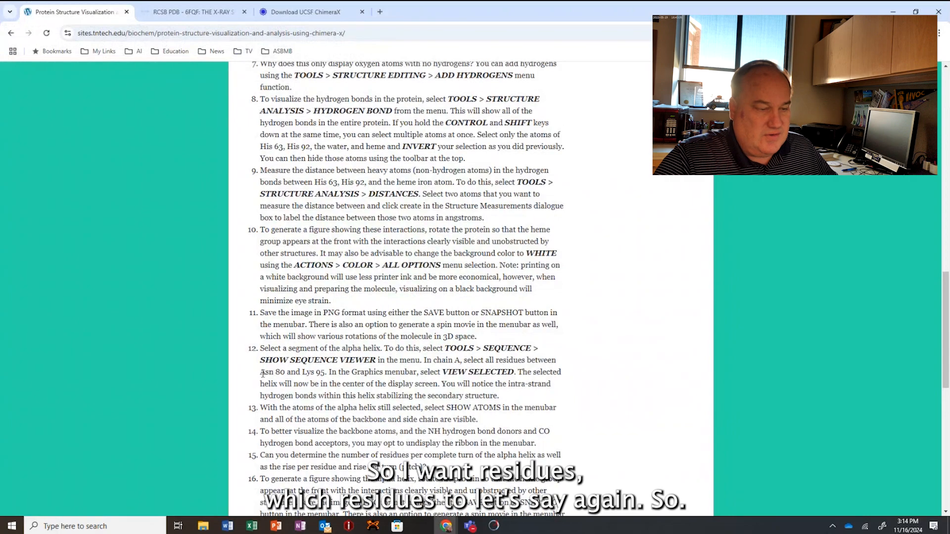
left_click_drag(261, 376, 336, 376)
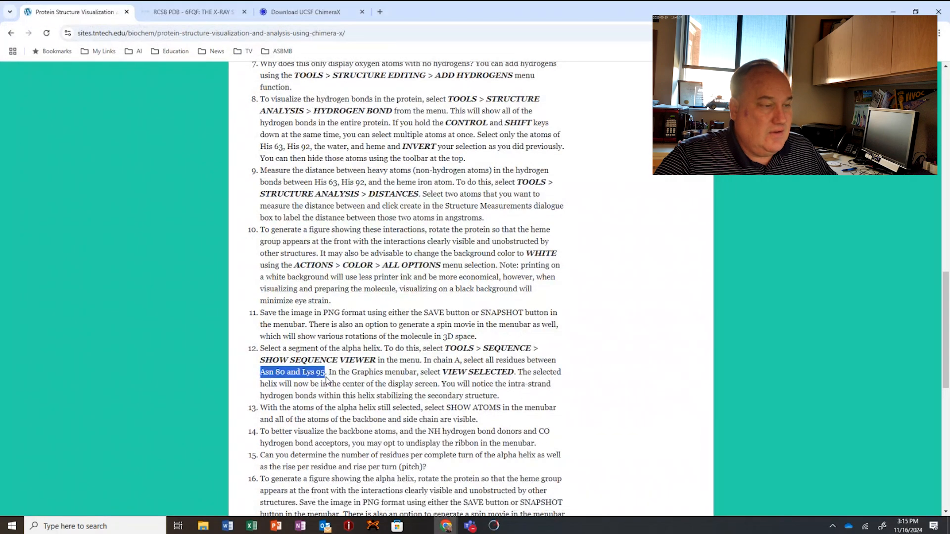
Return to ChimeraX, select residues Asn 80 to Lys 95 of chain A in the sequence, and show their atoms.
key("alt+Tab")
mouse_move(470, 259)
left_mouse_down()
mouse_move(446, 261)
mouse_move(458, 257)
left_mouse_up()
left_click_drag(413, 328, 394, 326)
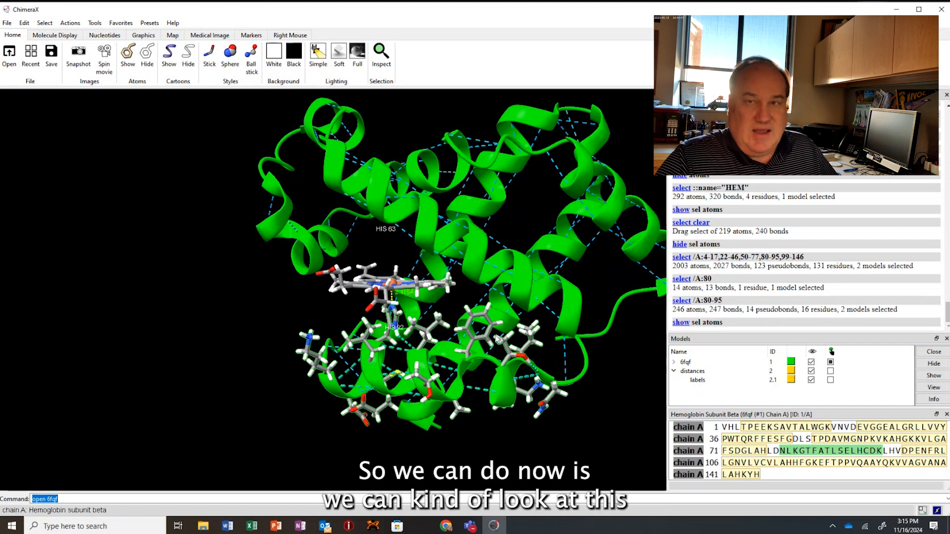
Hide the cartoon ribbon of the selected helix, Asn 80 to Lys 95, to expose its backbone atoms.
middle_click_drag(496, 338, 413, 264)
scroll(397, 321, "up", 5)
left_click_drag(412, 263, 428, 292)
left_click_drag(417, 296, 217, 353)
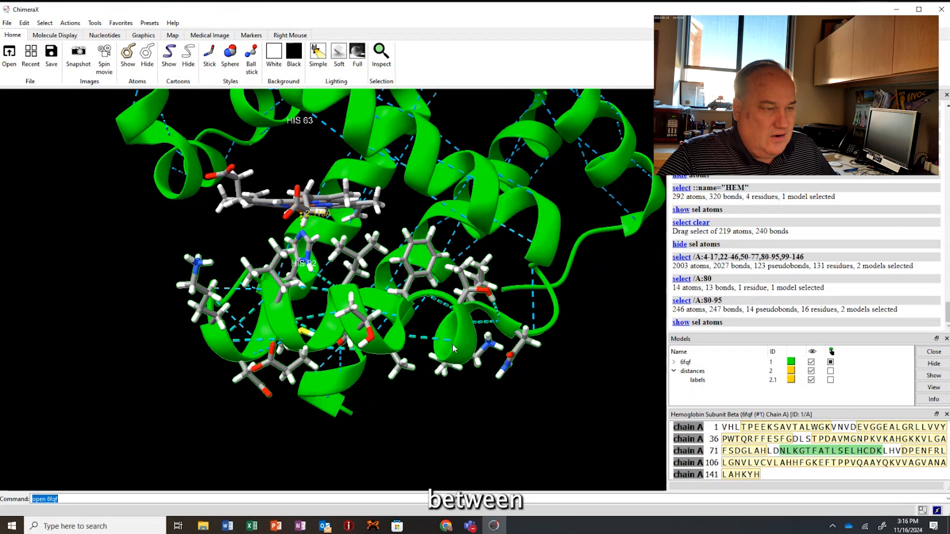
left_click_drag(387, 378, 257, 326)
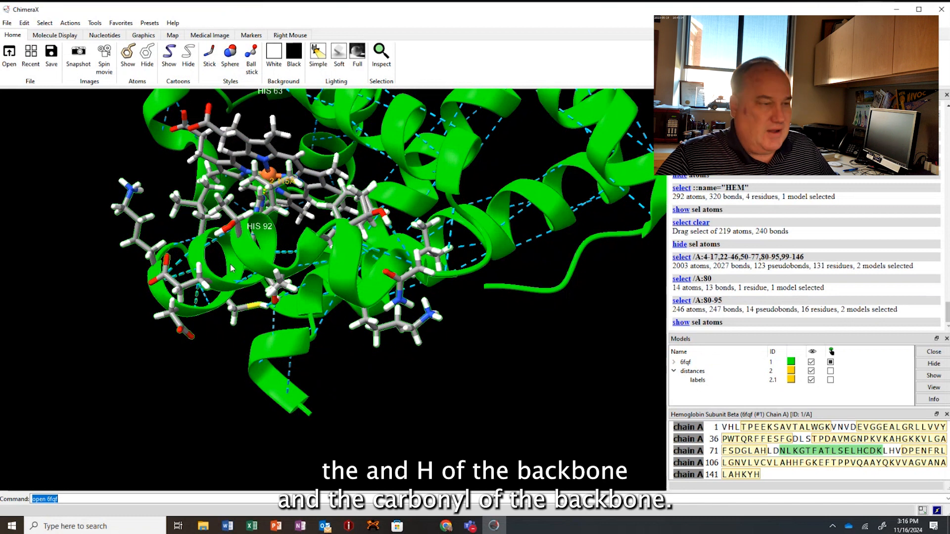
left_click_drag(230, 269, 326, 319)
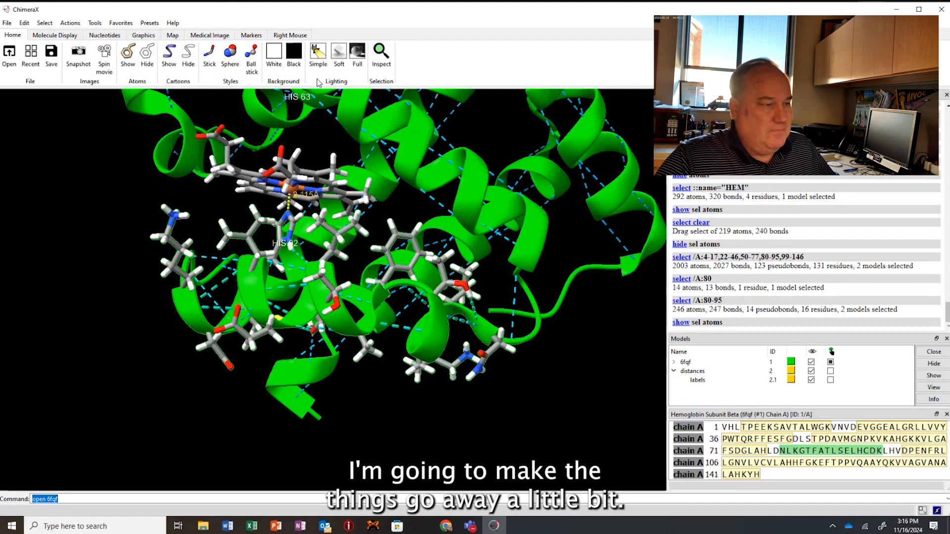
left_click(190, 55)
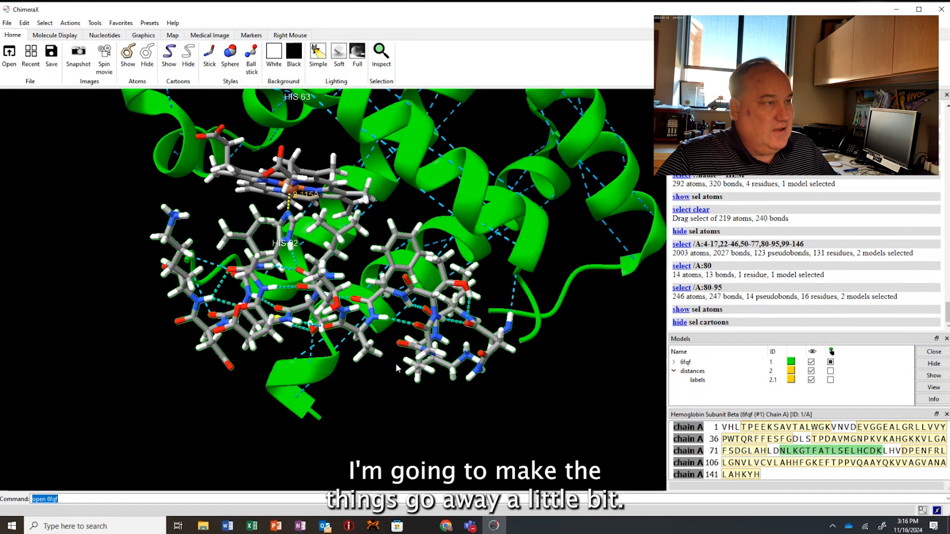
Examine the hydrogen bonds between backbone NH and carbonyl groups in the helix, together with its side chains.
mouse_move(369, 335)
left_mouse_down()
mouse_move(381, 340)
mouse_move(364, 330)
left_mouse_up()
left_click_drag(225, 325, 324, 352)
scroll(225, 345, "up", 2)
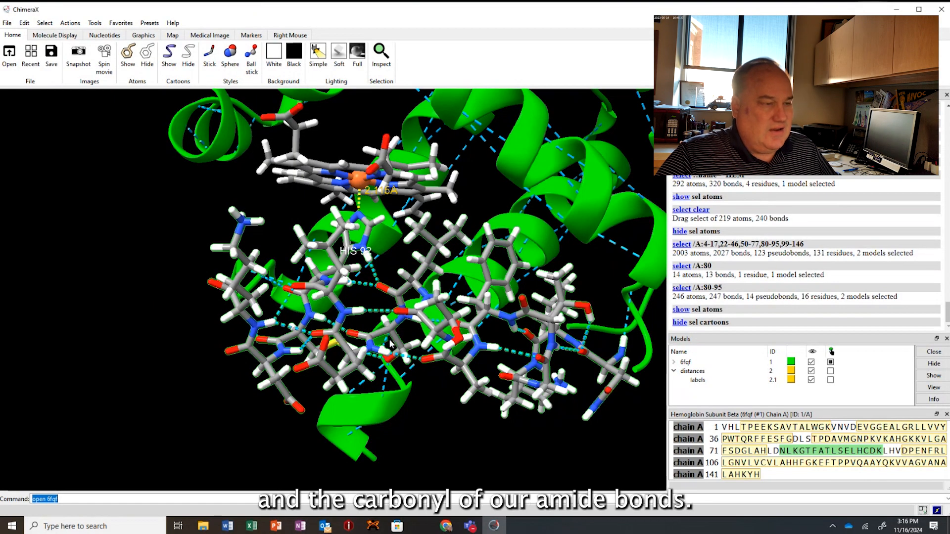
left_click_drag(399, 346, 395, 342)
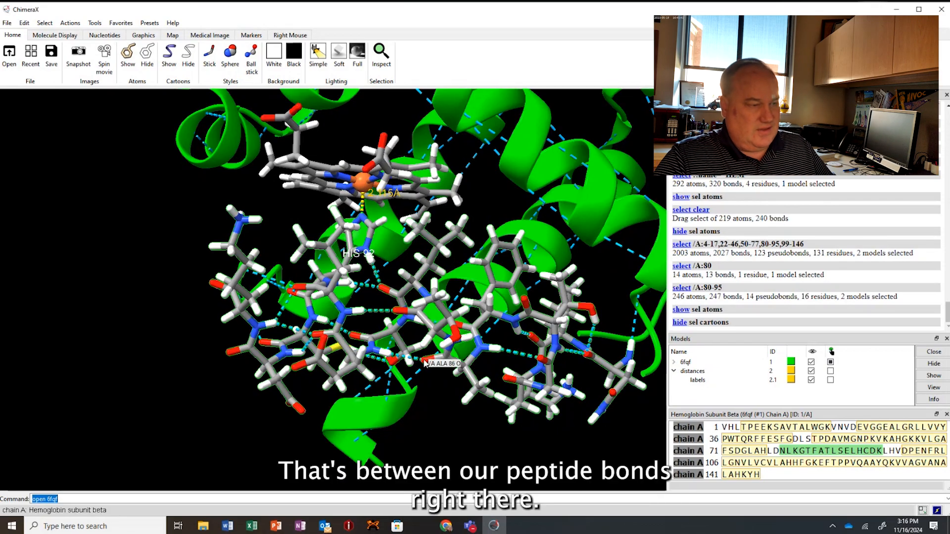
left_click_drag(426, 393, 416, 397)
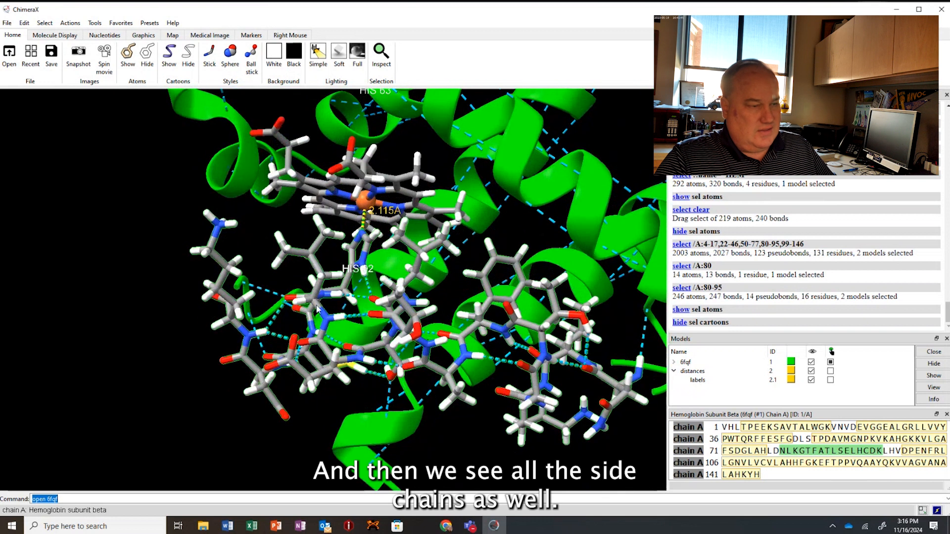
mouse_move(296, 292)
left_mouse_down()
mouse_move(296, 301)
mouse_move(298, 292)
left_mouse_up()
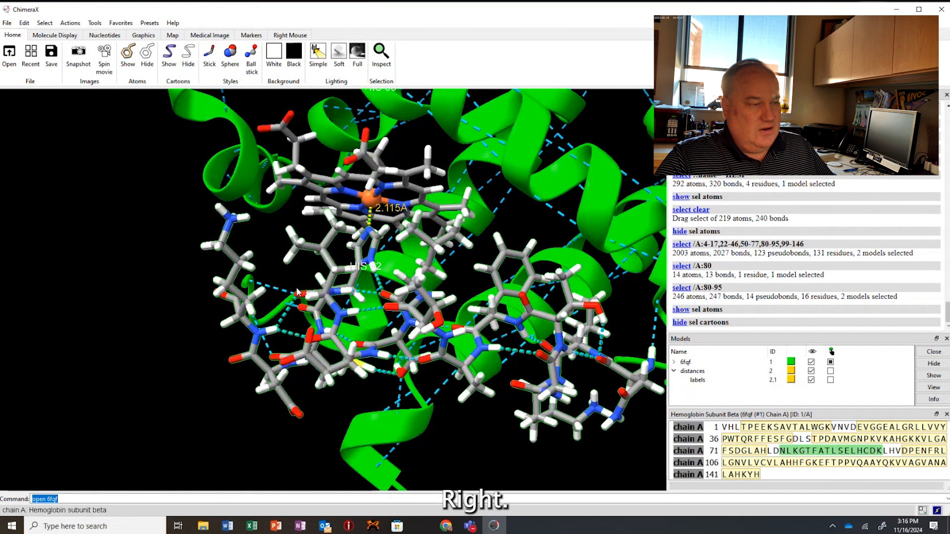
Reselect residues 80–95 of chain A in the sequence and show their cartoon ribbon again.
left_click(180, 357, "ctrl")
left_click_drag(288, 338, 286, 335)
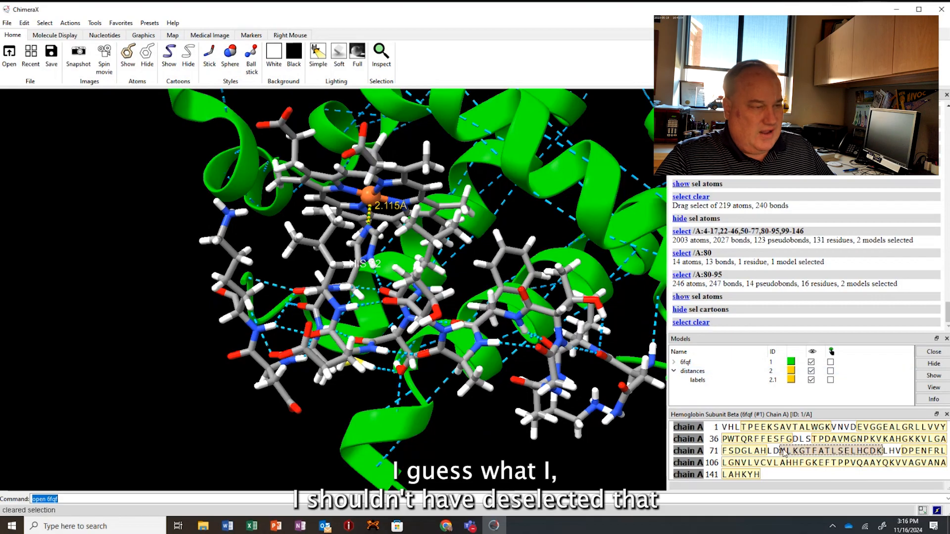
left_click_drag(783, 451, 881, 452)
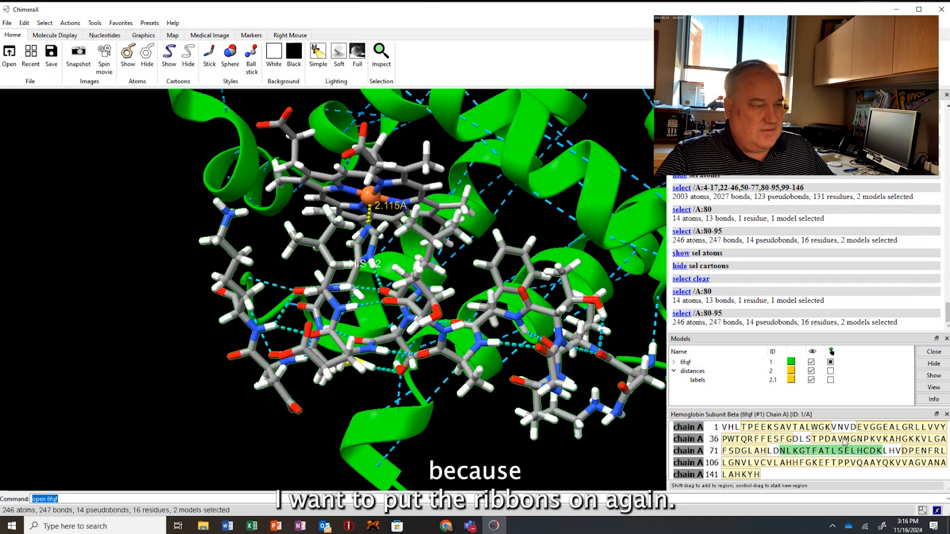
left_click(169, 55)
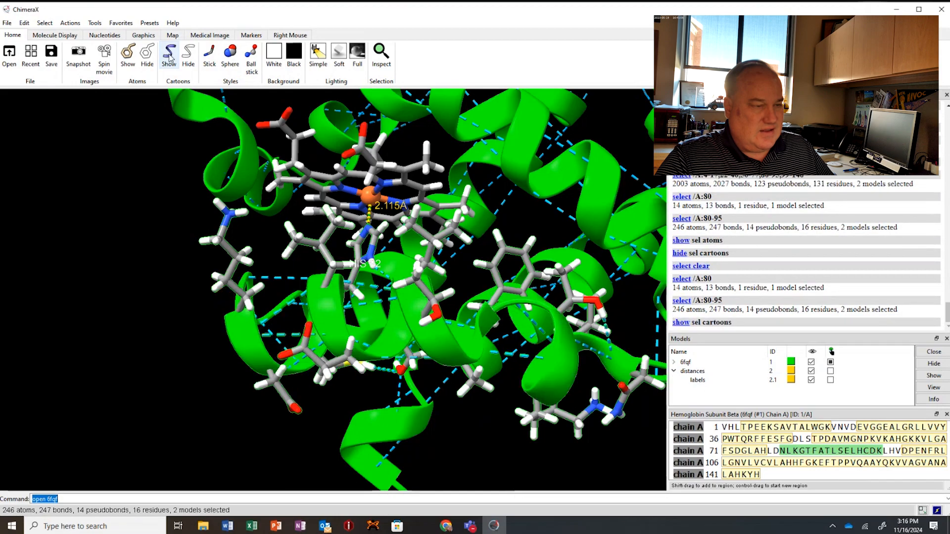
Examine one complete turn of the helix, identifying the side chains around Asp 94, Glu 90 and Ser 89 to judge the residues per turn.
left_click_drag(430, 285, 443, 277)
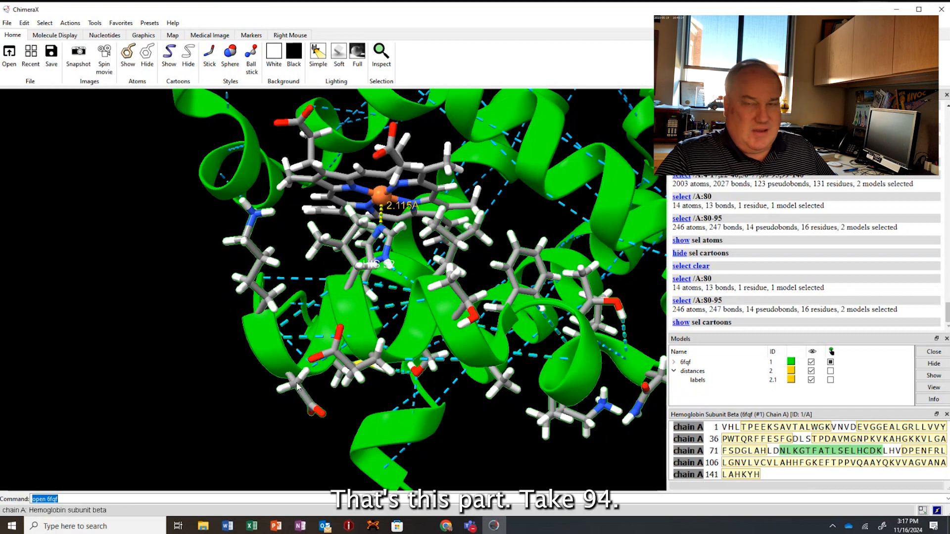
mouse_move(298, 386)
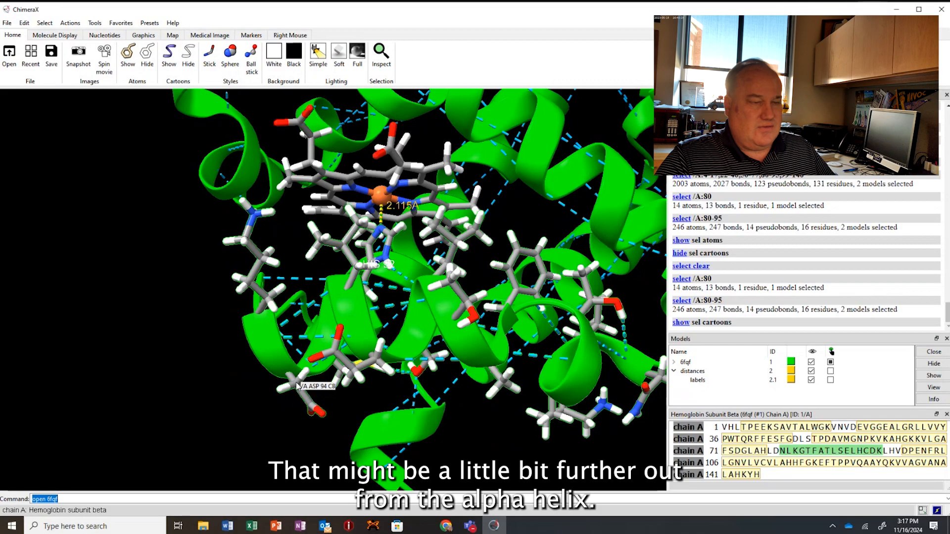
left_click_drag(297, 386, 339, 374)
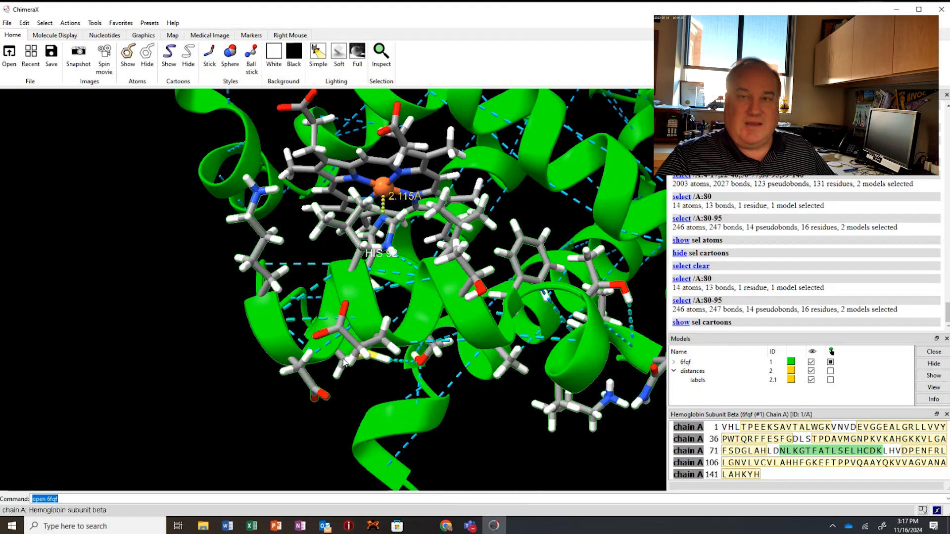
left_click_drag(344, 363, 364, 358)
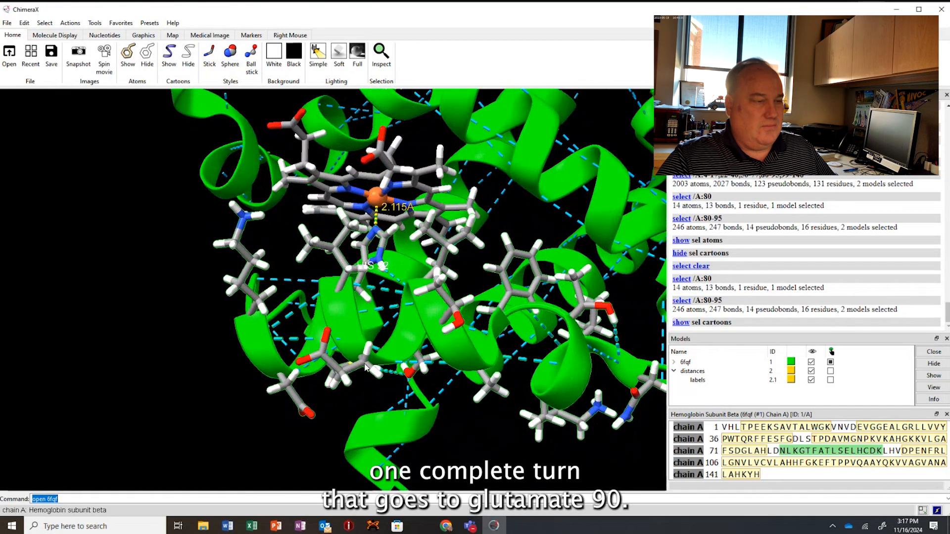
mouse_move(365, 366)
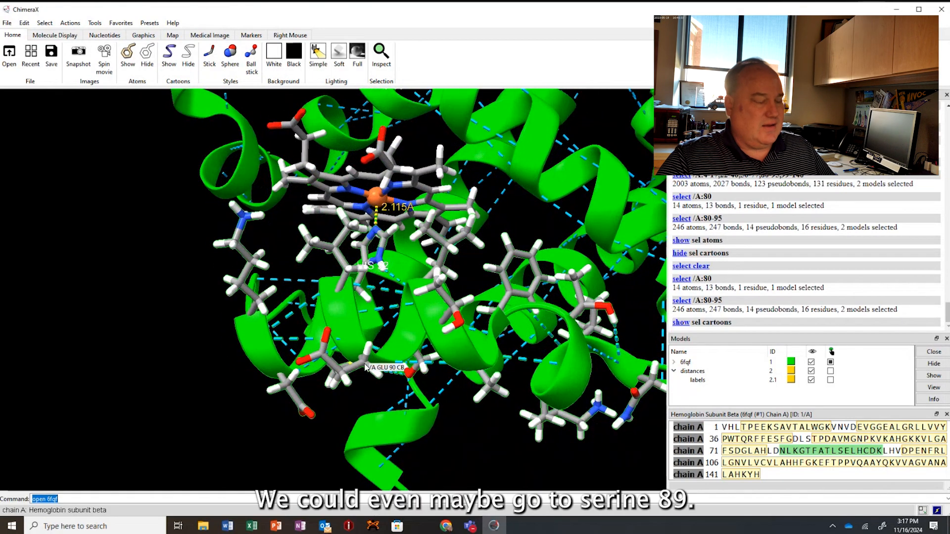
left_click_drag(388, 366, 424, 320)
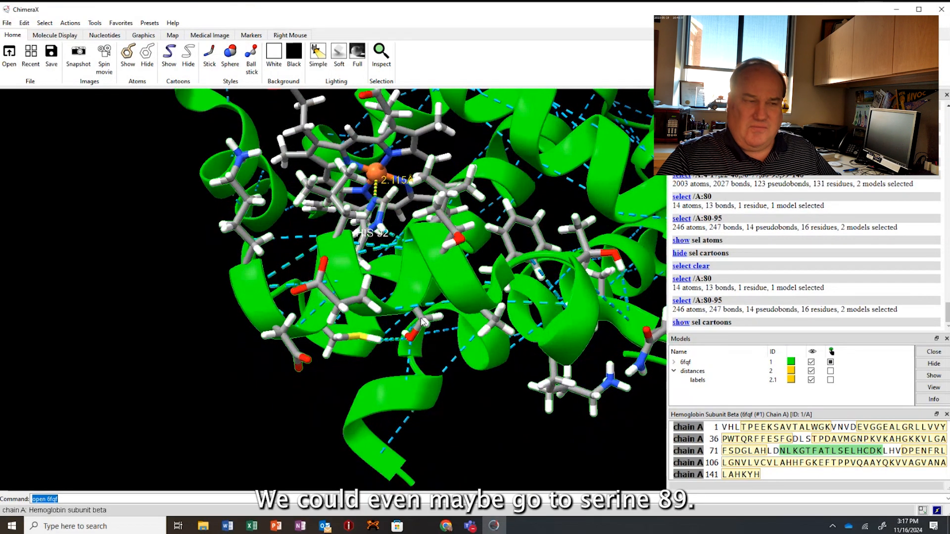
mouse_move(422, 322)
left_click_drag(422, 321, 328, 353)
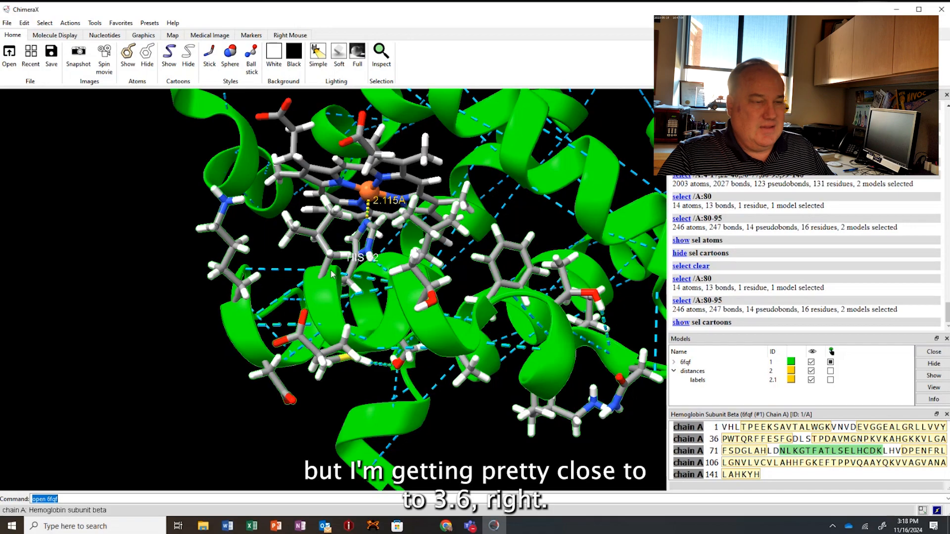
left_click_drag(365, 342, 376, 352)
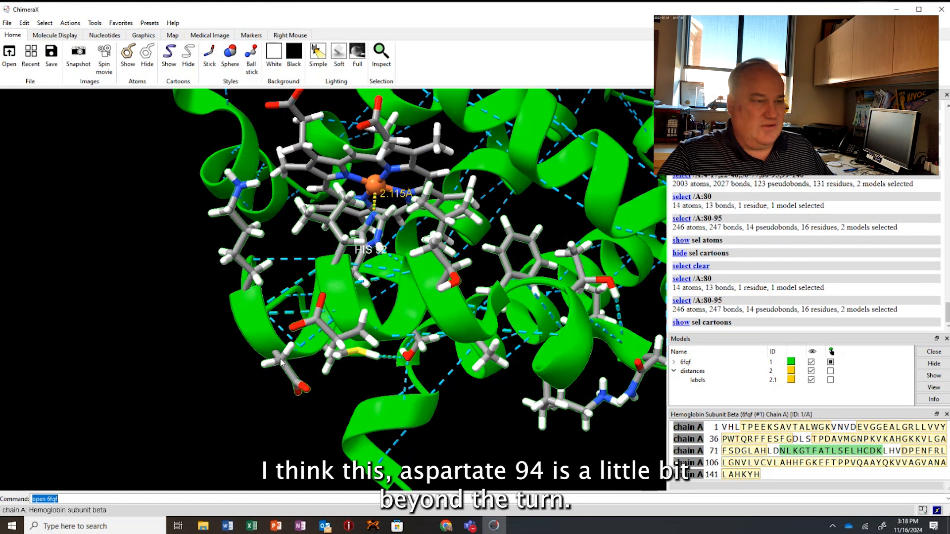
mouse_move(281, 363)
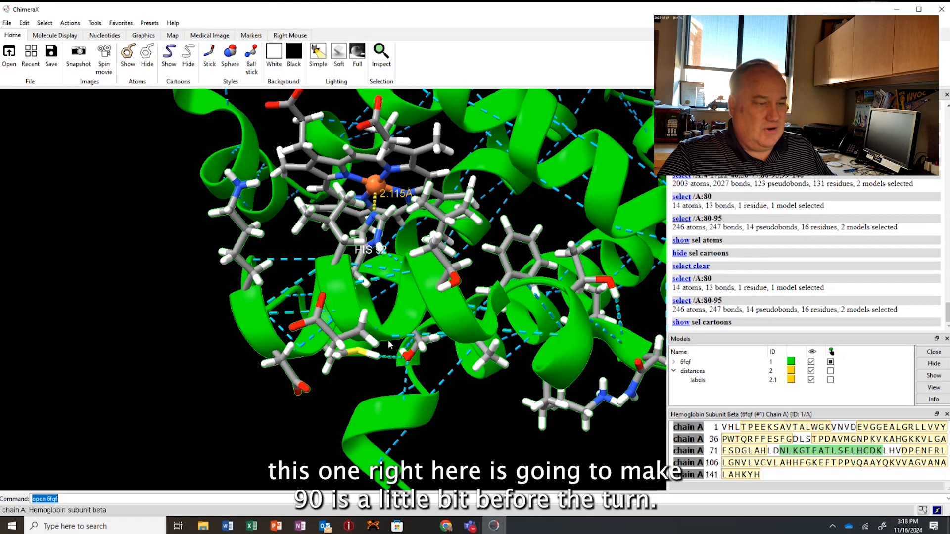
left_click_drag(373, 350, 361, 354)
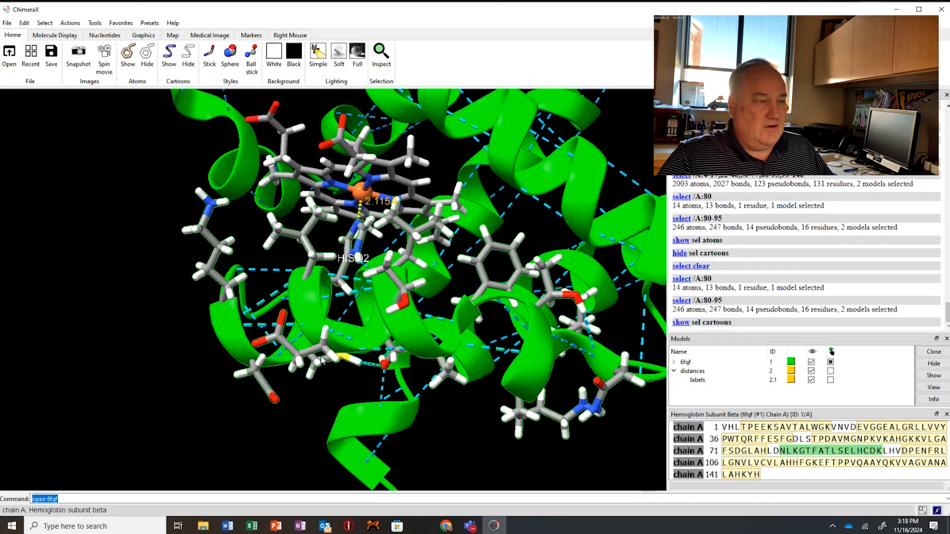
Switch to the protocol page in the browser and read the steps on superimposing myoglobin onto hemoglobin with Matchmaker.
left_click_drag(322, 378, 345, 391)
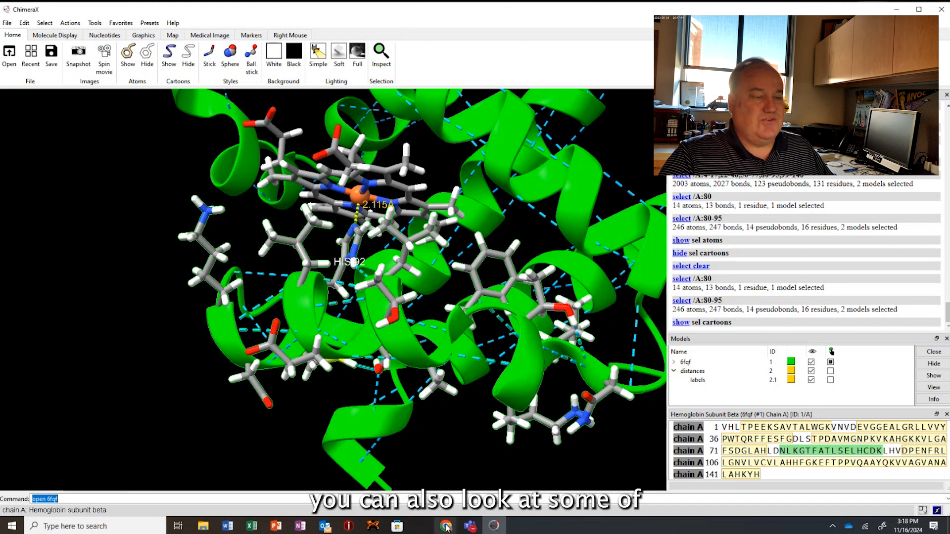
left_click(446, 526)
left_click(495, 470)
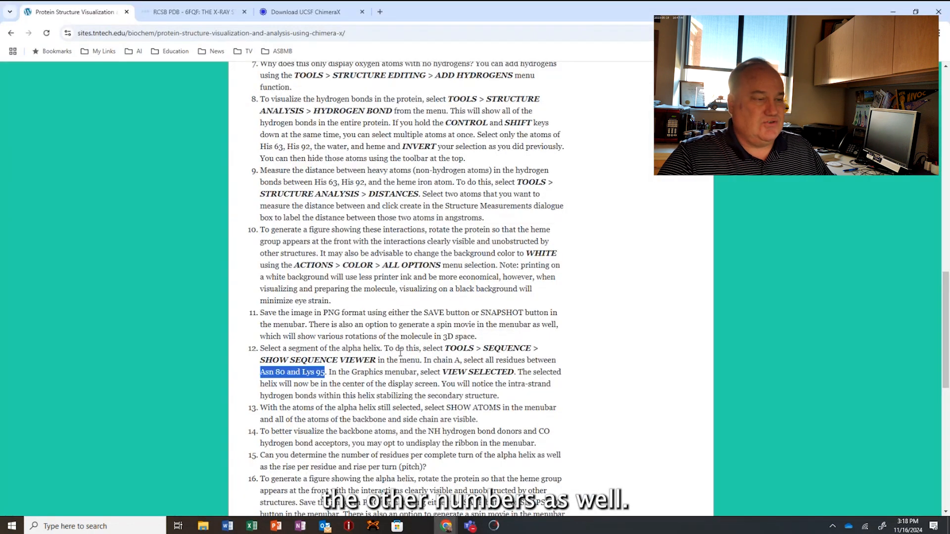
scroll(380, 415, "down", 1)
scroll(380, 415, "down", 2)
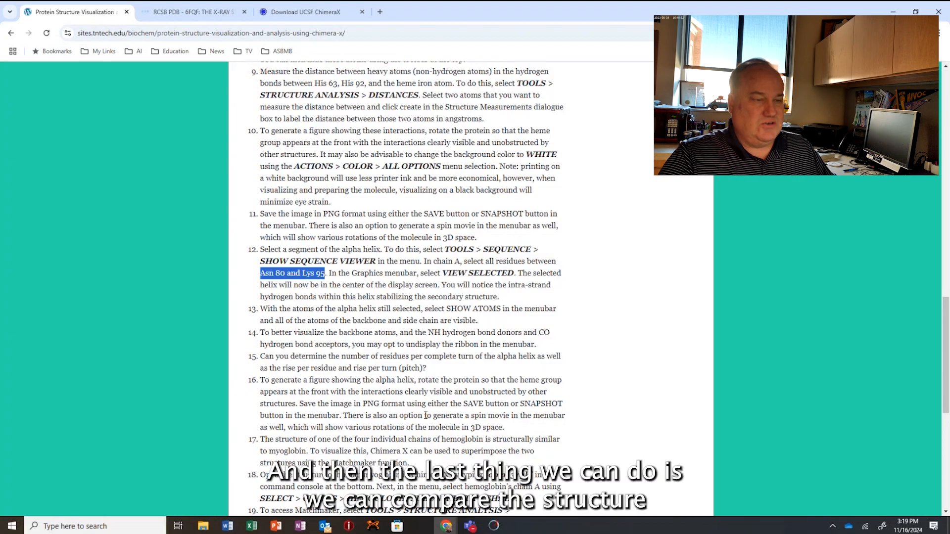
scroll(426, 416, "down", 2)
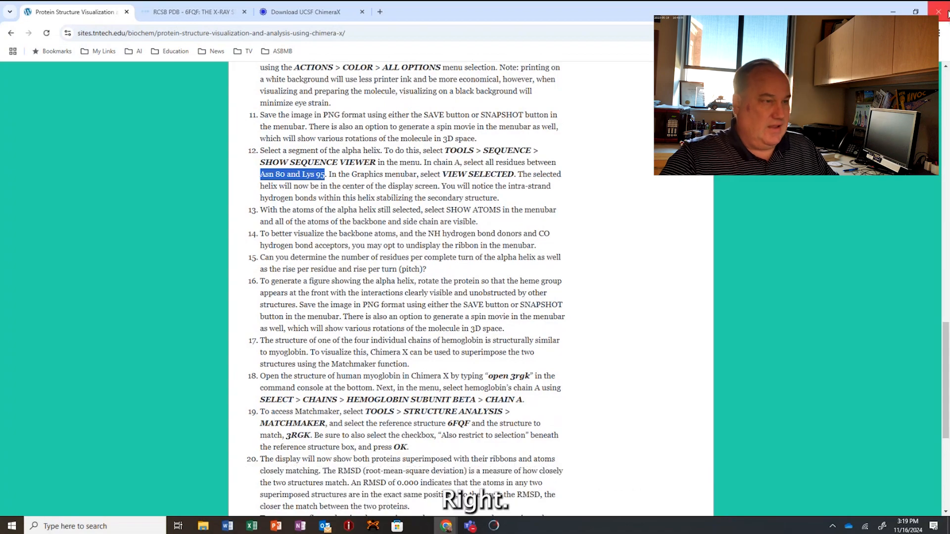
left_click(892, 12)
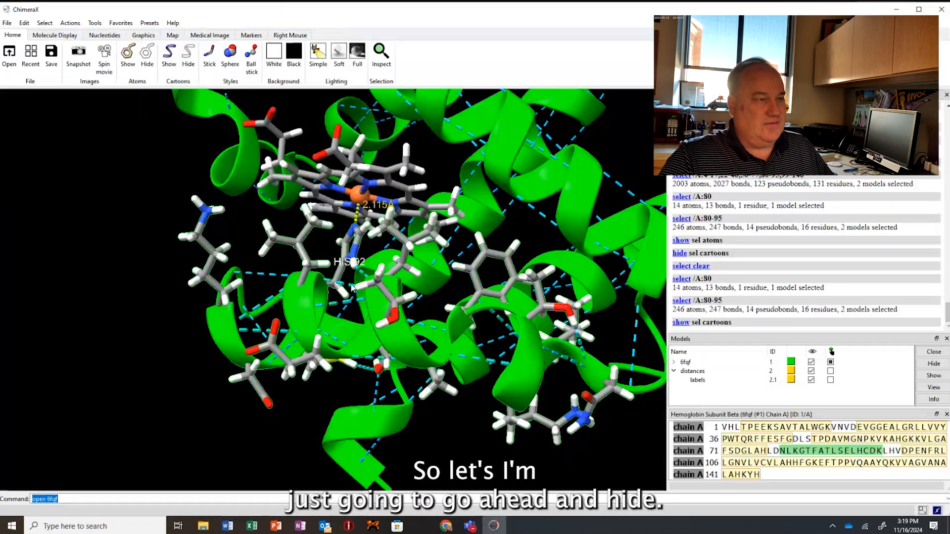
Hide the atoms of the selected helix, residues 80–95, while keeping its cartoon ribbon shown.
scroll(365, 284, "down", 10)
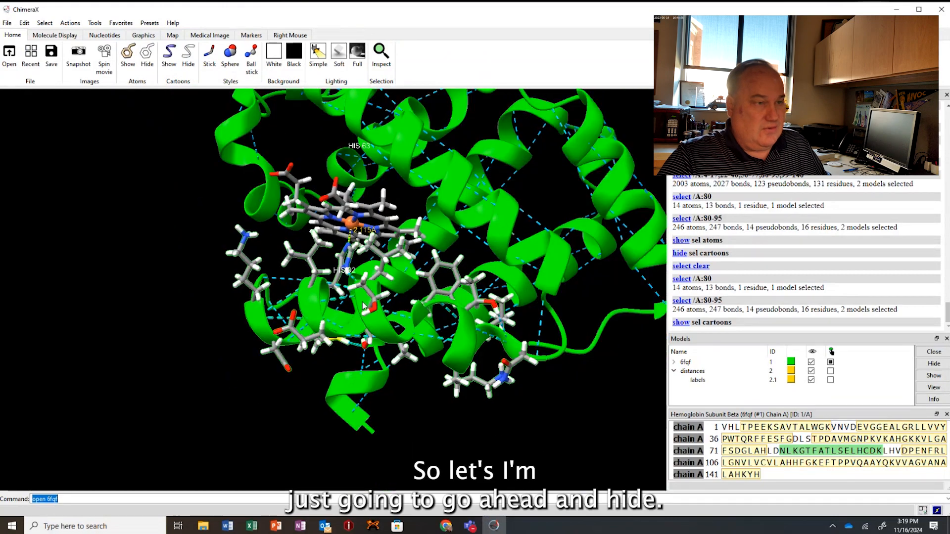
left_click(188, 55)
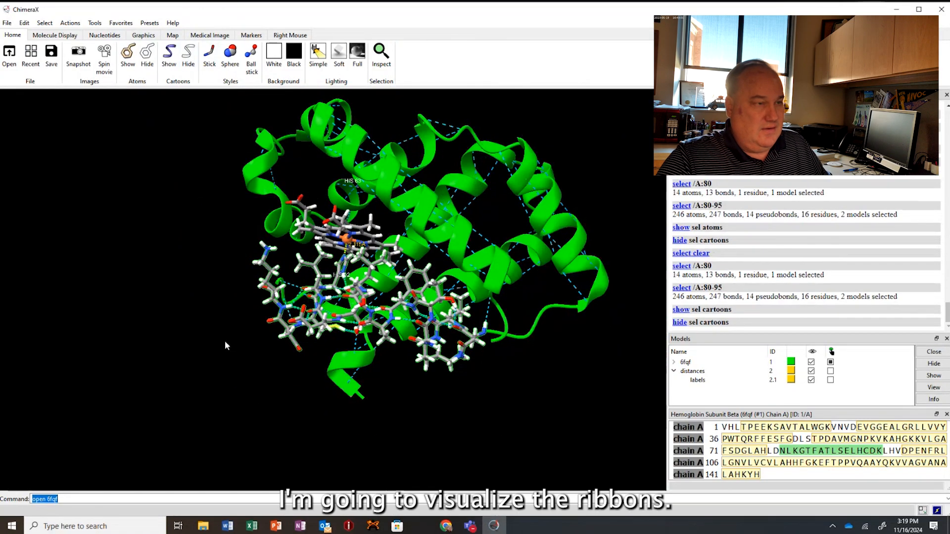
left_click(168, 54)
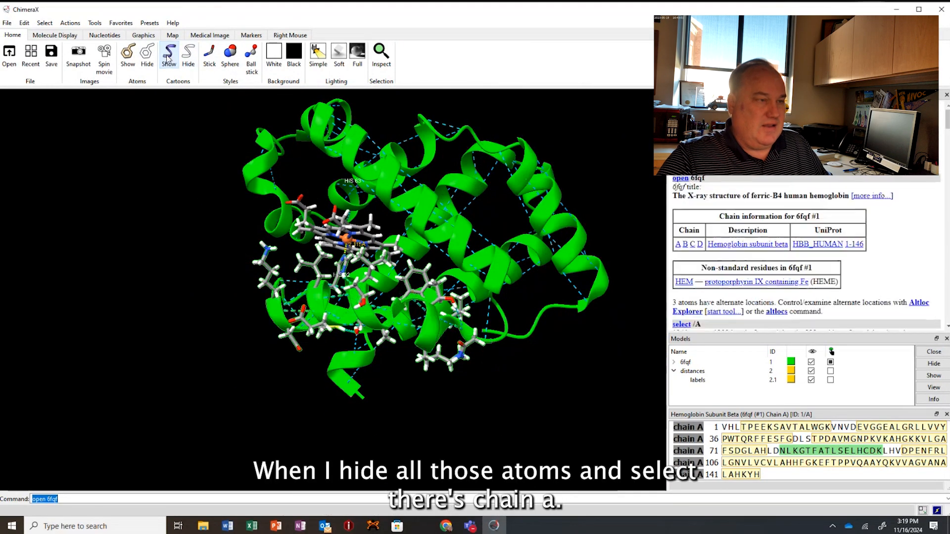
left_click(145, 57)
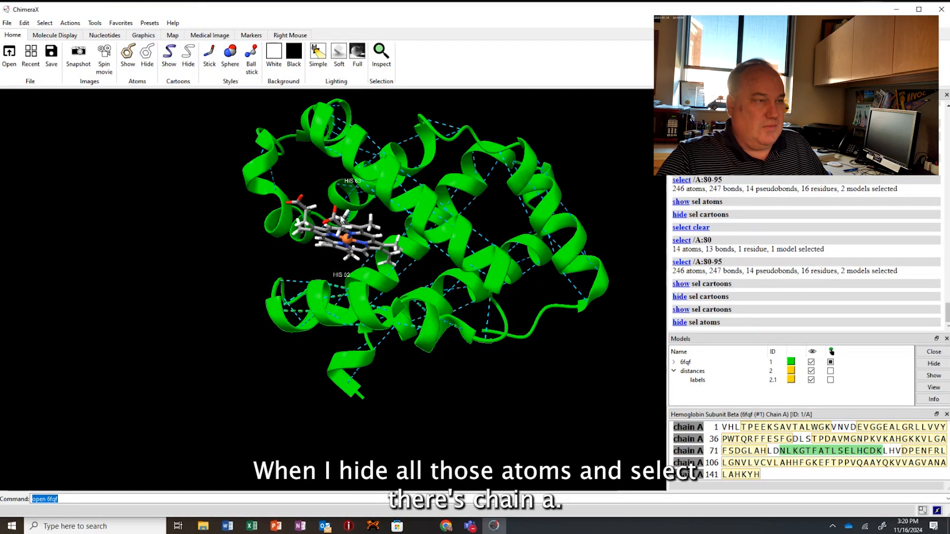
Open the human myoglobin structure 3rgk with the command "open 3rgk".
left_click_drag(404, 183, 418, 303)
left_click(90, 499)
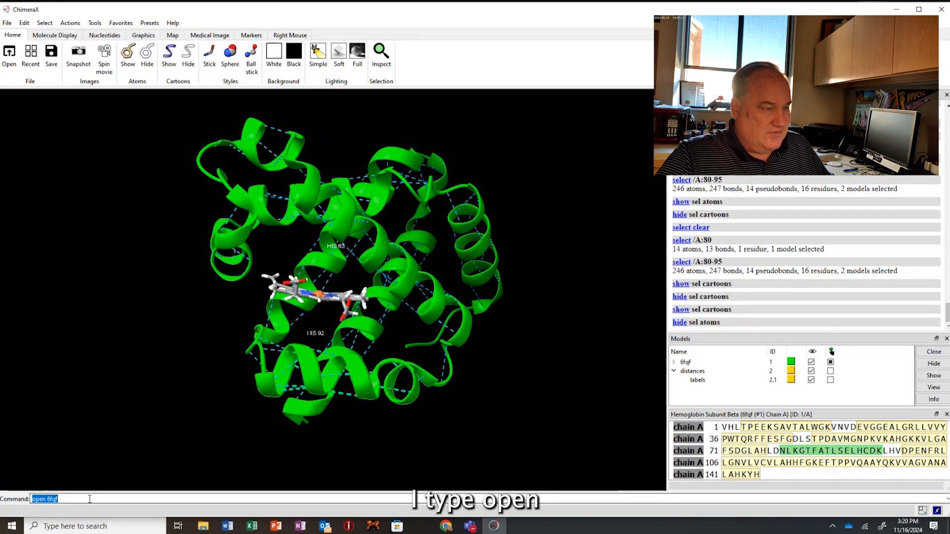
double_click(47, 501)
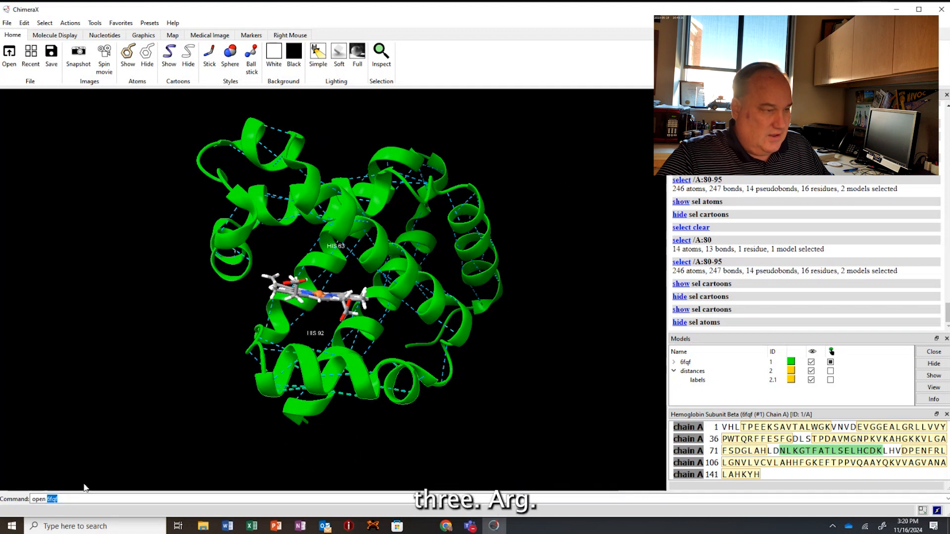
type("3rg")
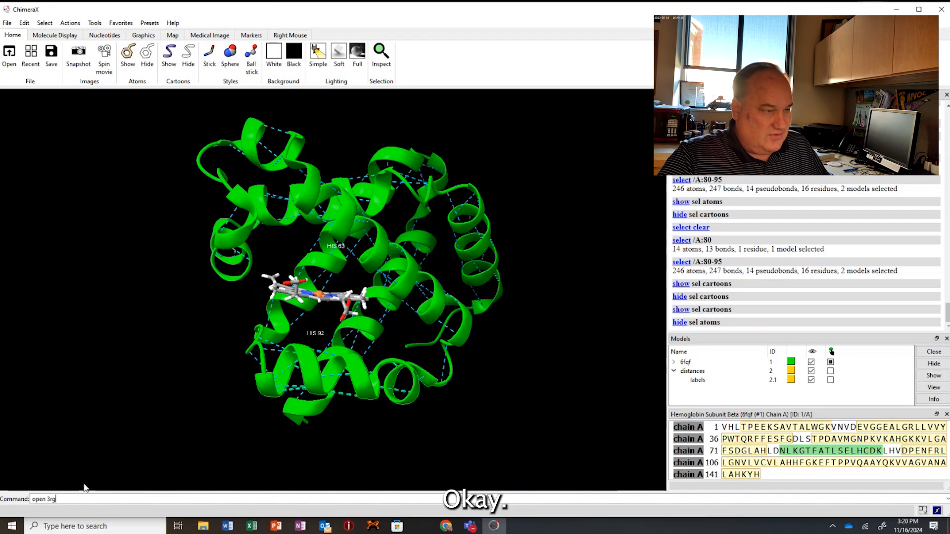
type("k")
key("Return")
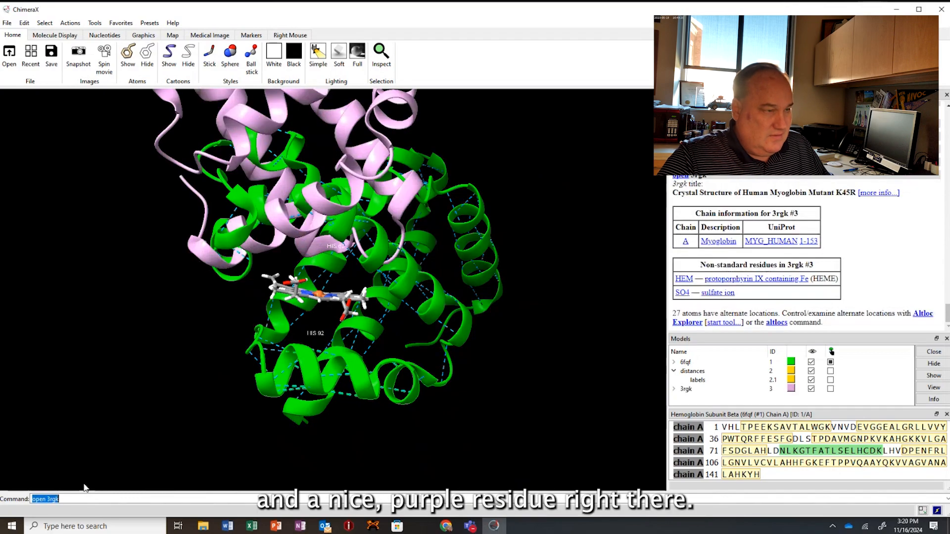
Clear the helix selection, select only the sulfate ion beside the outer loop of myoglobin and hide its atoms.
left_click_drag(391, 324, 406, 229)
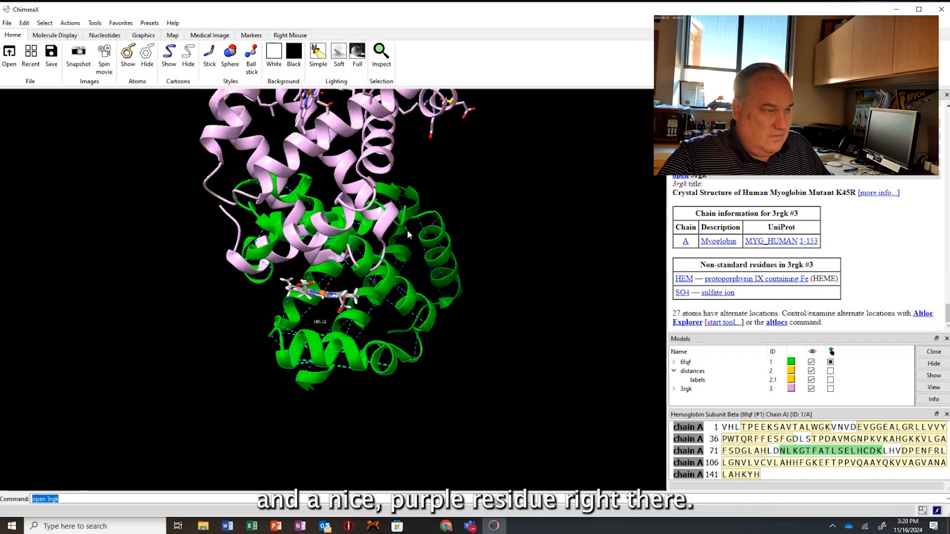
left_click(469, 211, "ctrl")
left_click_drag(495, 204, 517, 294)
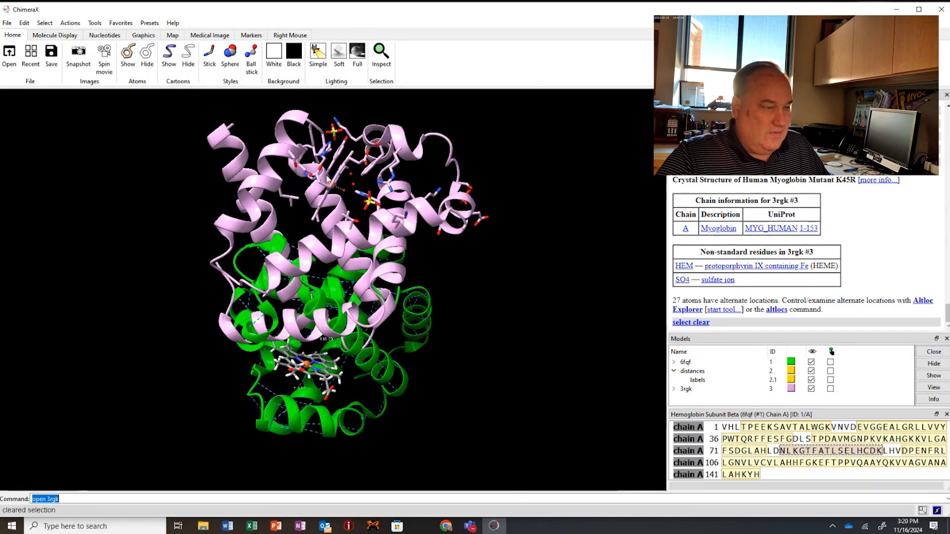
left_click_drag(322, 194, 202, 367)
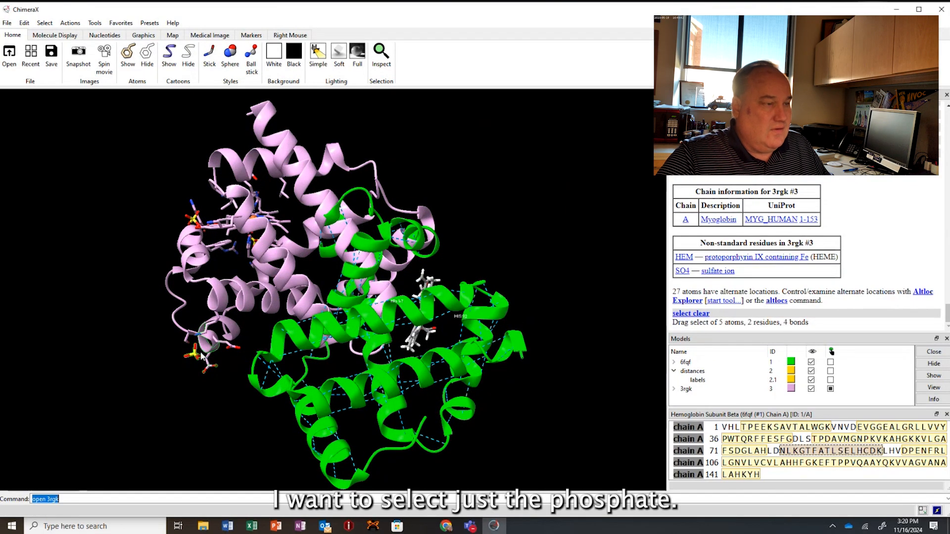
scroll(202, 354, "up", 3)
right_click_drag(212, 357, 336, 266)
scroll(308, 298, "down", 2)
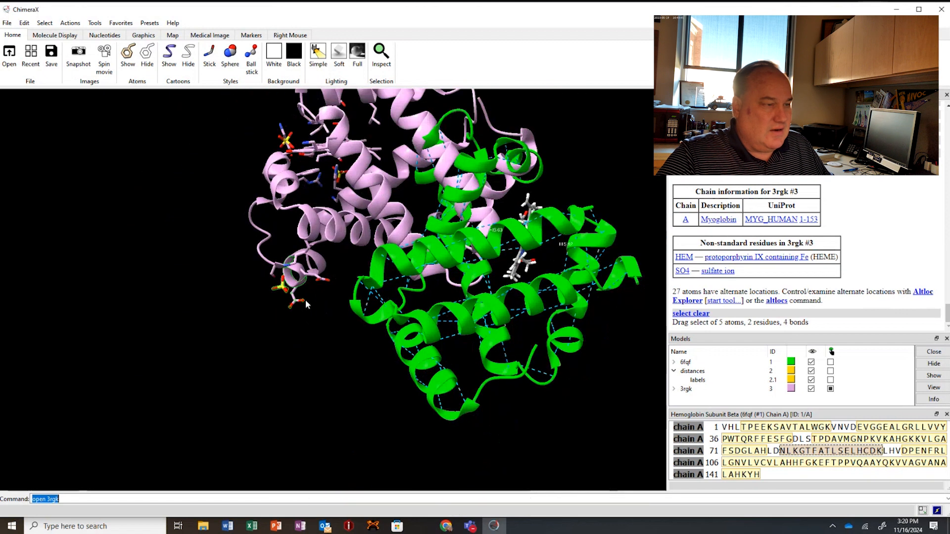
scroll(305, 300, "up", 5)
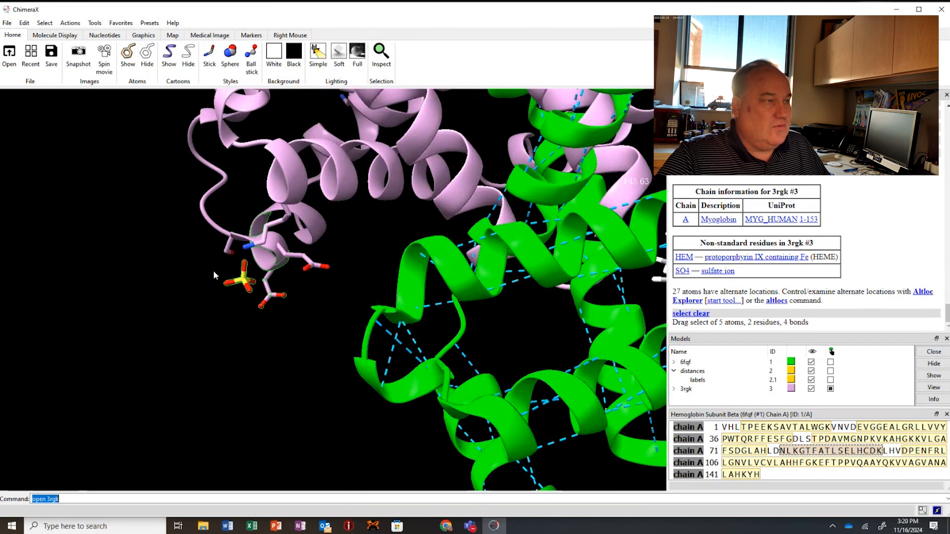
left_click(219, 258, "ctrl")
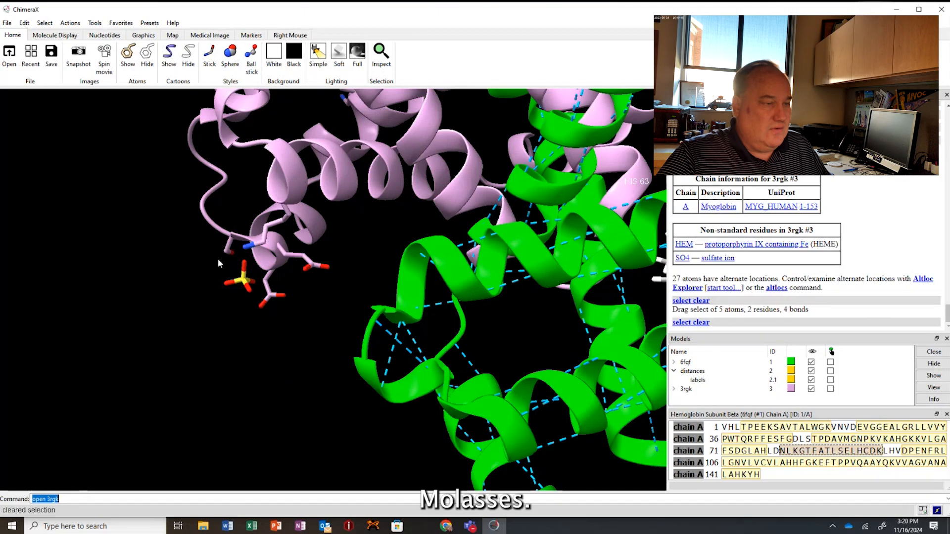
left_click_drag(218, 258, 246, 283, "ctrl")
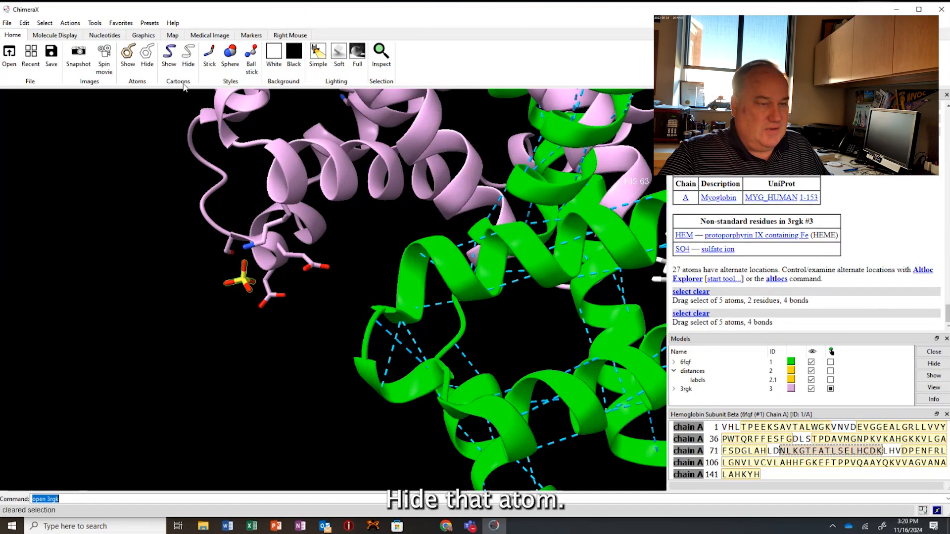
left_click(147, 54)
Select the two remaining sulfate ions of myoglobin and the water oxygens near its heme, and hide these atoms.
mouse_move(237, 186)
left_mouse_down()
mouse_move(260, 161)
mouse_move(276, 182)
mouse_move(273, 368)
mouse_move(267, 402)
mouse_move(244, 401)
mouse_move(281, 442)
left_mouse_up()
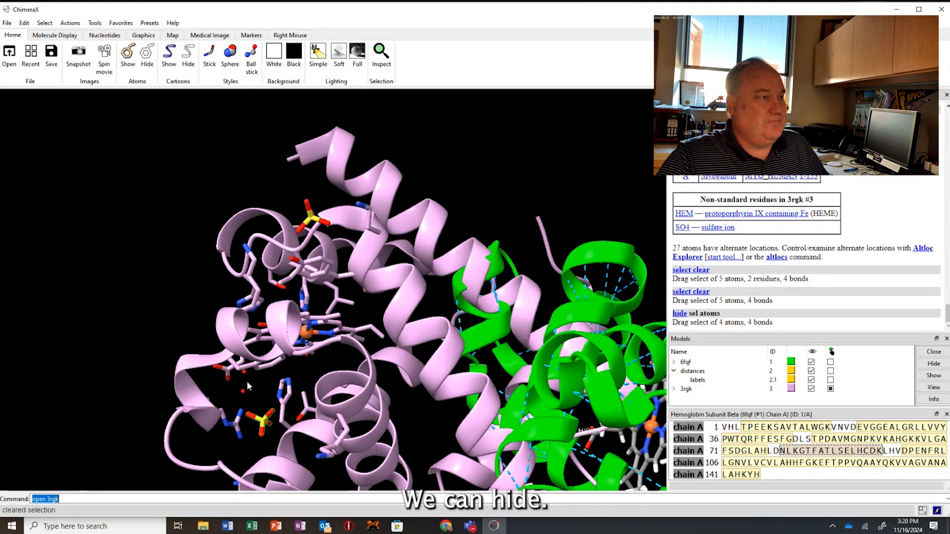
left_click_drag(246, 388, 248, 394, "ctrl")
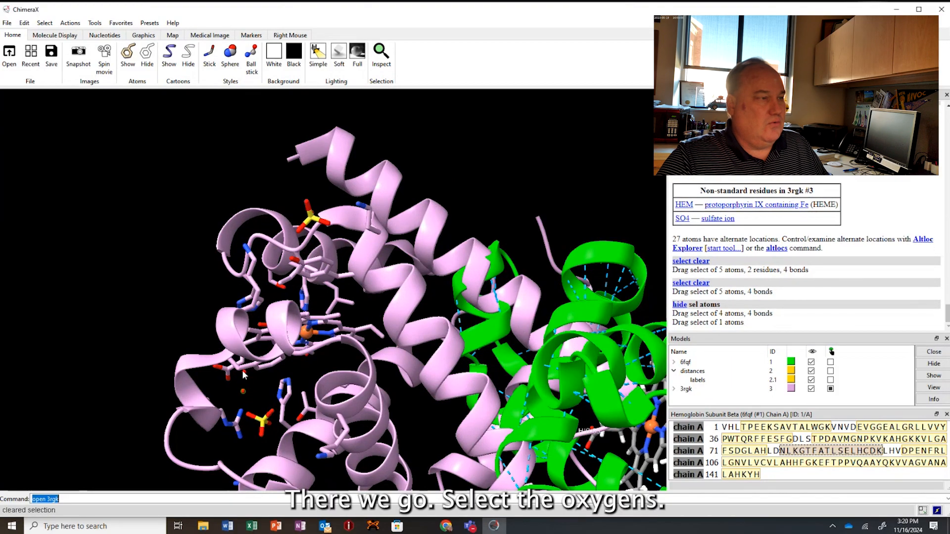
left_click(257, 389, "ctrl")
mouse_move(239, 387)
left_mouse_down("ctrl")
mouse_move(282, 455)
mouse_move(280, 448)
left_mouse_up("ctrl")
left_click(243, 372, "ctrl+shift")
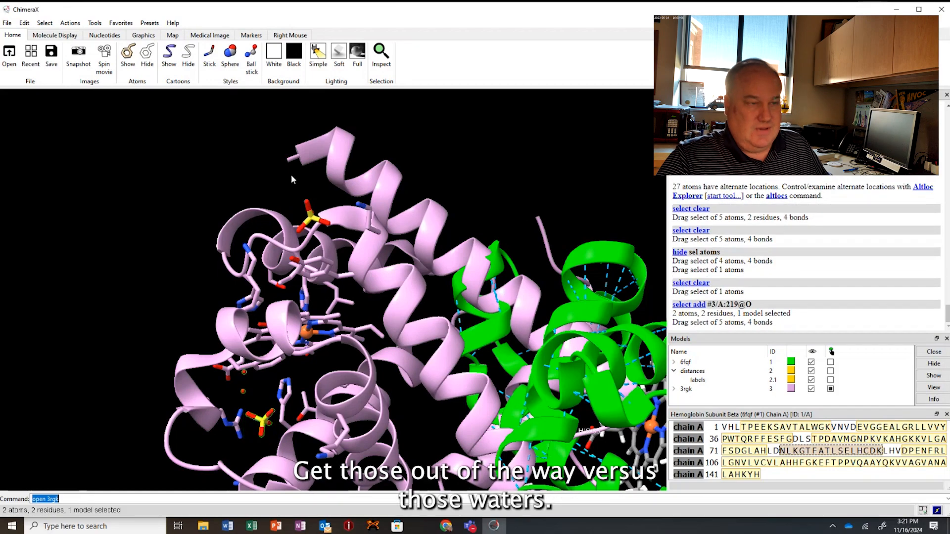
left_click_drag(296, 175, 257, 263)
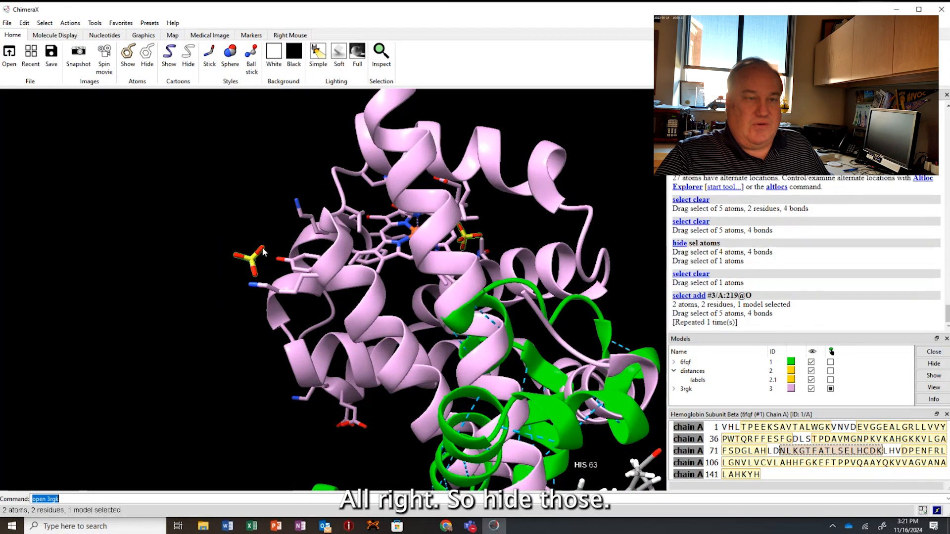
left_click(147, 57)
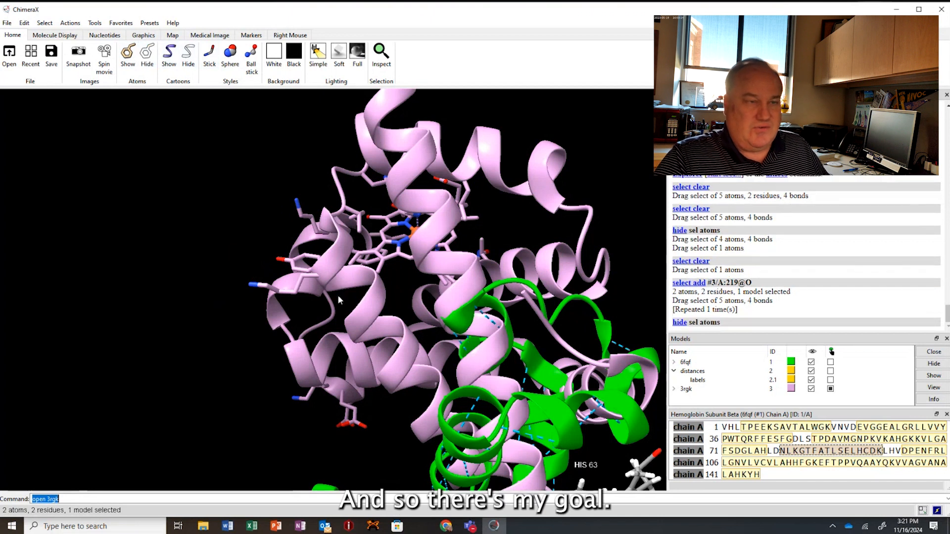
Open Matchmaker with 6fqf as the reference and 3rgk as the structure to match, restricting the reference to the selection.
left_click_drag(338, 295, 425, 278)
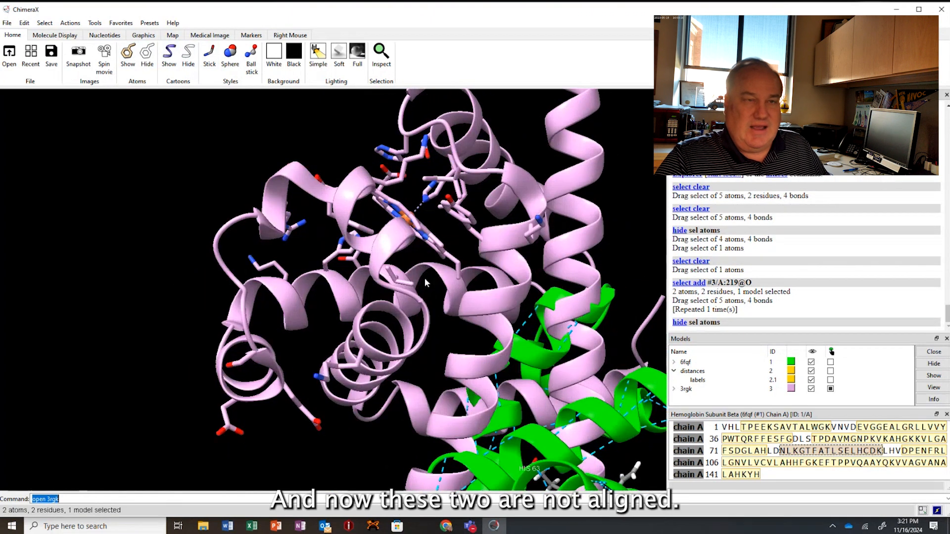
scroll(427, 278, "up", 4)
scroll(498, 296, "down", 7)
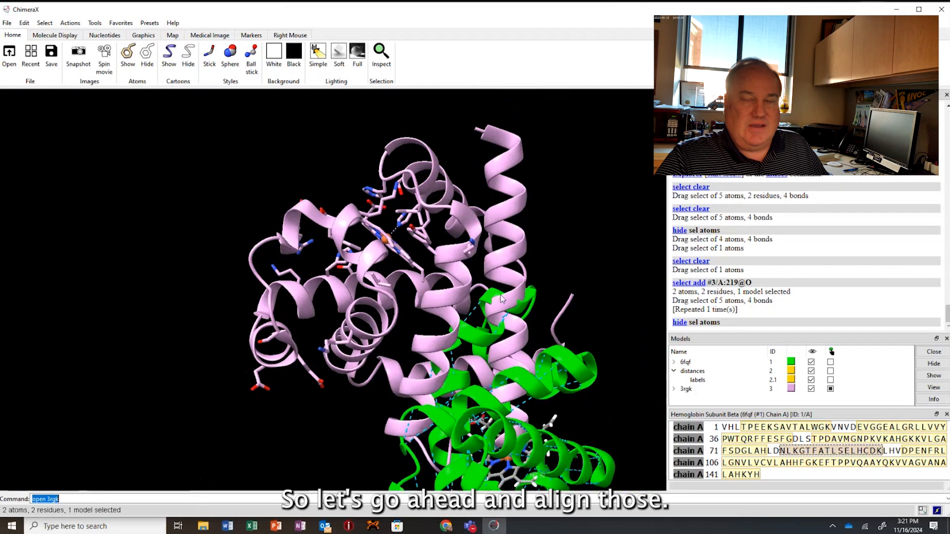
scroll(502, 298, "down", 2)
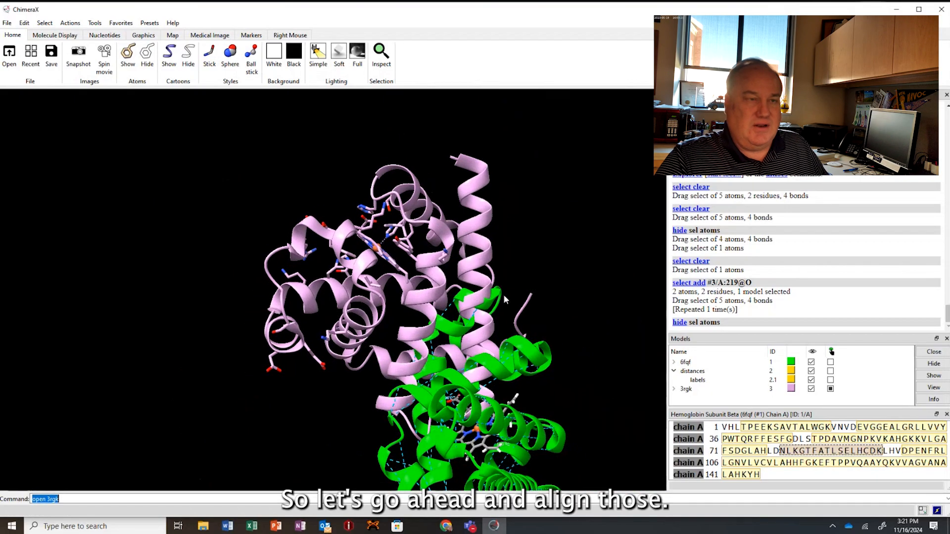
right_click_drag(562, 302, 487, 234)
left_click_drag(487, 234, 483, 243)
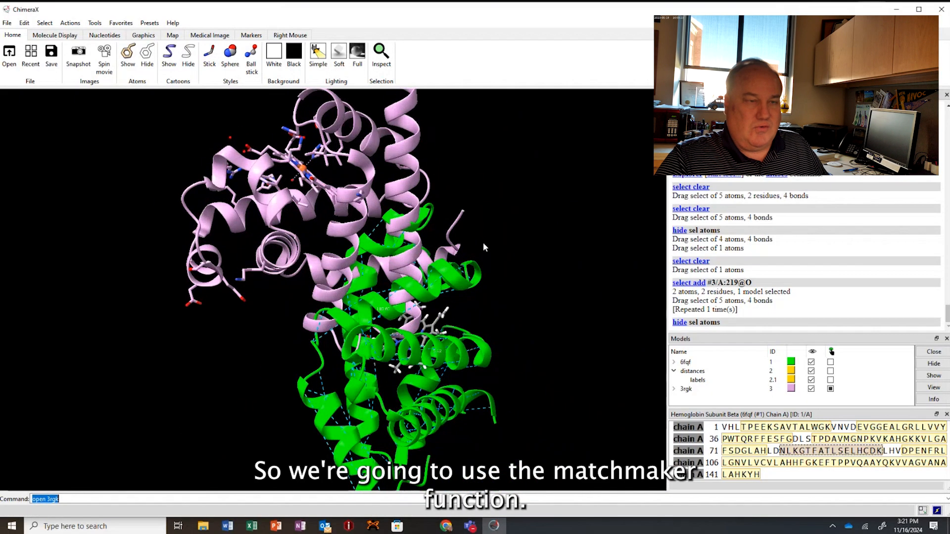
left_click(94, 23)
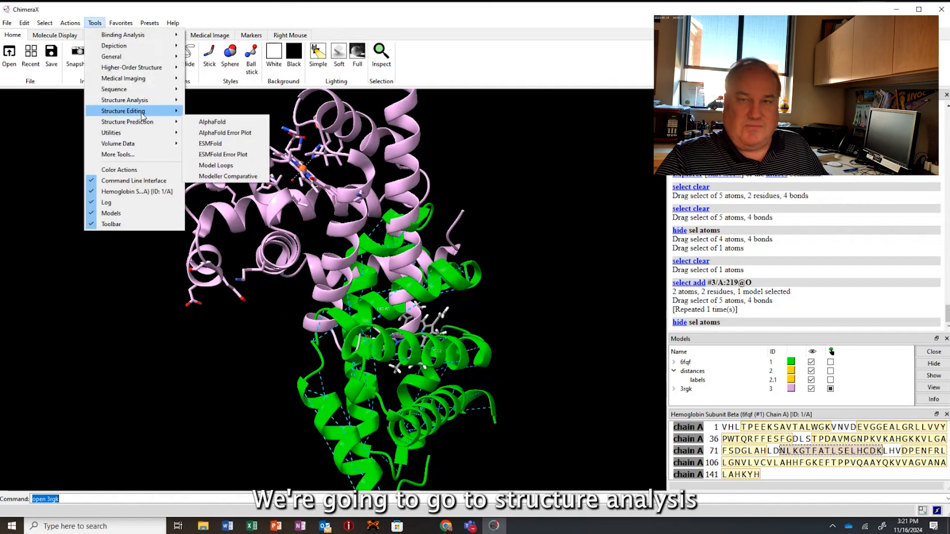
mouse_move(140, 103)
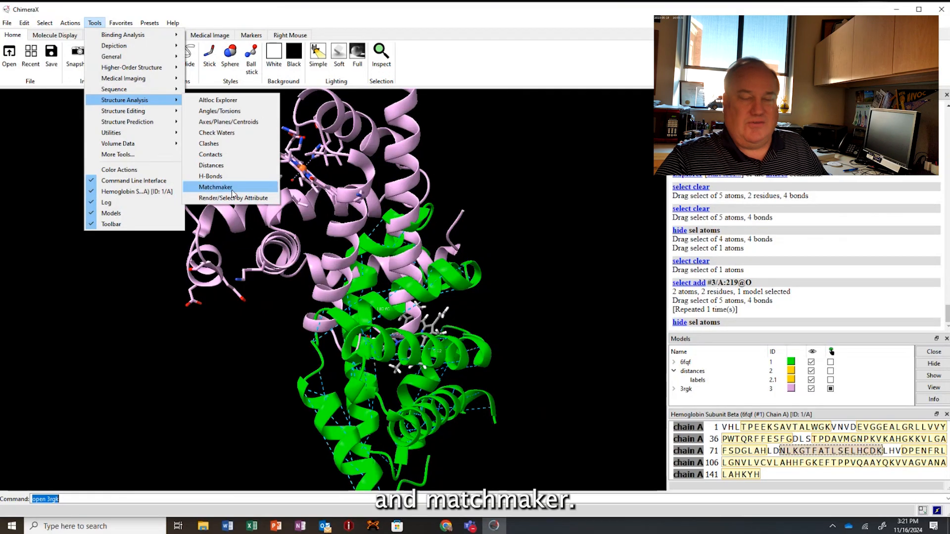
left_click(216, 187)
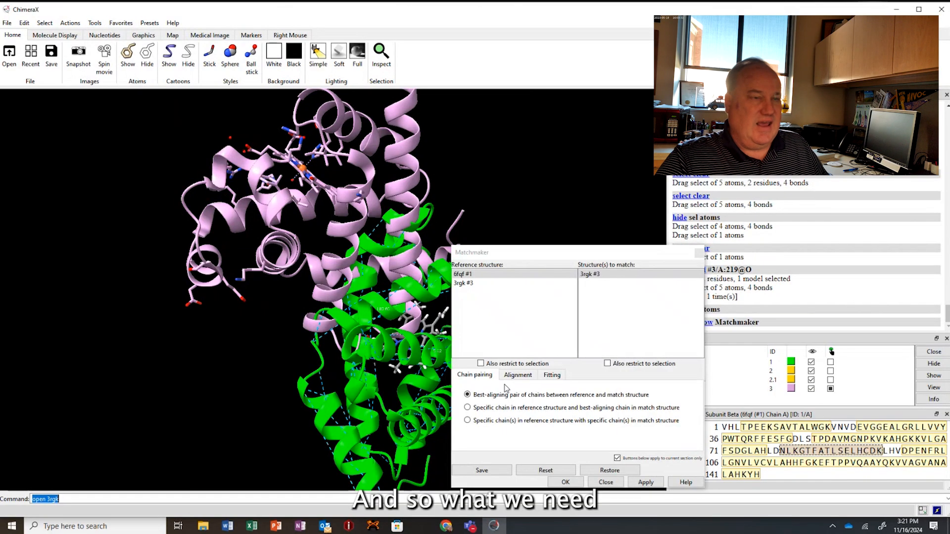
left_click_drag(542, 253, 702, 135)
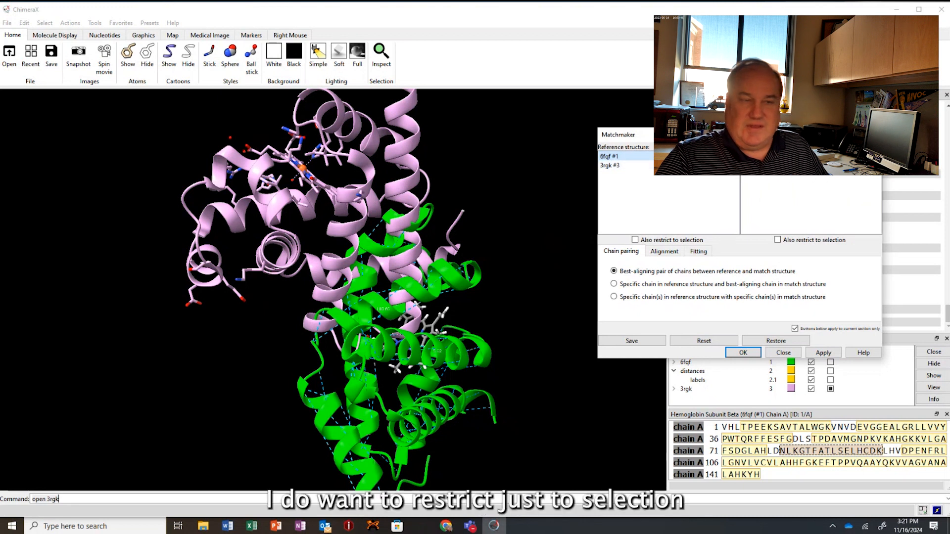
left_click(635, 240)
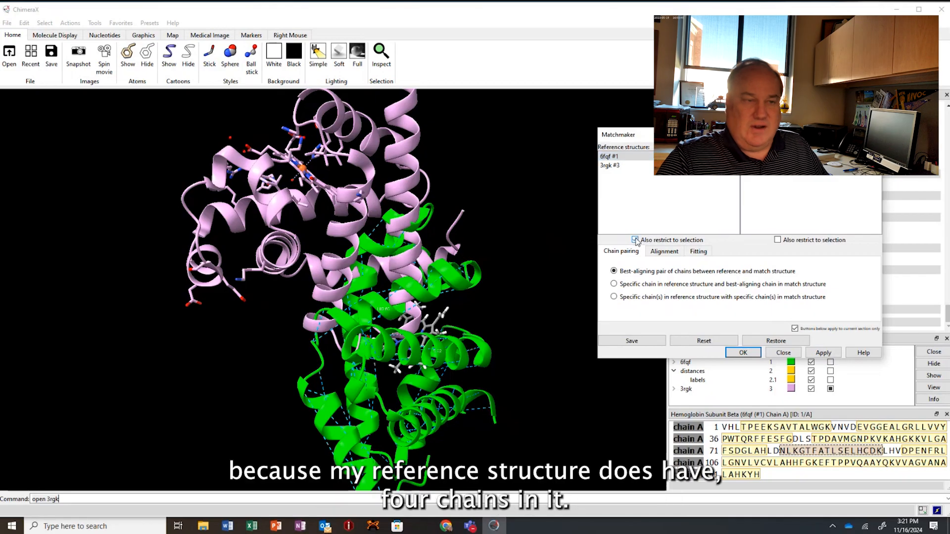
left_click(610, 157)
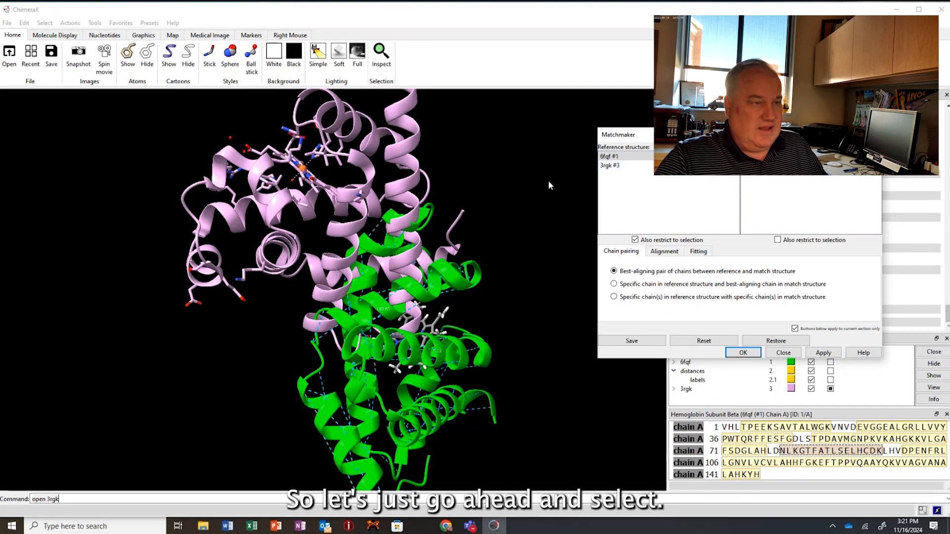
Select chain A of the 6fqf hemoglobin subunit beta and run the selection-restricted Matchmaker to superimpose 3rgk on it.
left_click(68, 23)
mouse_move(44, 23)
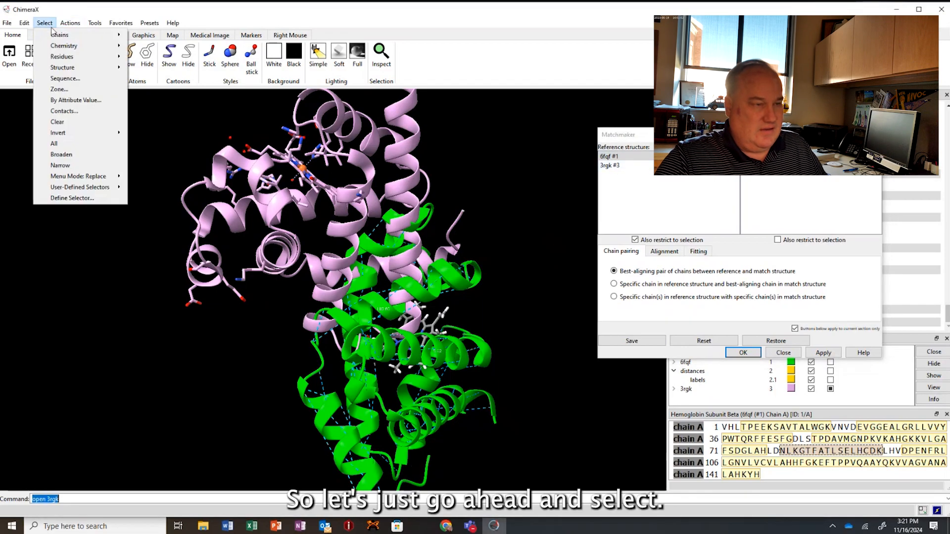
mouse_move(55, 46)
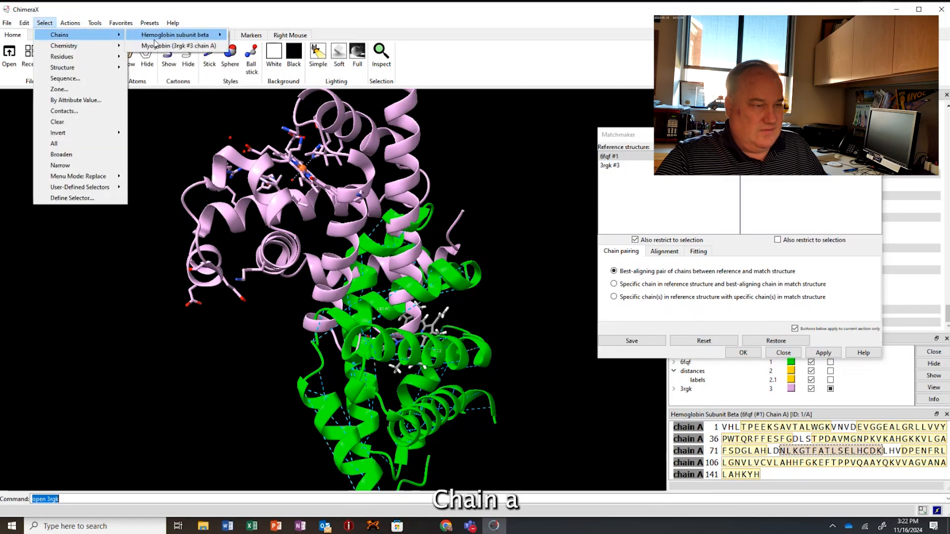
mouse_move(223, 36)
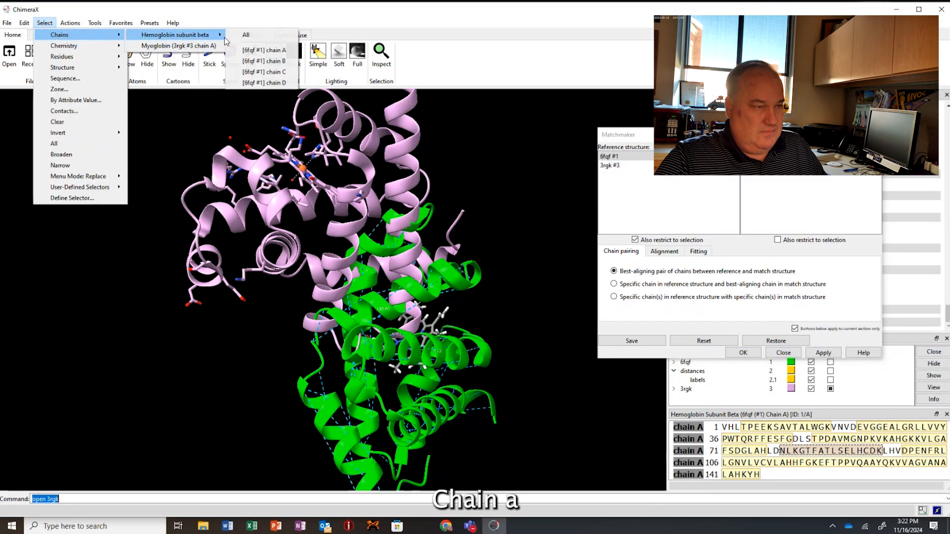
left_click(264, 50)
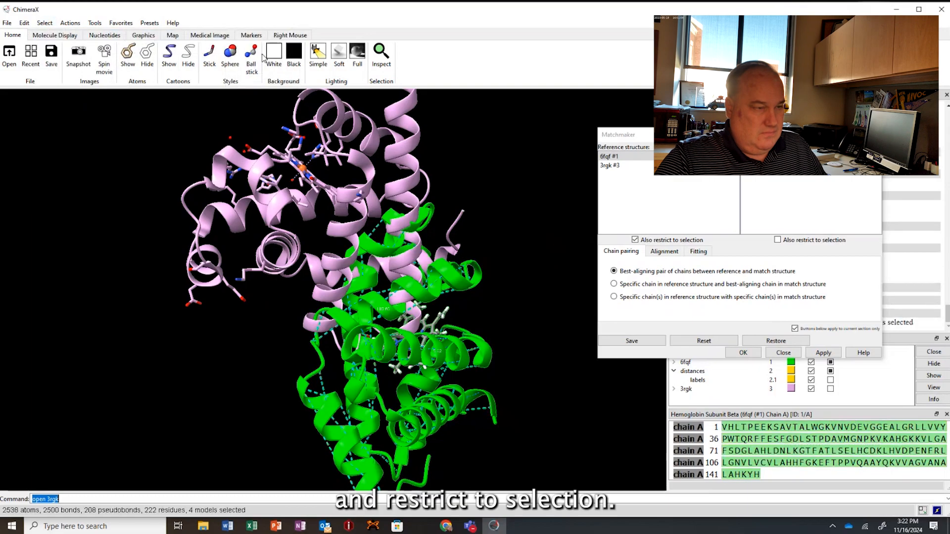
left_click(636, 241)
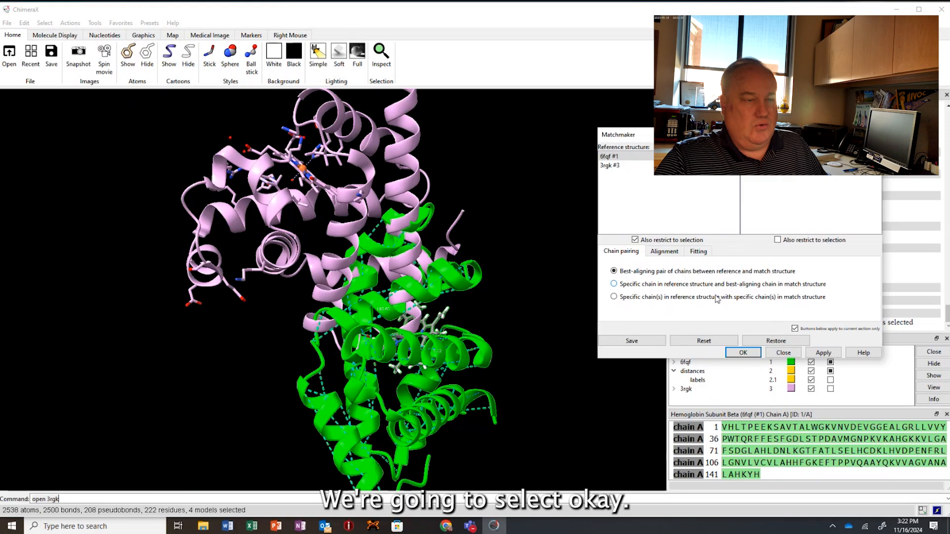
left_click(744, 353)
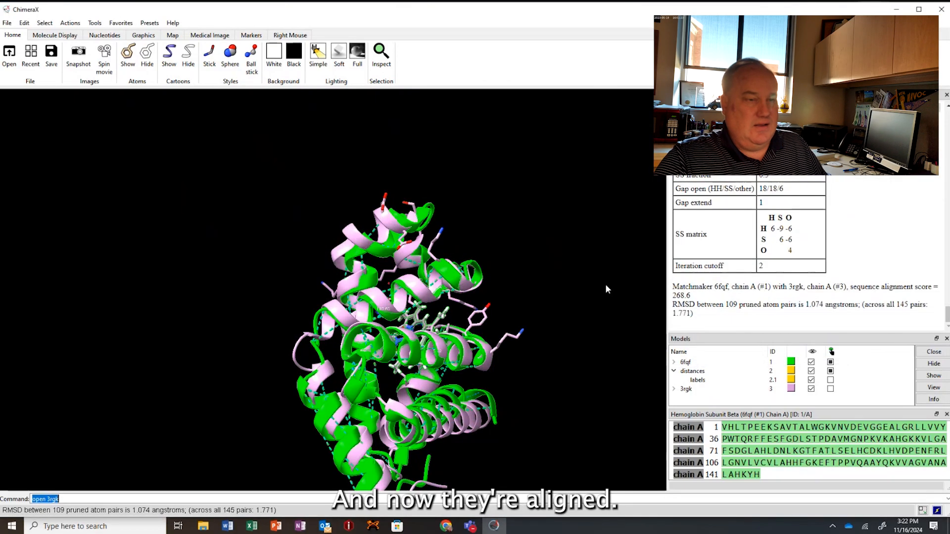
Clear the selection, examine how the hemes and helices of the superimposed proteins overlap, and check the RMSD in the log.
left_click_drag(571, 303, 543, 233, "ctrl")
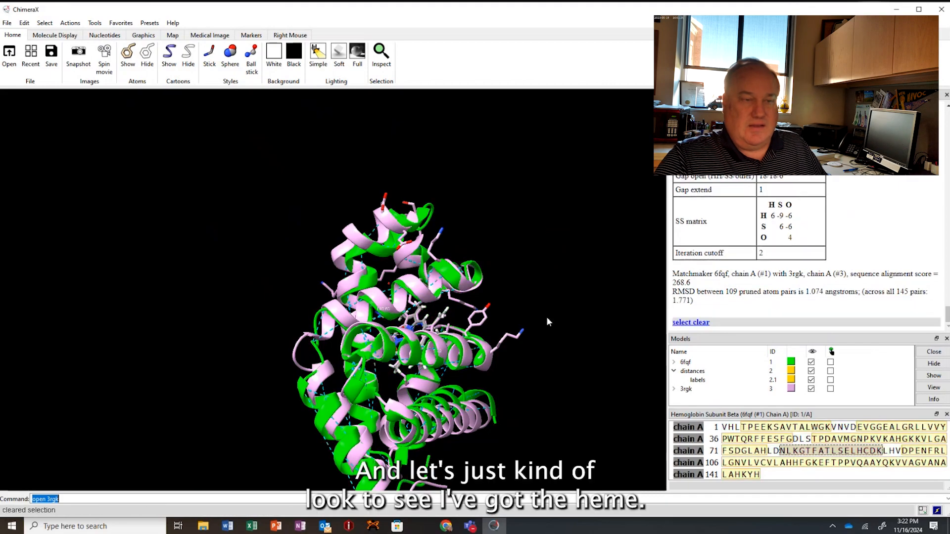
left_click_drag(581, 361, 431, 216)
scroll(409, 203, "up", 5)
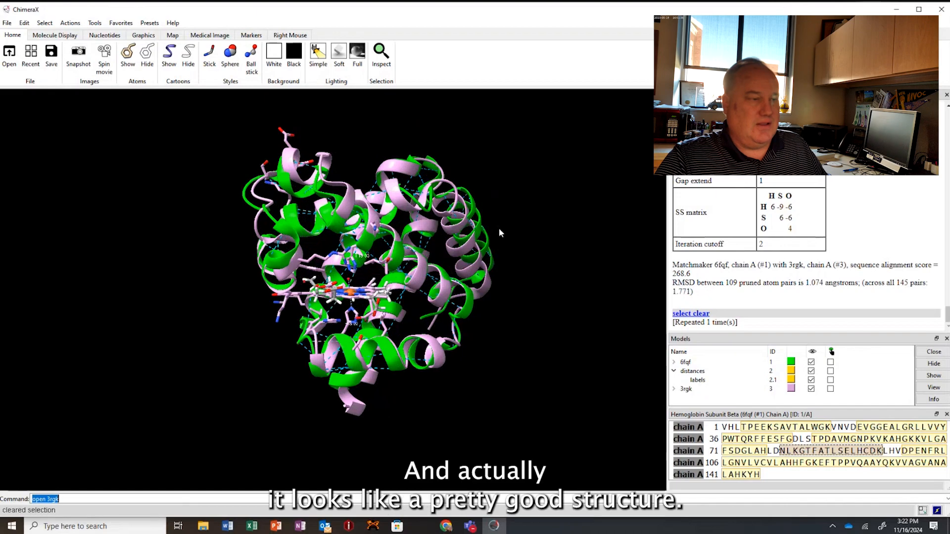
left_click_drag(458, 290, 457, 263)
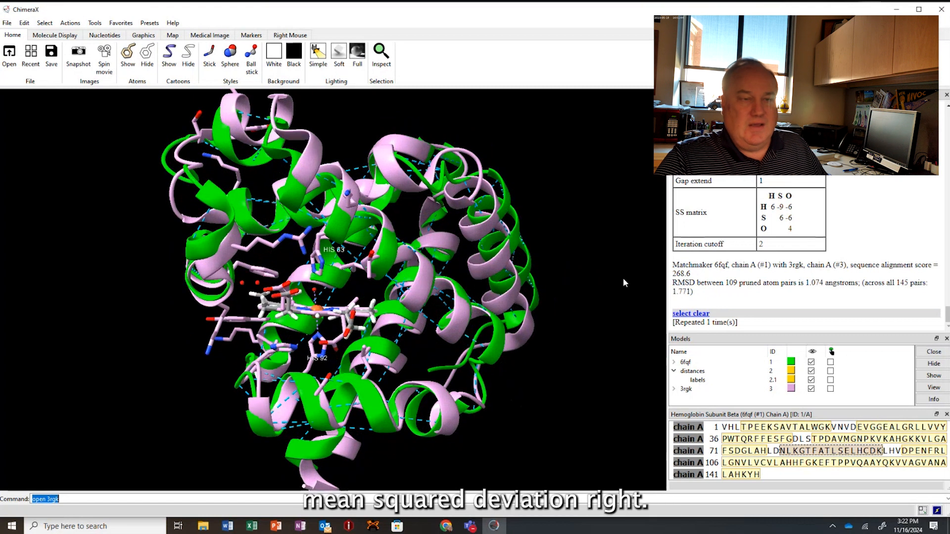
left_click_drag(534, 272, 455, 322)
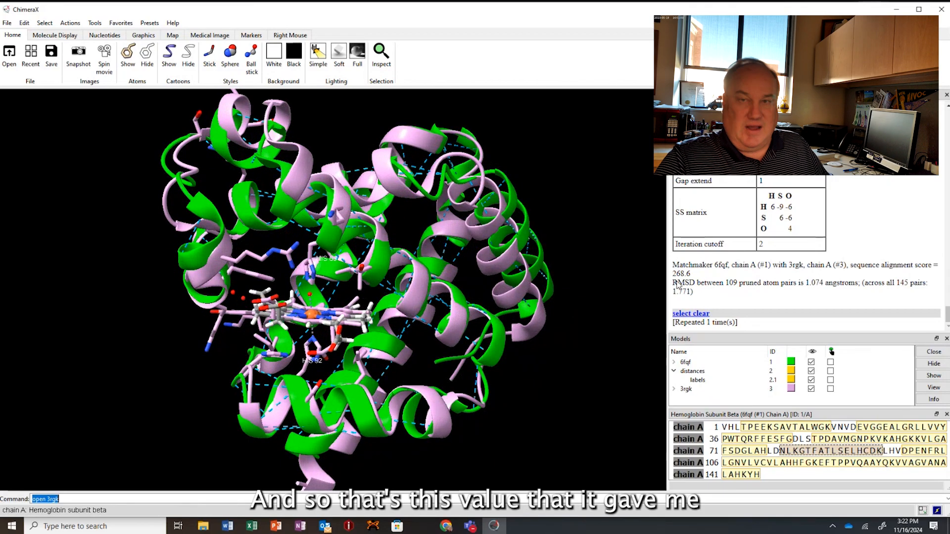
left_click_drag(673, 283, 706, 292)
double_click(690, 285)
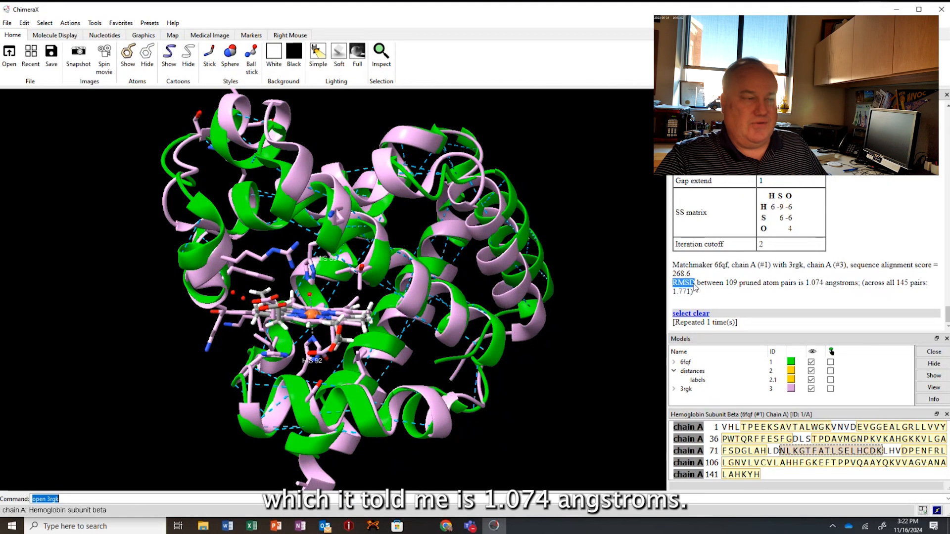
left_click_drag(807, 283, 858, 287)
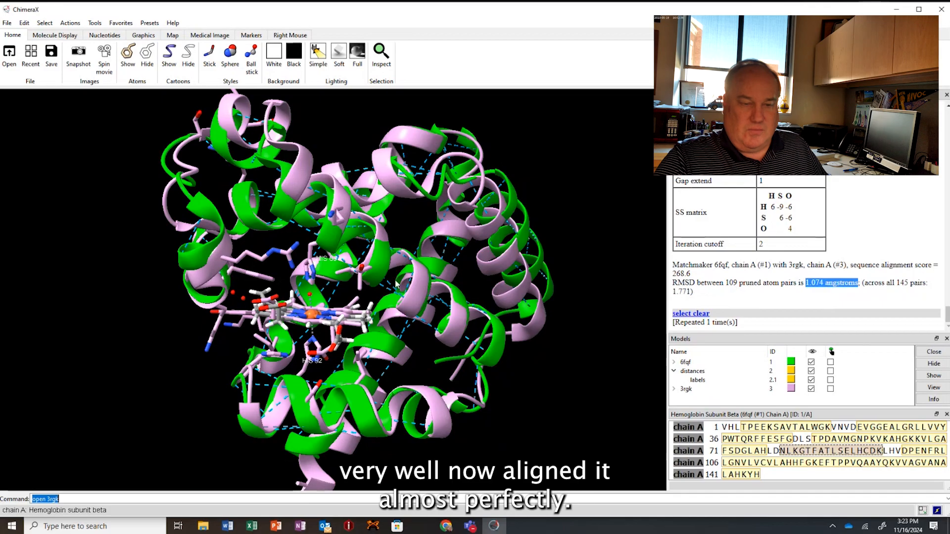
left_click_drag(406, 281, 418, 337)
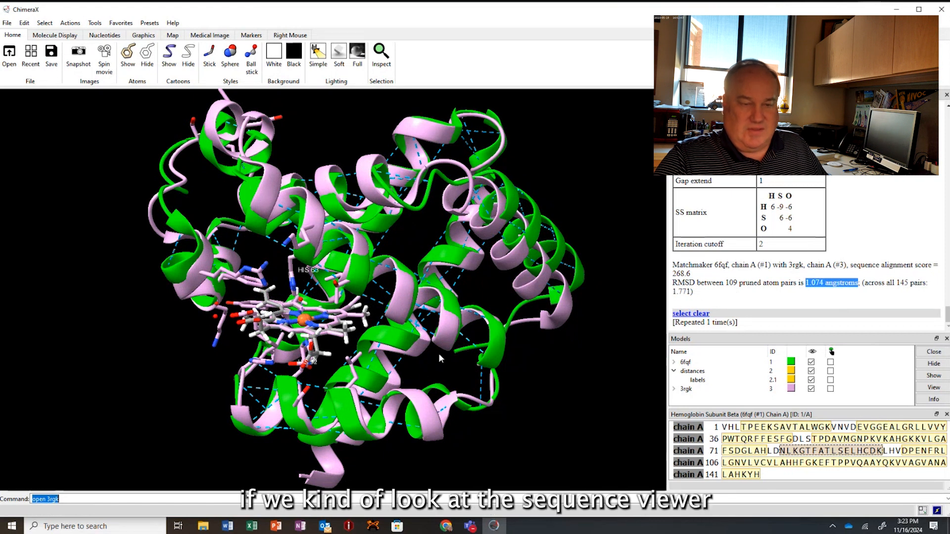
Show the chain sequence of 3rgk myoglobin and compare its first and last residues with those of hemoglobin chain A.
left_click(69, 23)
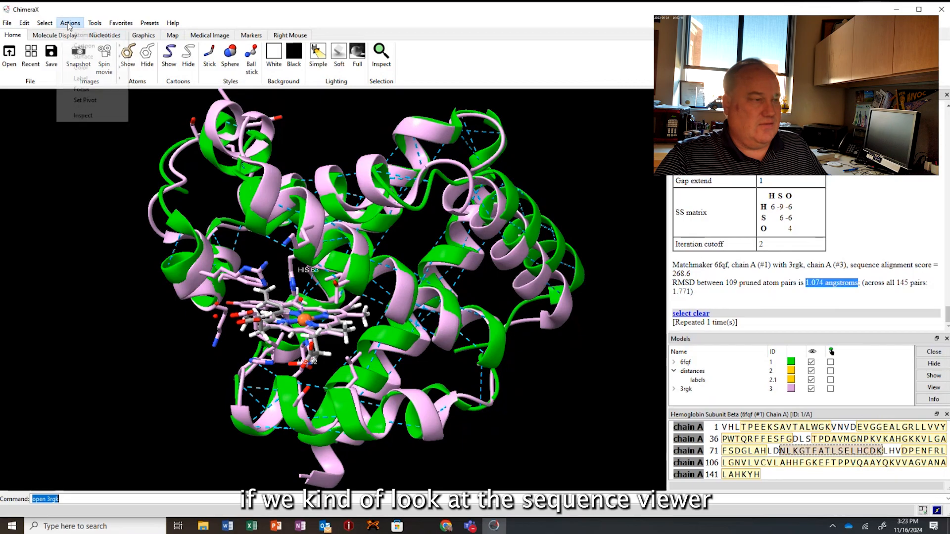
mouse_move(94, 23)
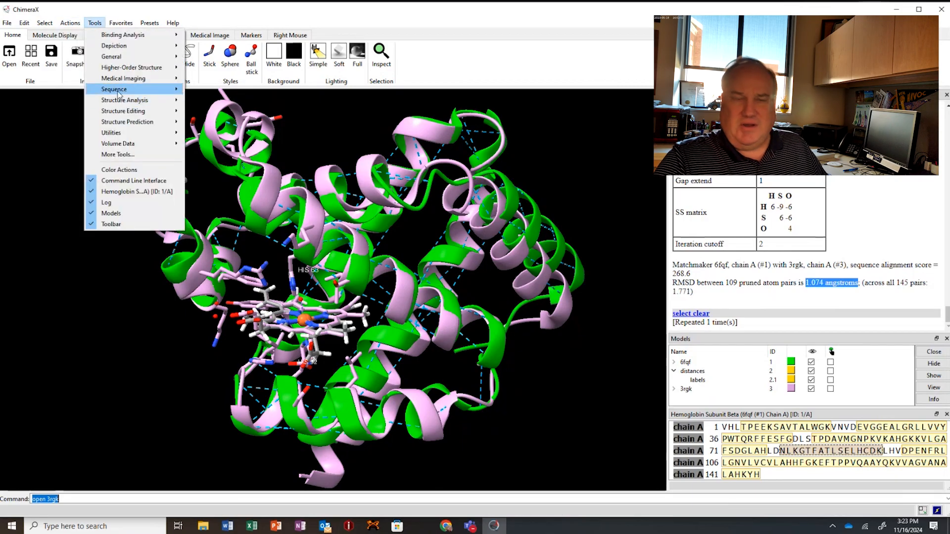
mouse_move(119, 90)
left_click(220, 122)
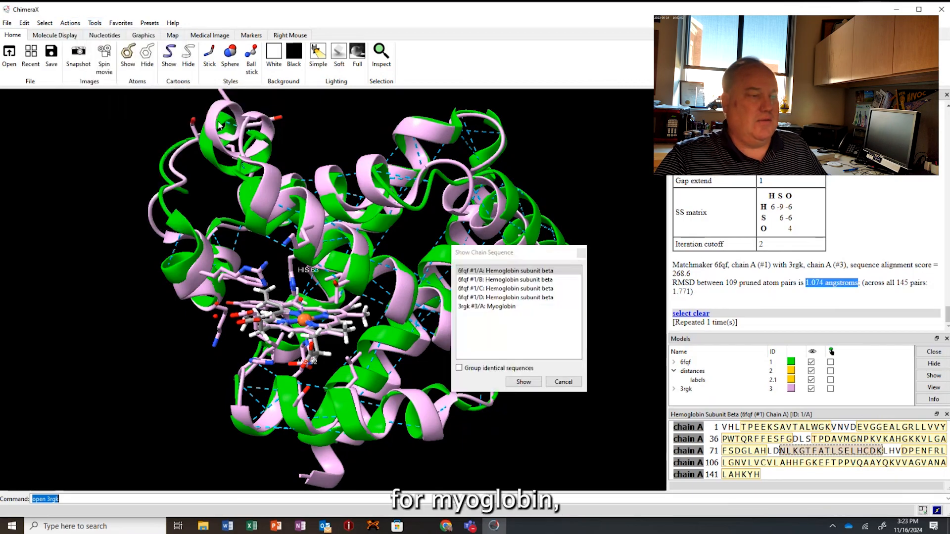
left_click(461, 307)
left_click(524, 382)
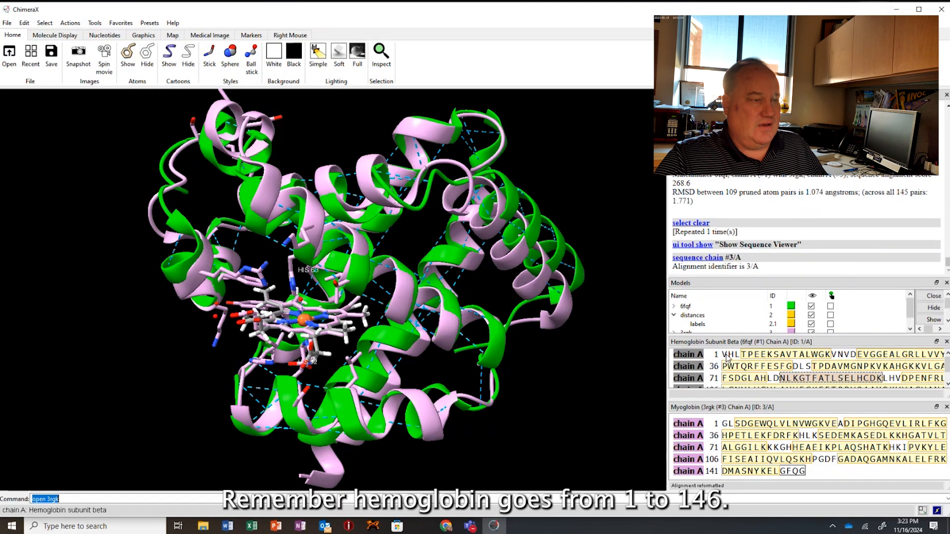
mouse_move(727, 358)
scroll(727, 358, "down", 2)
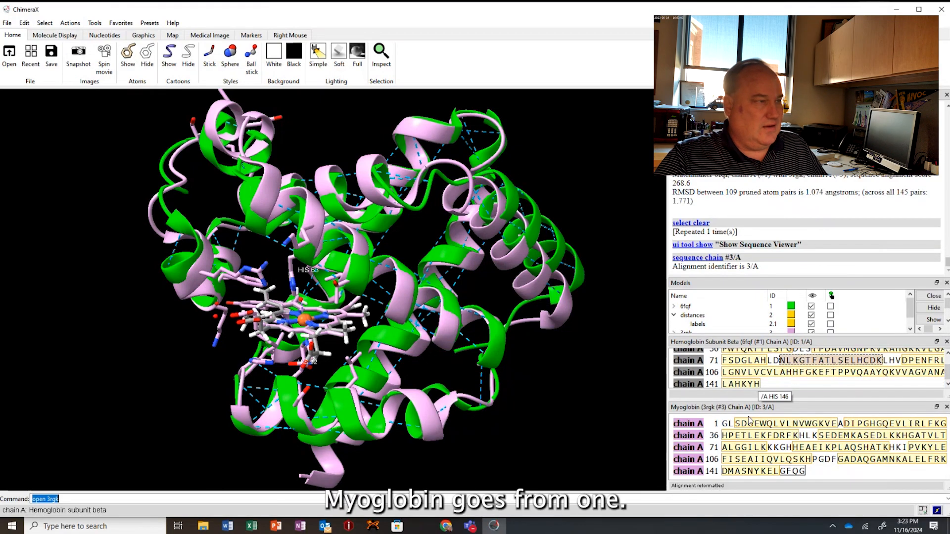
mouse_move(726, 426)
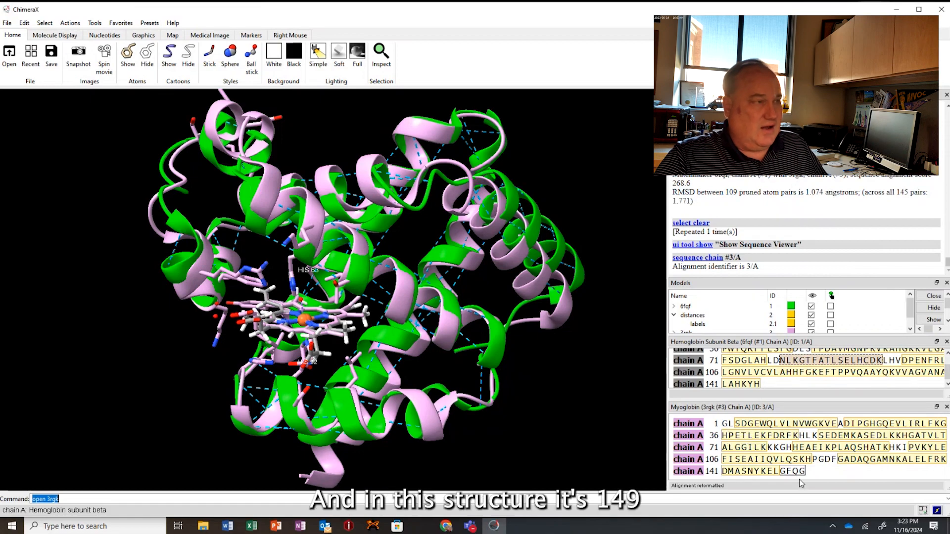
mouse_move(803, 473)
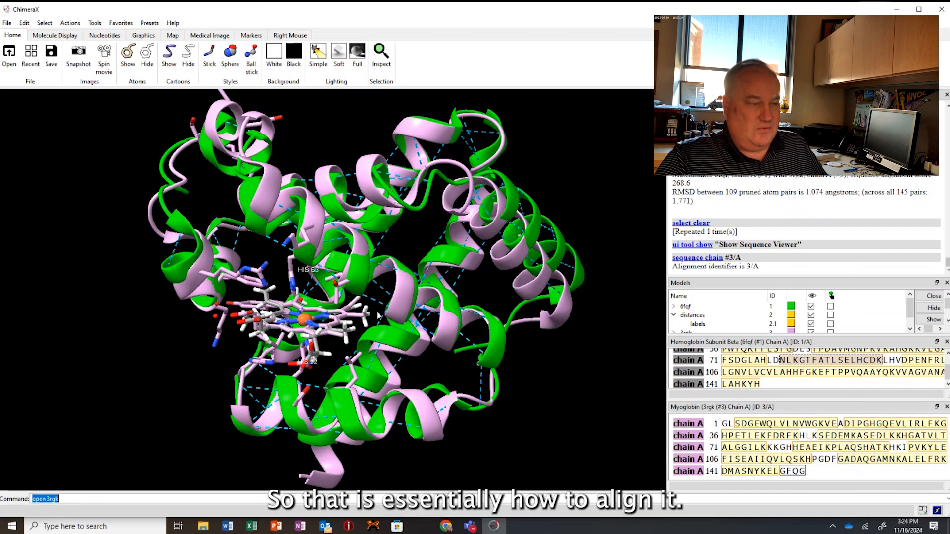
Record a spin movie of the superimposed proteins with the hemes in front and check the desktop for the saved file.
left_click_drag(380, 316, 382, 316)
left_click_drag(445, 323, 468, 283)
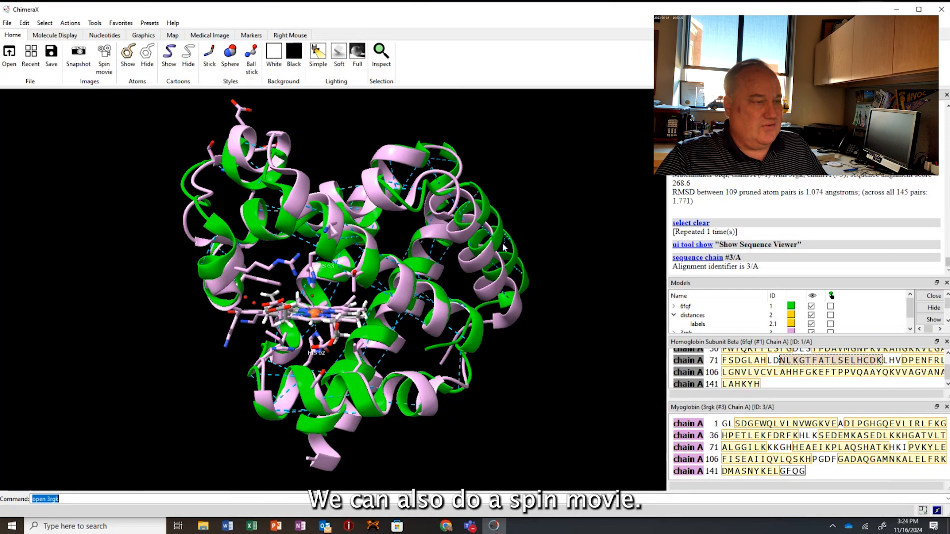
left_click(104, 56)
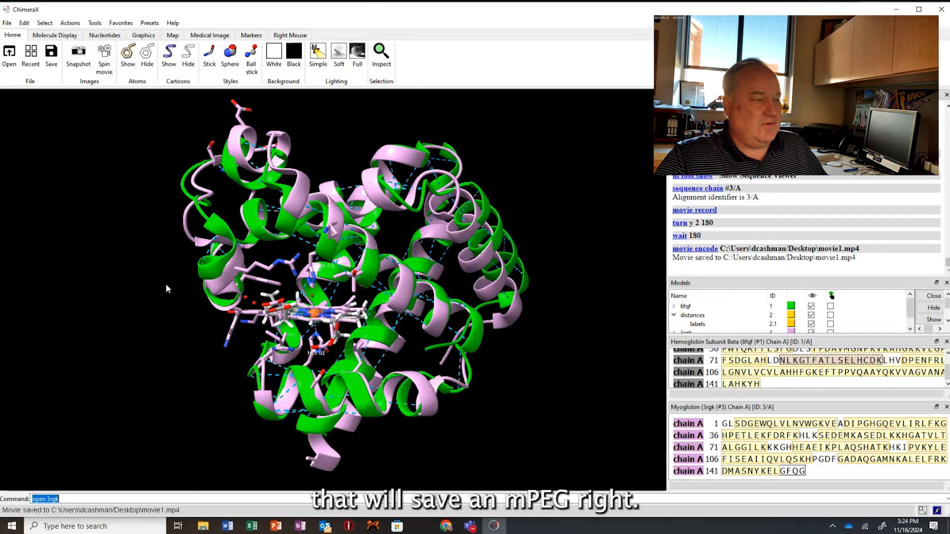
left_click(897, 10)
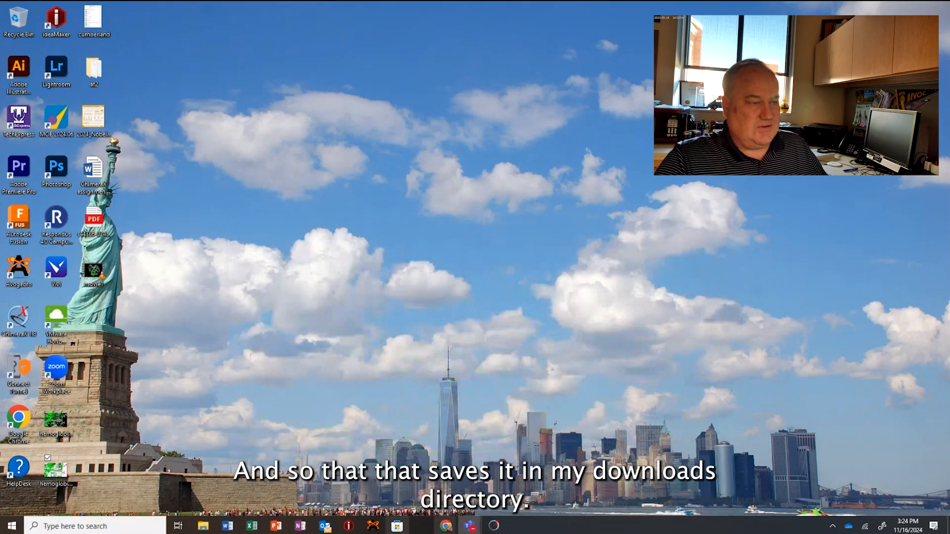
left_click(495, 527)
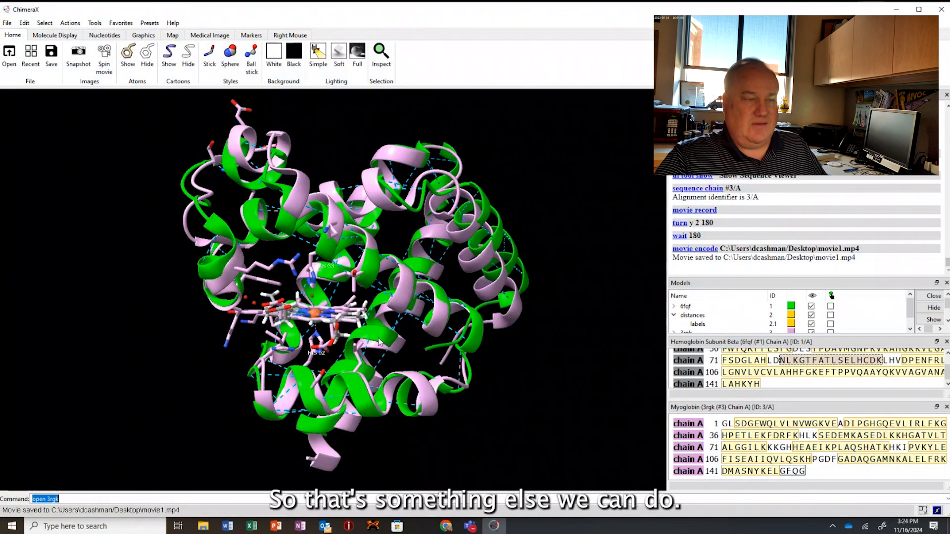
Switch to the Protein Structure Visualization page in Chrome and review the instructions on superimposing myoglobin with Matchmaker.
left_click_drag(389, 295, 372, 294)
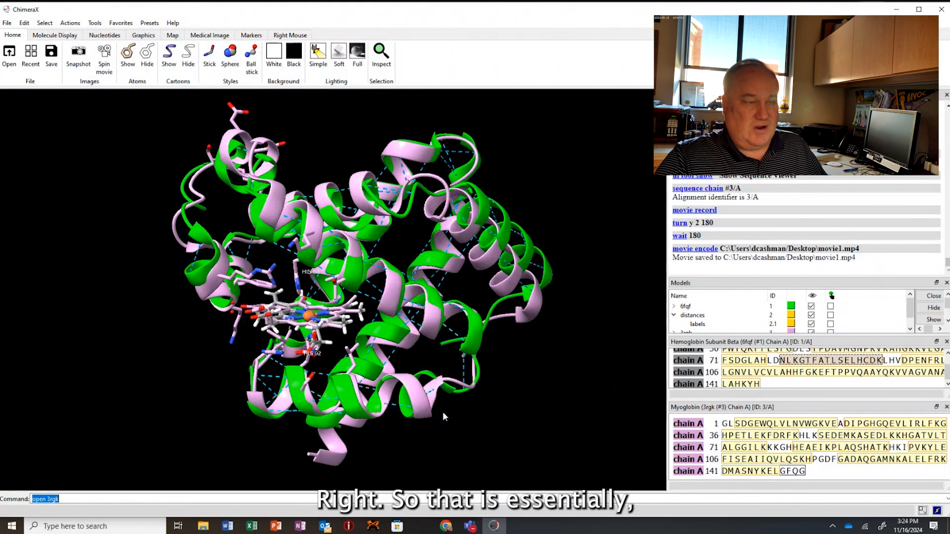
left_click(448, 529)
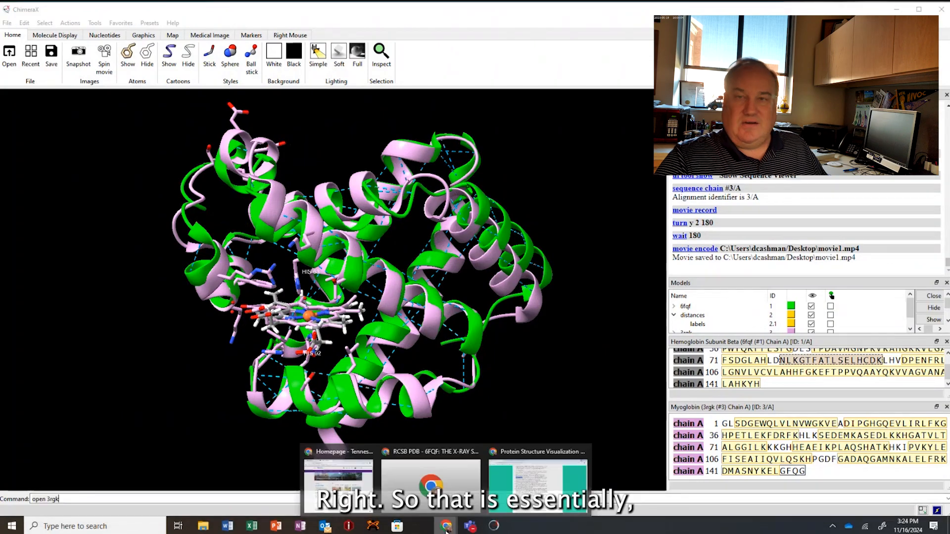
left_click(514, 475)
scroll(361, 380, "down", 4)
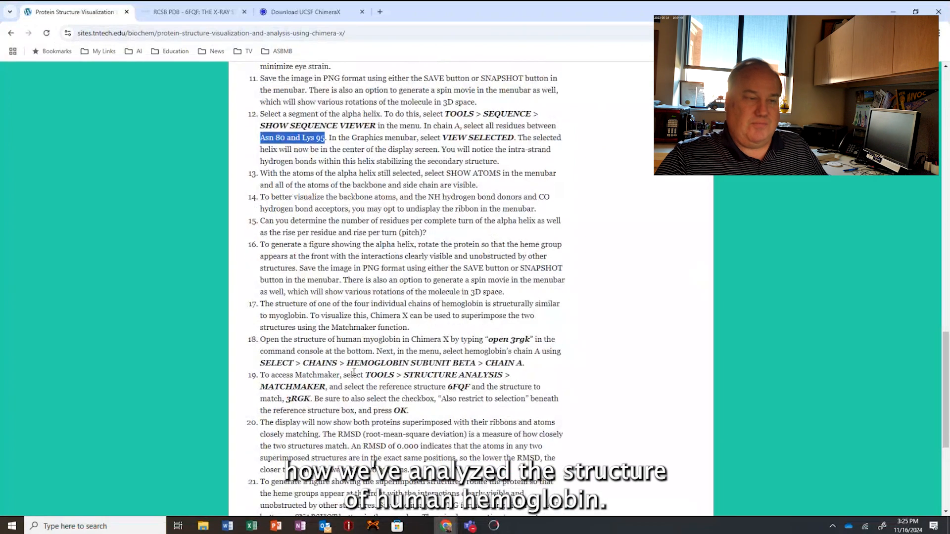